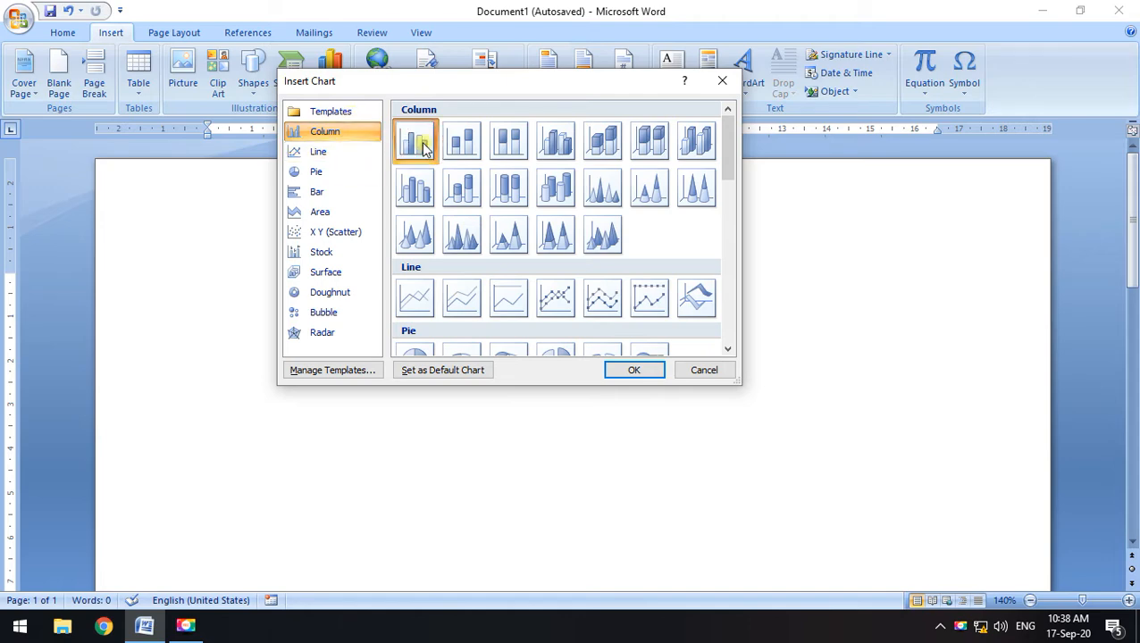
Confirm the Clustered Column chart so it lands in the document with sample Excel data
click(647, 374)
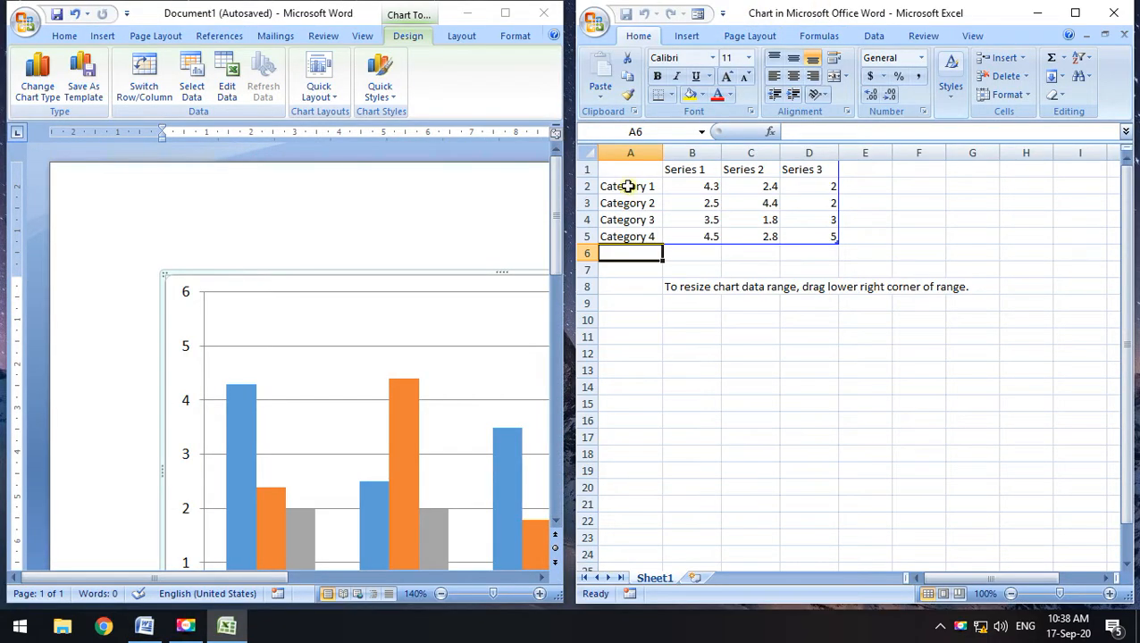
Review the sample data A1:D5 (Series 1–3, Category 1–4), then return to the full Word view
drag(629, 186, 817, 238)
click(918, 253)
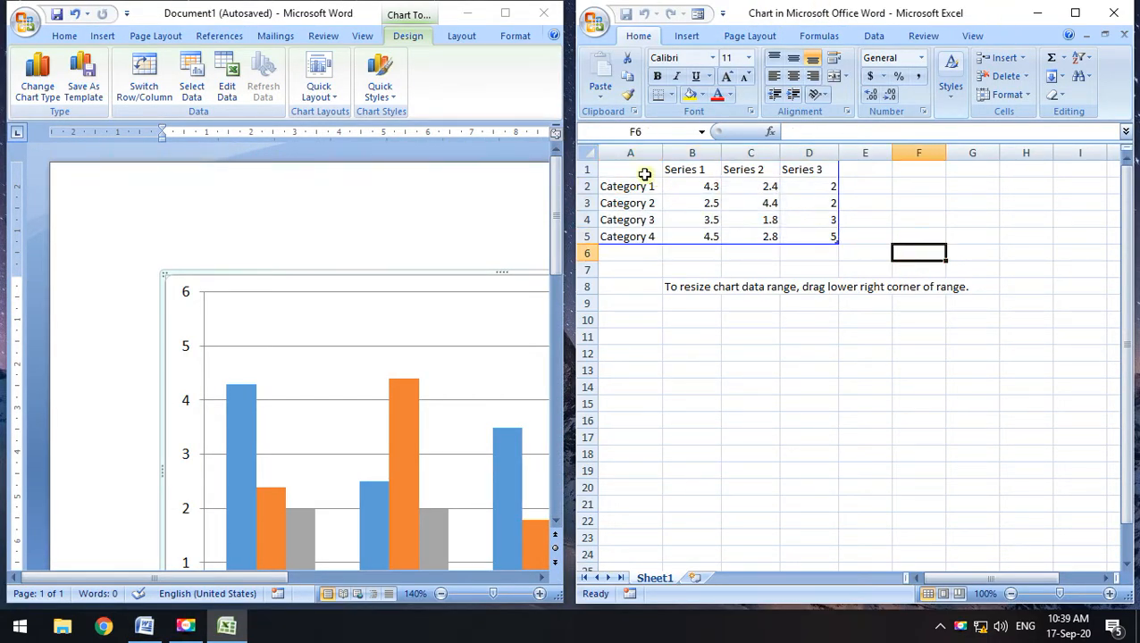
drag(645, 174, 796, 237)
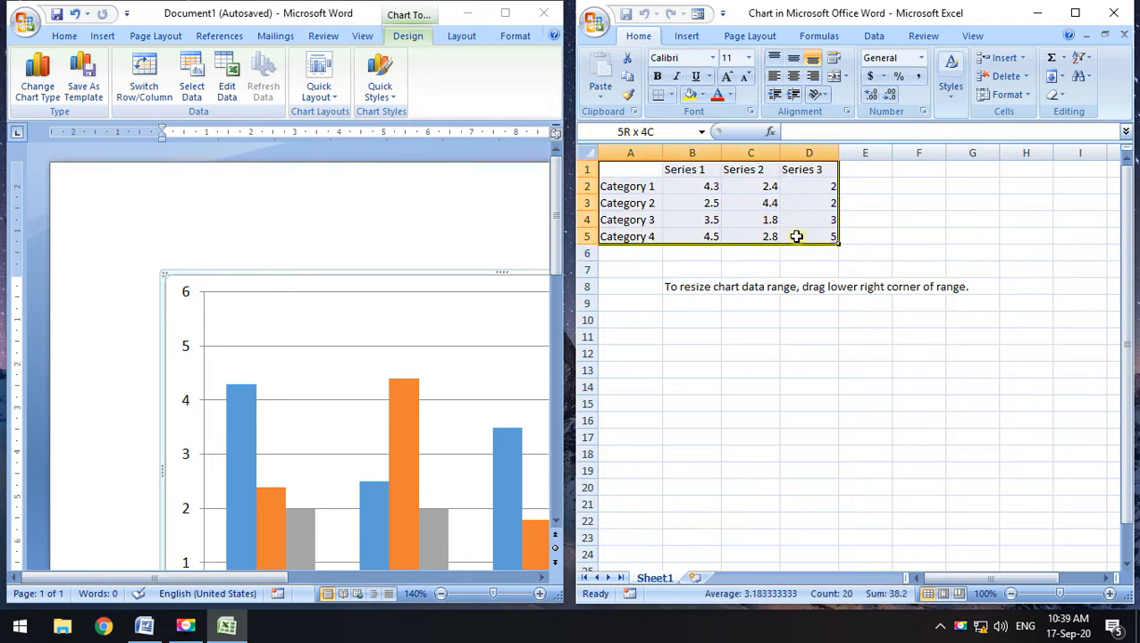
click(888, 242)
click(494, 12)
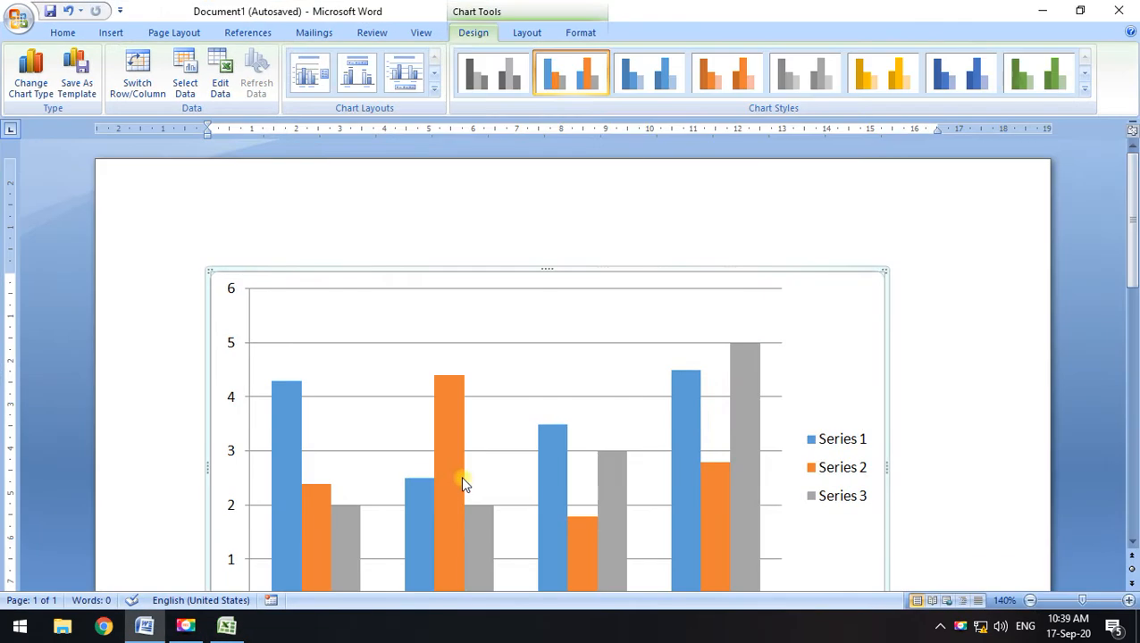
Shrink the chart toward the upper-left of the page, then widen it slightly
scroll(463, 483, down, 3)
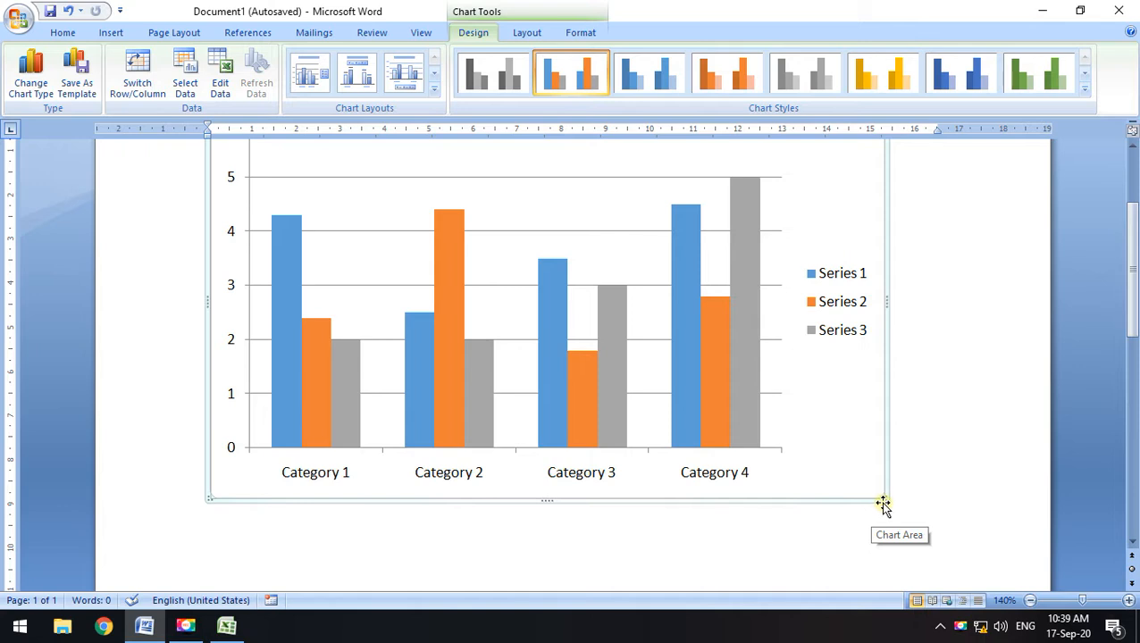
drag(884, 499, 513, 300)
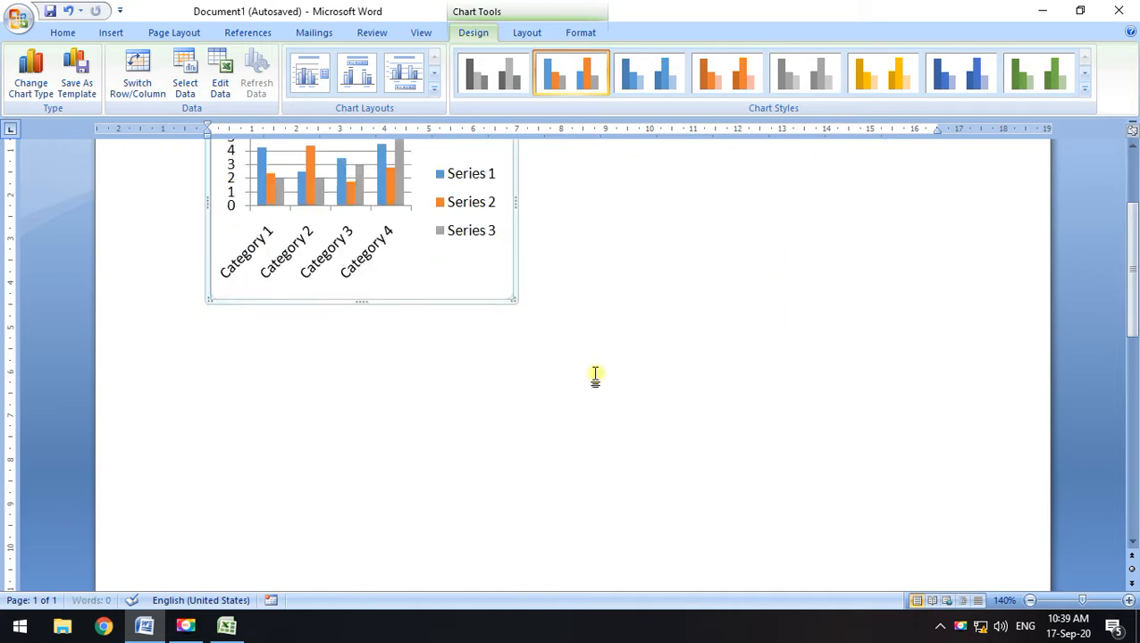
drag(512, 466, 545, 477)
click(679, 415)
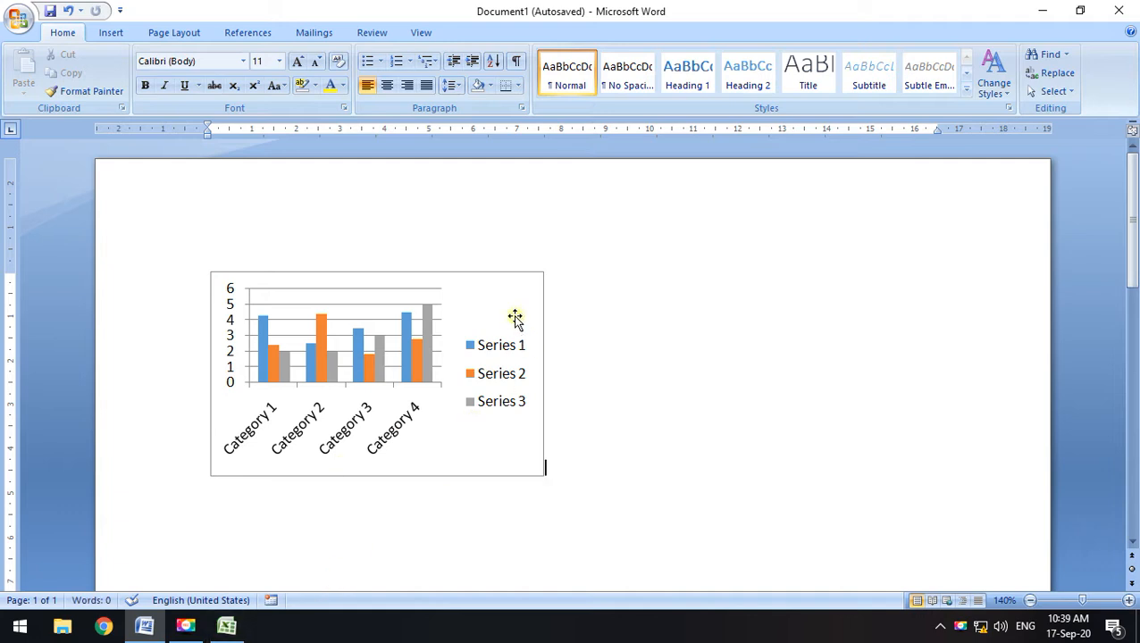
click(459, 336)
Browse the Chart Tools Format, Layout and Design tabs, then reselect the chart
click(573, 34)
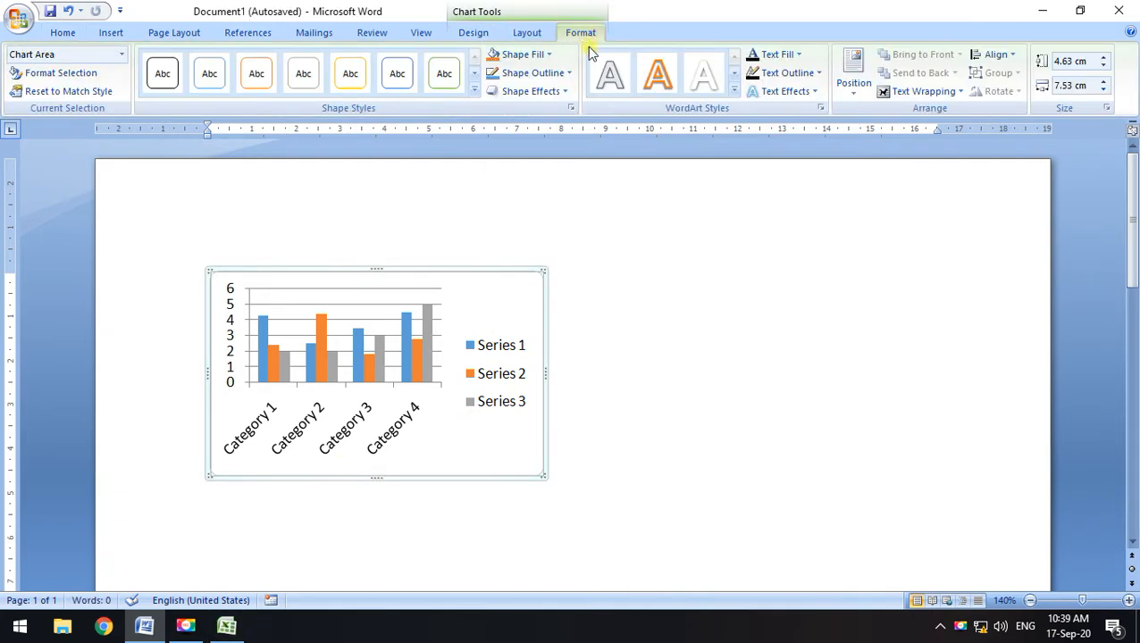
click(526, 33)
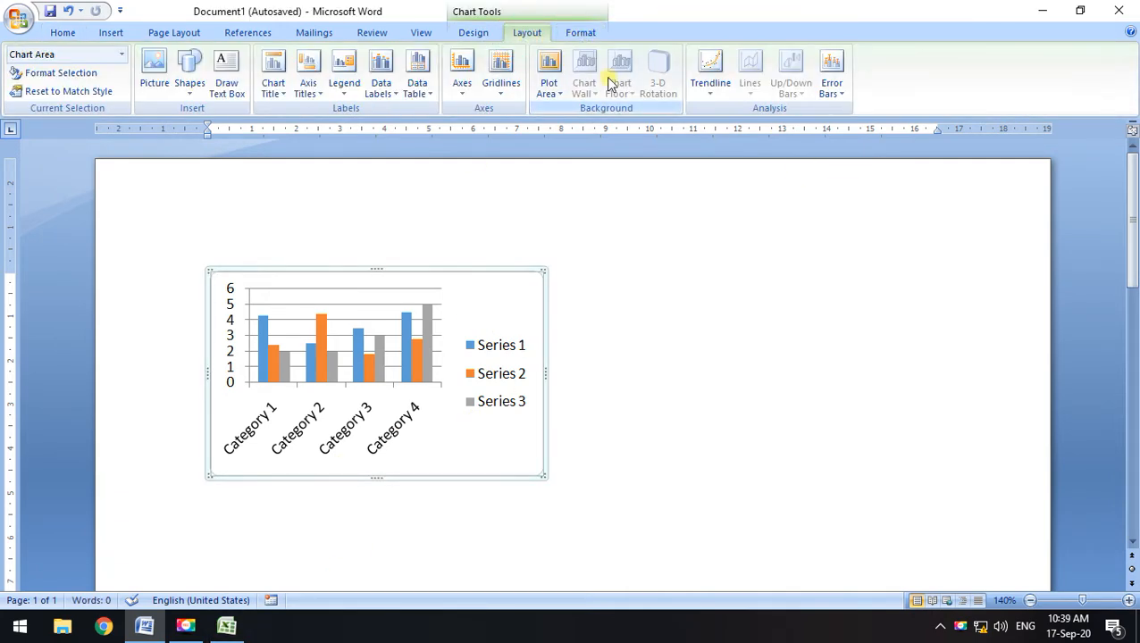
click(474, 33)
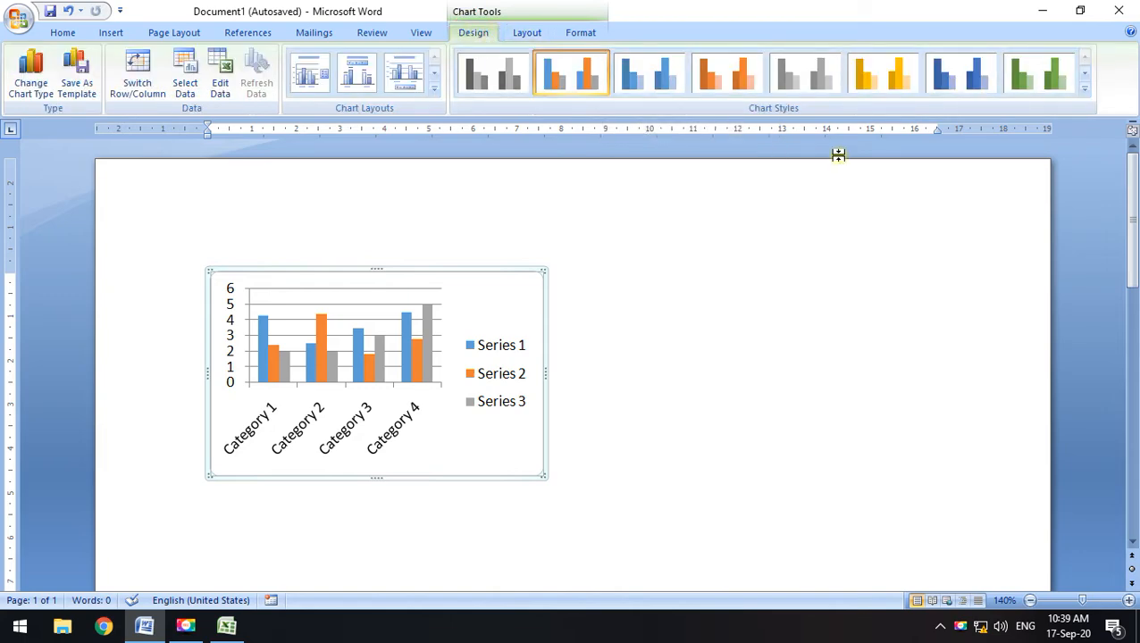
click(563, 183)
click(529, 304)
Maximize the chart's Excel data sheet and check the A1:D5 table, Category 1–4 against Series 1–3
click(250, 628)
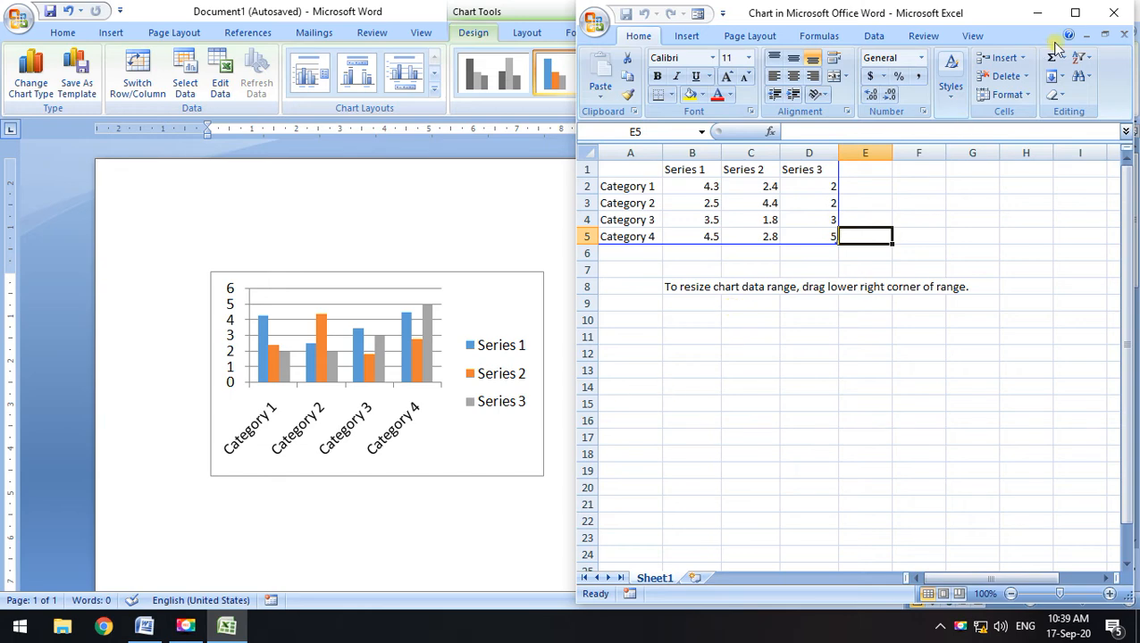
click(1073, 14)
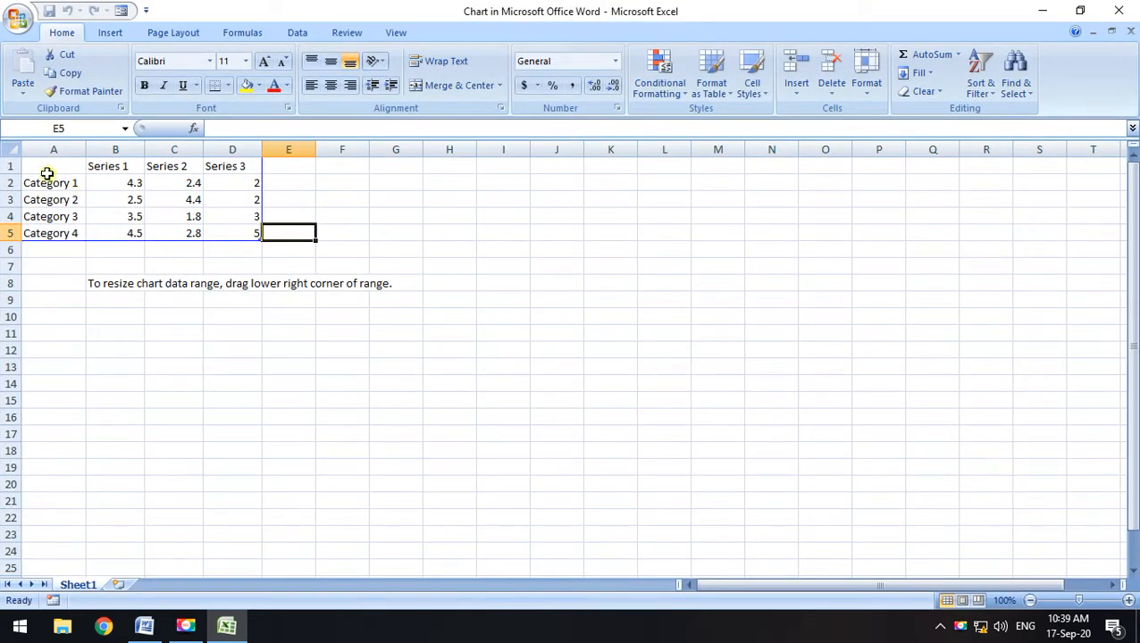
mouse_move(51, 183)
mouse_down()
mouse_move(155, 191)
mouse_move(226, 226)
mouse_up()
click(341, 215)
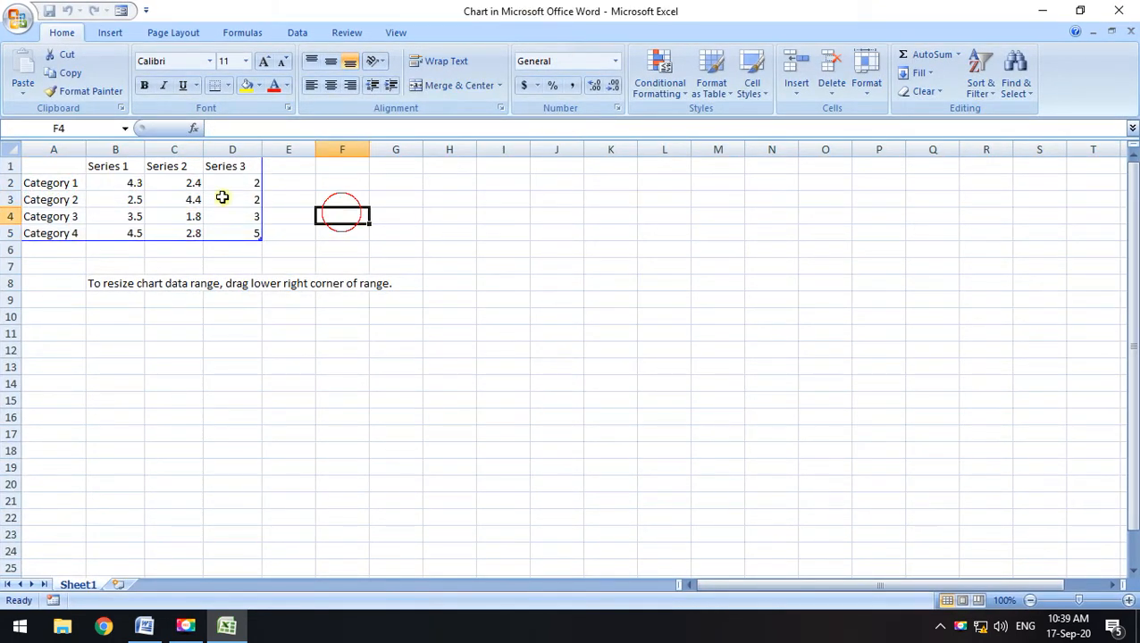
drag(59, 168, 230, 230)
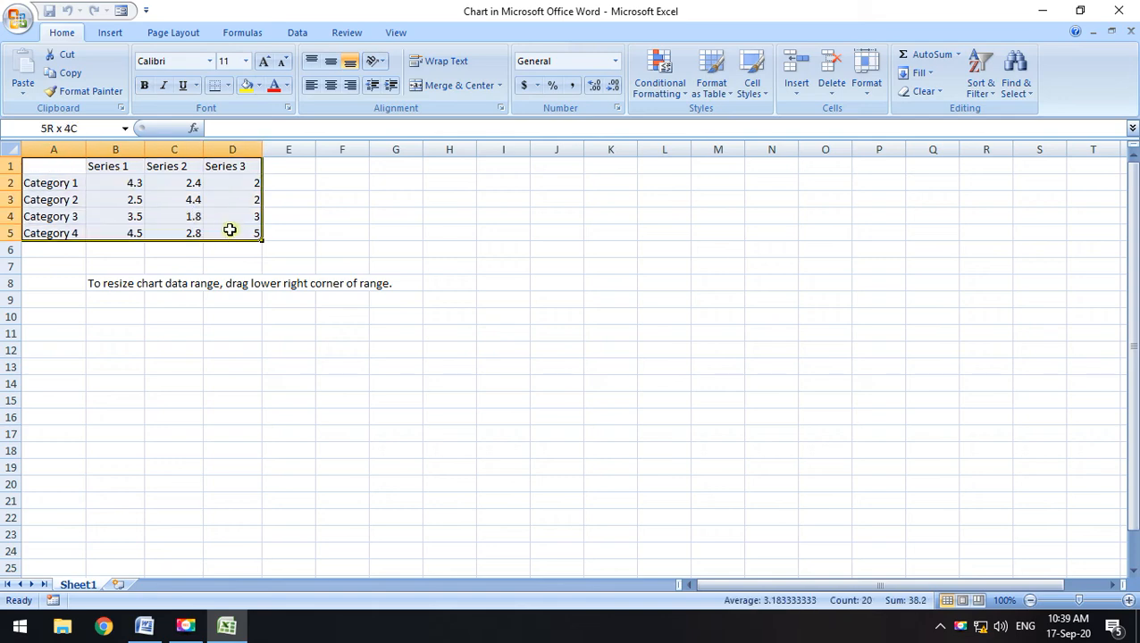
click(382, 242)
click(1042, 11)
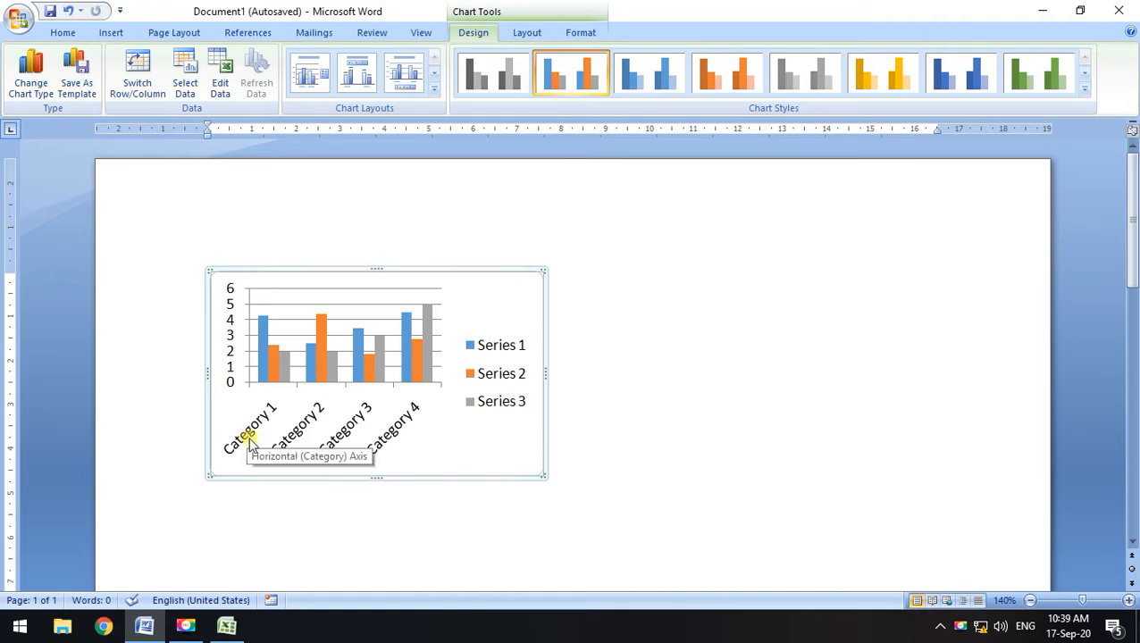
click(226, 626)
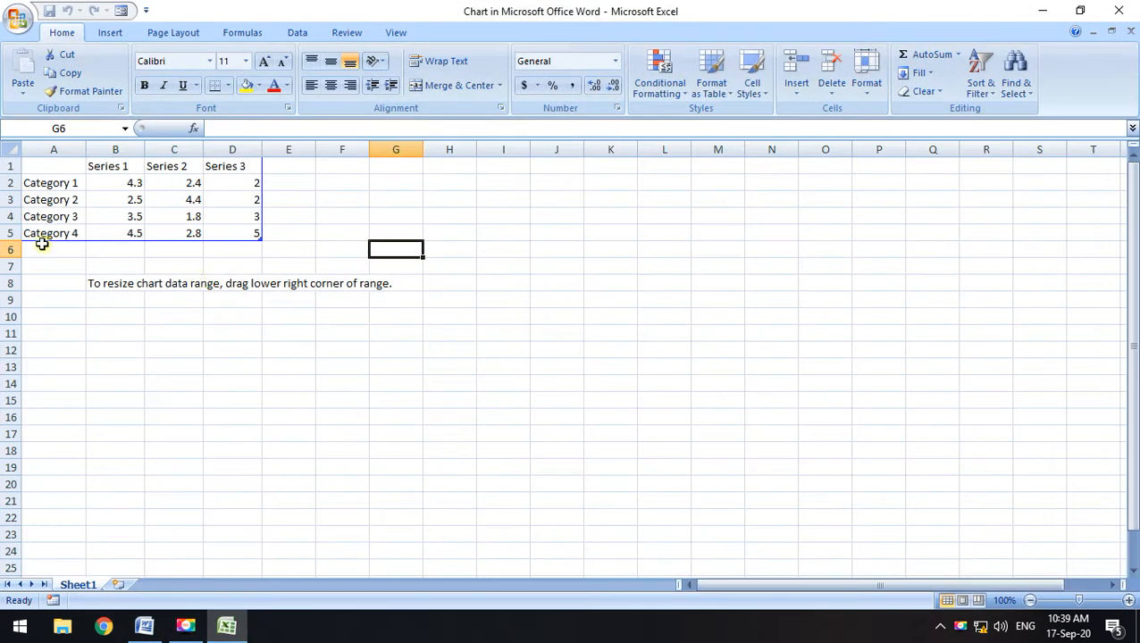
Rename categories A2:A5 to student 1, student 2, student 3 and student 4
click(73, 183)
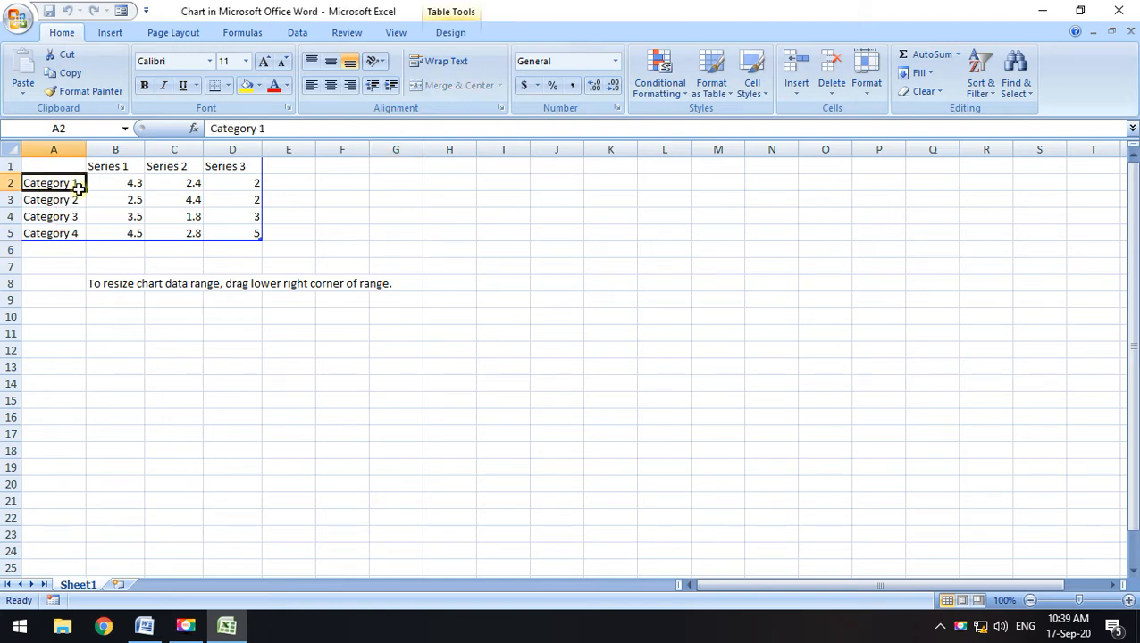
text(st)
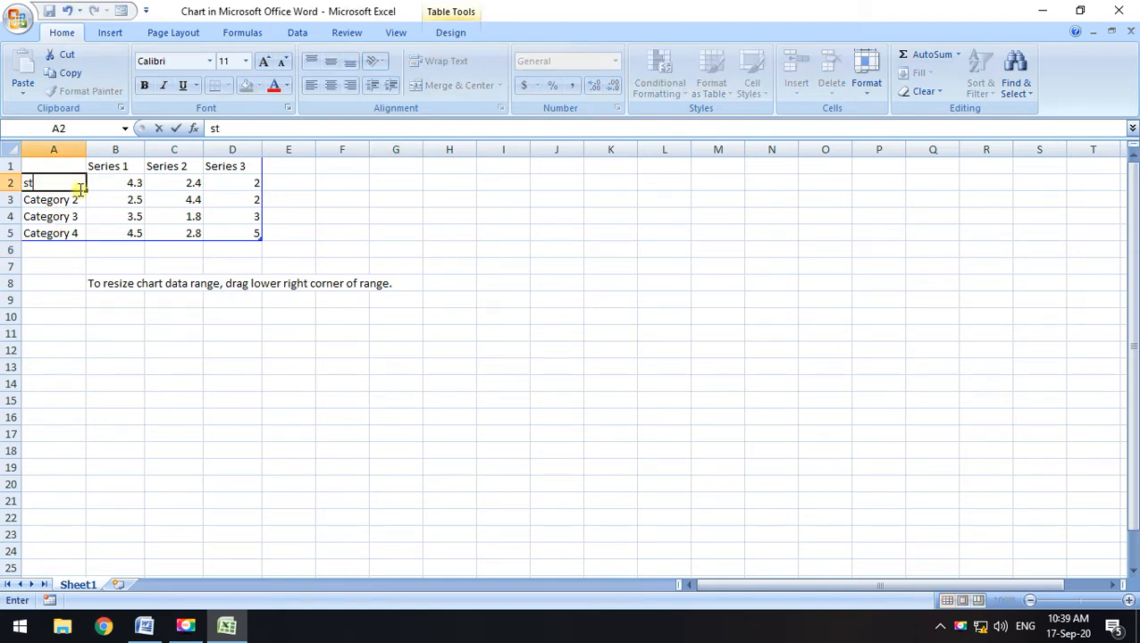
text(udent 1)
key(Return)
text(s)
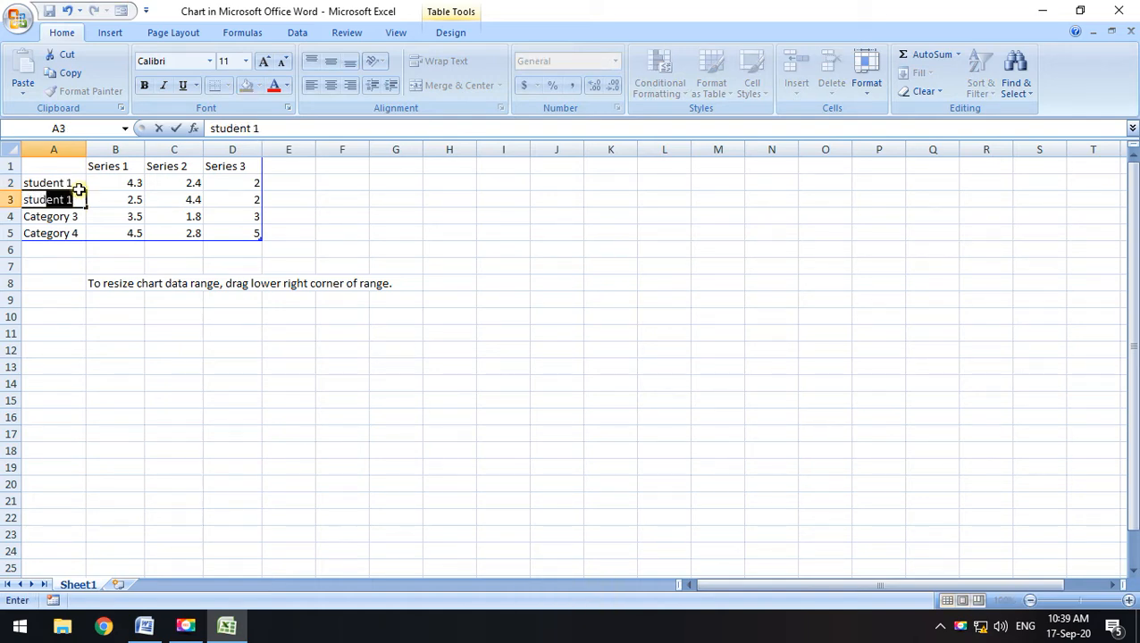
text(tudent )
text(2)
key(Return)
text(stude)
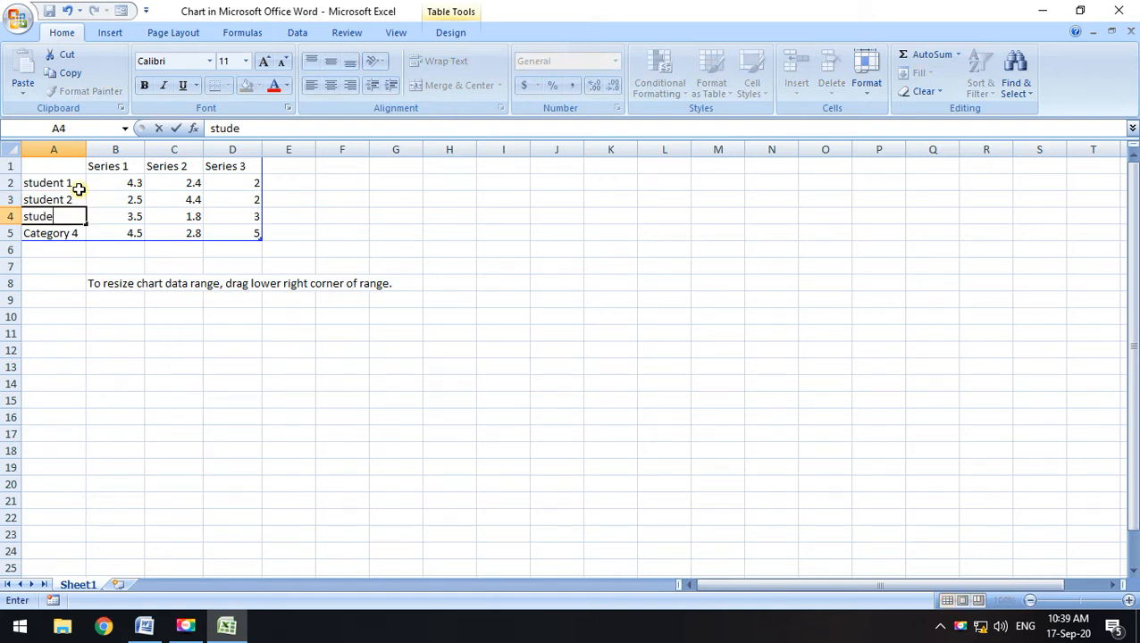
text(nt 3)
key(Return)
text(stude)
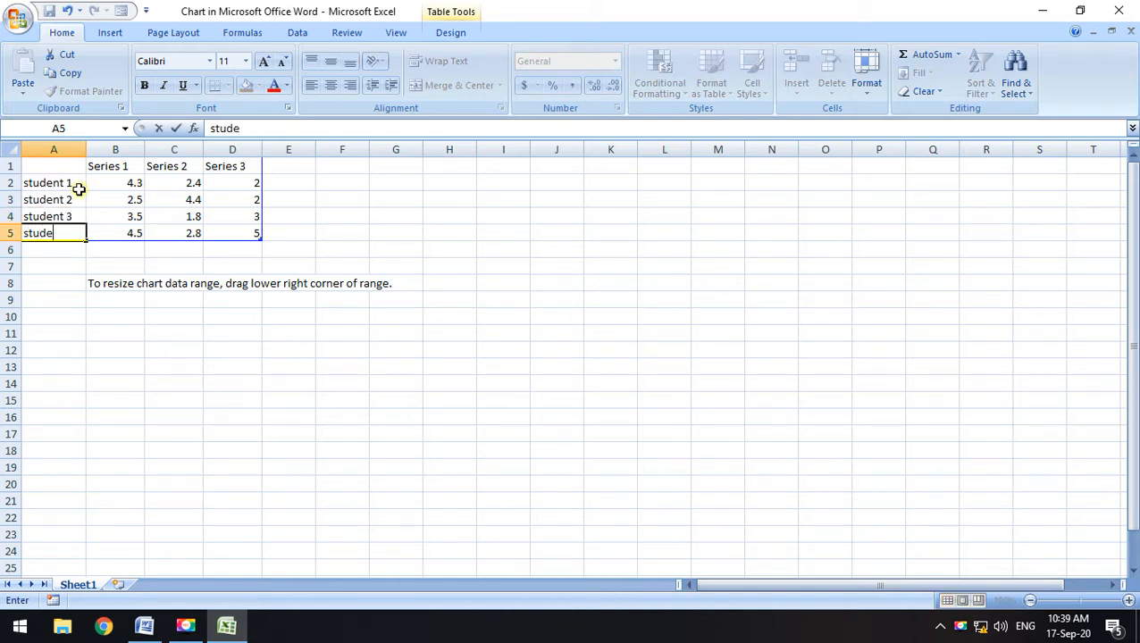
text(nt 4)
key(Return)
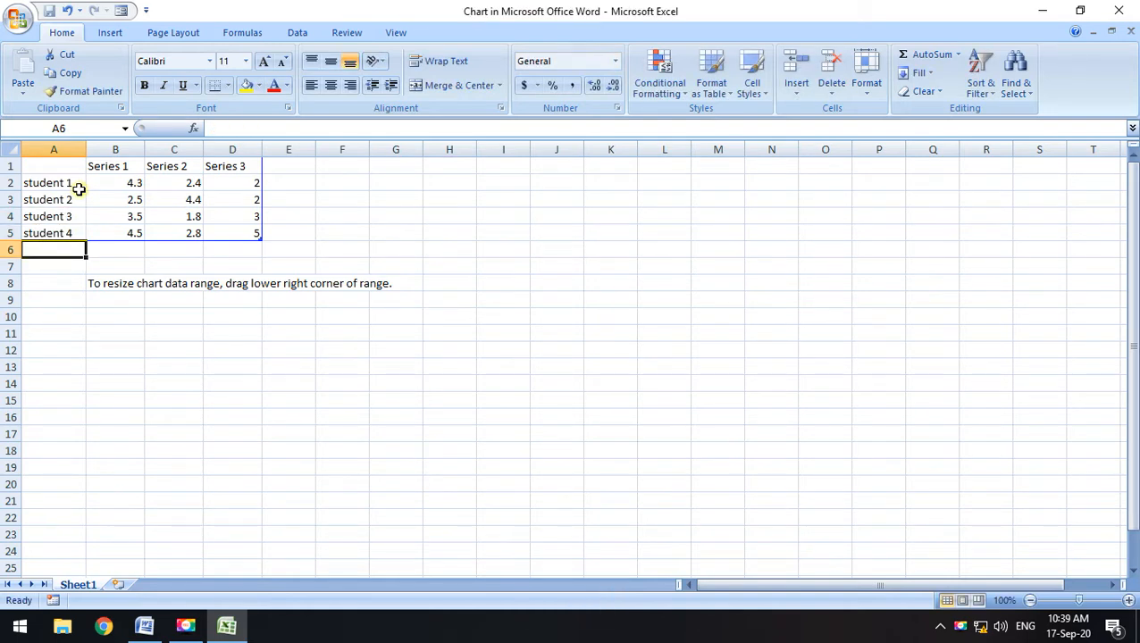
click(1042, 10)
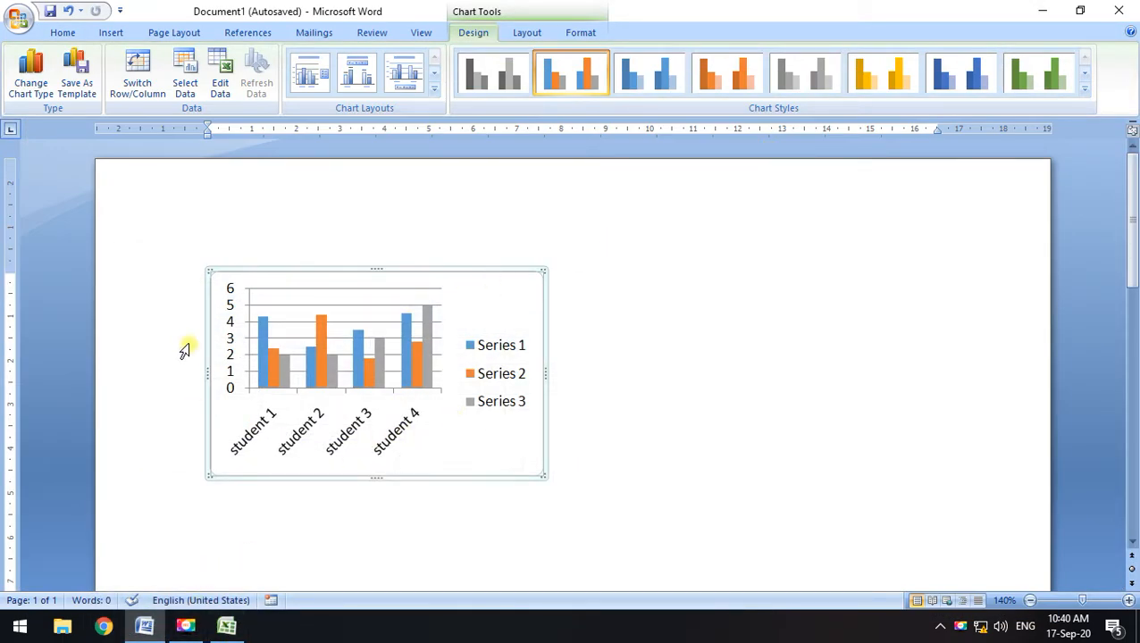
Rename series headers B1:D1 to maths, science and social, then return to the Word chart
click(226, 625)
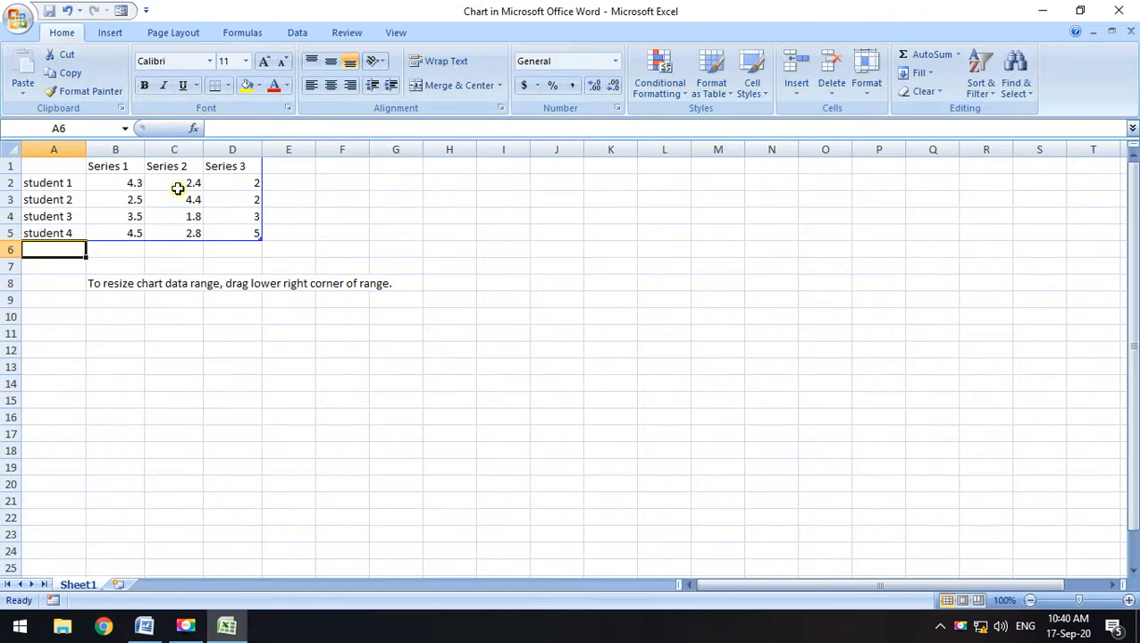
drag(101, 169, 229, 165)
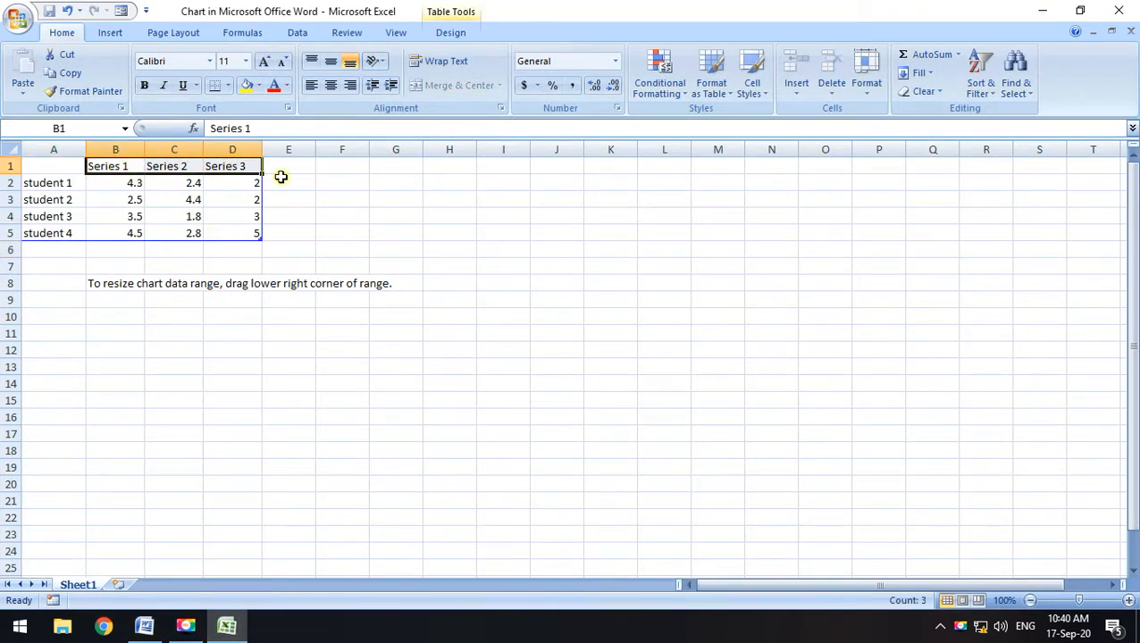
click(393, 198)
click(126, 169)
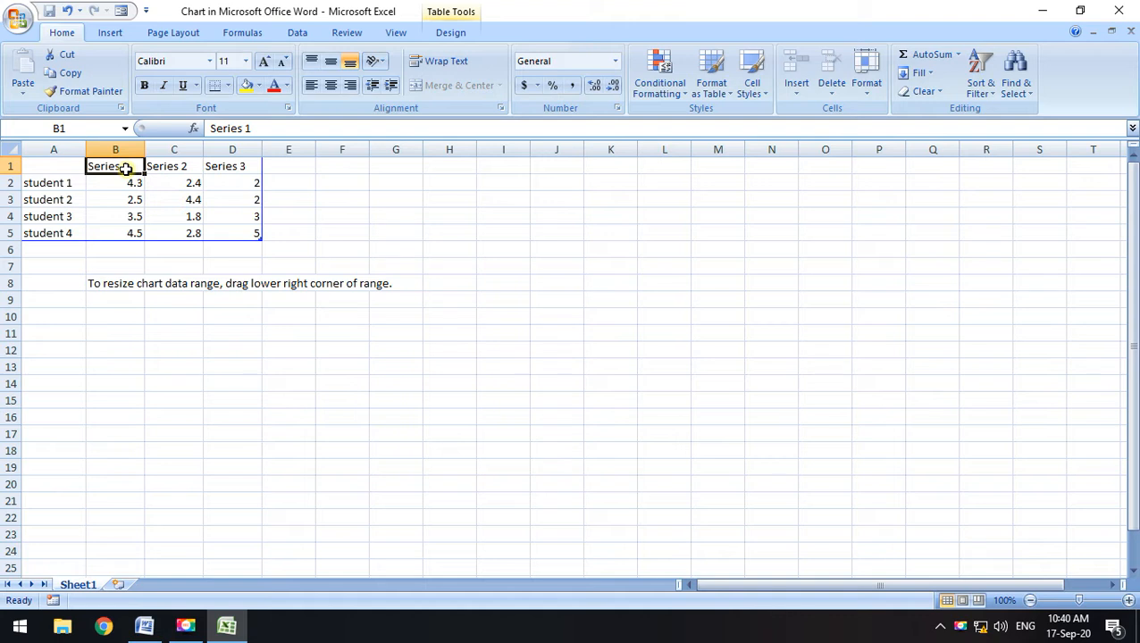
text(maths)
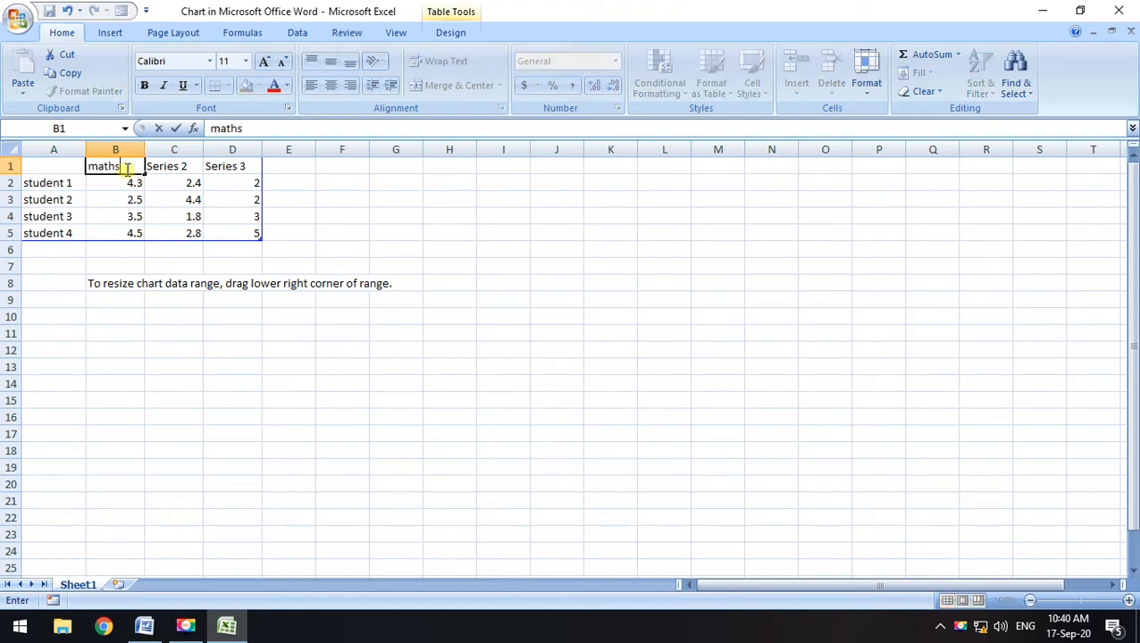
key(Tab)
text(s)
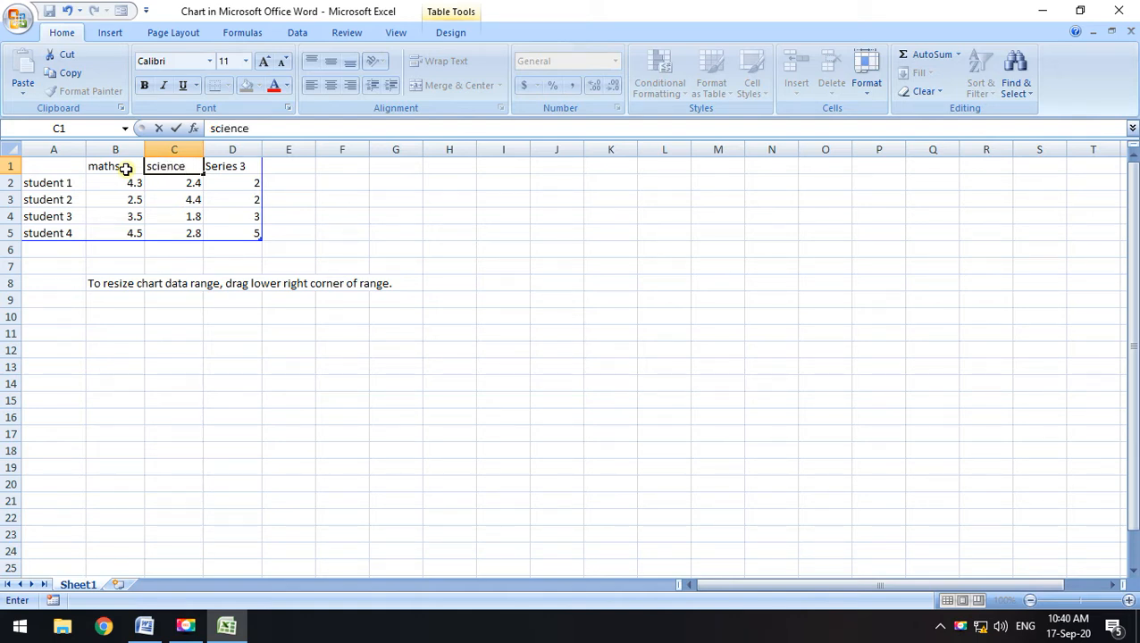
key(Tab)
text(s)
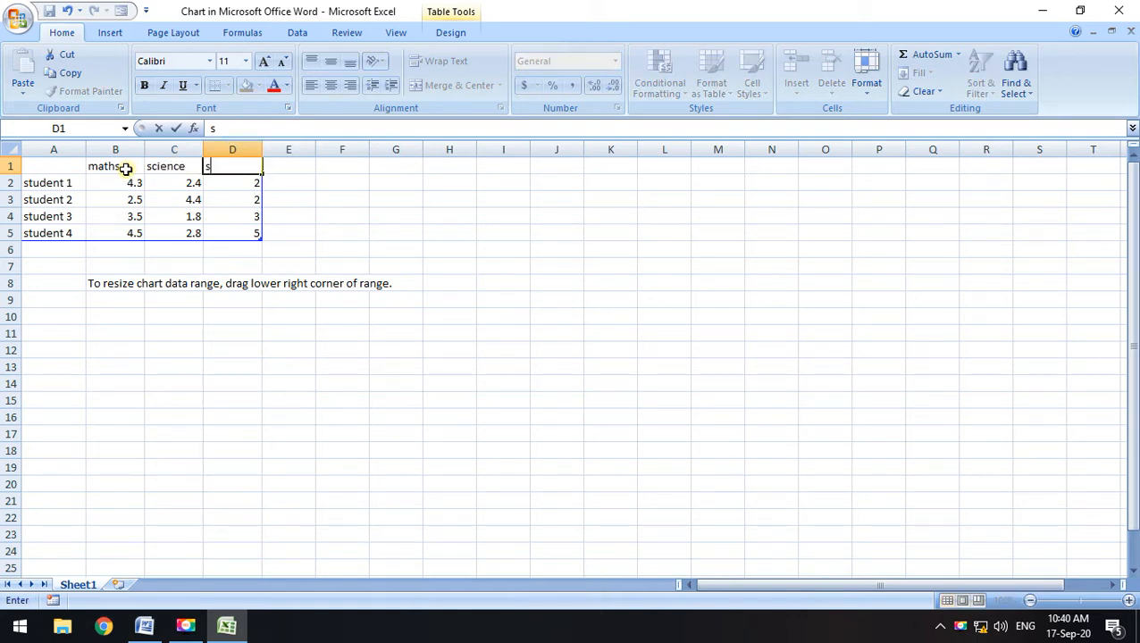
text(ocial)
key(Return)
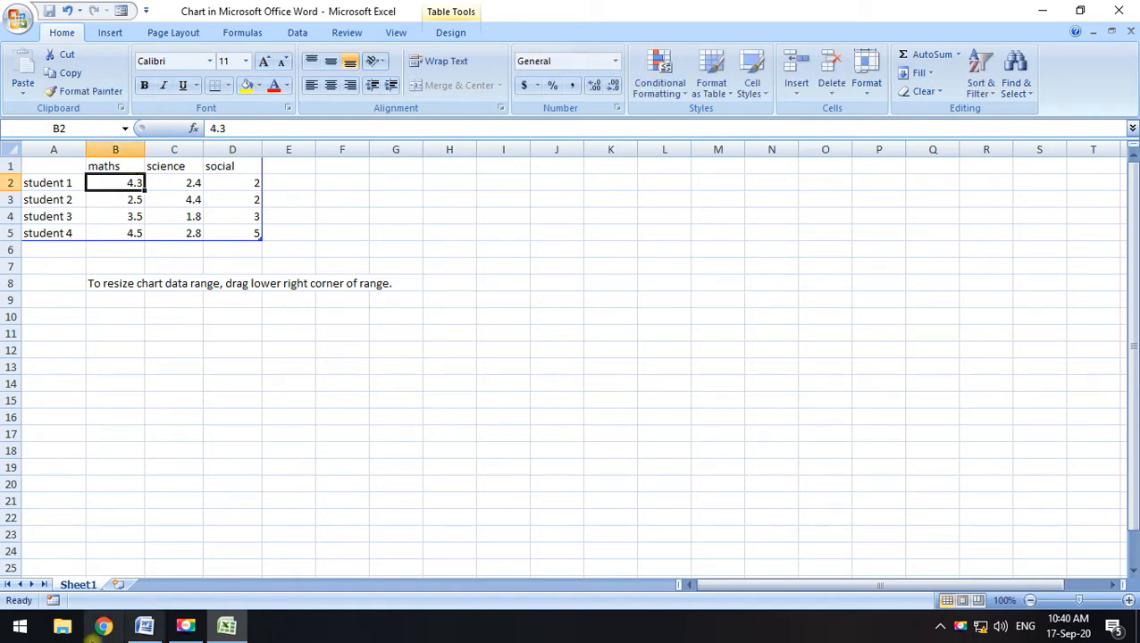
click(144, 627)
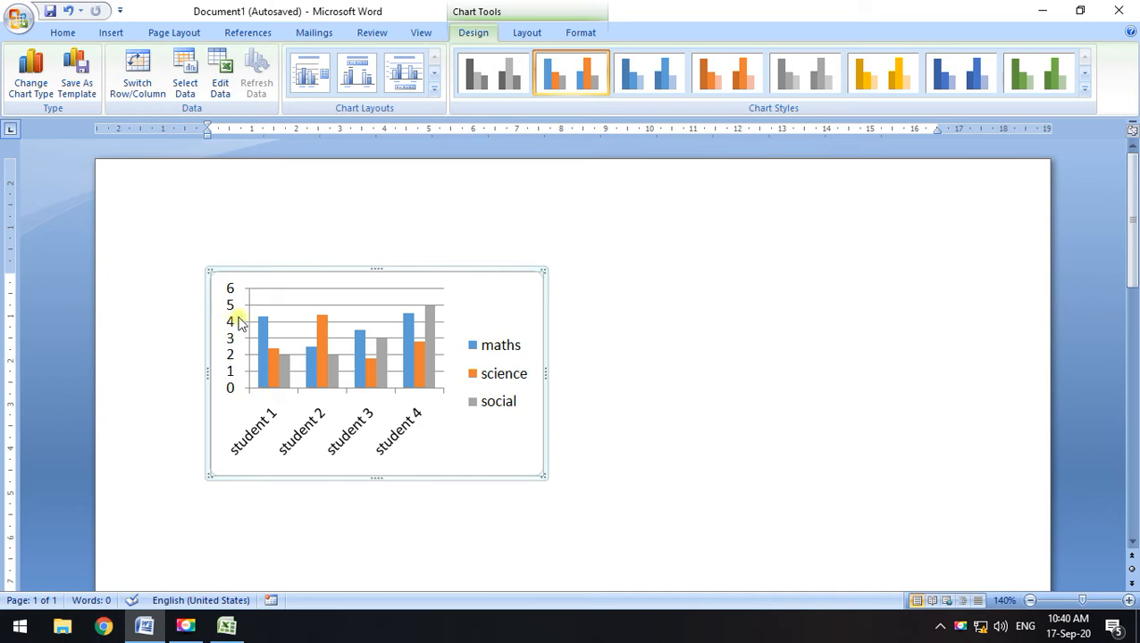
Tile the Word chart and the Excel data window side by side, each filling half the screen
click(495, 377)
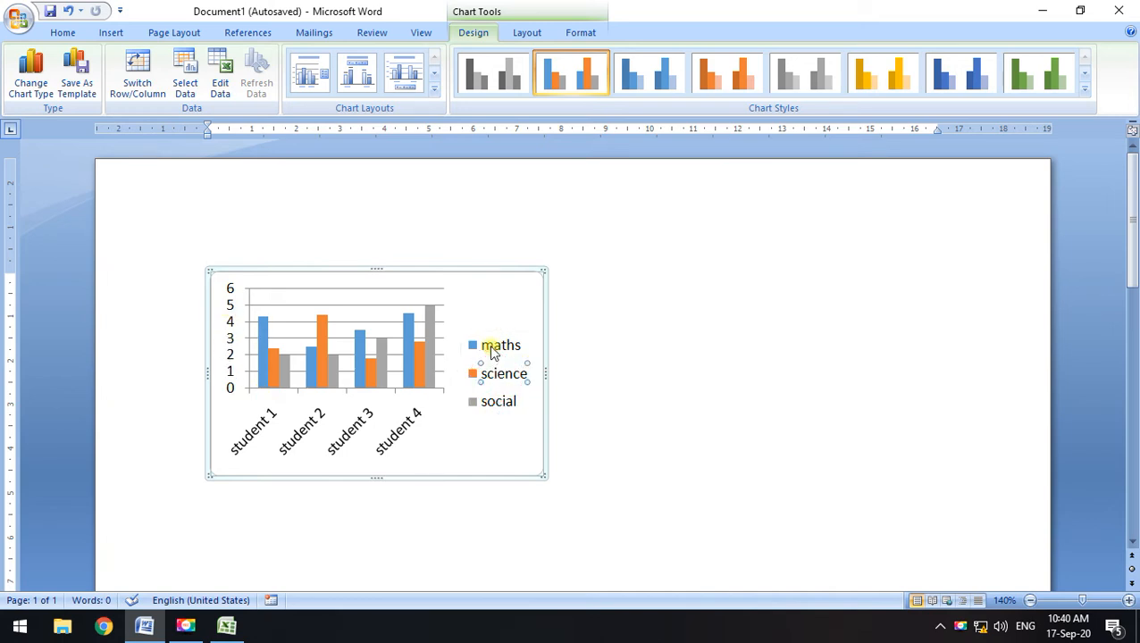
click(494, 352)
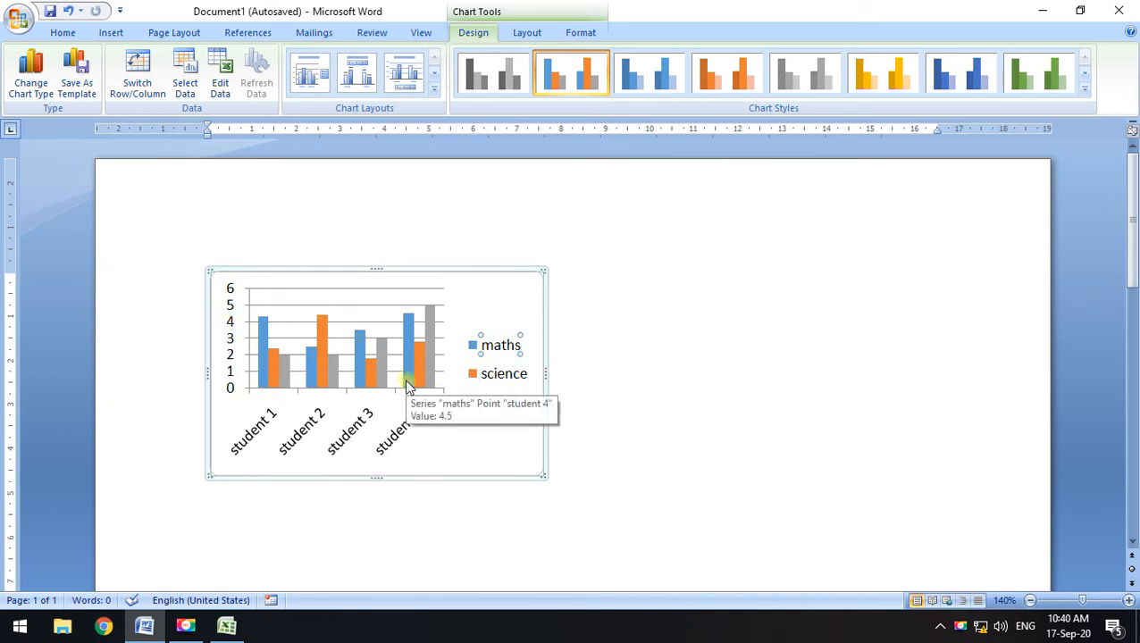
click(229, 628)
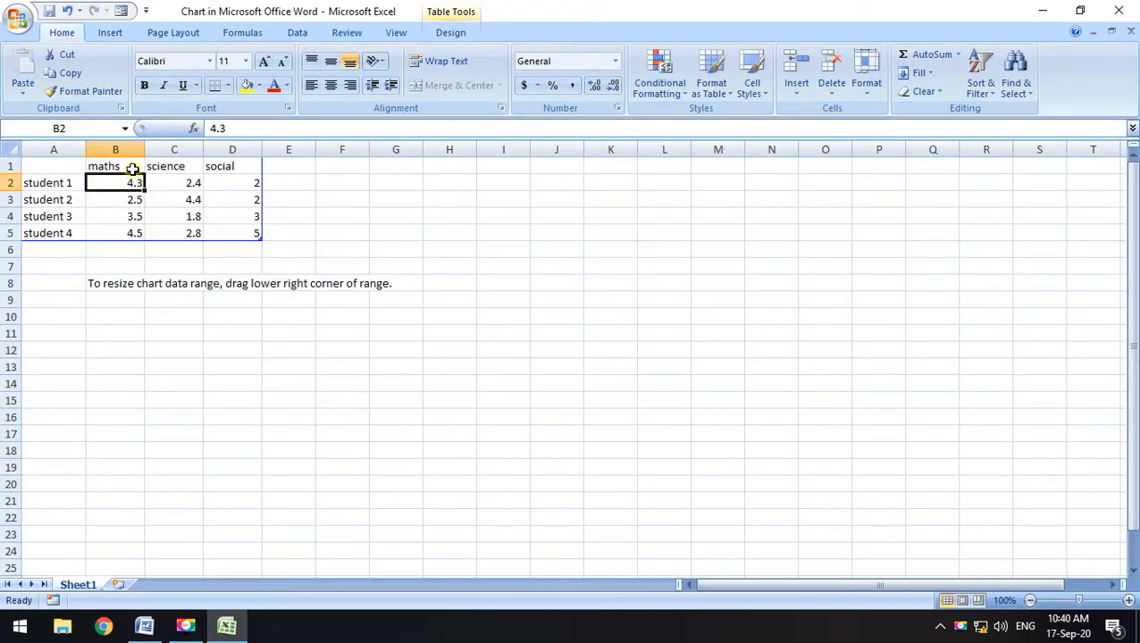
click(1079, 10)
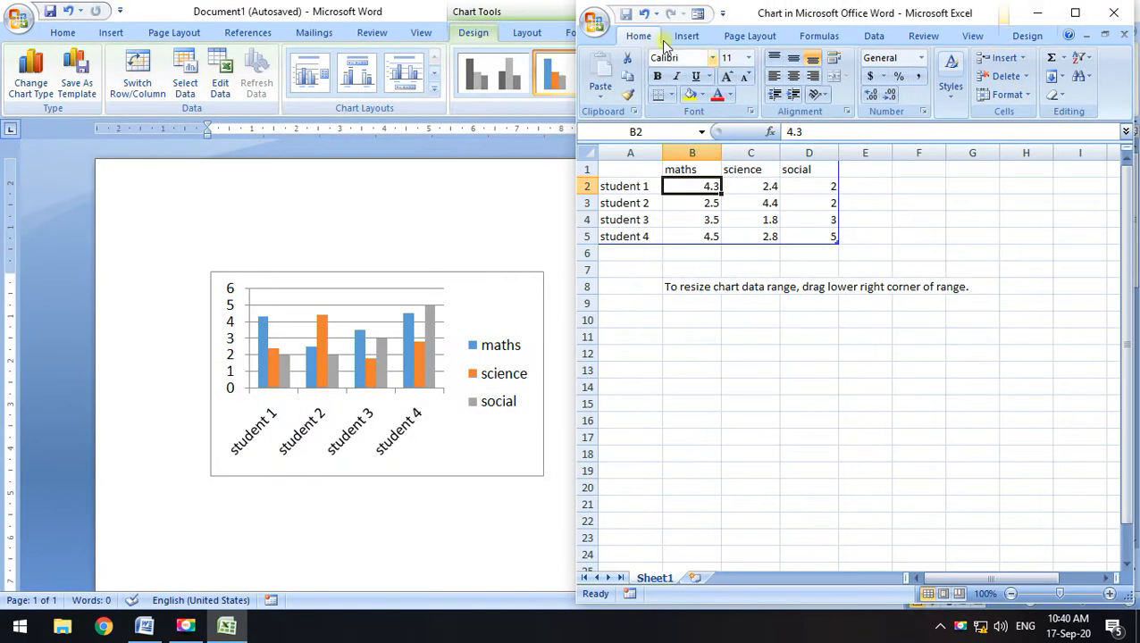
click(535, 12)
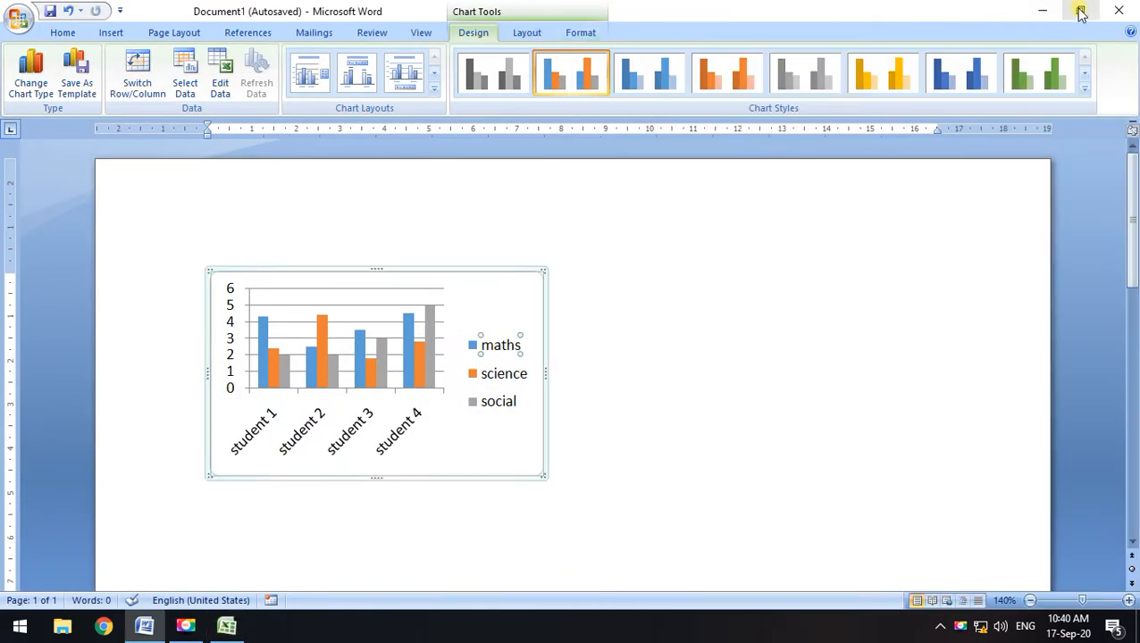
click(1075, 11)
click(858, 211)
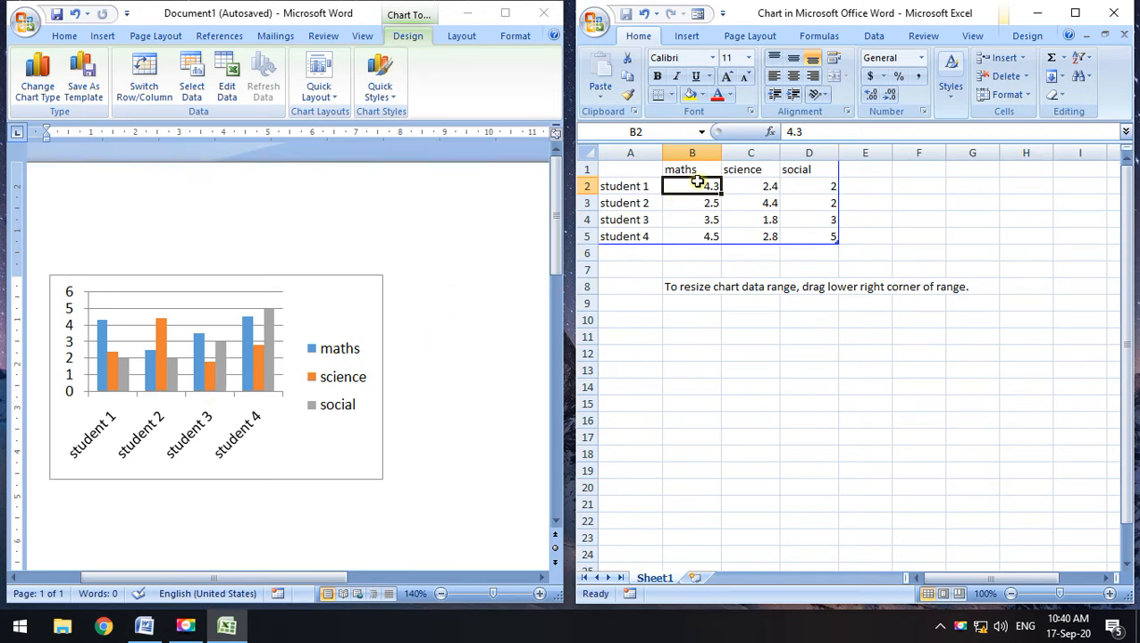
Enter maths scores 50, 48 and 60 for students 1–3 in B2:B4
text(50)
key(Return)
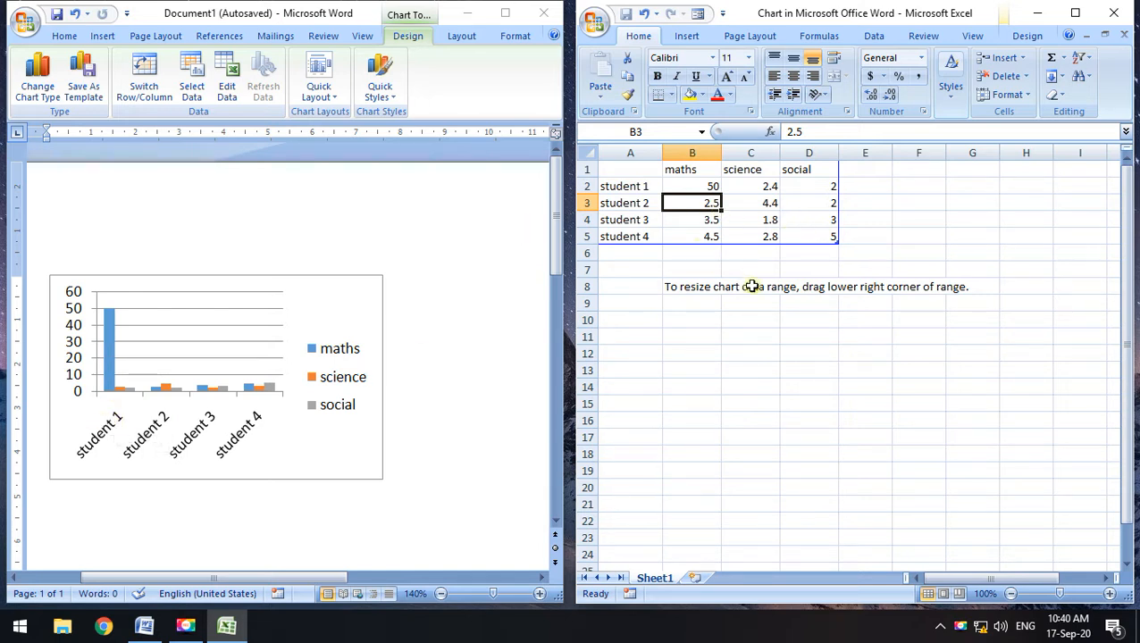
text(48)
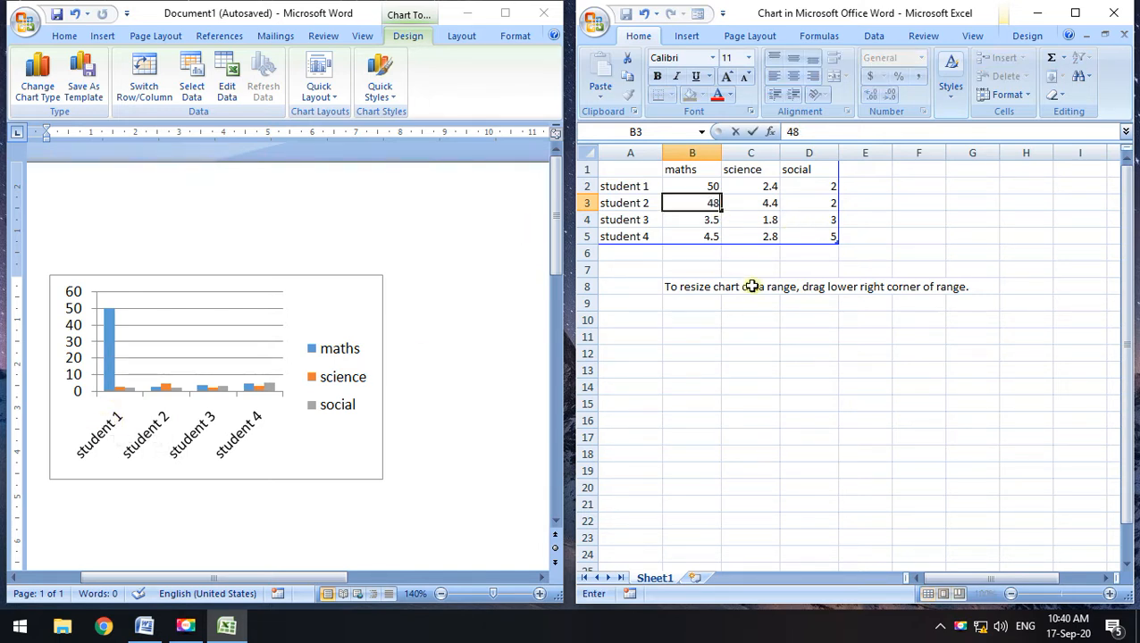
key(Return)
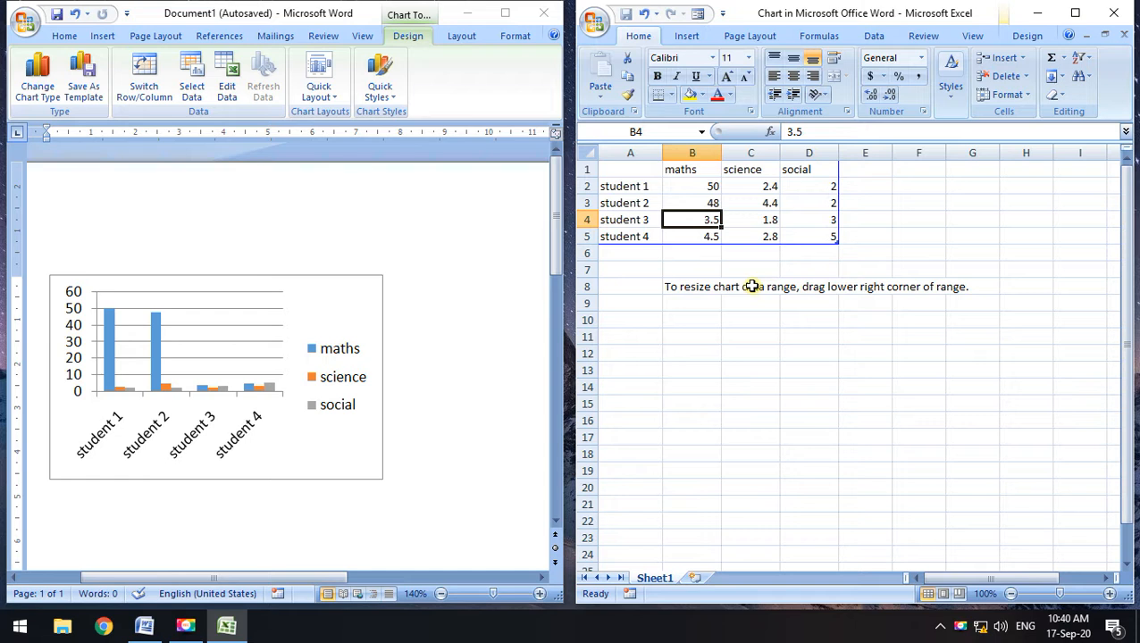
text(60)
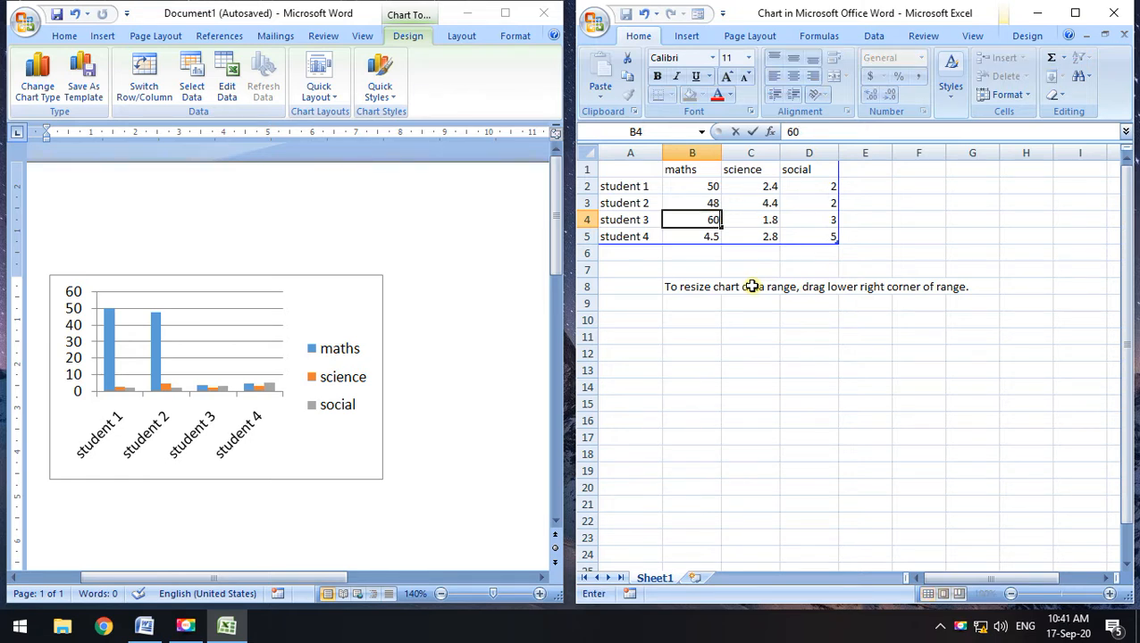
key(Return)
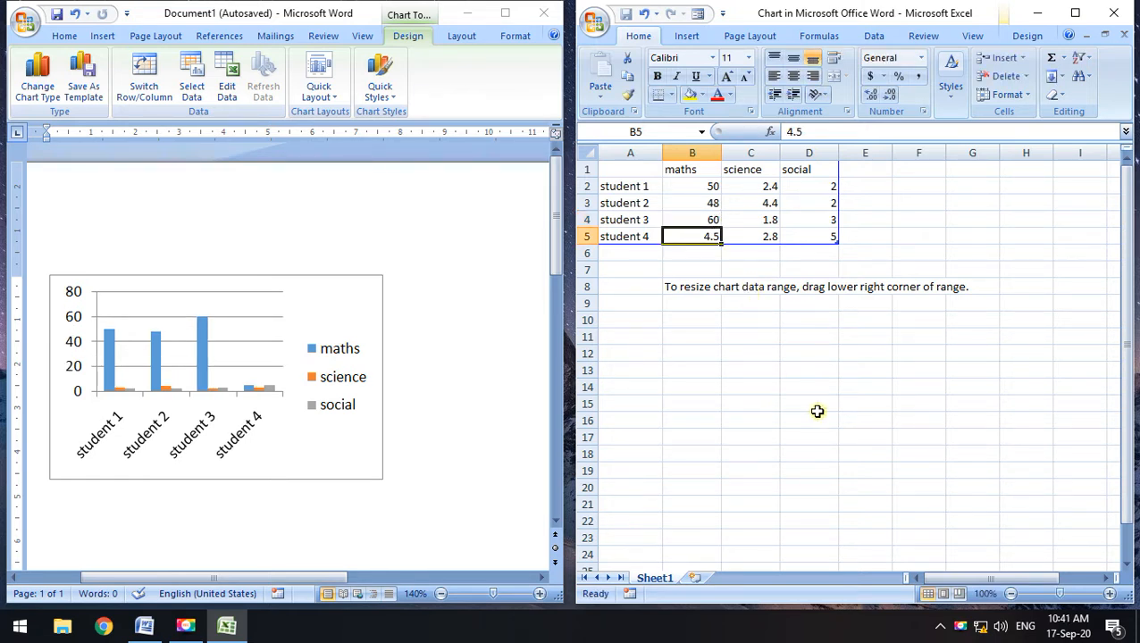
Set student 4's maths score in B5 to 65, correcting the unfinished entry
text(6)
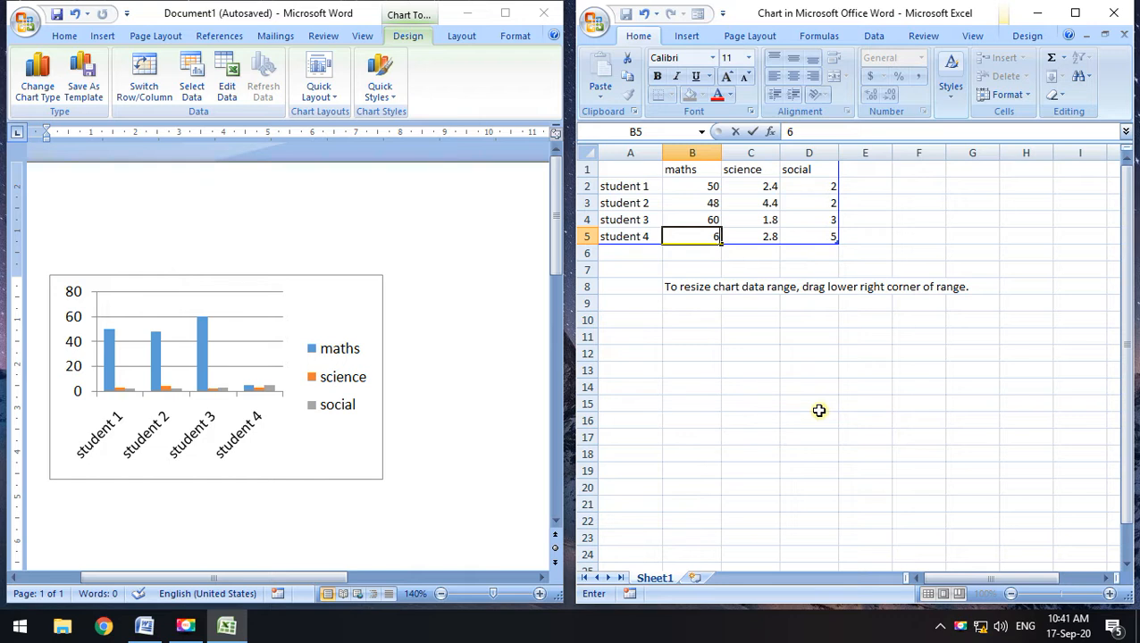
key(Return)
key(Up)
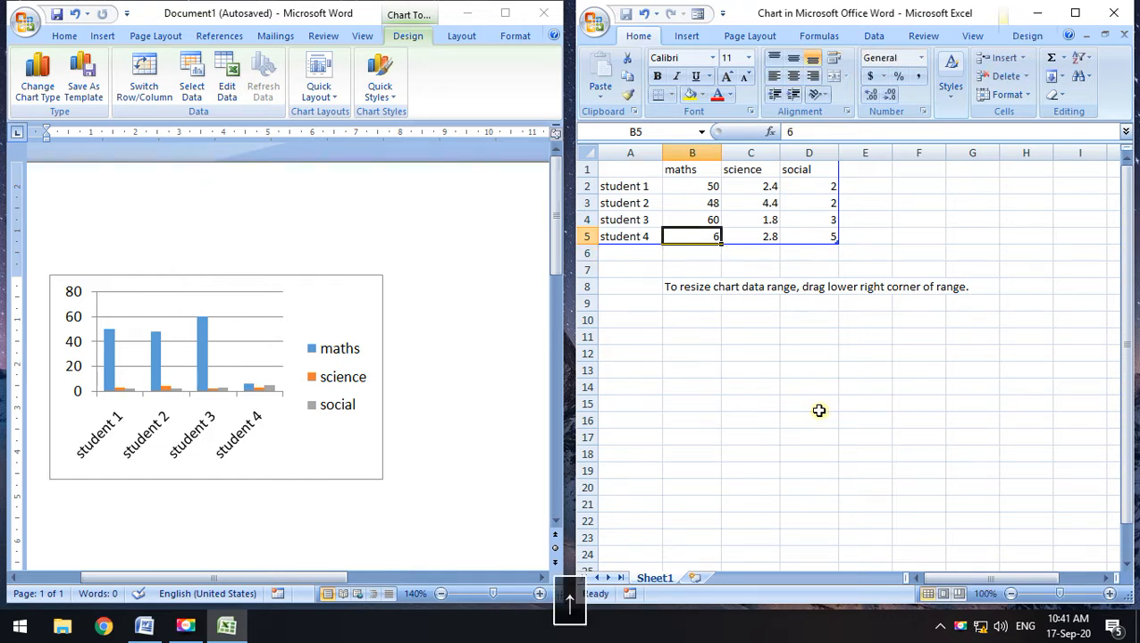
key(F2)
text(5)
key(Return)
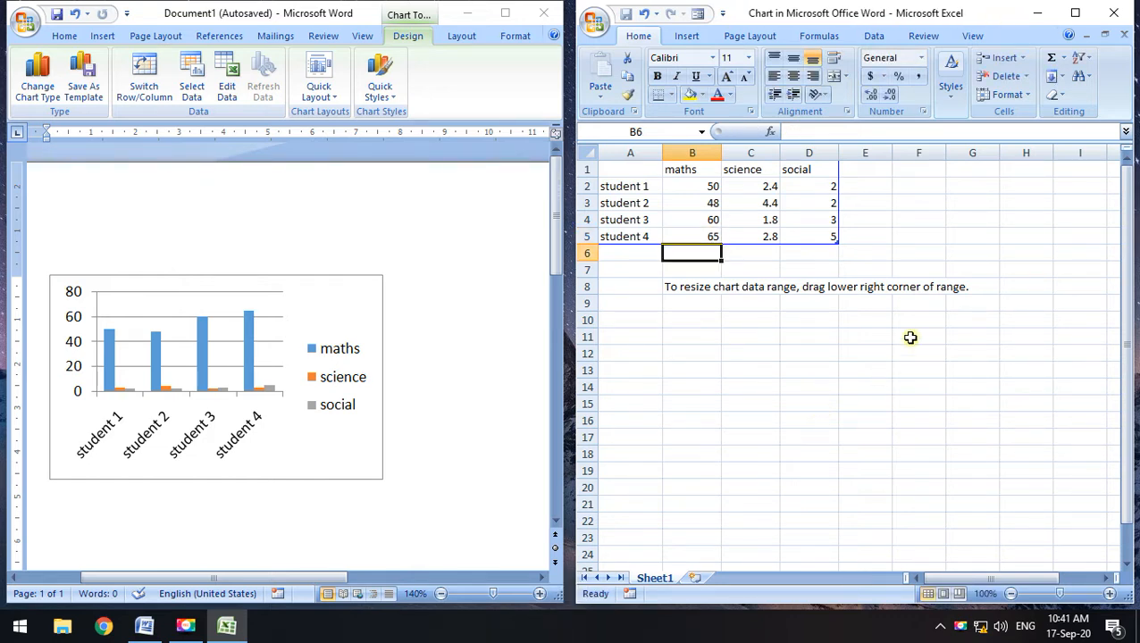
click(750, 186)
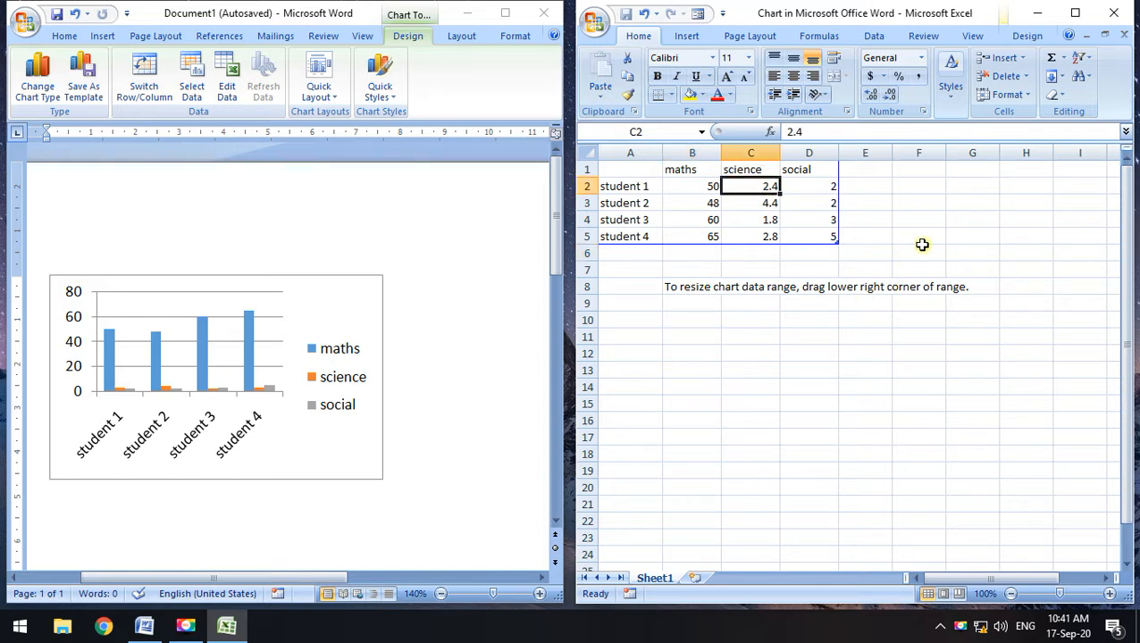
Enter science scores 45, 74, 64 and 56 for students 1–4 in C2:C5
text(45)
key(Return)
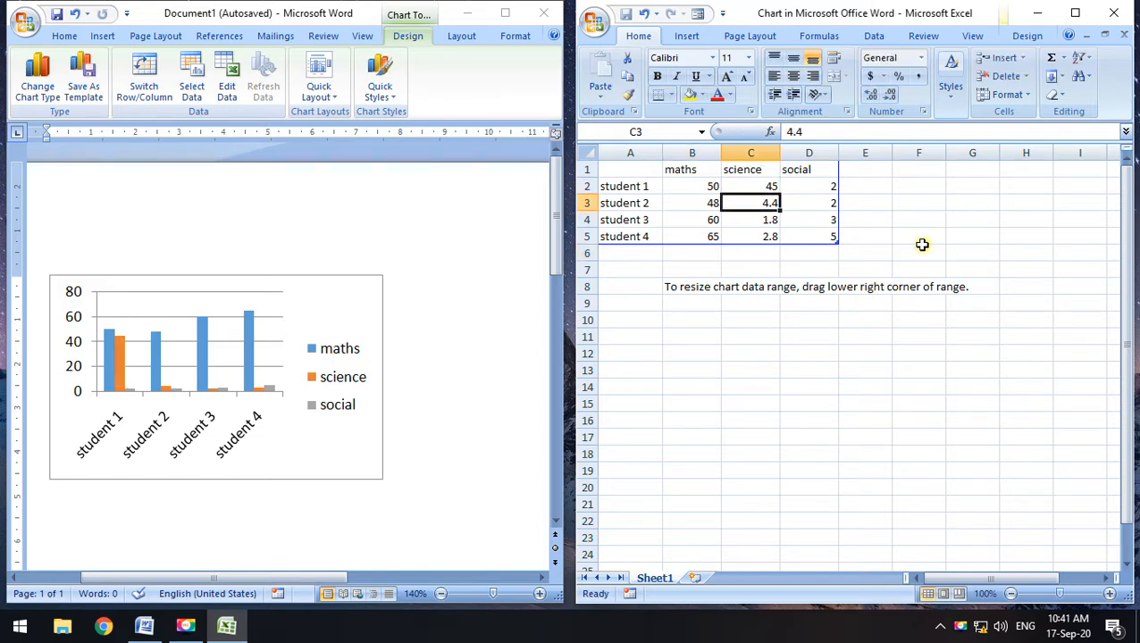
text(74)
key(Return)
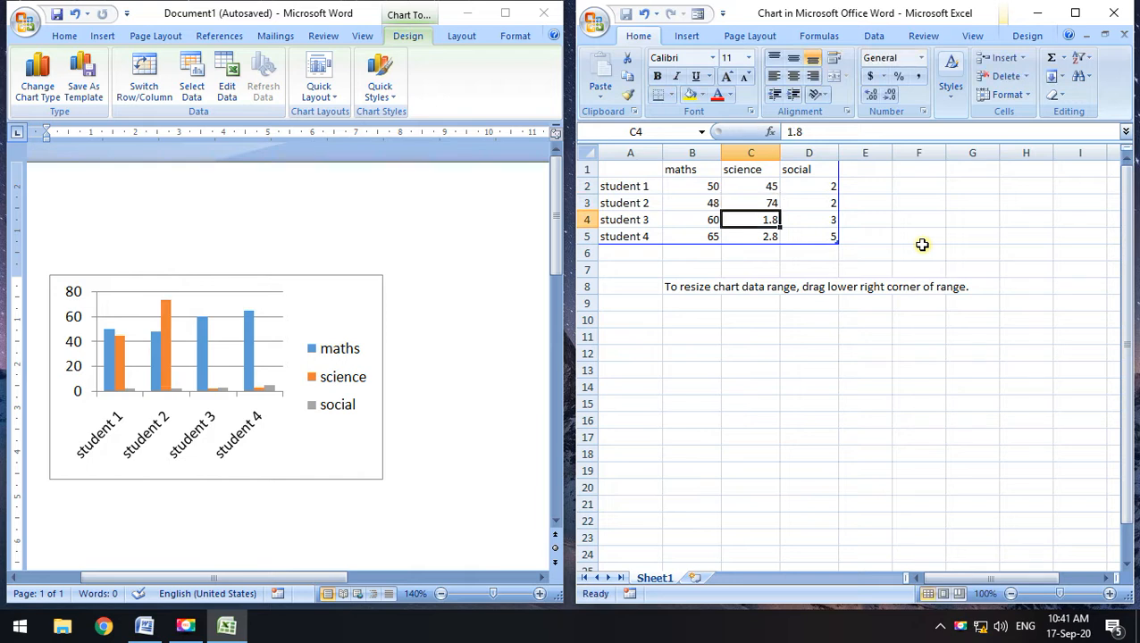
text(64)
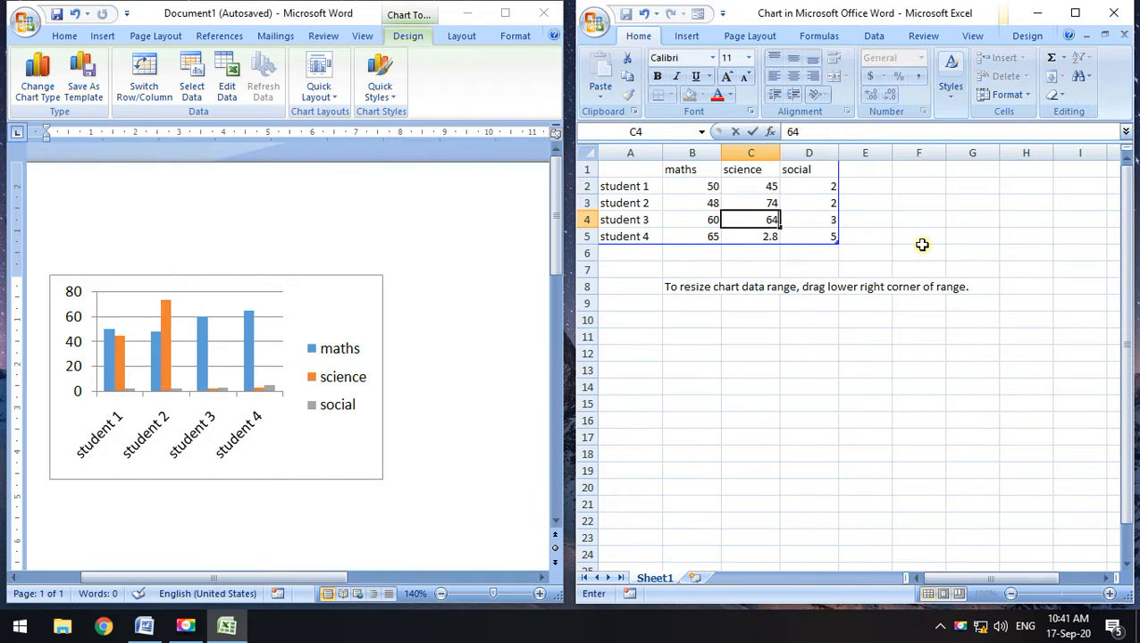
key(Return)
text(56)
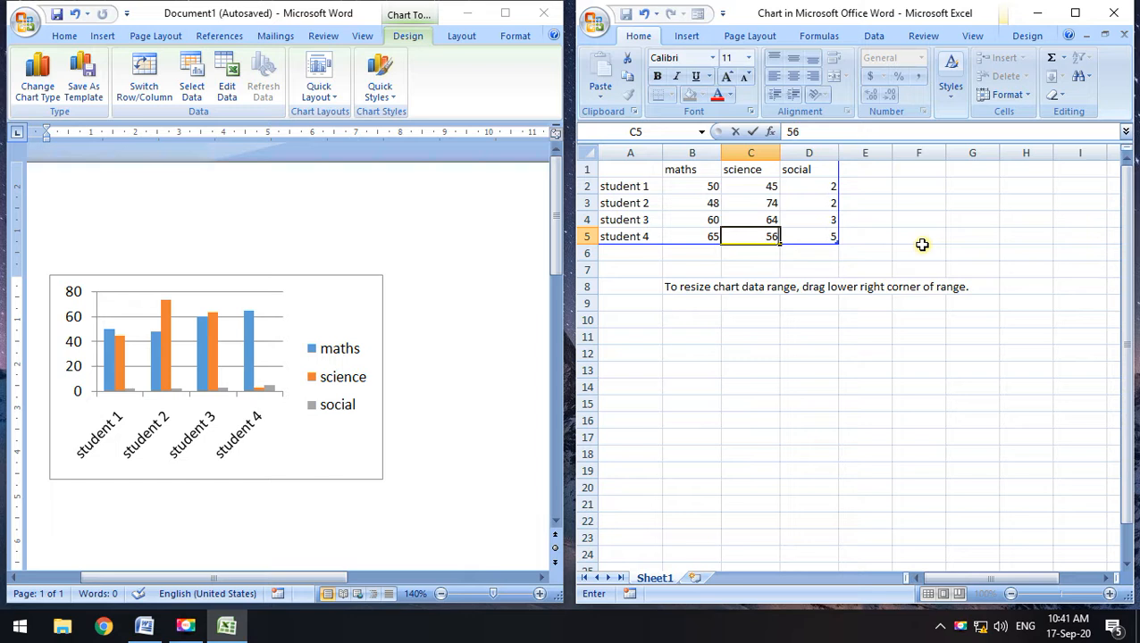
key(Return)
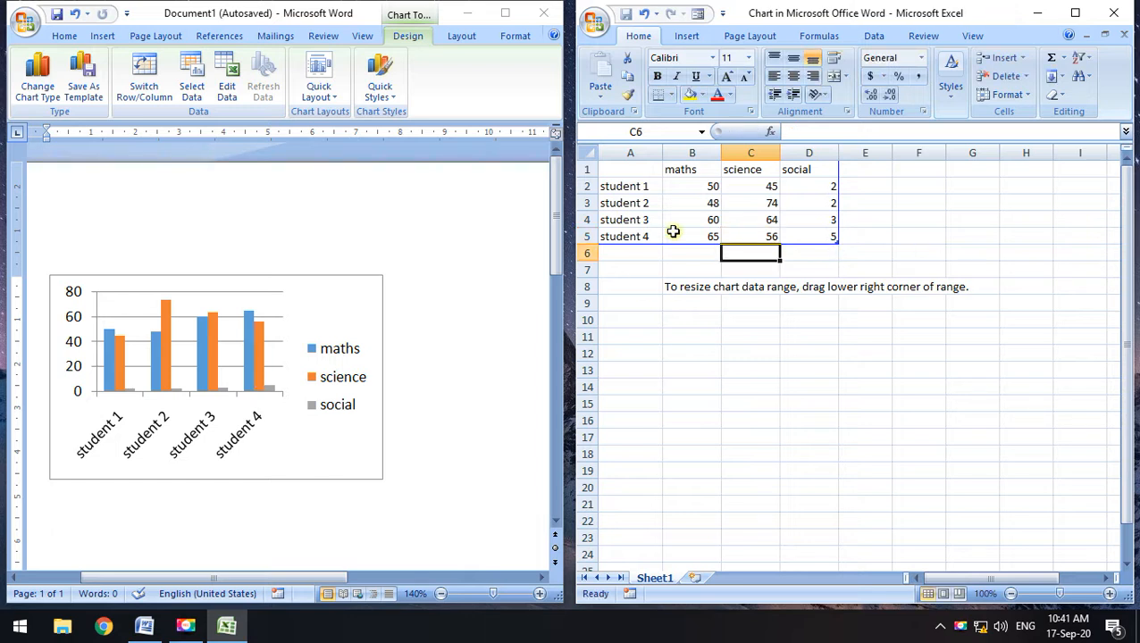
click(827, 186)
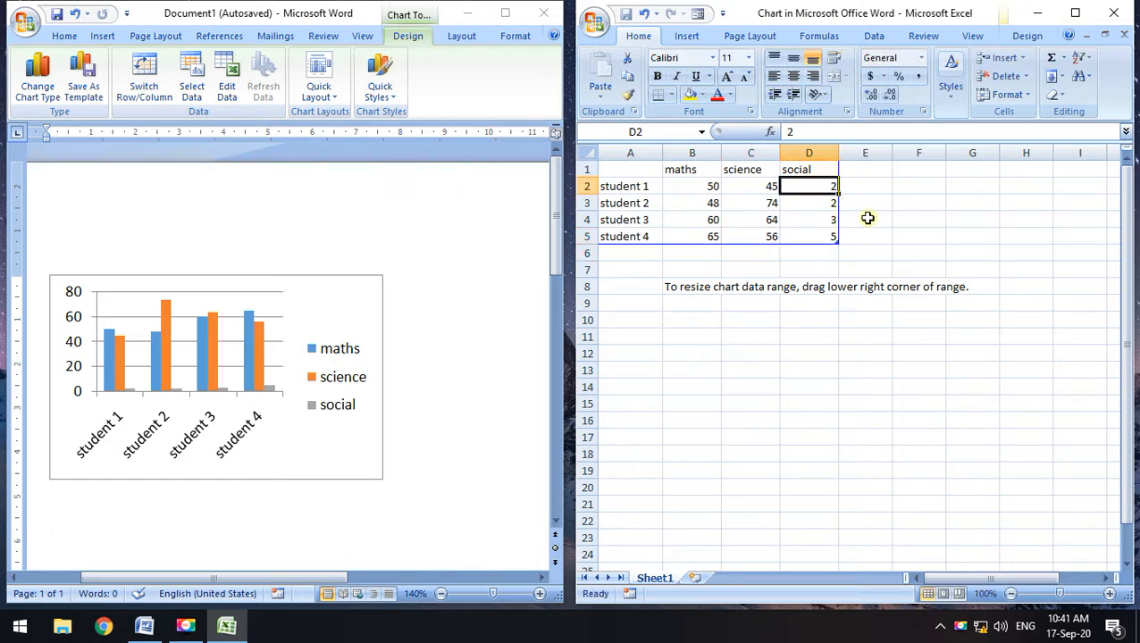
Fill D2:D5 with social scores 85, 41, 35 and 64
text(85)
key(Return)
text(4)
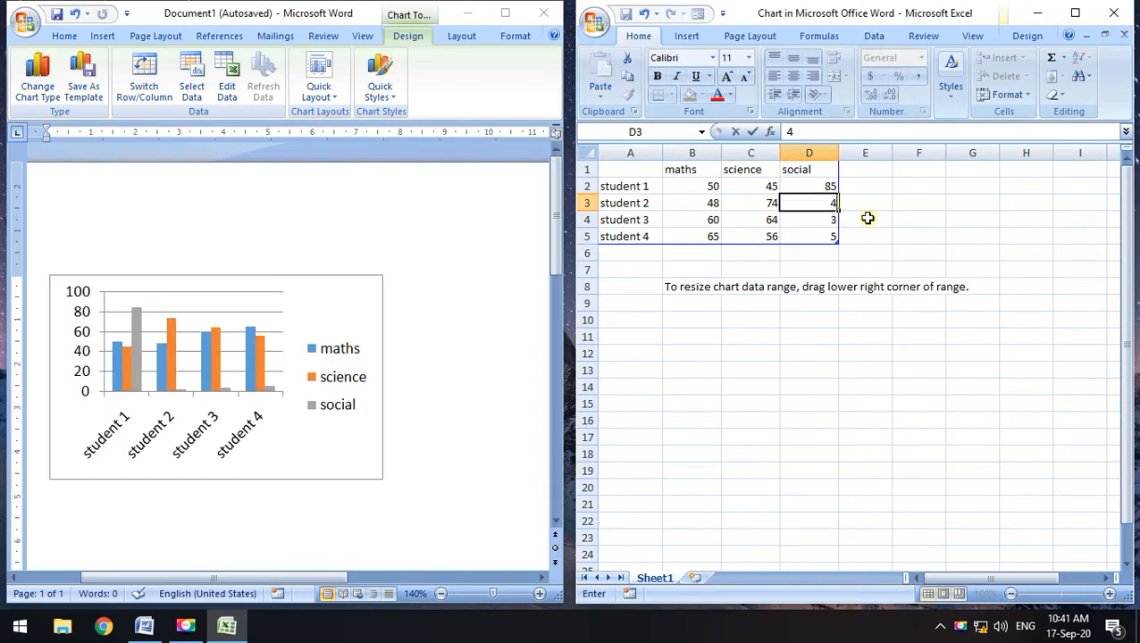
text(1)
key(Return)
text(3)
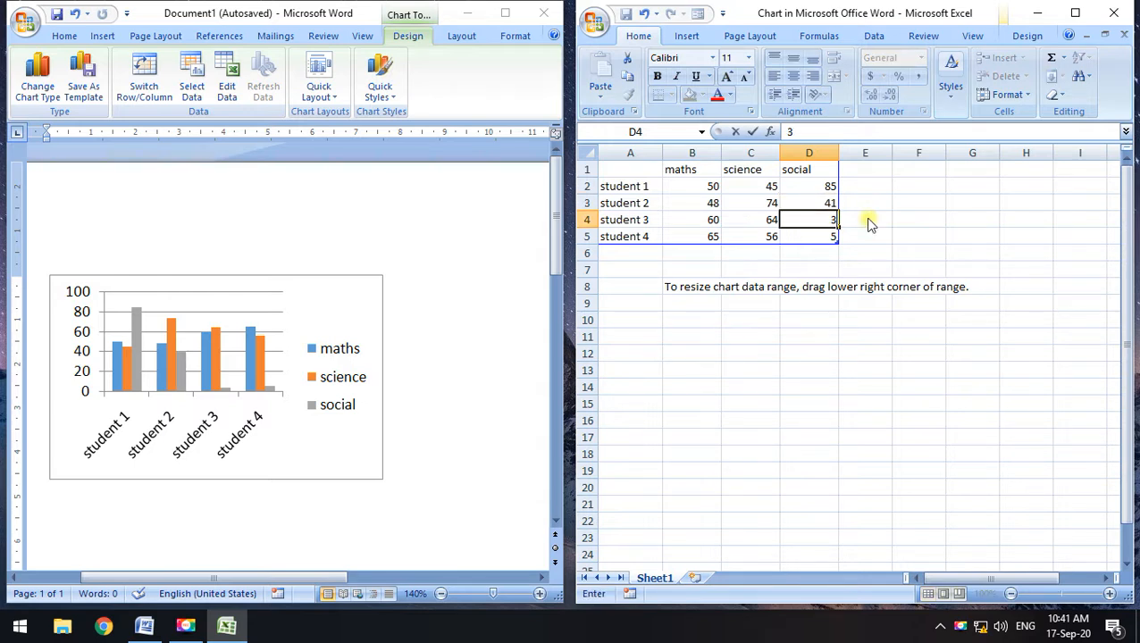
text(5)
key(Return)
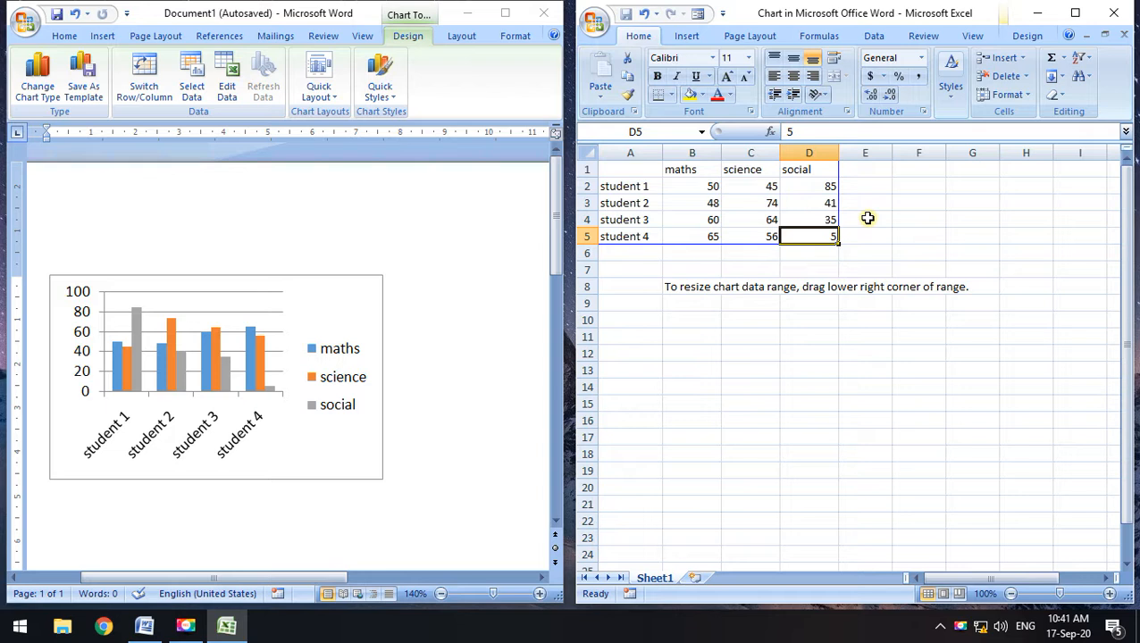
text(64)
key(Return)
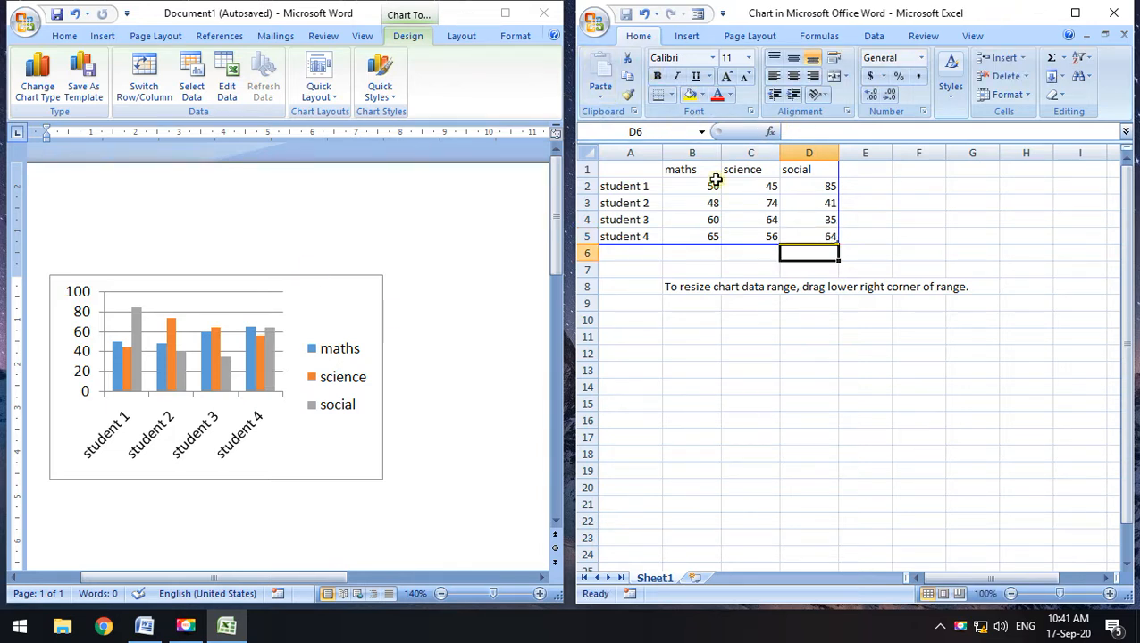
drag(628, 171, 809, 238)
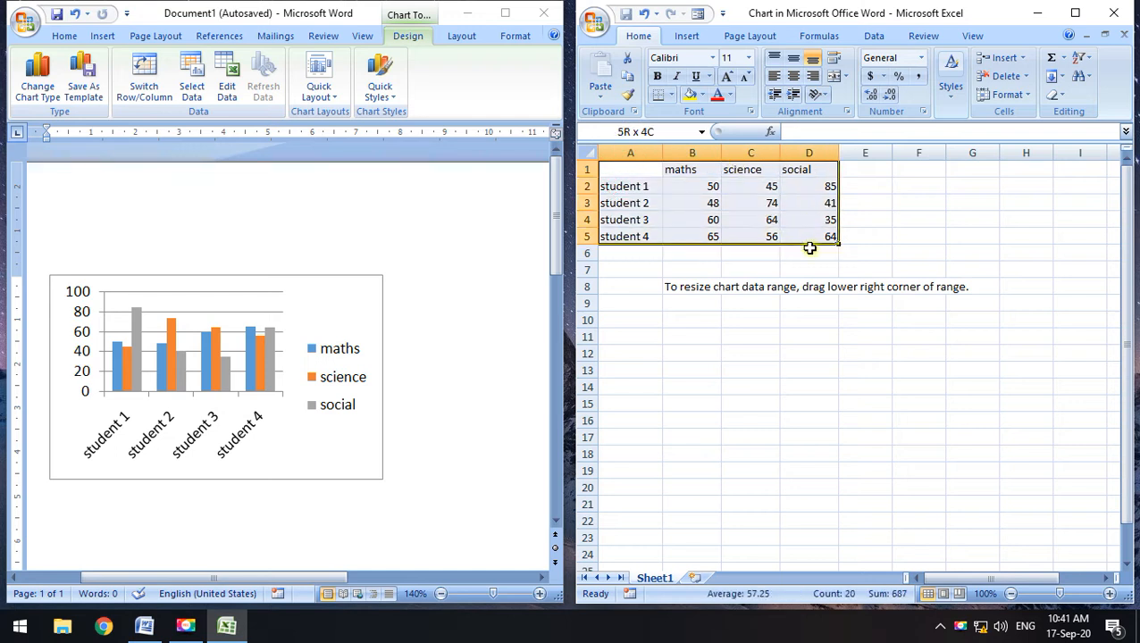
click(968, 221)
drag(646, 183, 630, 254)
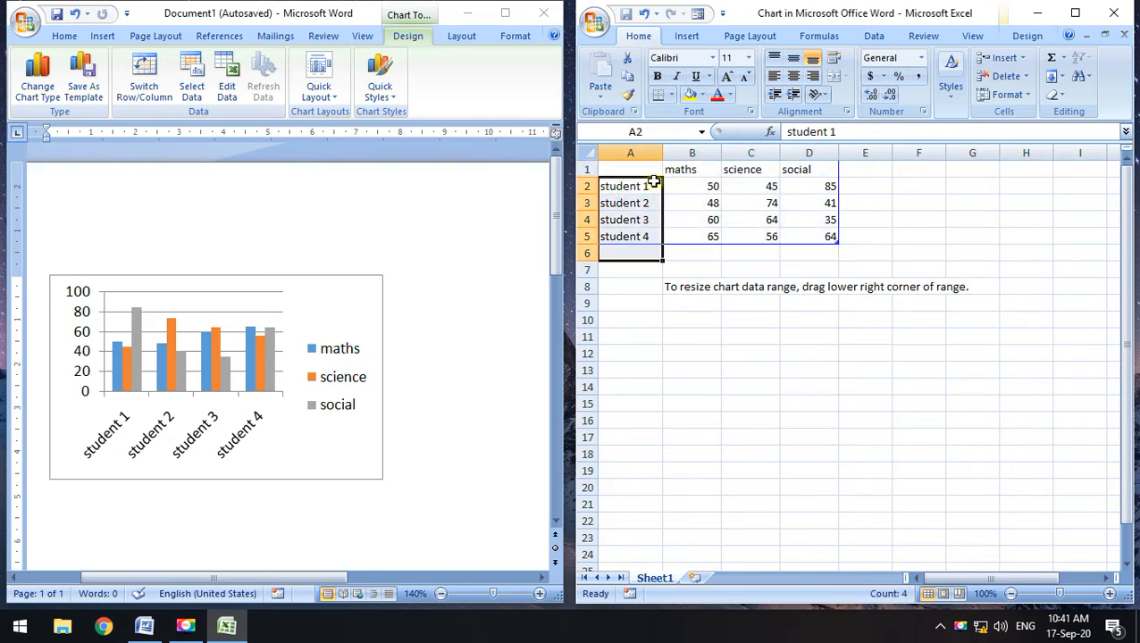
drag(647, 169, 820, 234)
click(939, 236)
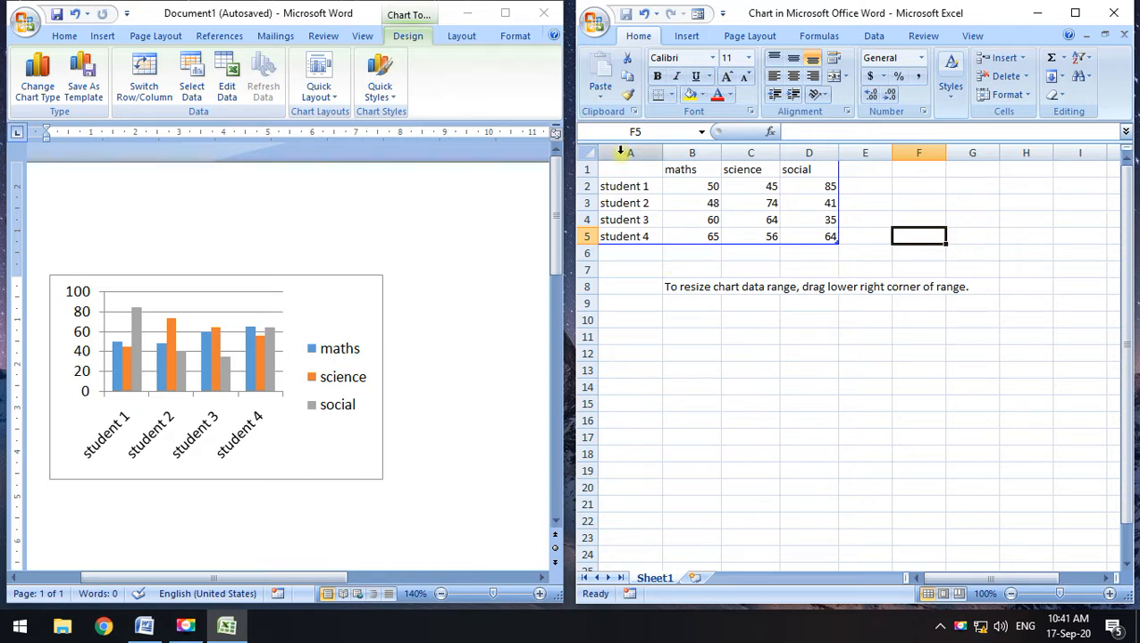
drag(615, 170, 808, 239)
click(921, 249)
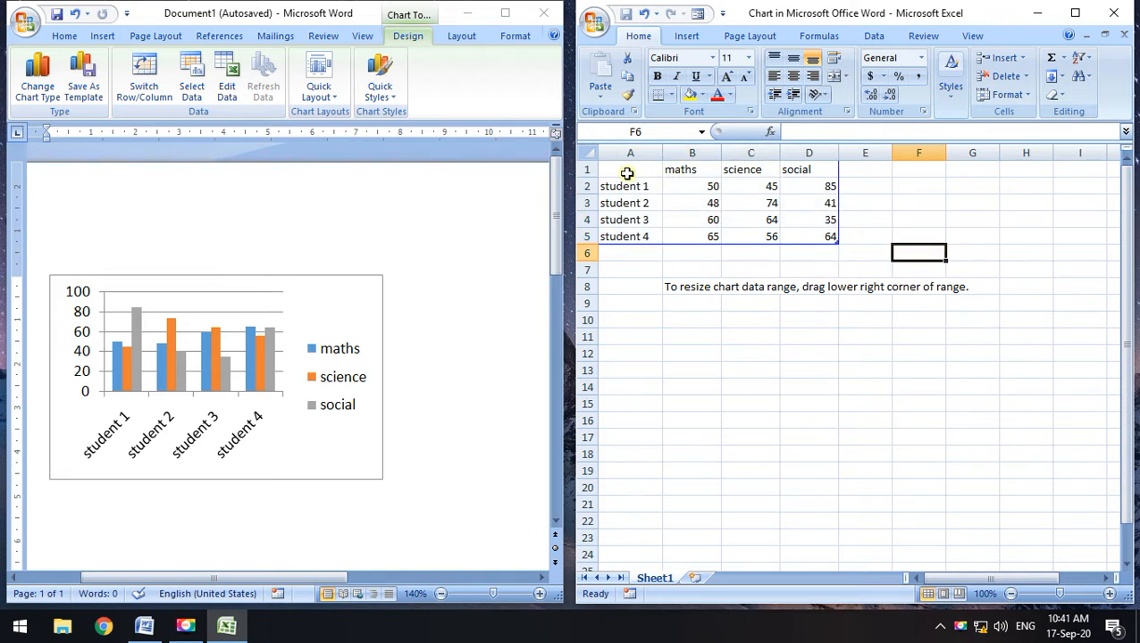
drag(623, 170, 853, 240)
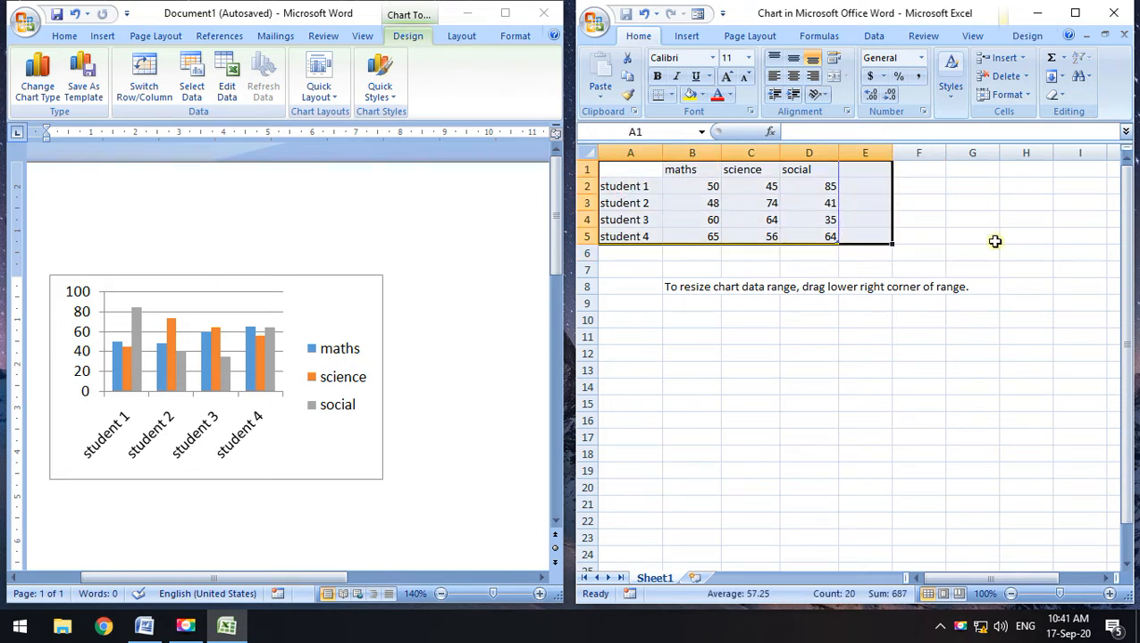
Close the Excel data sheet and reselect the score chart in Word
click(1115, 14)
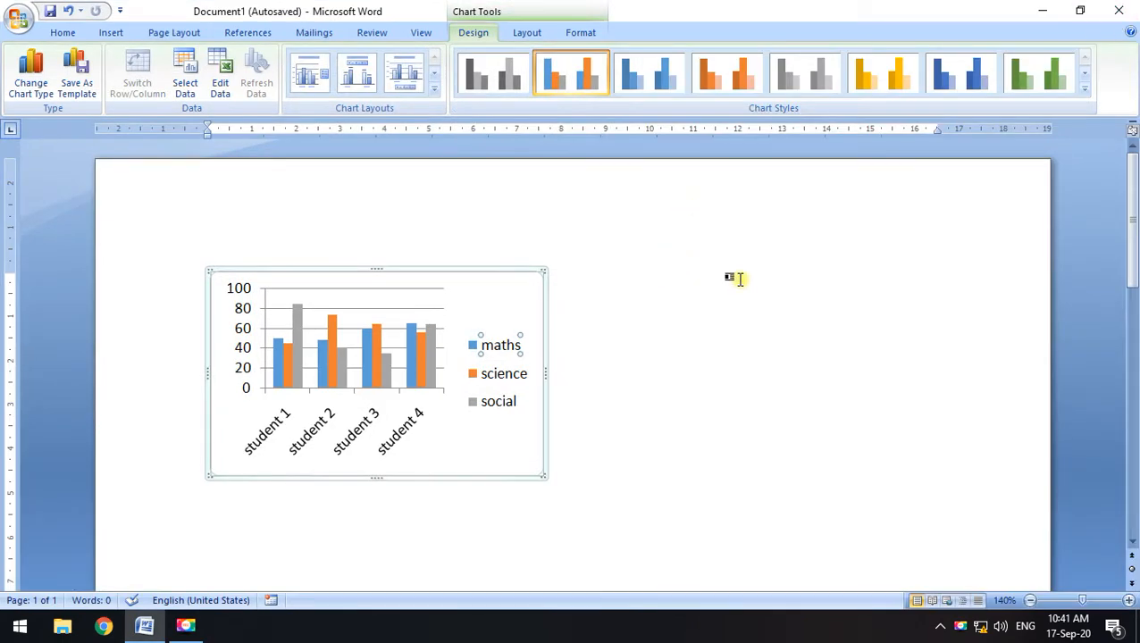
click(556, 441)
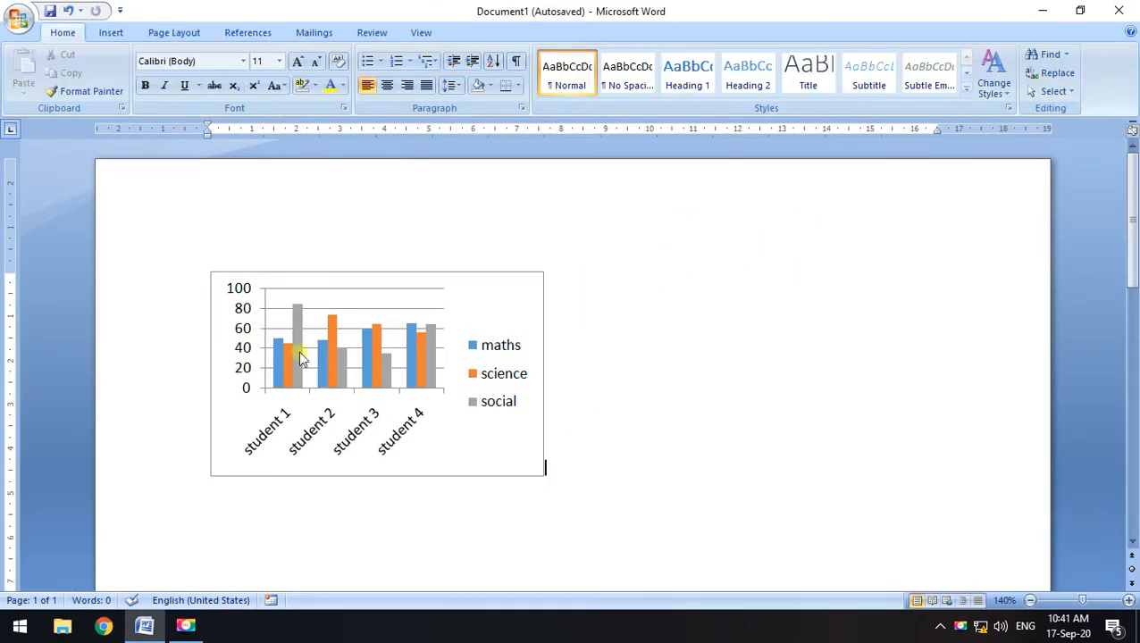
click(506, 348)
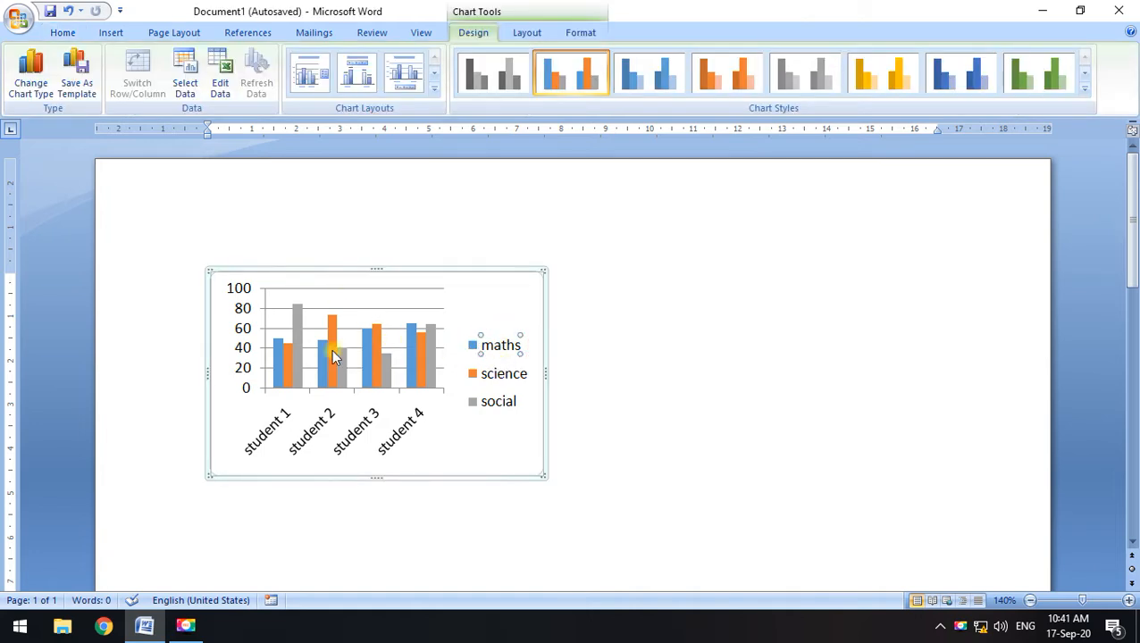
Select the maths bars and review their Shape Fill colours, leaving the fill unchanged
click(278, 358)
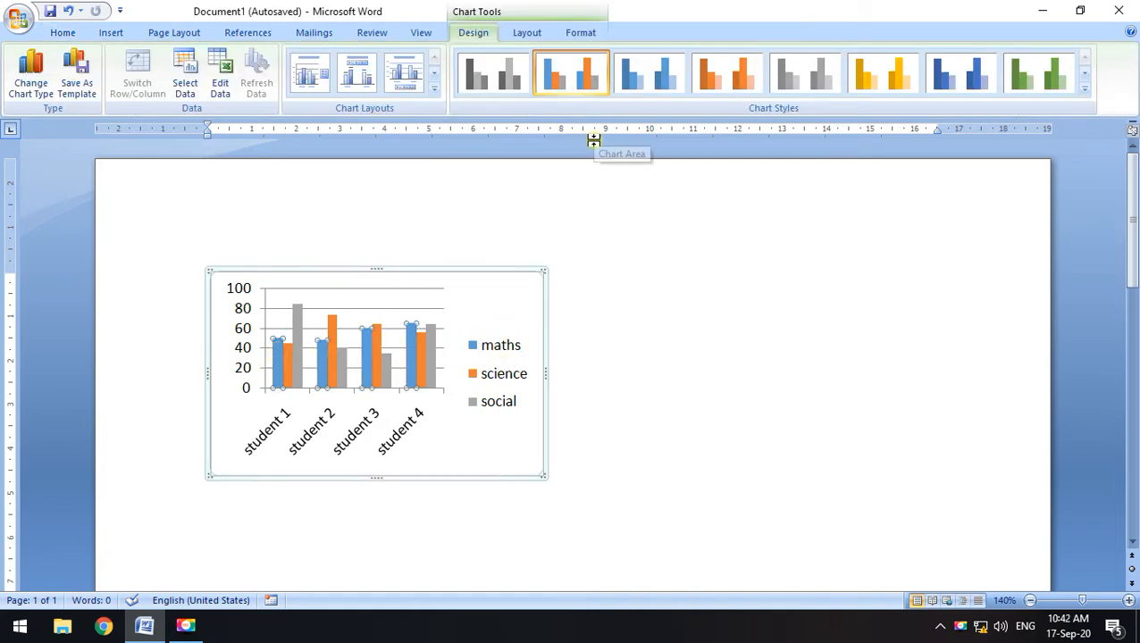
click(572, 34)
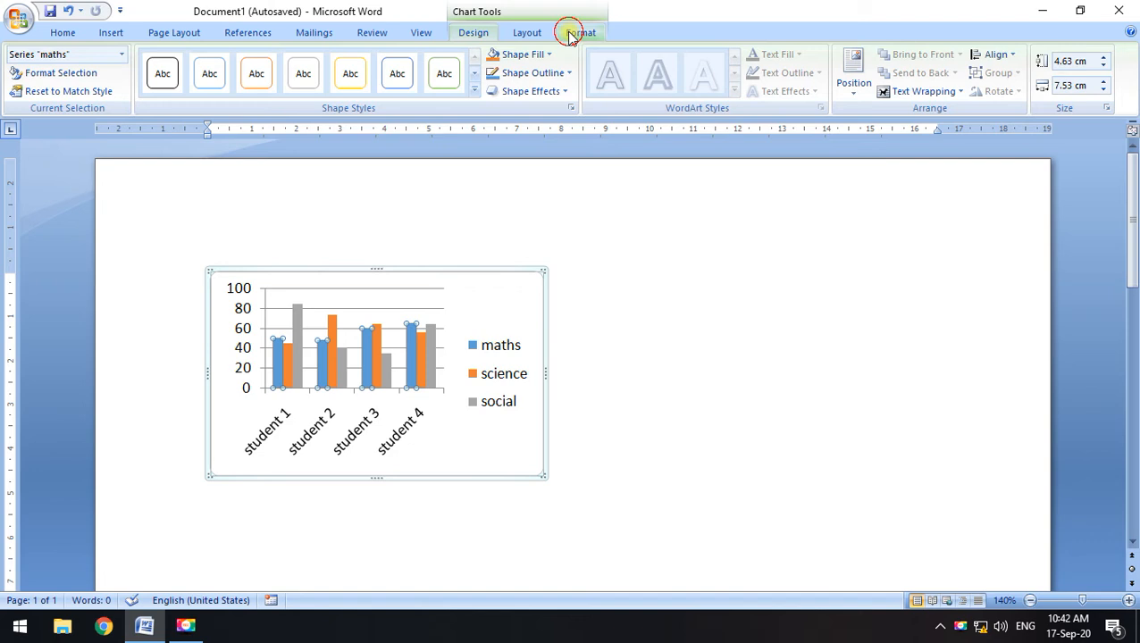
click(522, 54)
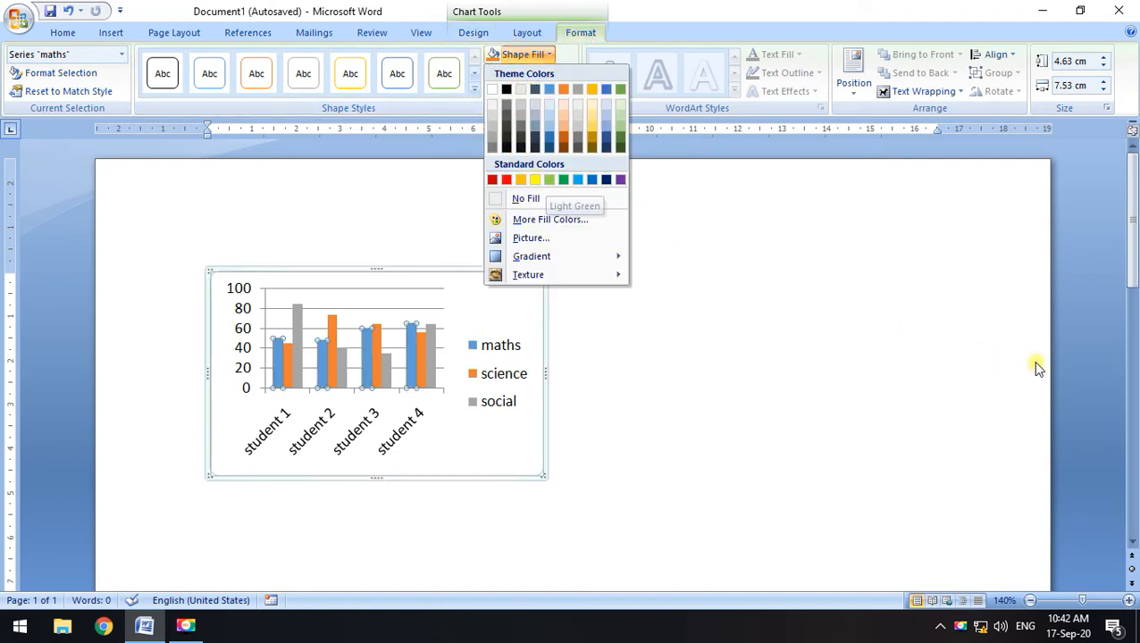
click(508, 333)
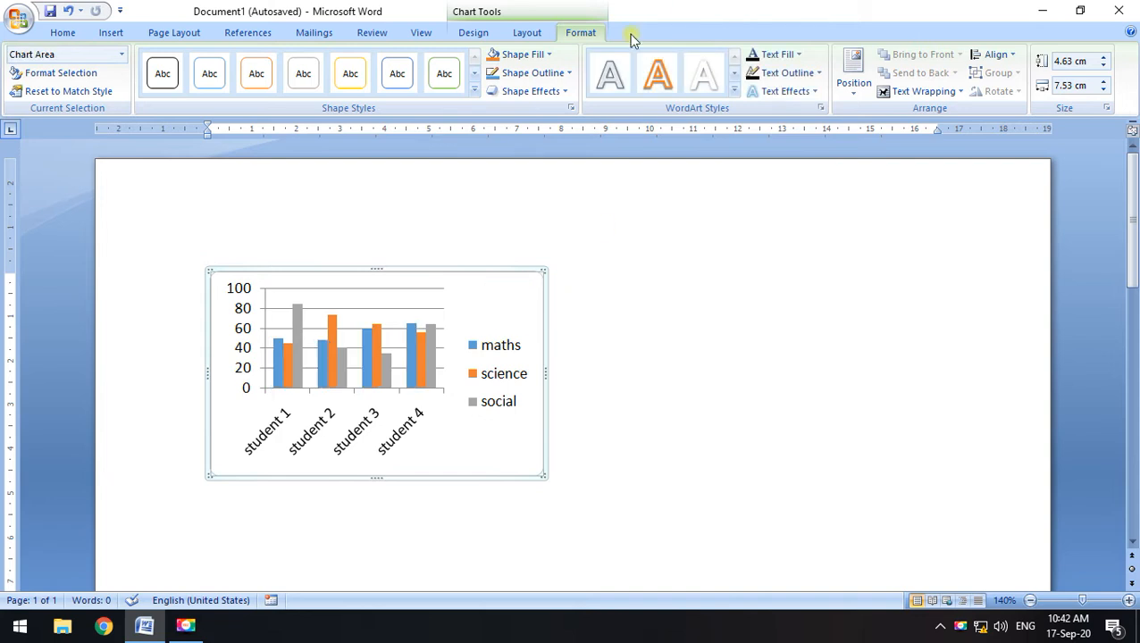
click(526, 32)
click(580, 34)
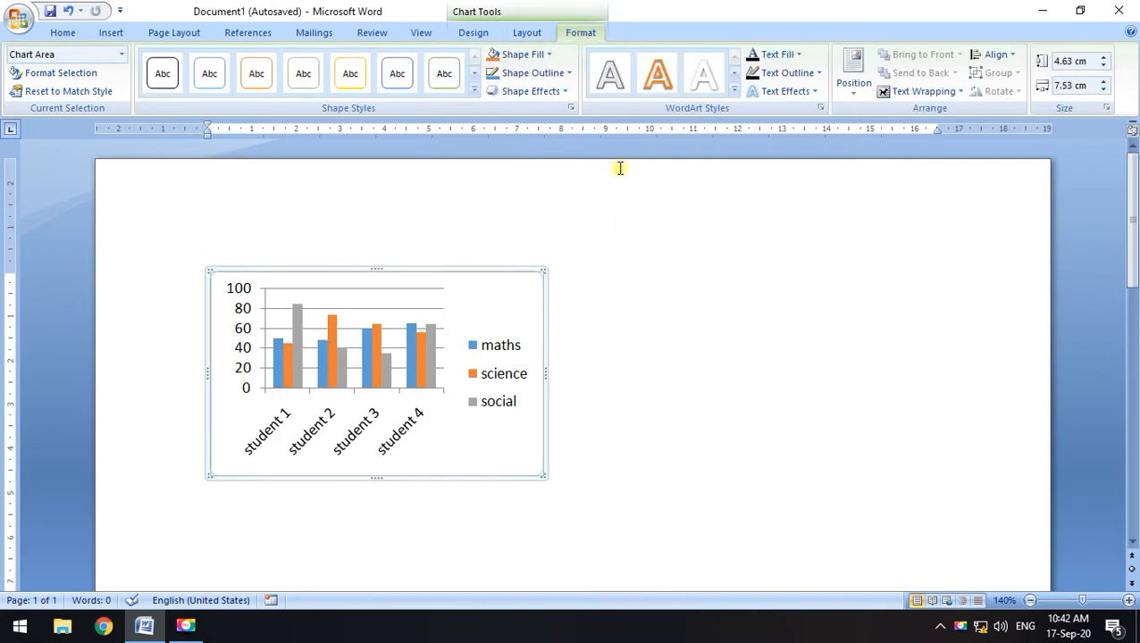
Try an orange chart style, then apply the first grey style to all subject bars
click(469, 33)
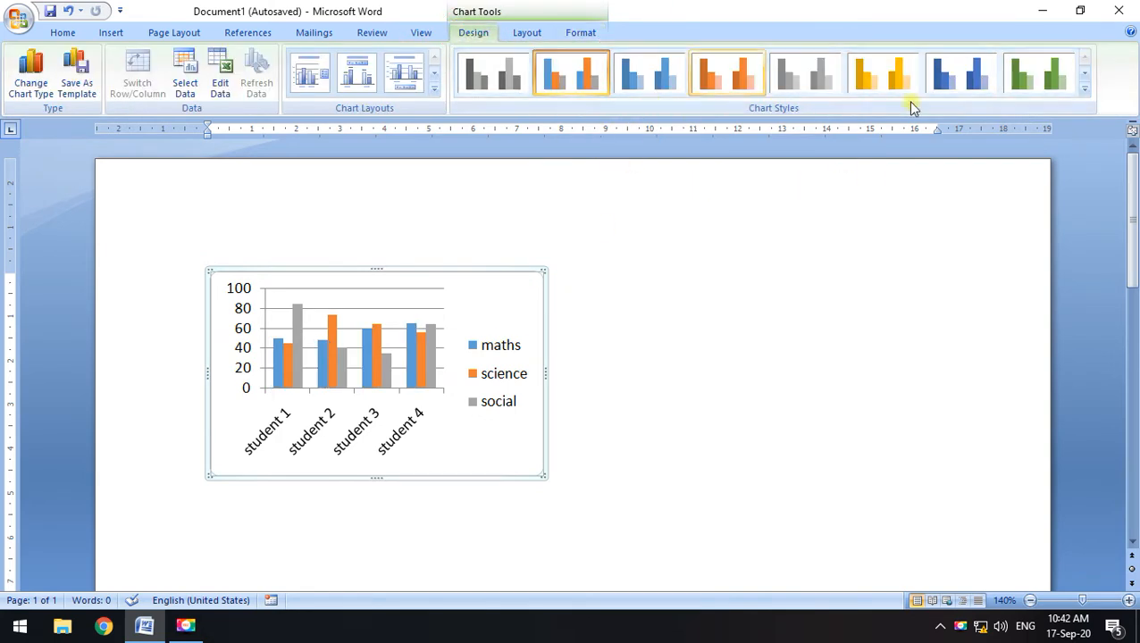
click(1083, 88)
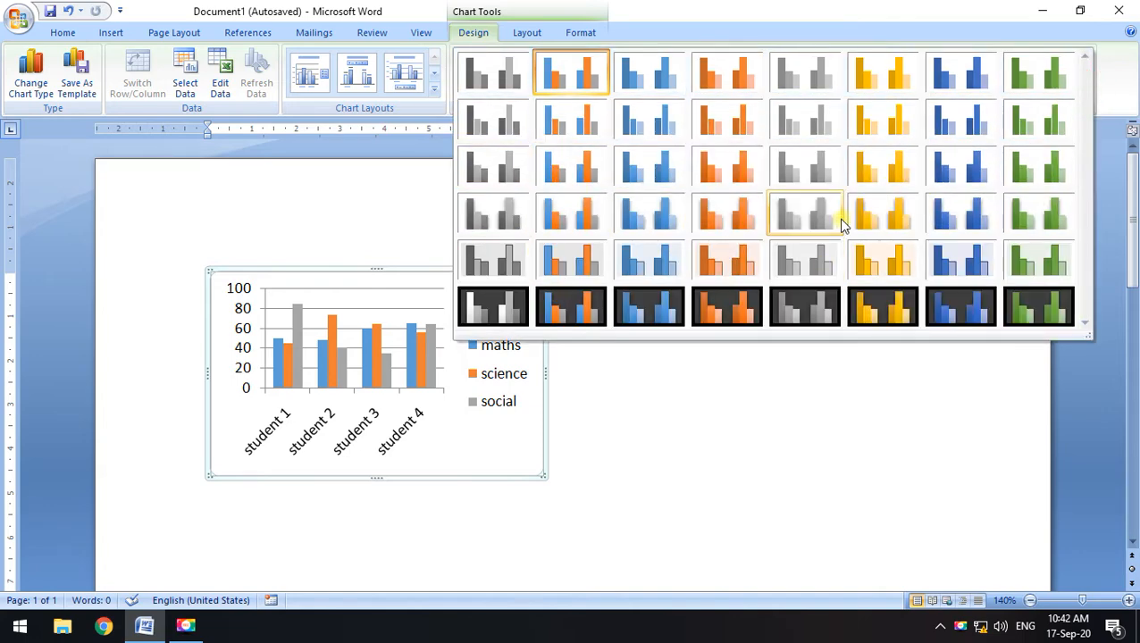
click(742, 223)
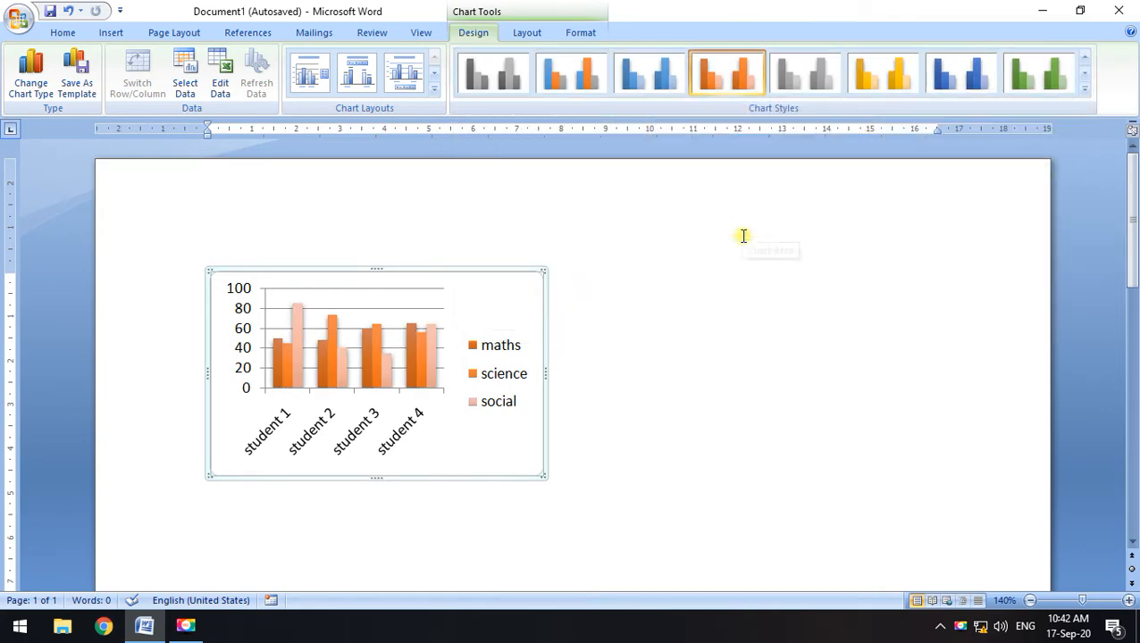
click(1083, 89)
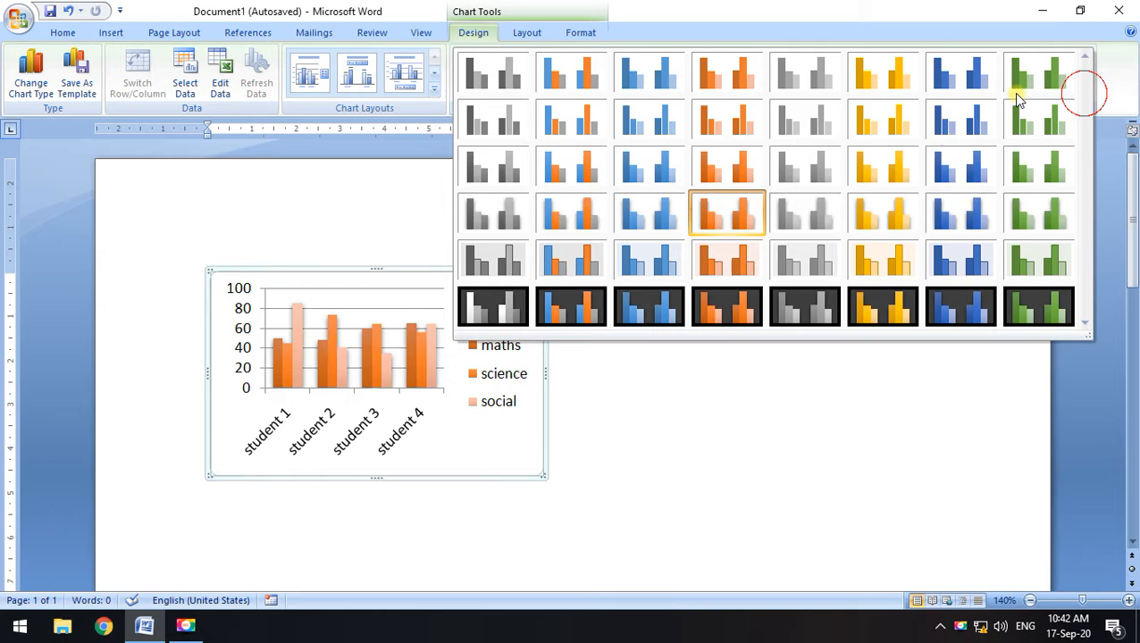
click(475, 73)
click(1083, 93)
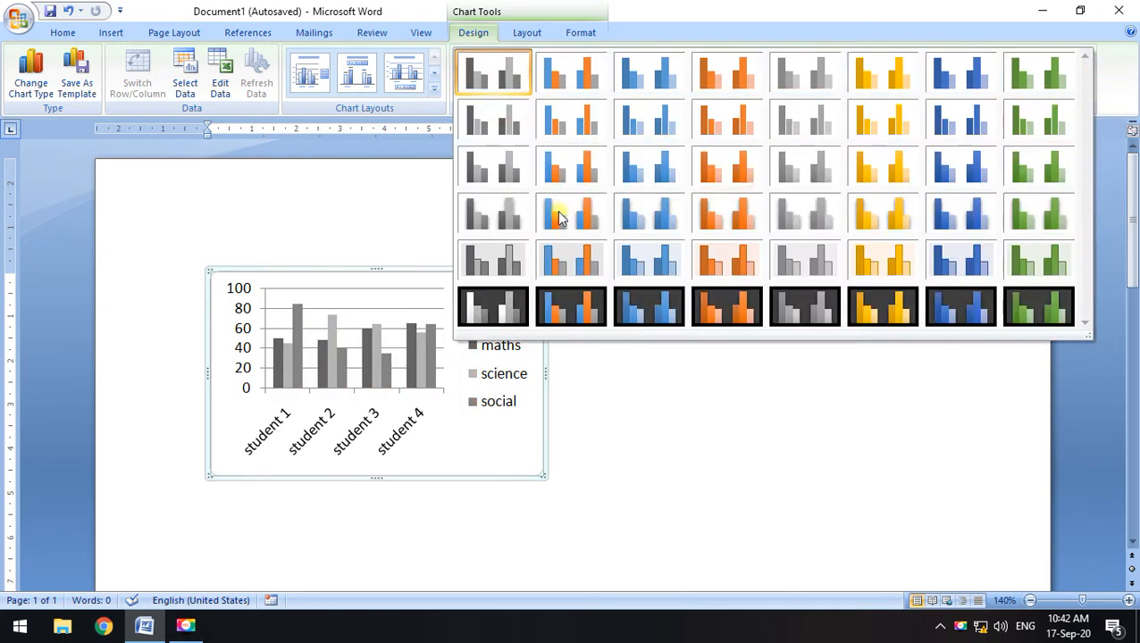
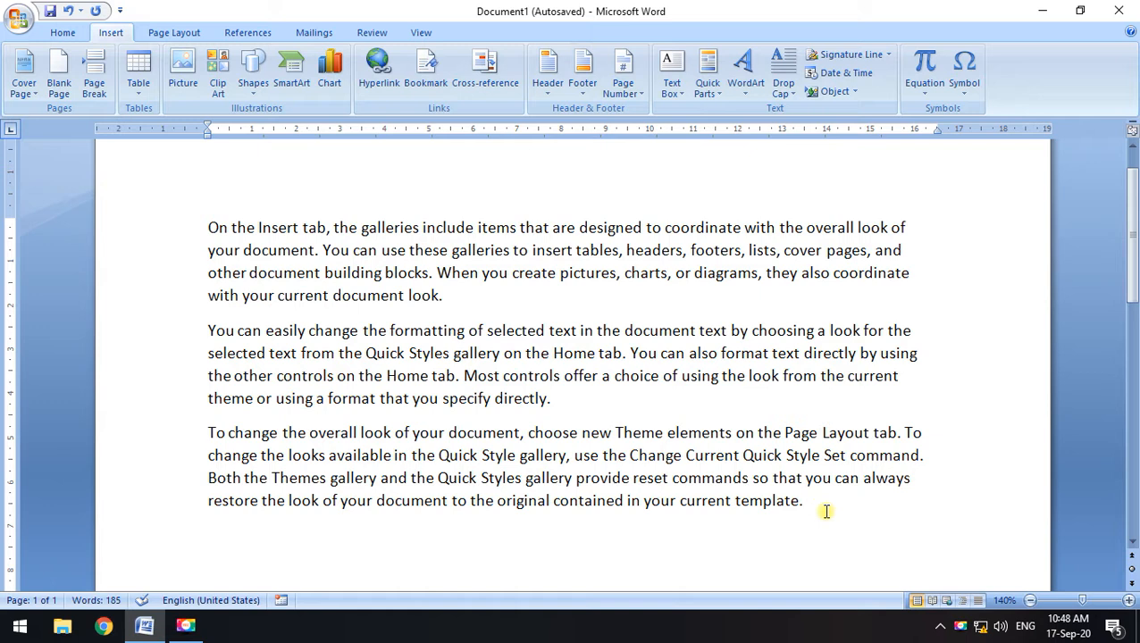
click(501, 331)
click(822, 503)
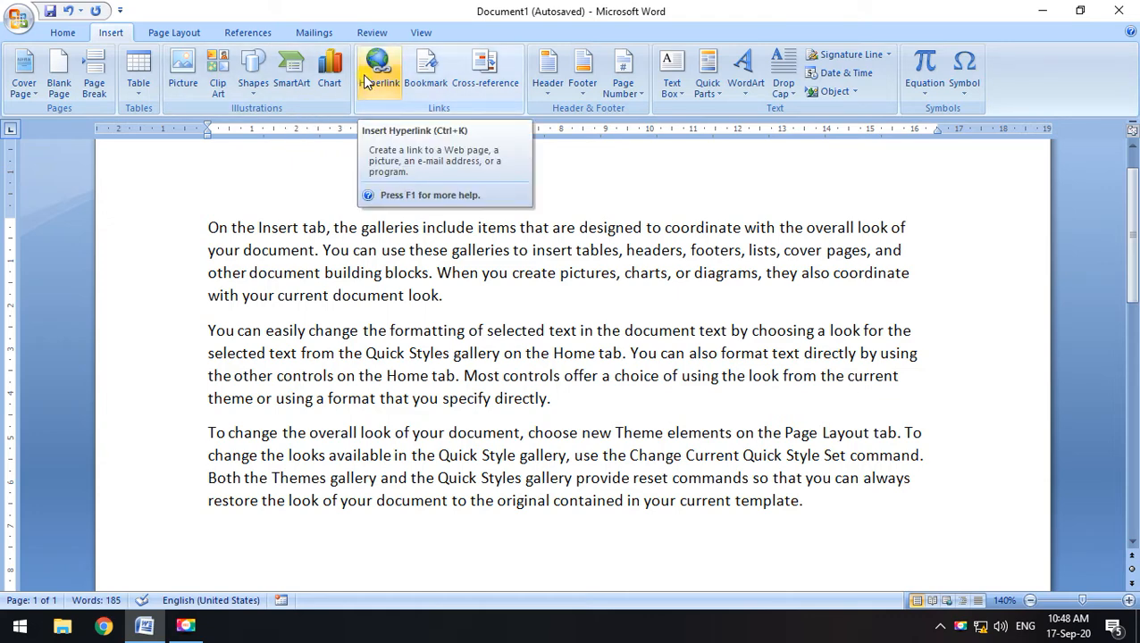
click(592, 390)
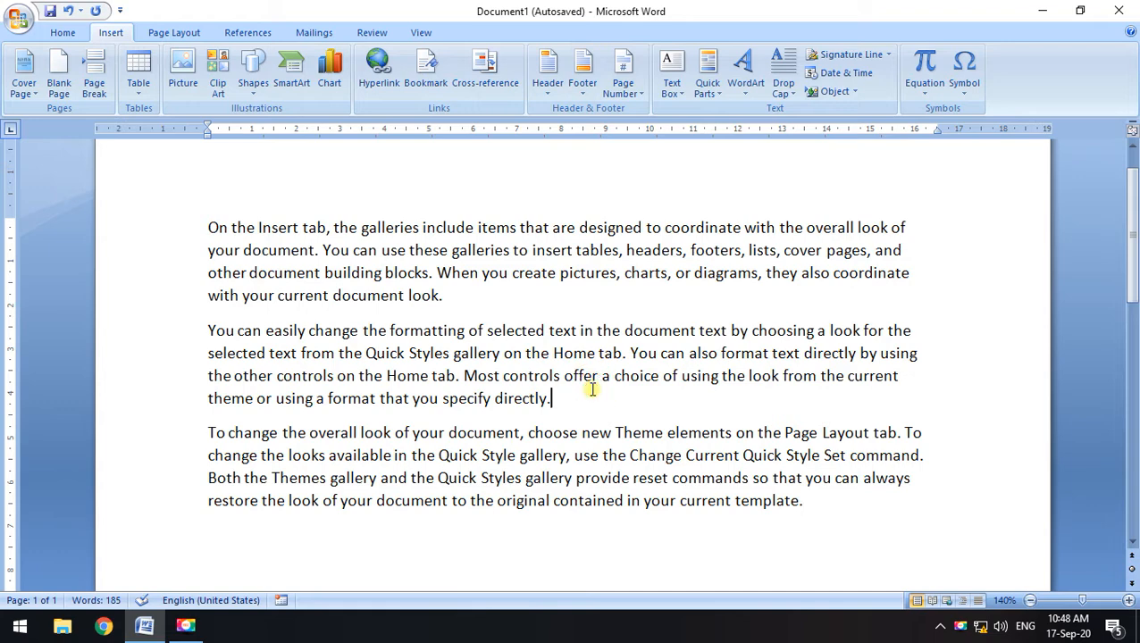
key(ctrl+k)
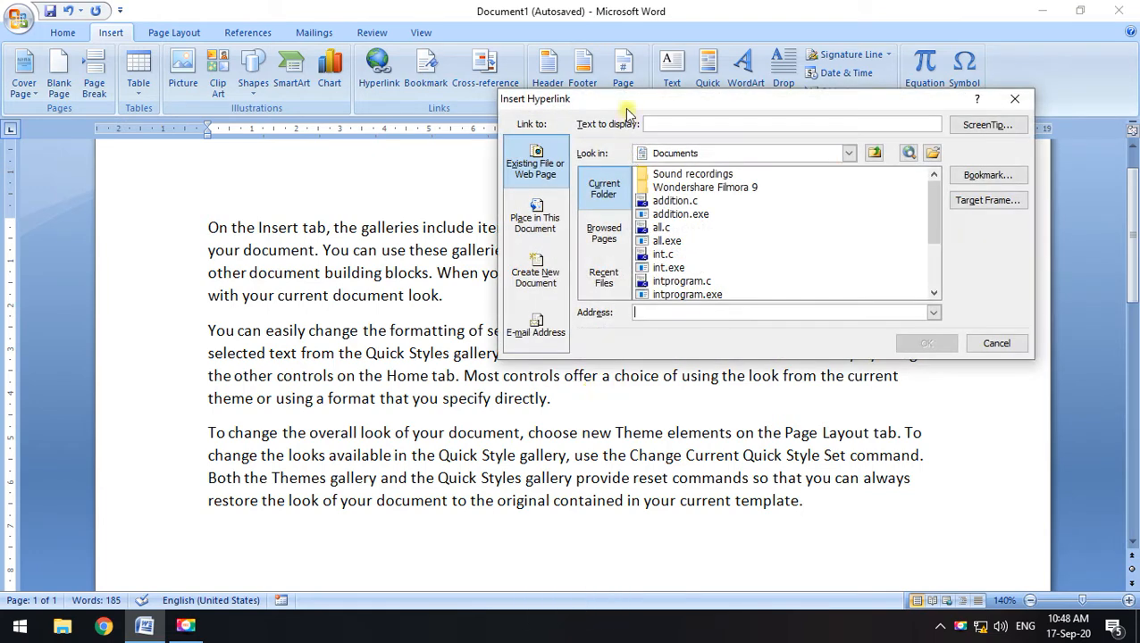
drag(621, 98, 501, 116)
drag(820, 114, 885, 121)
click(958, 121)
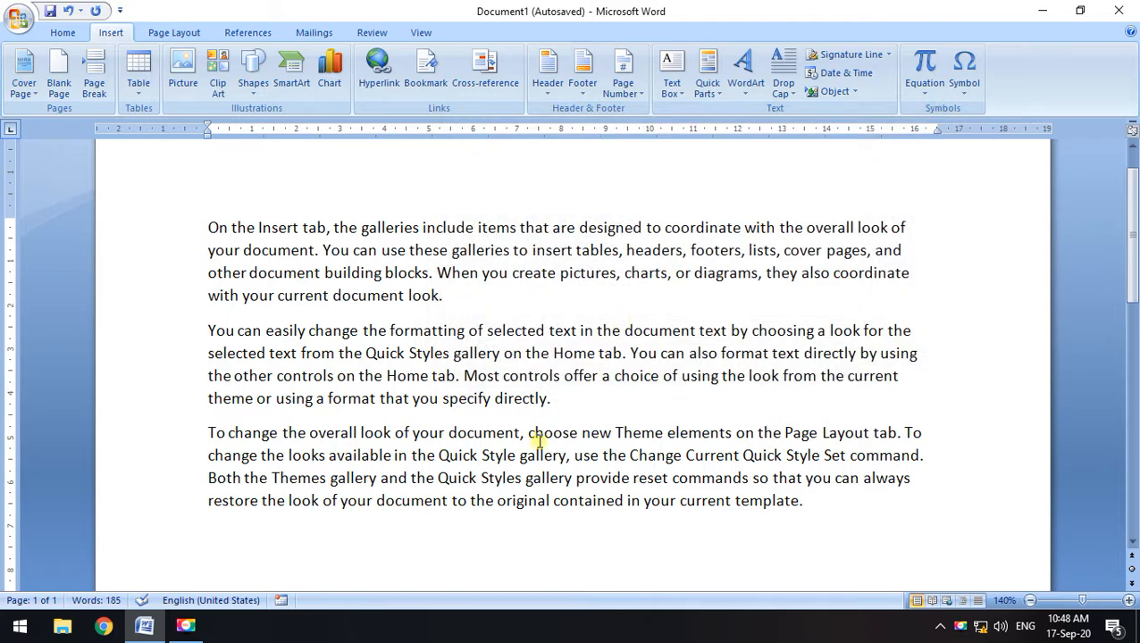
click(807, 500)
click(379, 73)
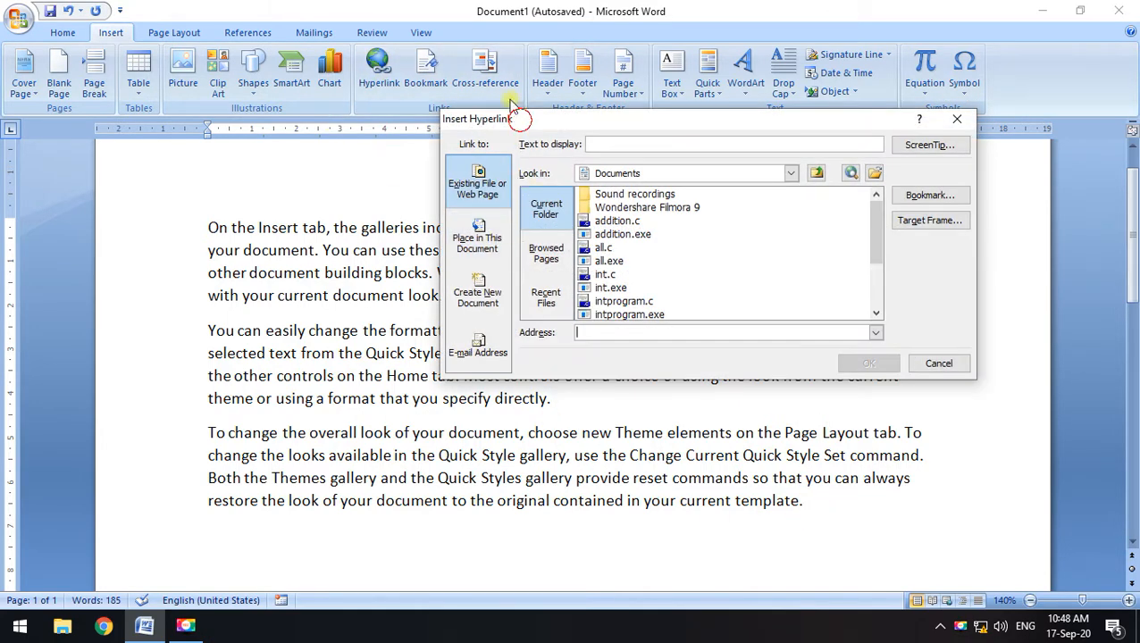
drag(521, 120, 492, 74)
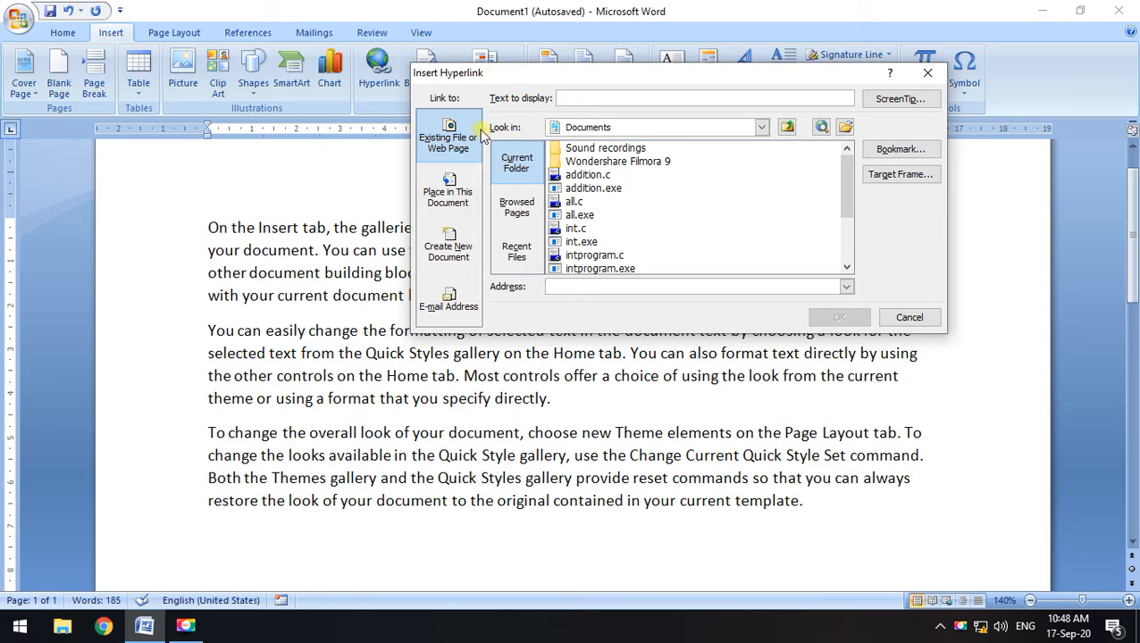
click(449, 192)
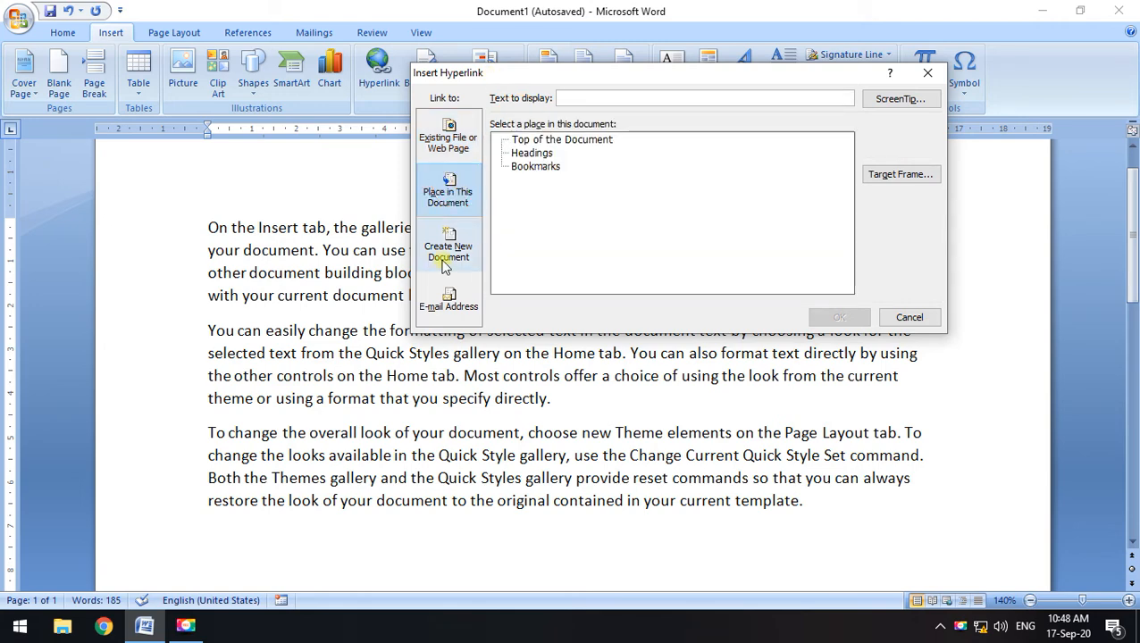
click(446, 264)
click(448, 141)
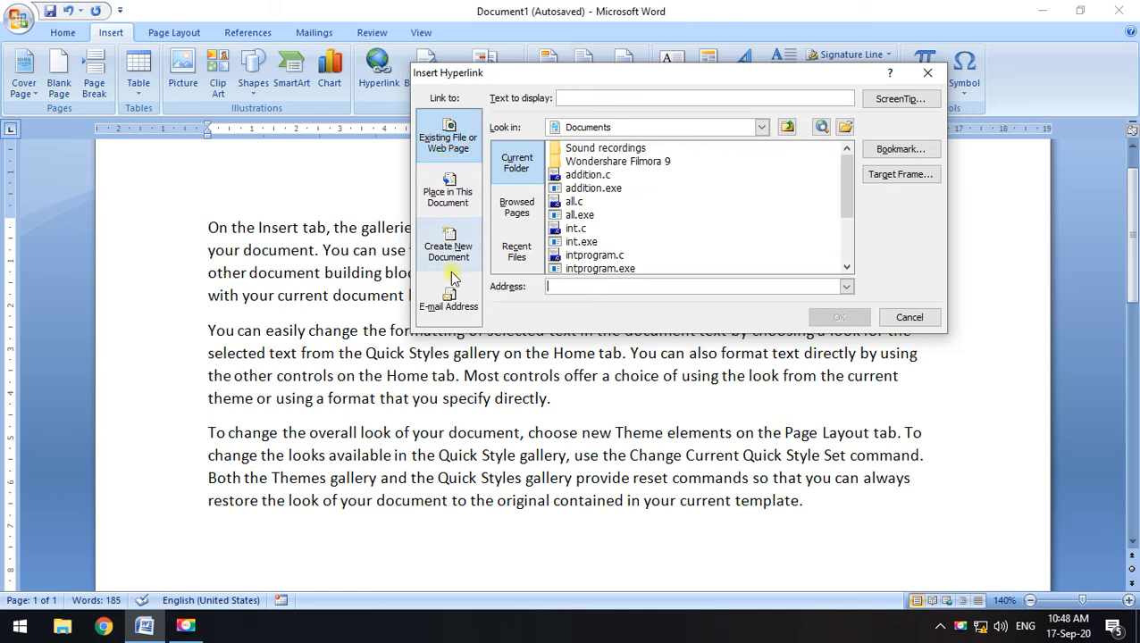
click(454, 195)
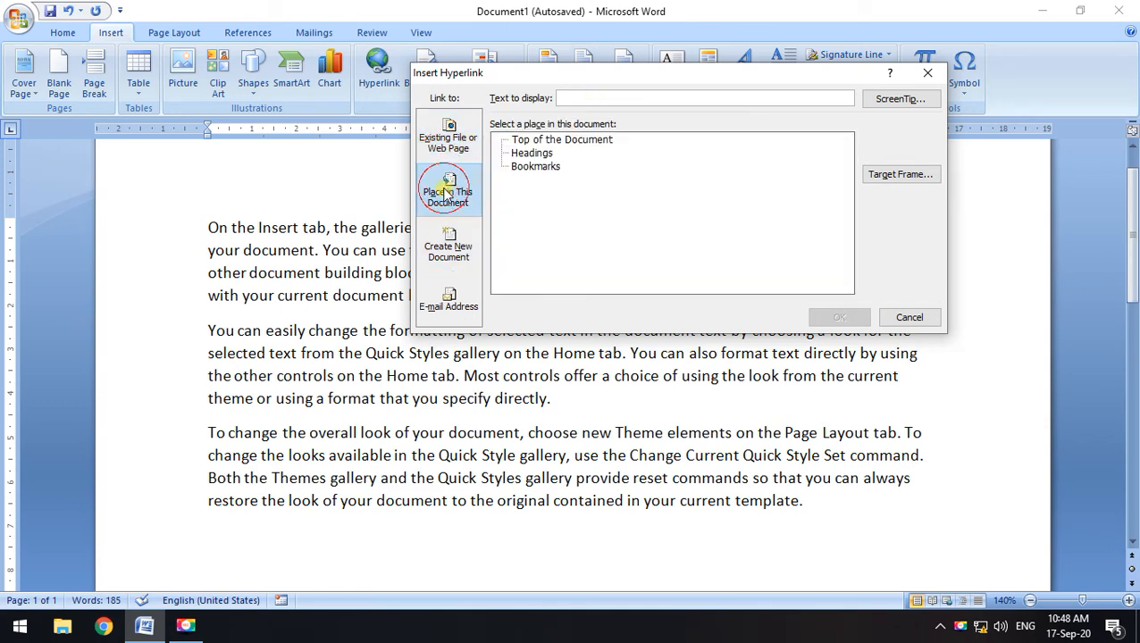
click(907, 319)
scroll(774, 402, down, 2)
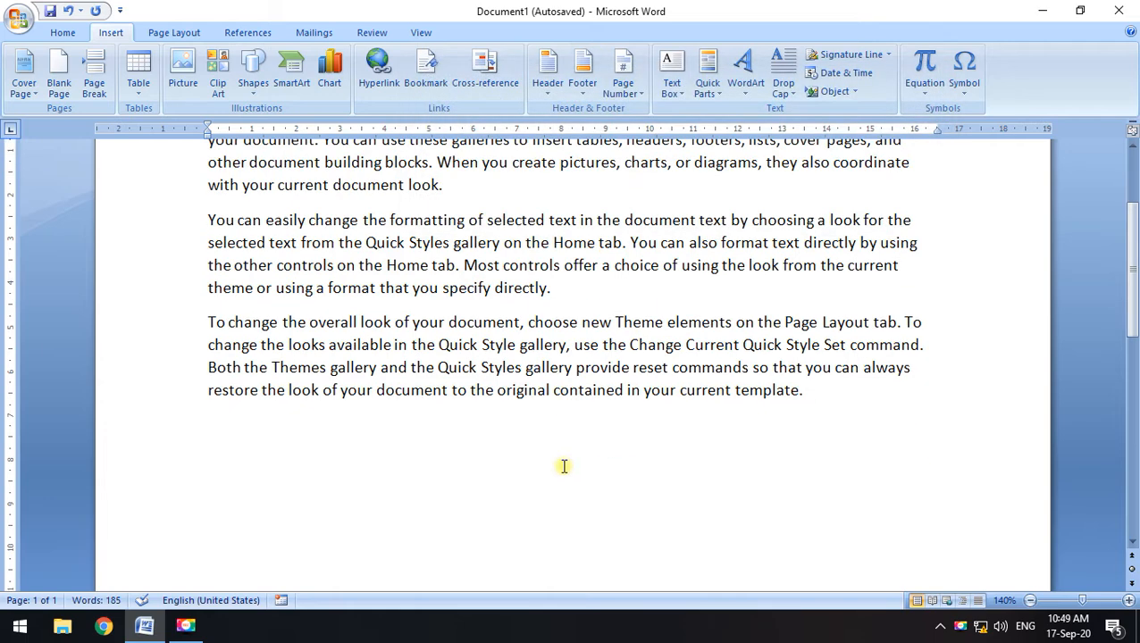
Type top on the empty last line, then delete it again
double_click(204, 425)
text(top)
drag(240, 429, 186, 433)
key(BackSpace)
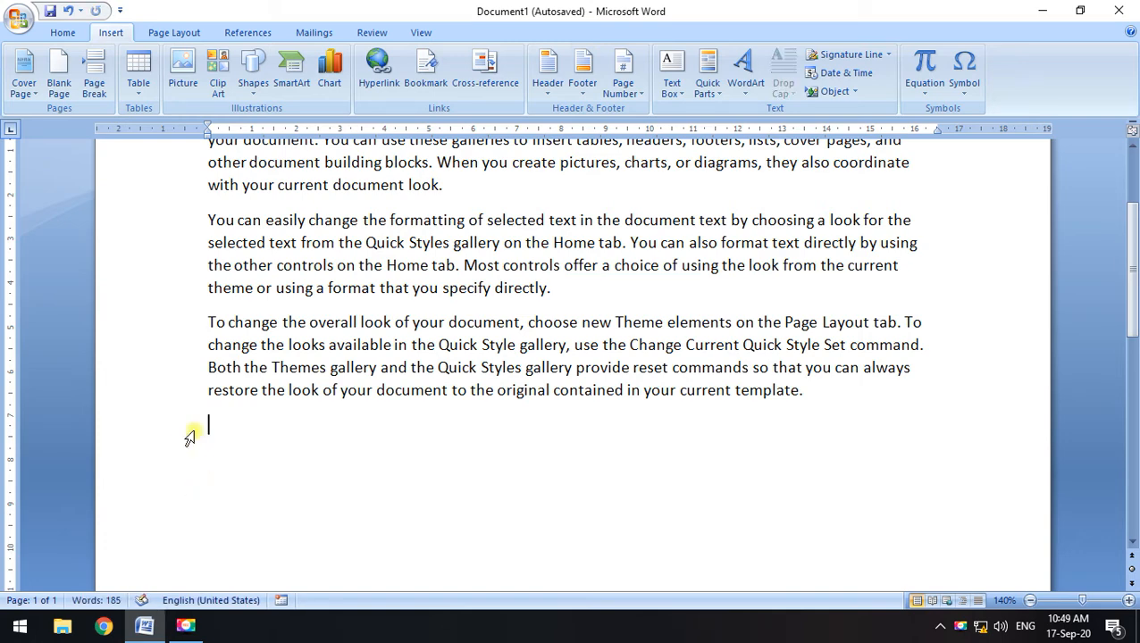
Copy the three paragraphs and paste one copy at the end of the document
drag(822, 426, 195, 185)
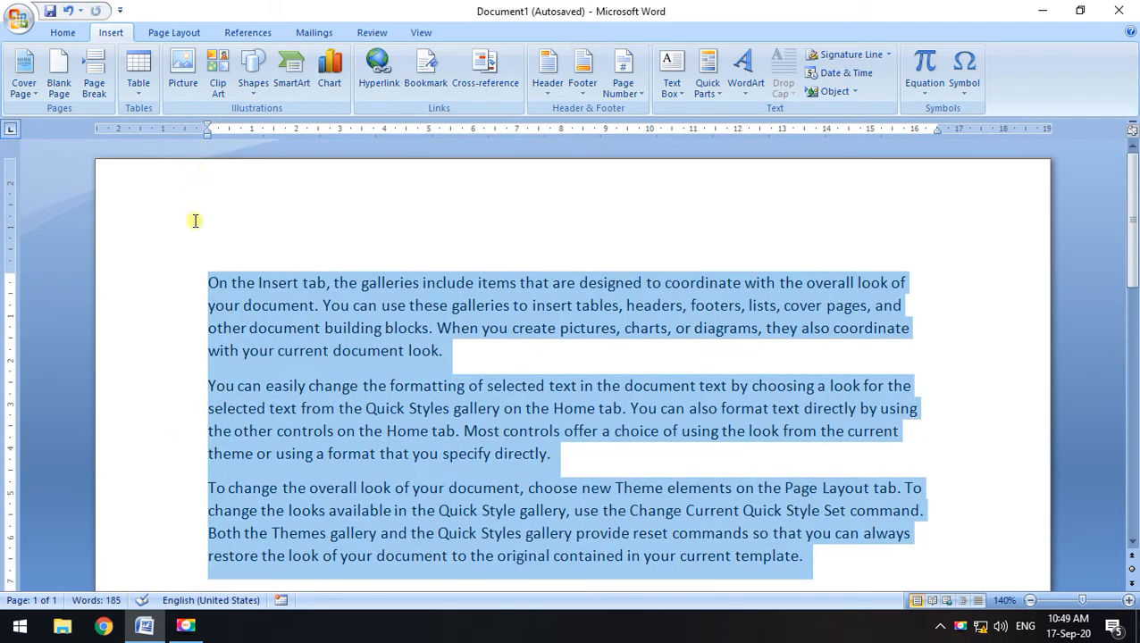
key(ctrl+c)
scroll(229, 451, down, 2)
click(228, 510)
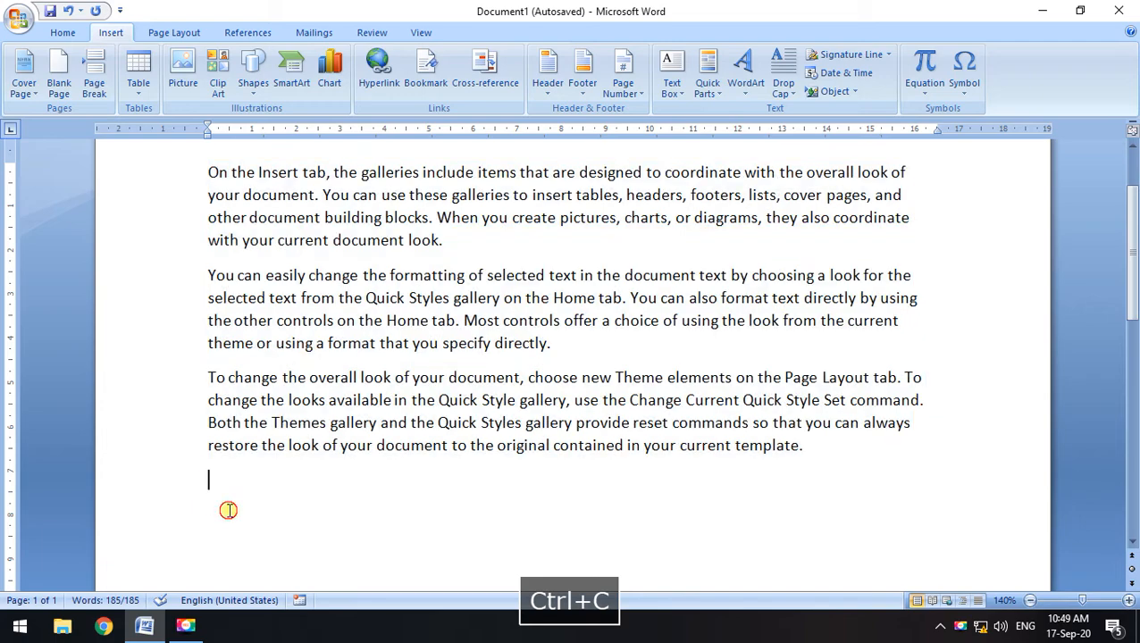
key(ctrl+v)
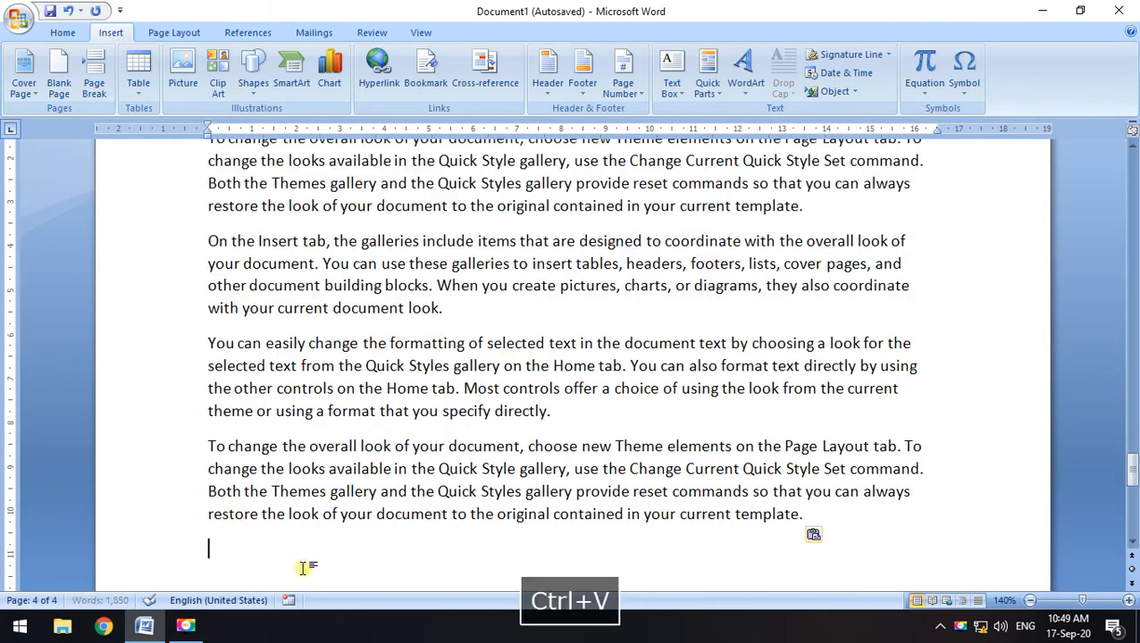
Paste two more copies of the paragraphs and type top on the final line
key(ctrl+v)
click(894, 476)
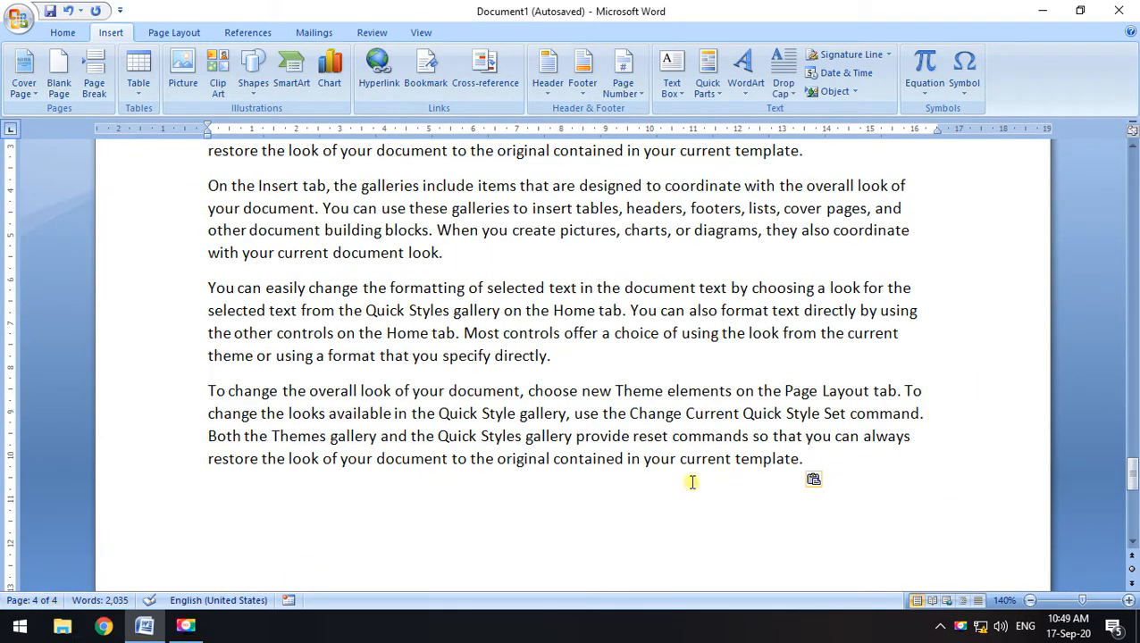
key(ctrl+v)
scroll(713, 259, down, 9)
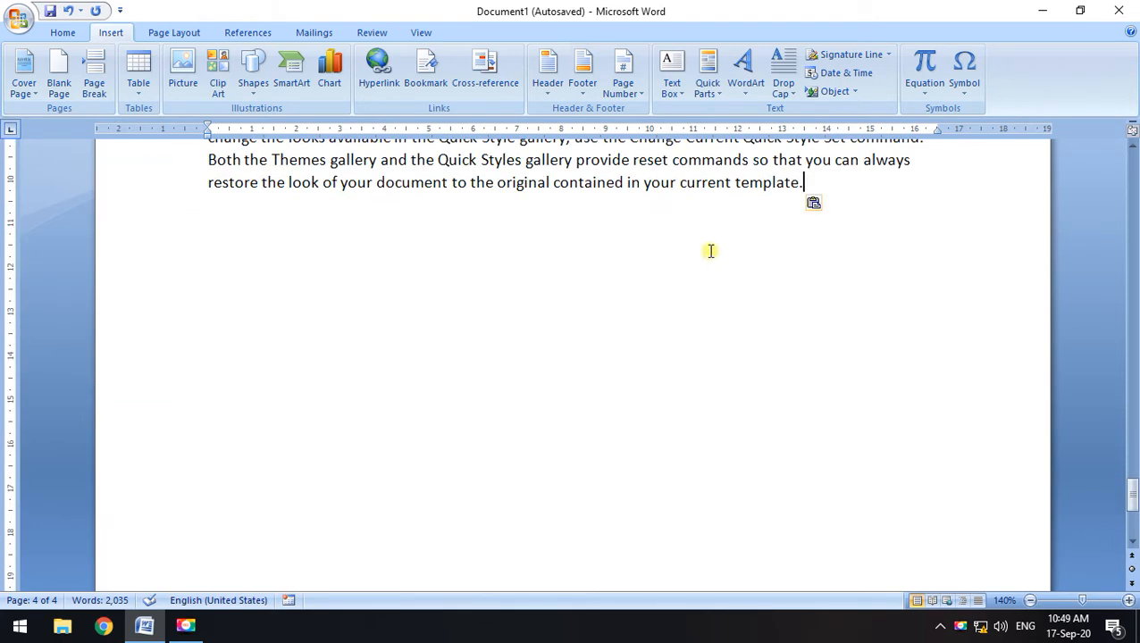
click(224, 223)
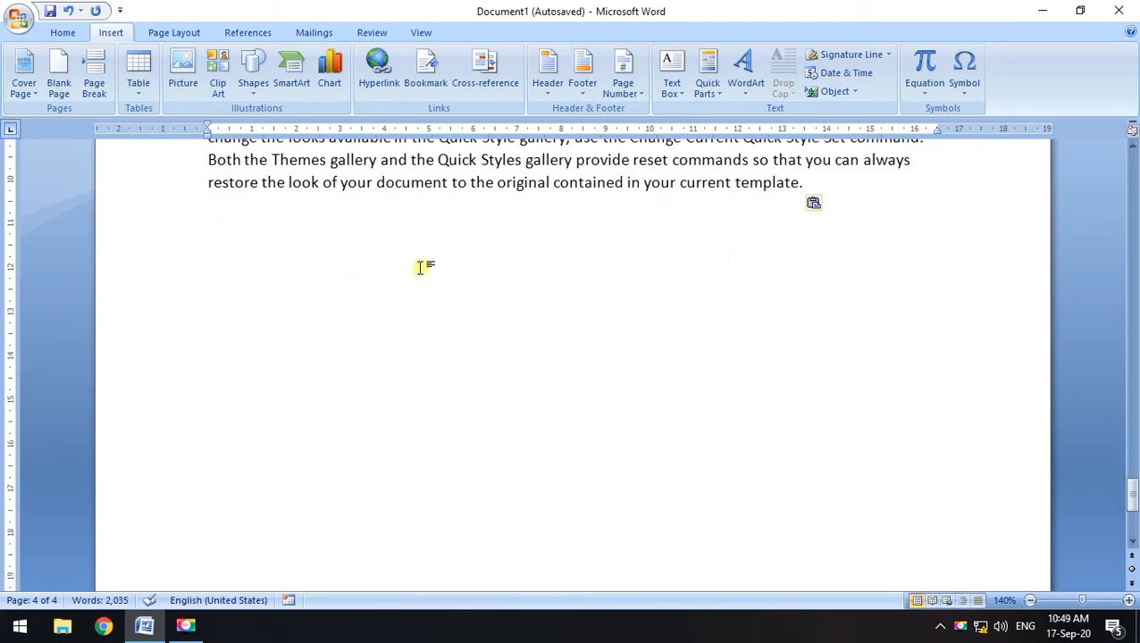
text(top)
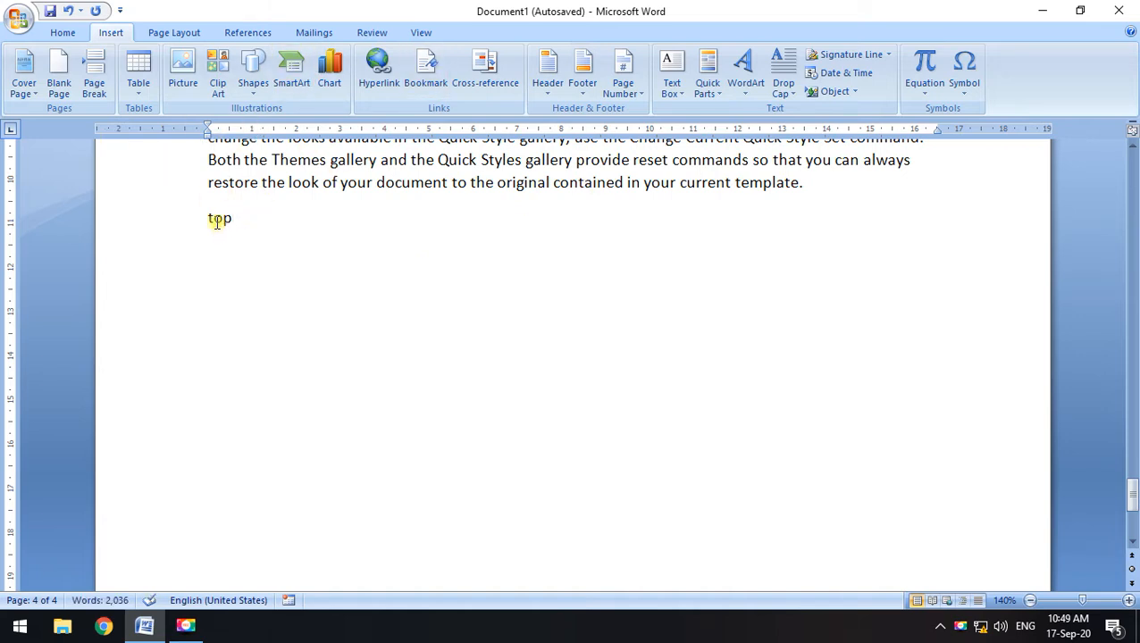
Hyperlink the word top to Top of the Document within this document
drag(202, 216, 237, 223)
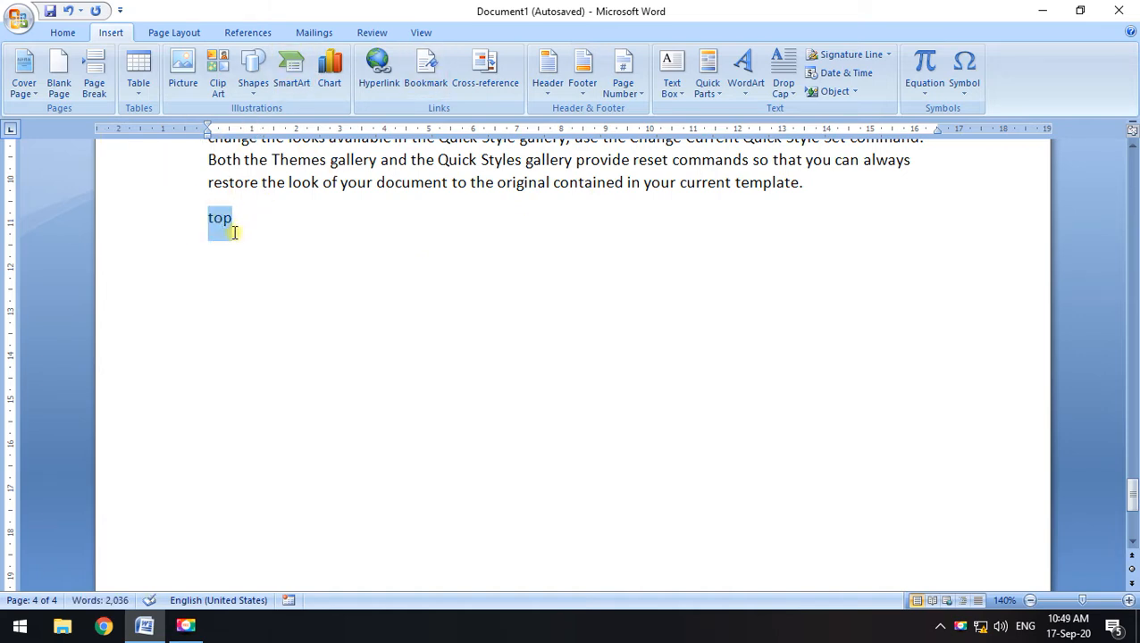
click(378, 67)
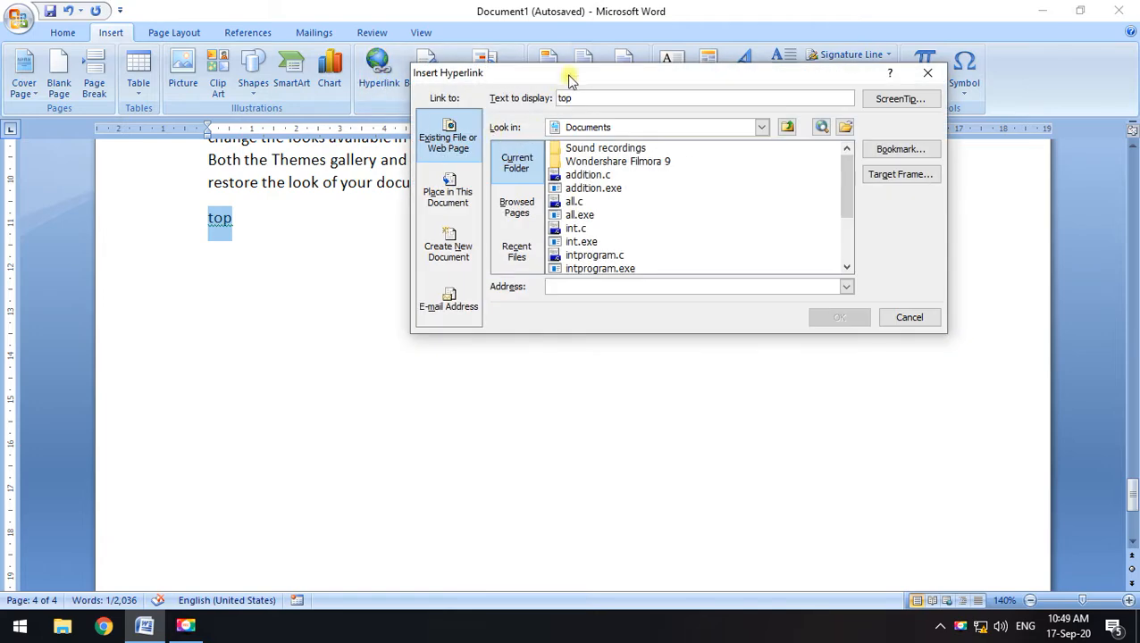
drag(570, 80, 651, 53)
click(533, 159)
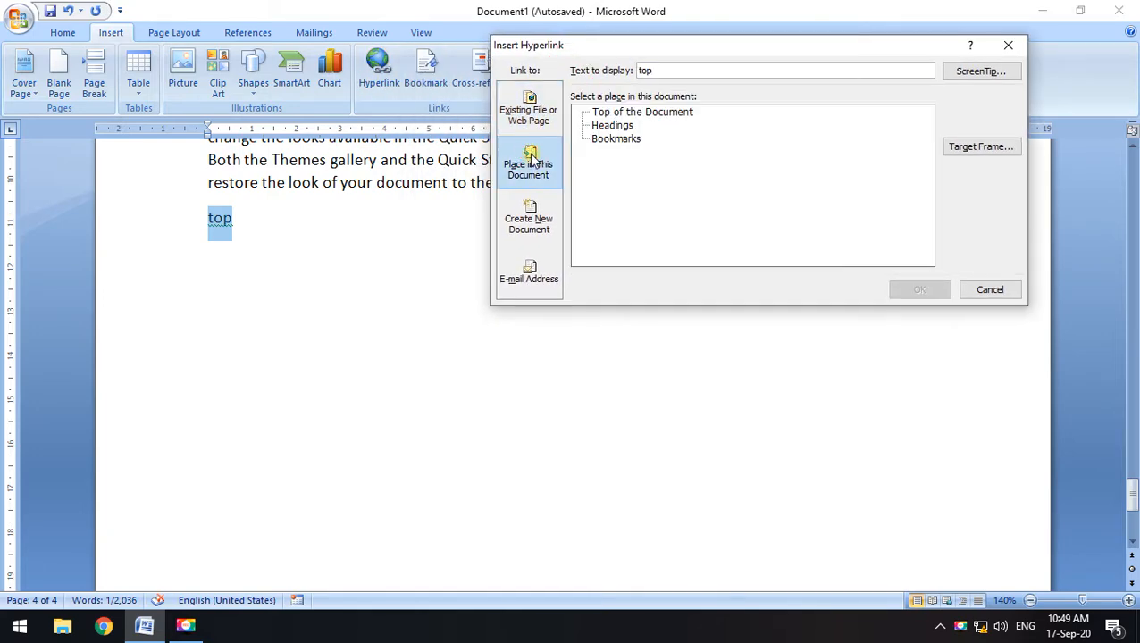
click(645, 114)
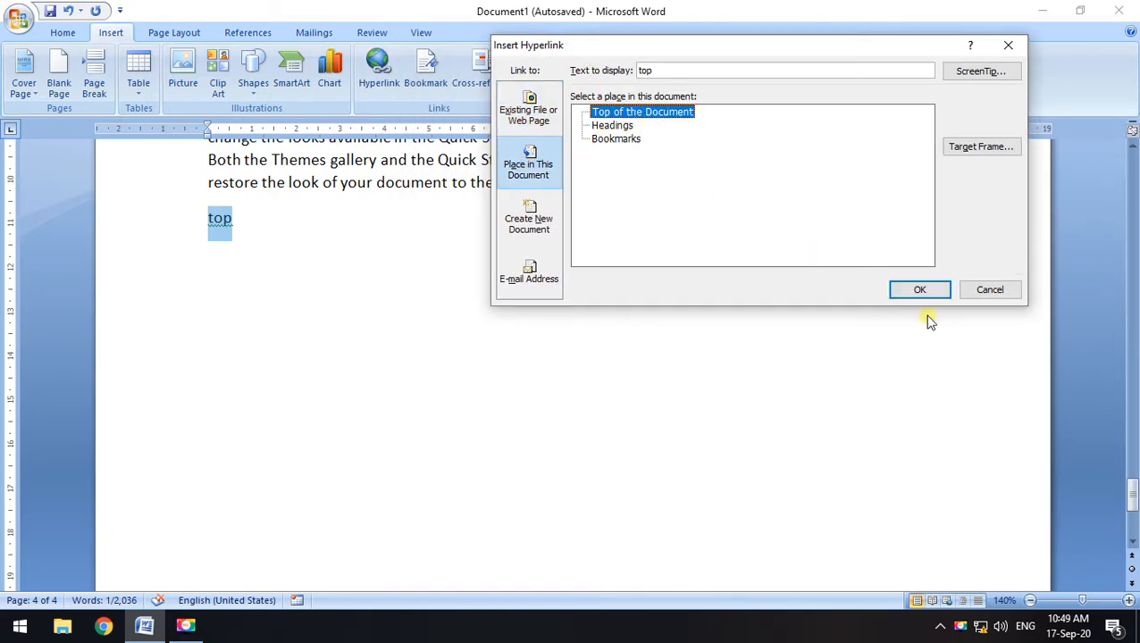
click(930, 291)
Test the top link, then return to the end of the document after it
scroll(613, 331, up, 2)
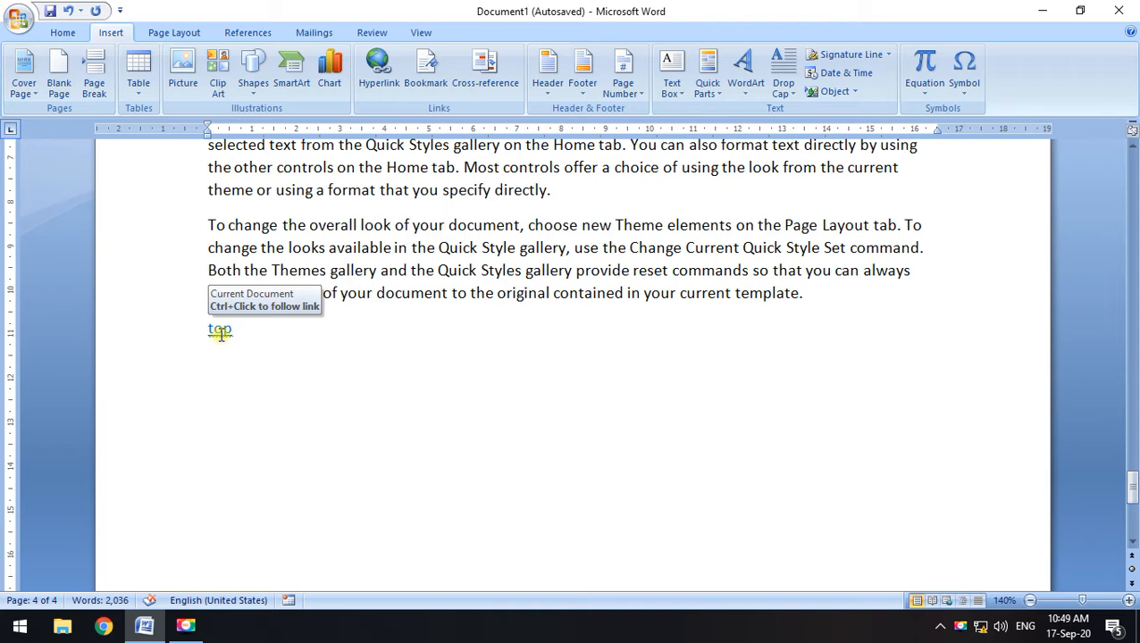
scroll(221, 332, up, 1)
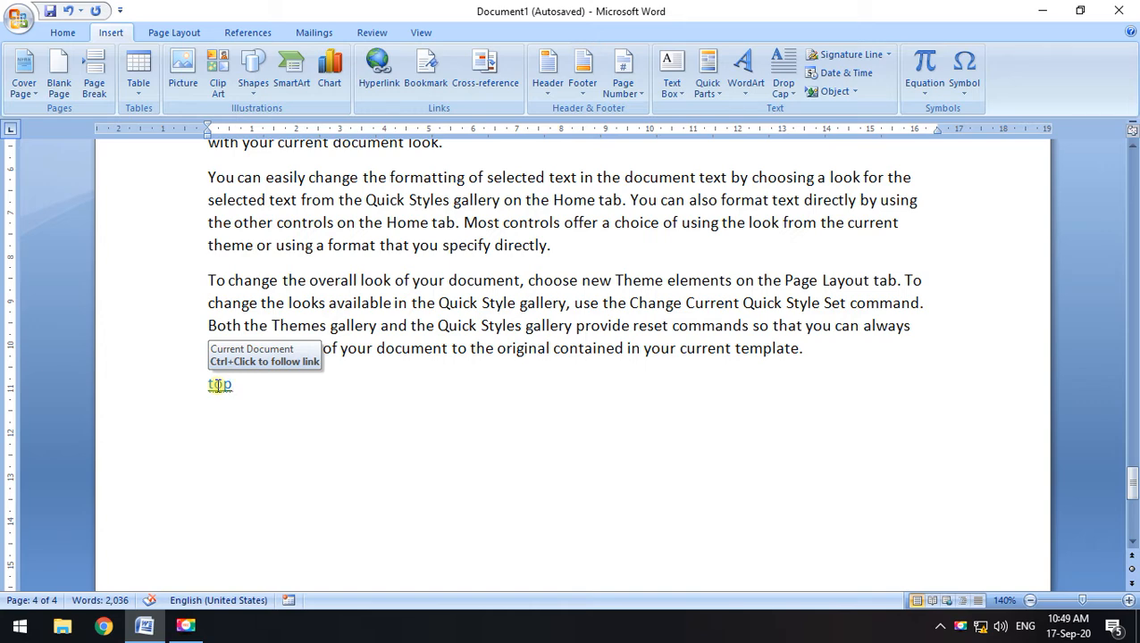
scroll(218, 386, up, 2)
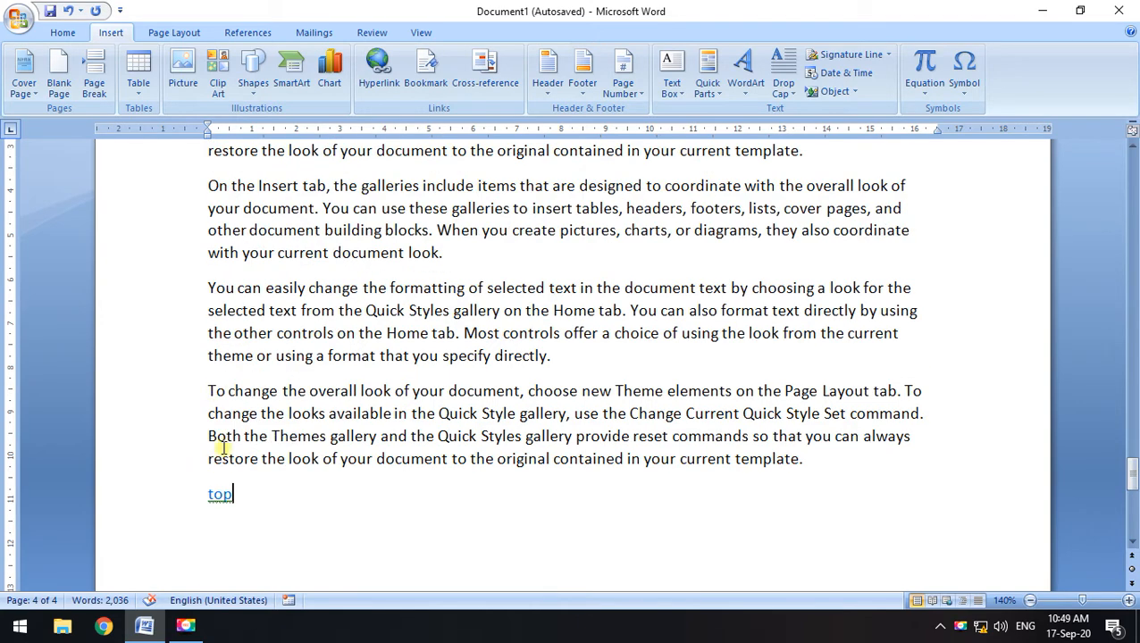
scroll(219, 447, down, 1)
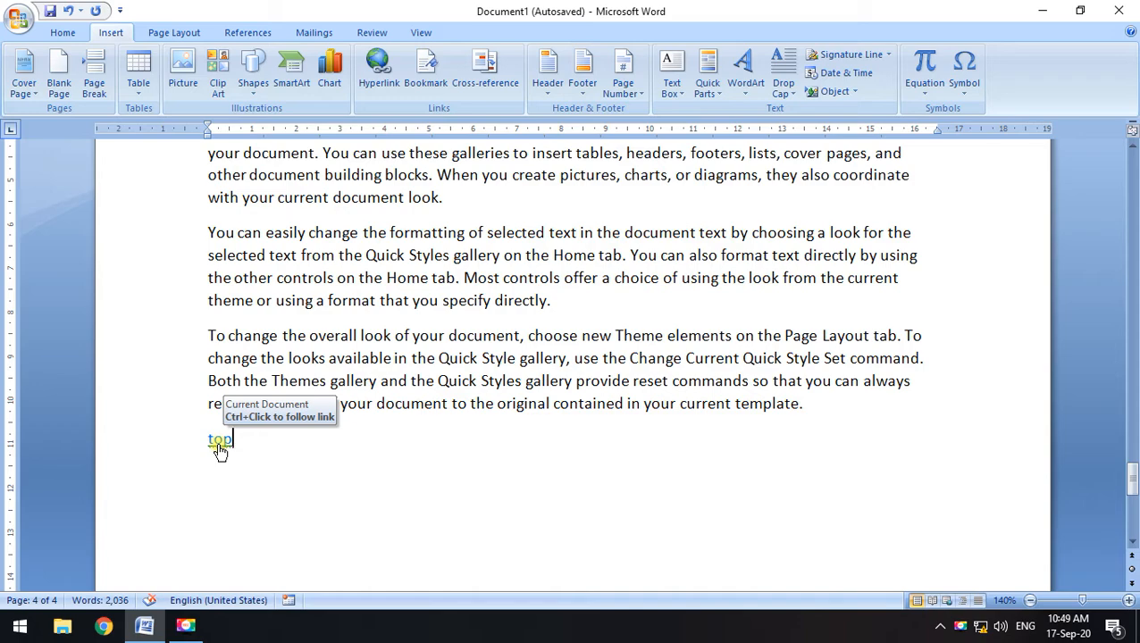
ctrl+click(219, 445)
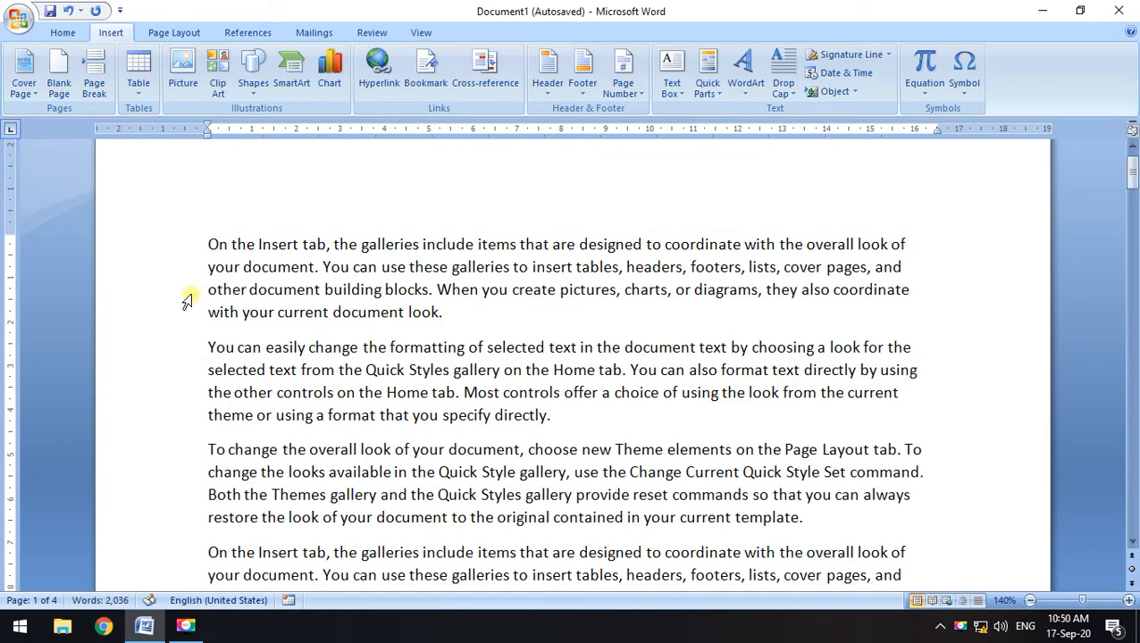
scroll(198, 283, down, 12)
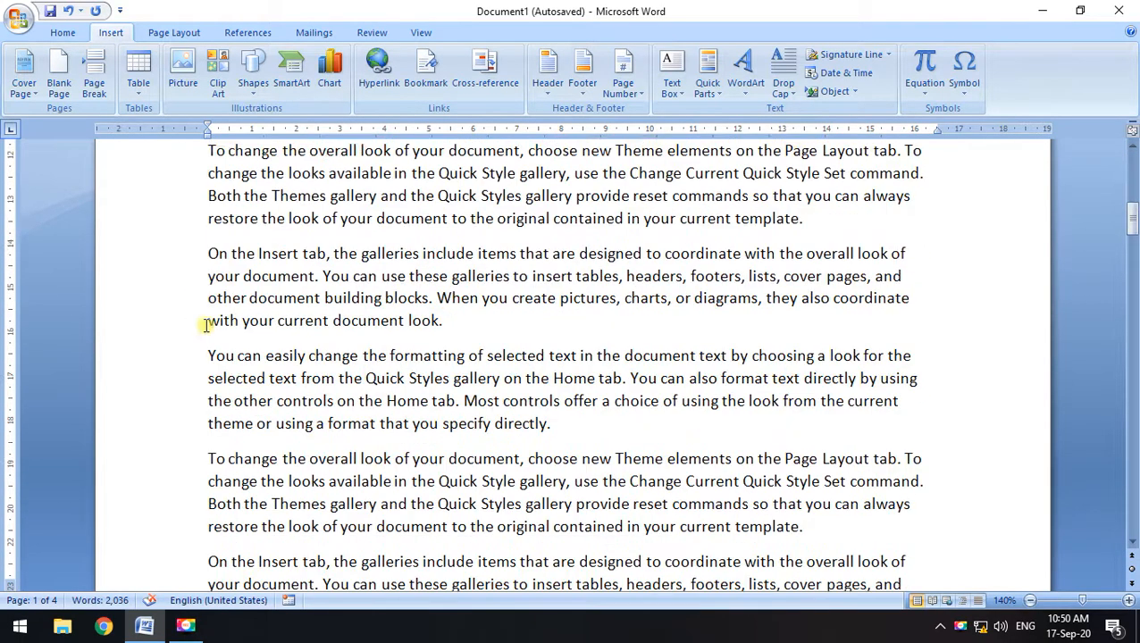
scroll(237, 438, up, 9)
scroll(238, 437, down, 15)
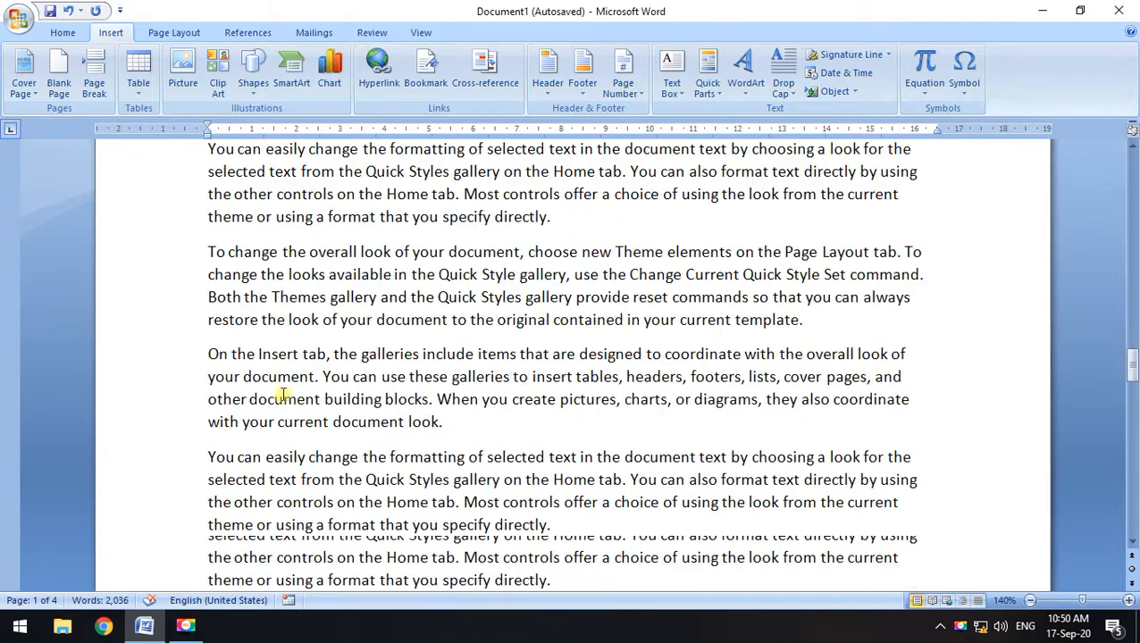
scroll(254, 414, down, 5)
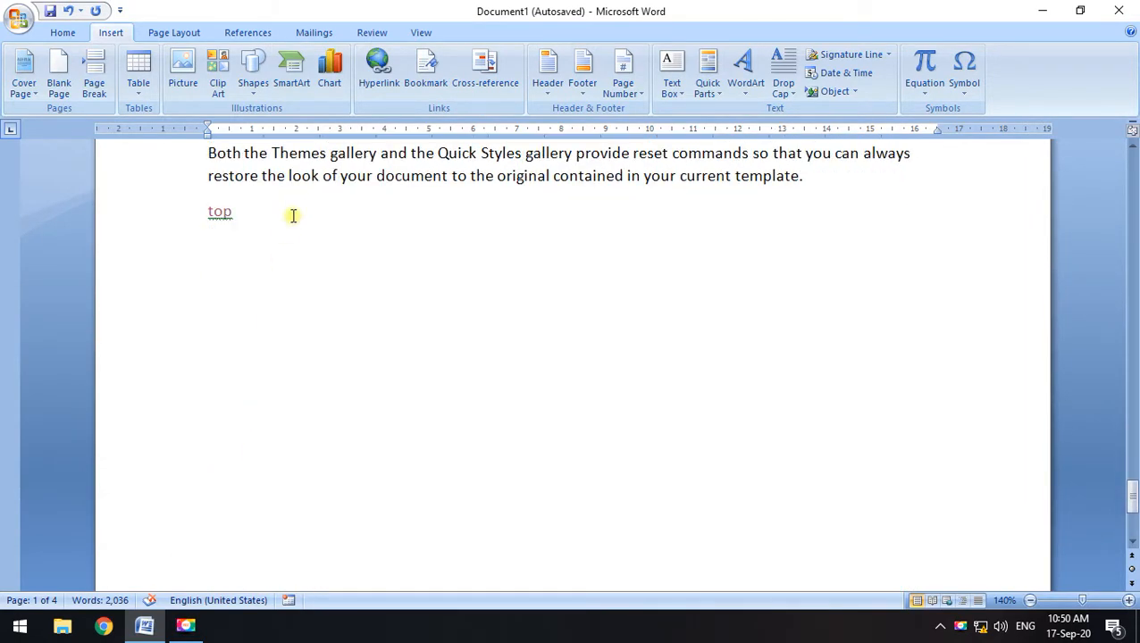
click(293, 207)
Type abcd on a new line and start linking it to an existing file or folder
key(Return)
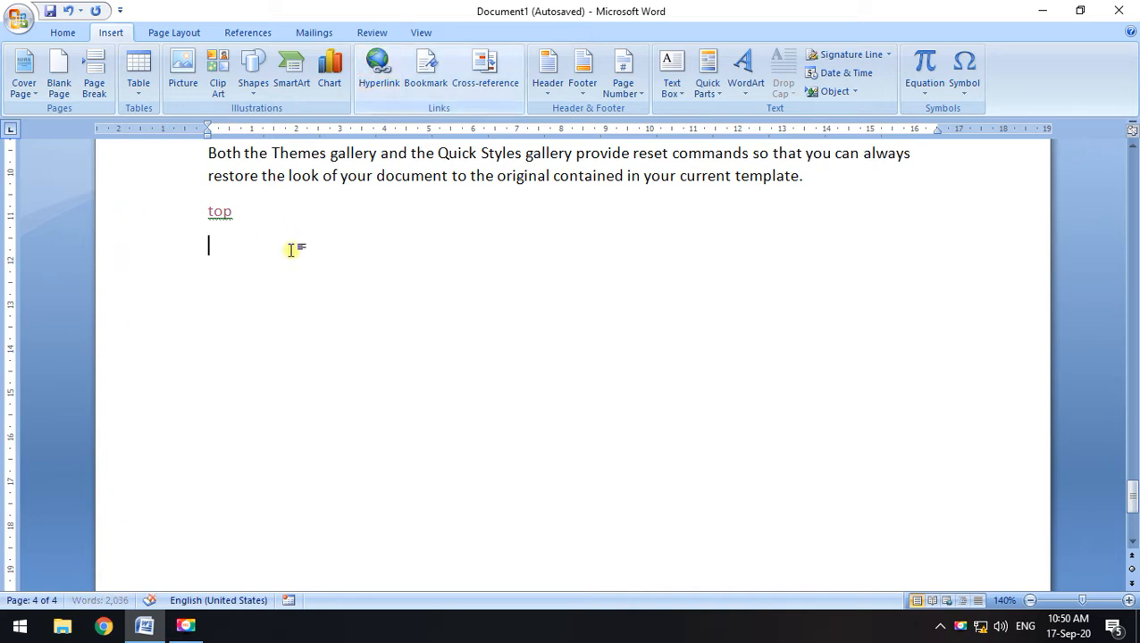
text(abcd)
drag(242, 249, 205, 257)
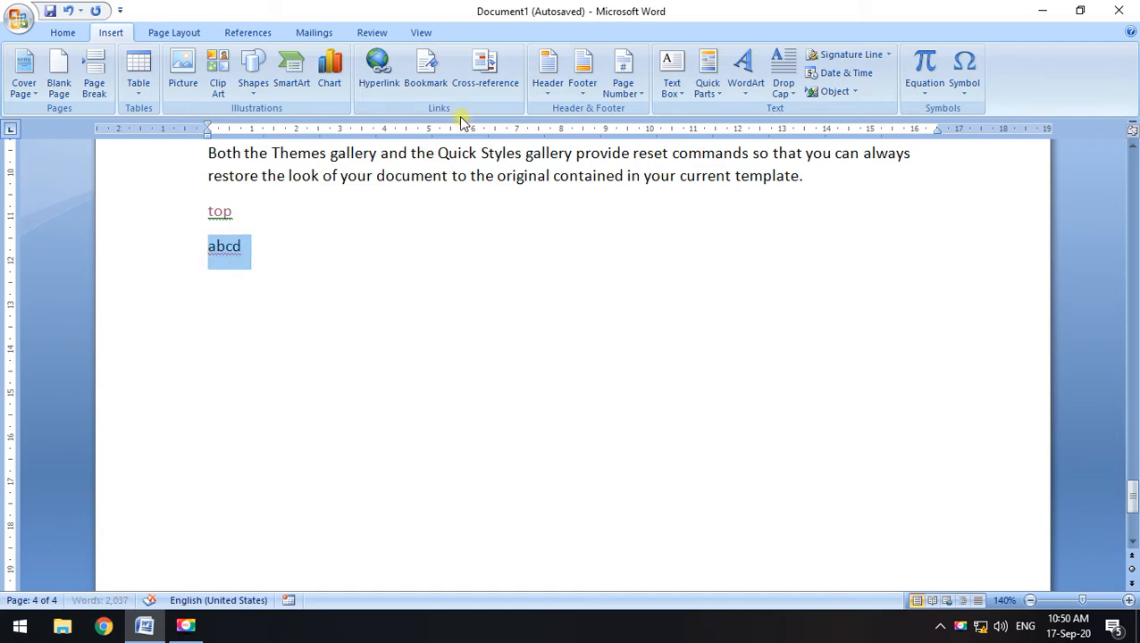
click(378, 73)
drag(669, 49, 694, 45)
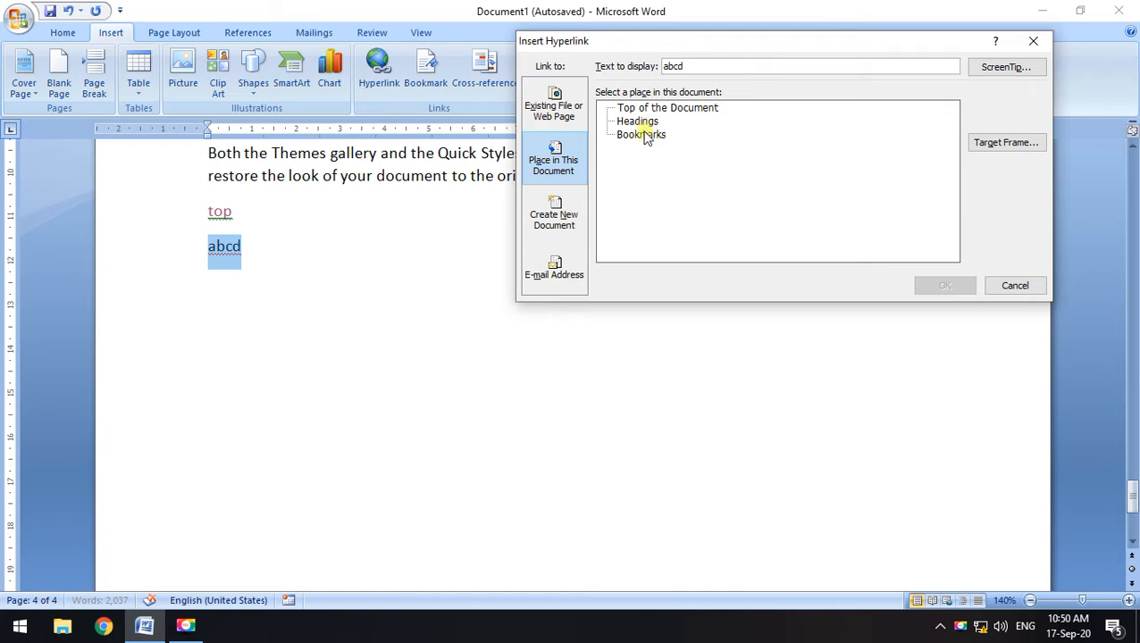
click(555, 113)
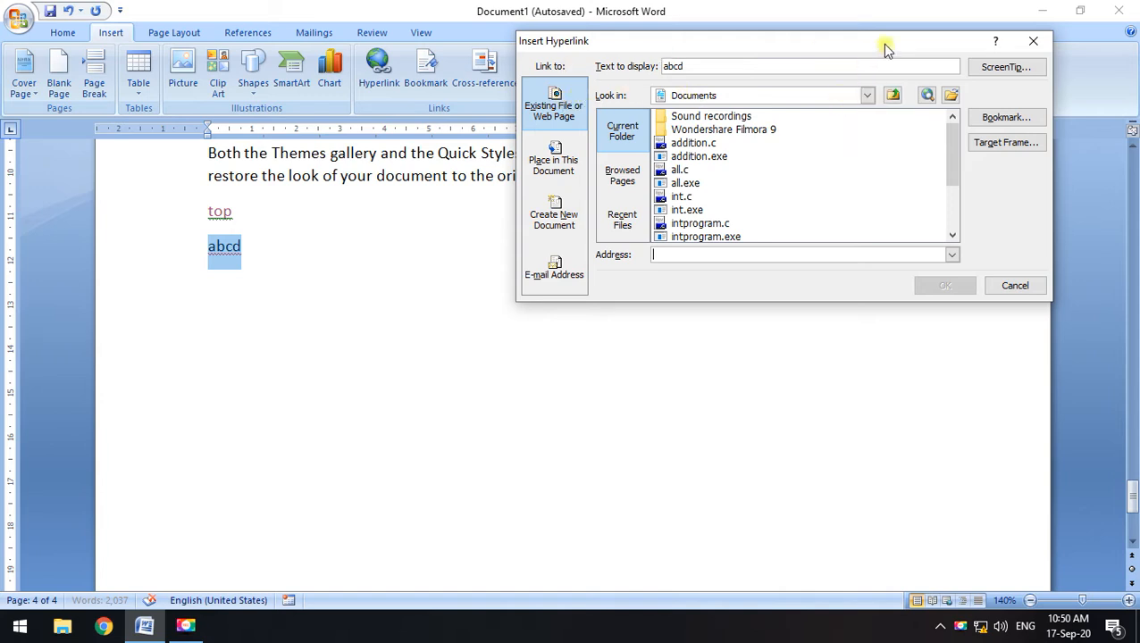
Link abcd to the sample pictures folder under Pictures and follow the link
click(866, 95)
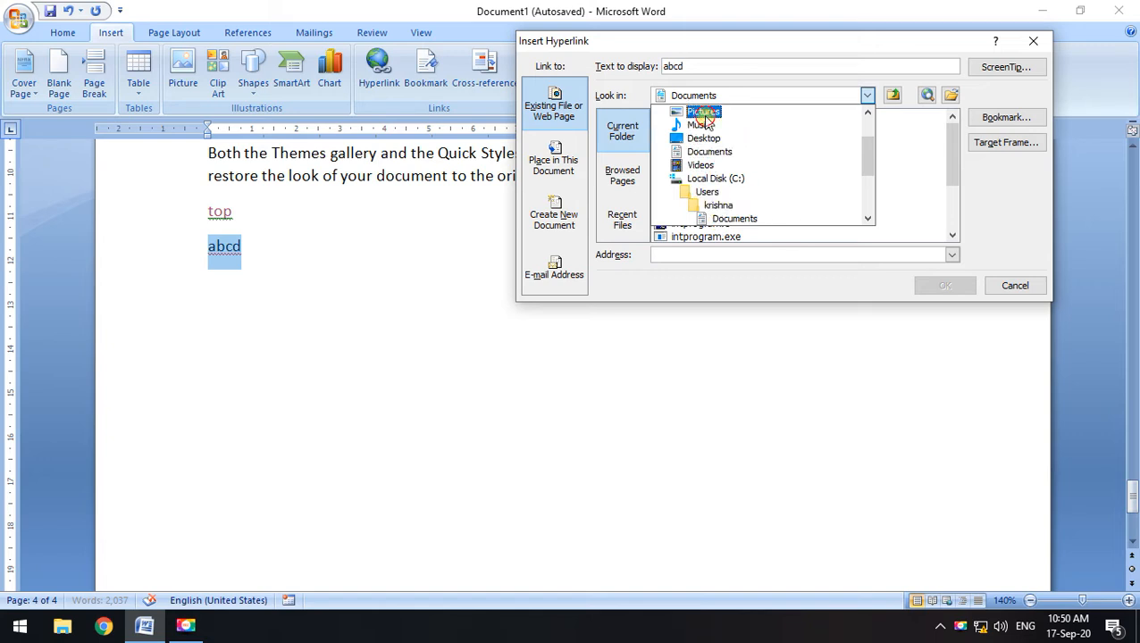
click(703, 112)
click(700, 146)
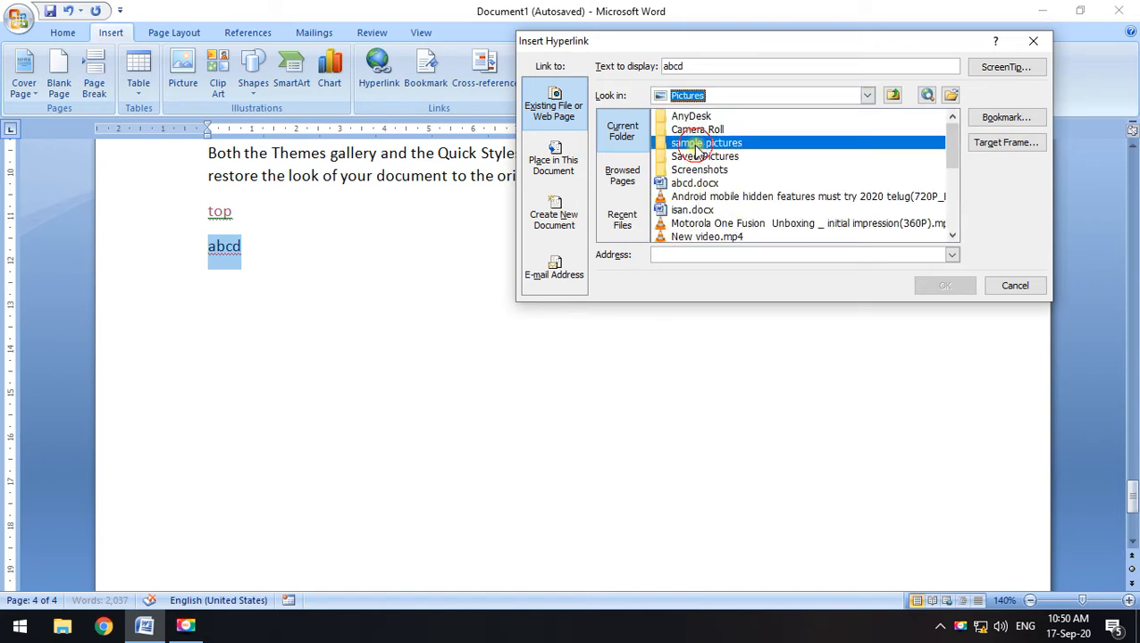
double_click(703, 145)
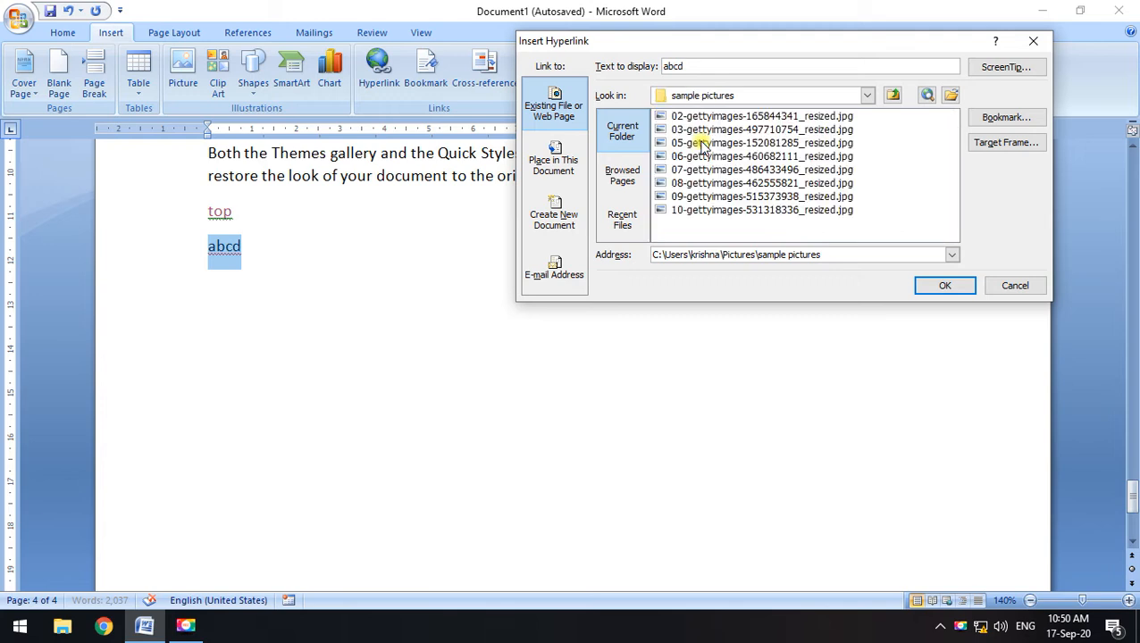
click(722, 117)
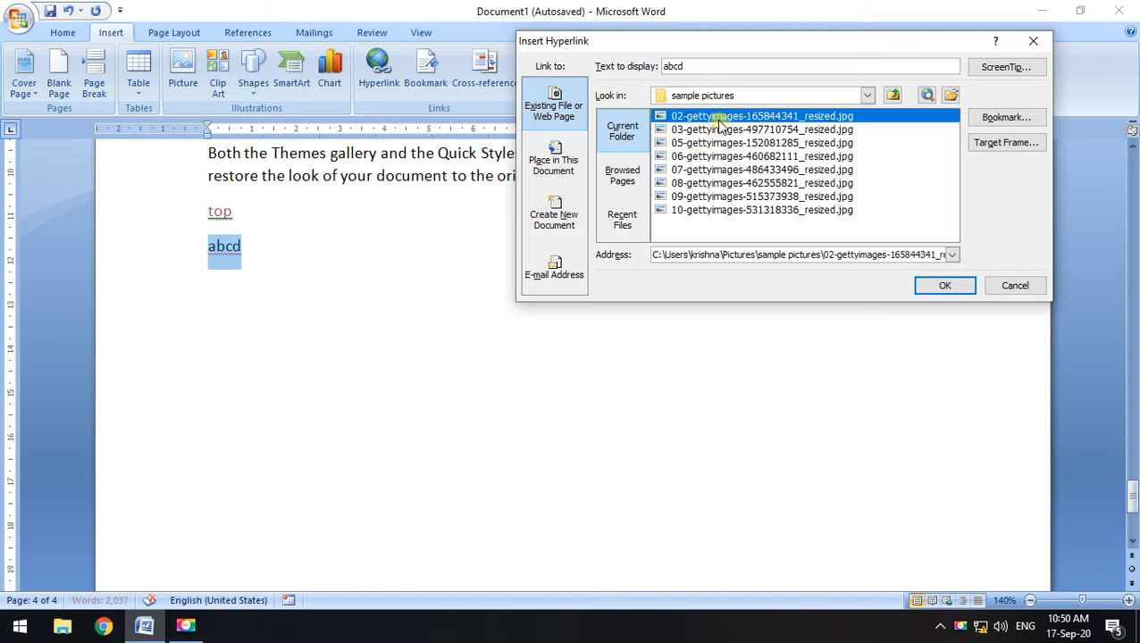
click(893, 95)
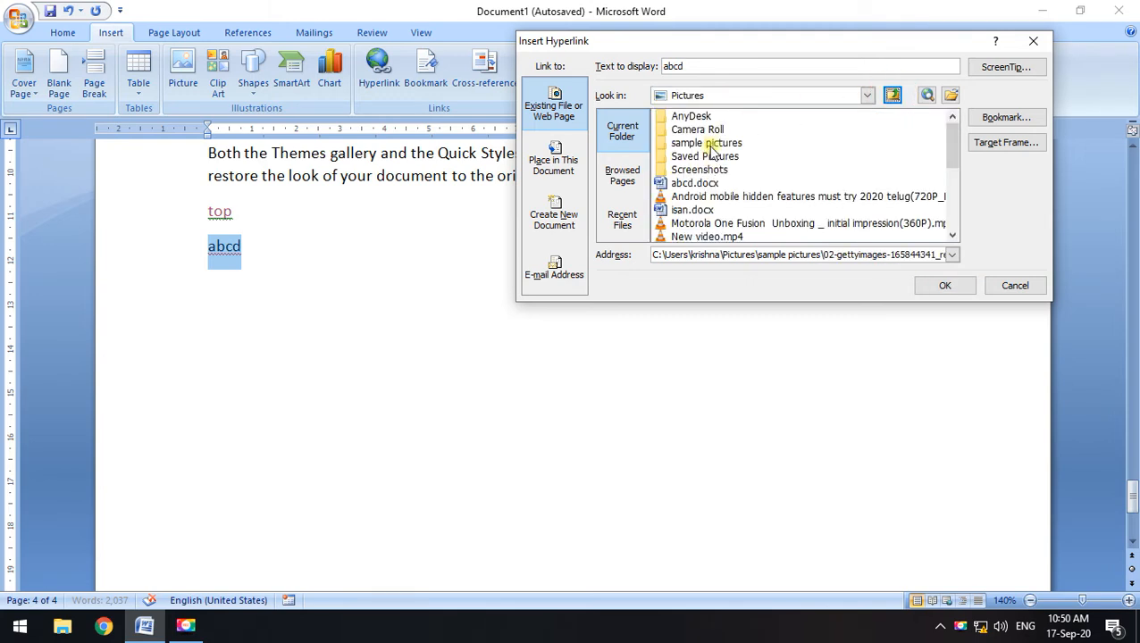
click(709, 144)
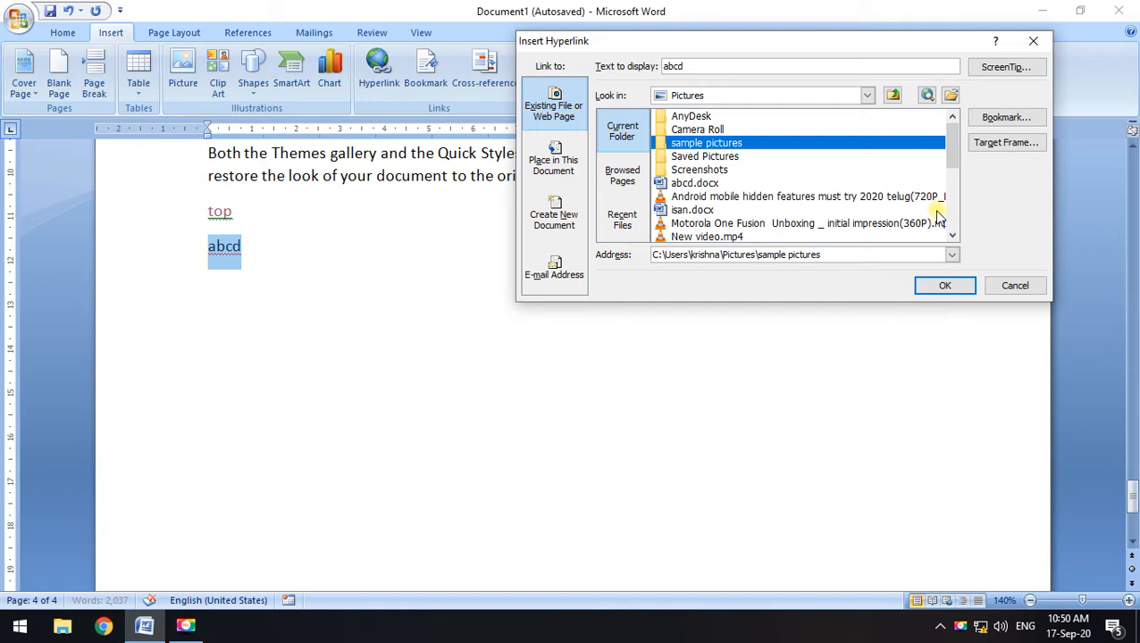
click(945, 285)
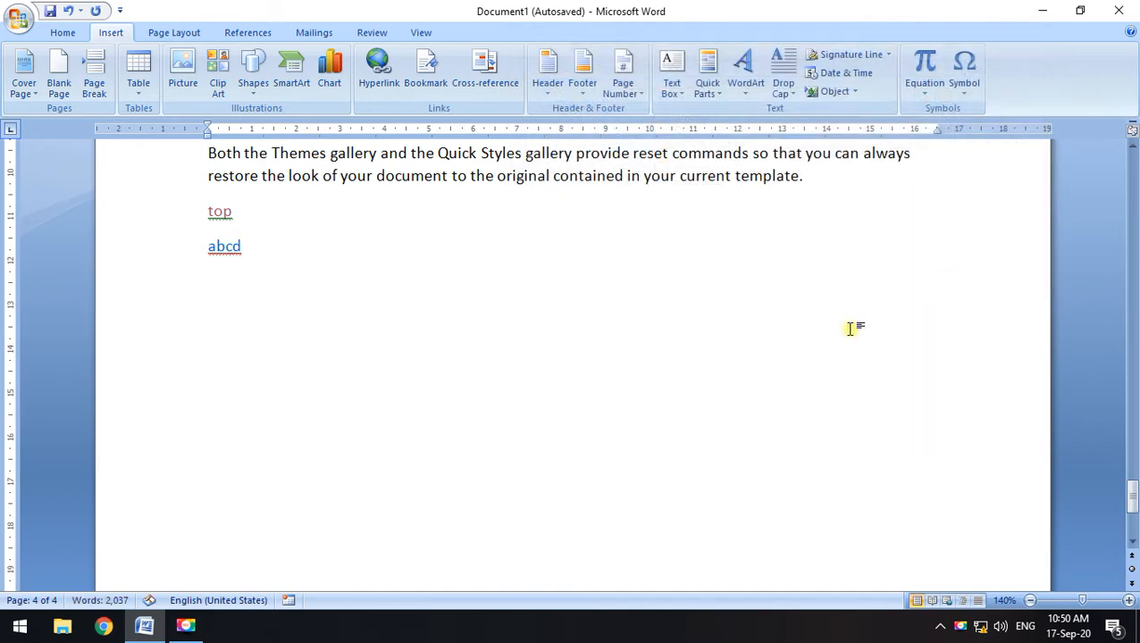
ctrl+click(231, 254)
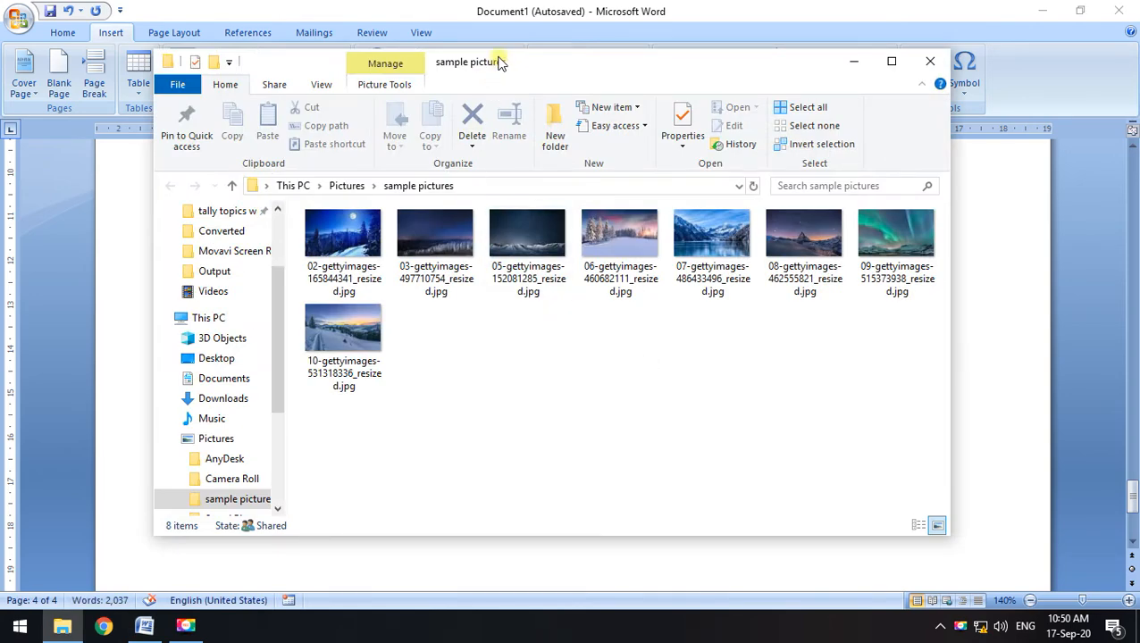
Close the sample pictures Explorer window to return to the Word document
drag(499, 61, 561, 67)
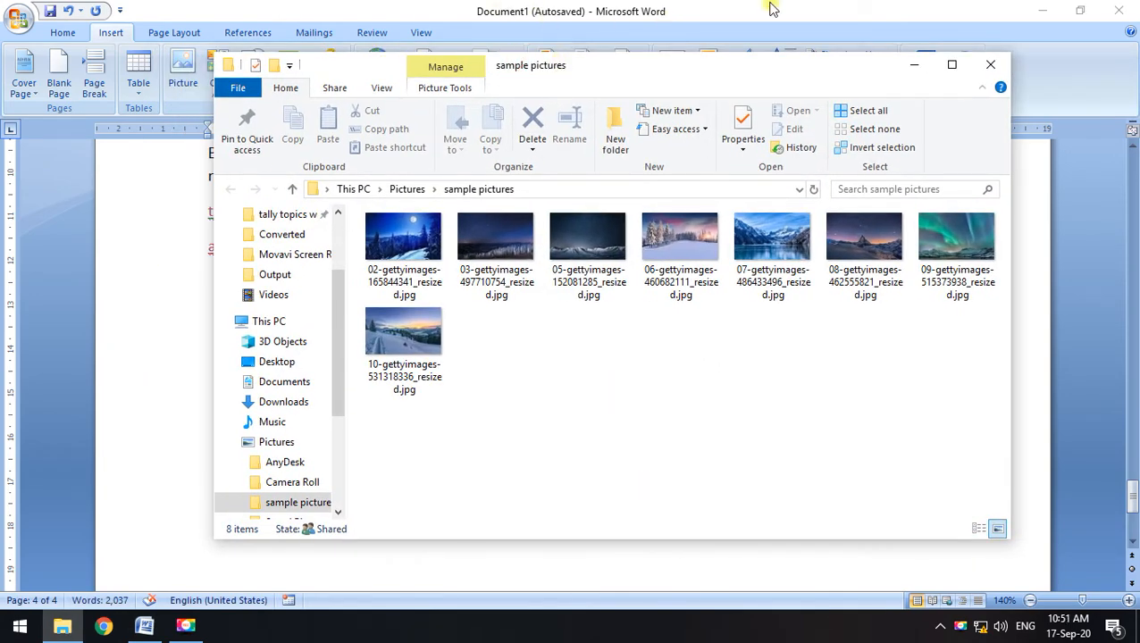
click(989, 66)
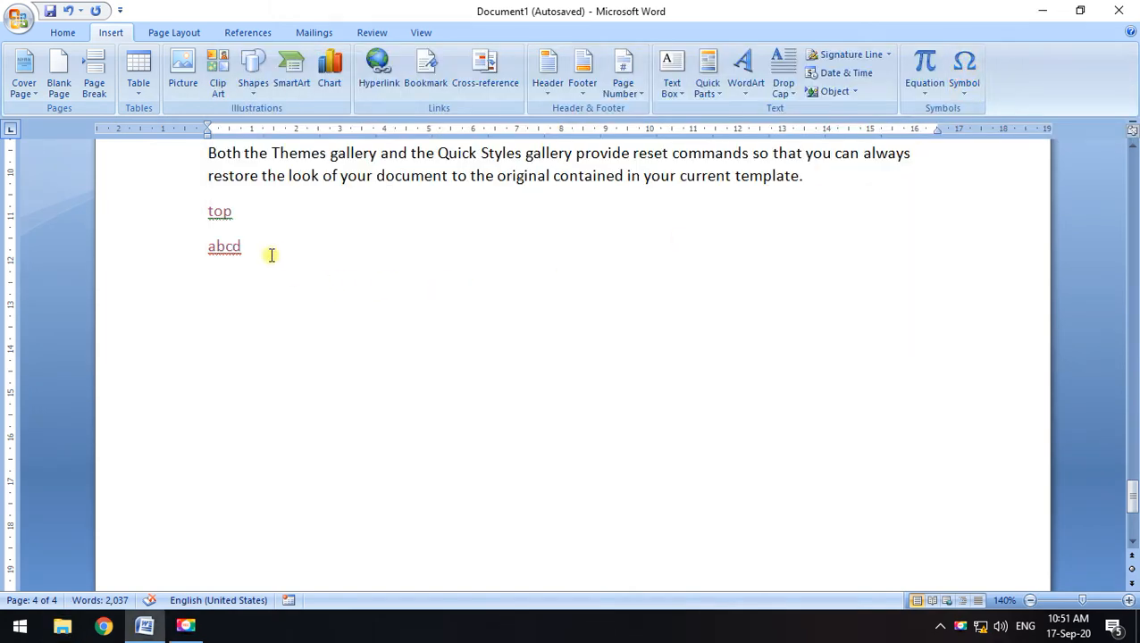
Replace the word abcd with the text sample pictures
drag(256, 249, 179, 242)
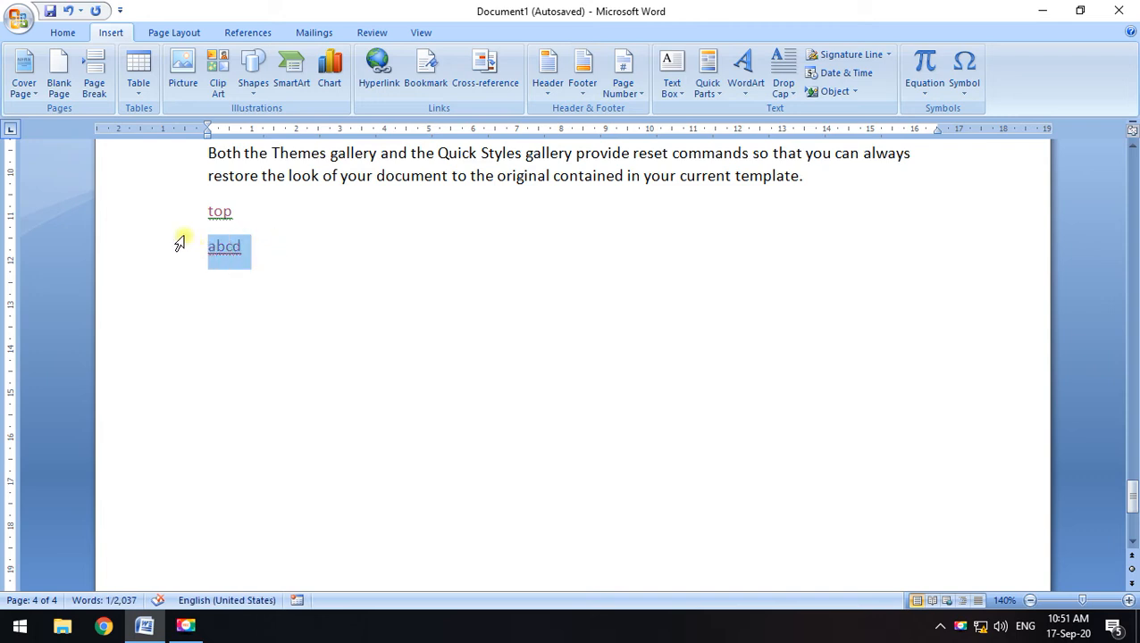
text(sample )
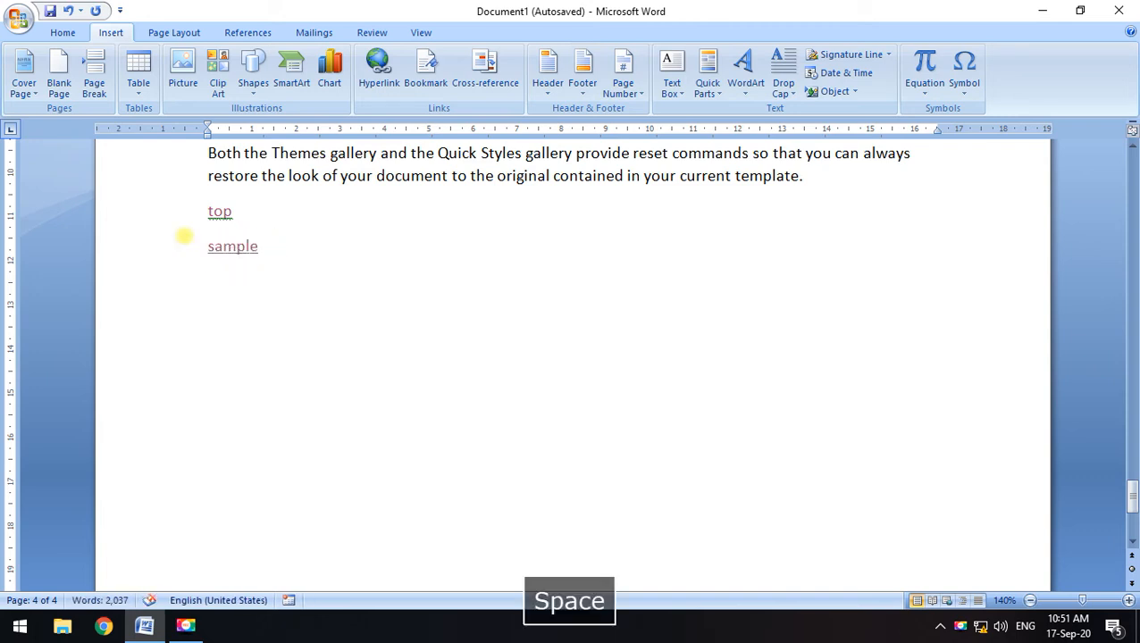
text(pictures)
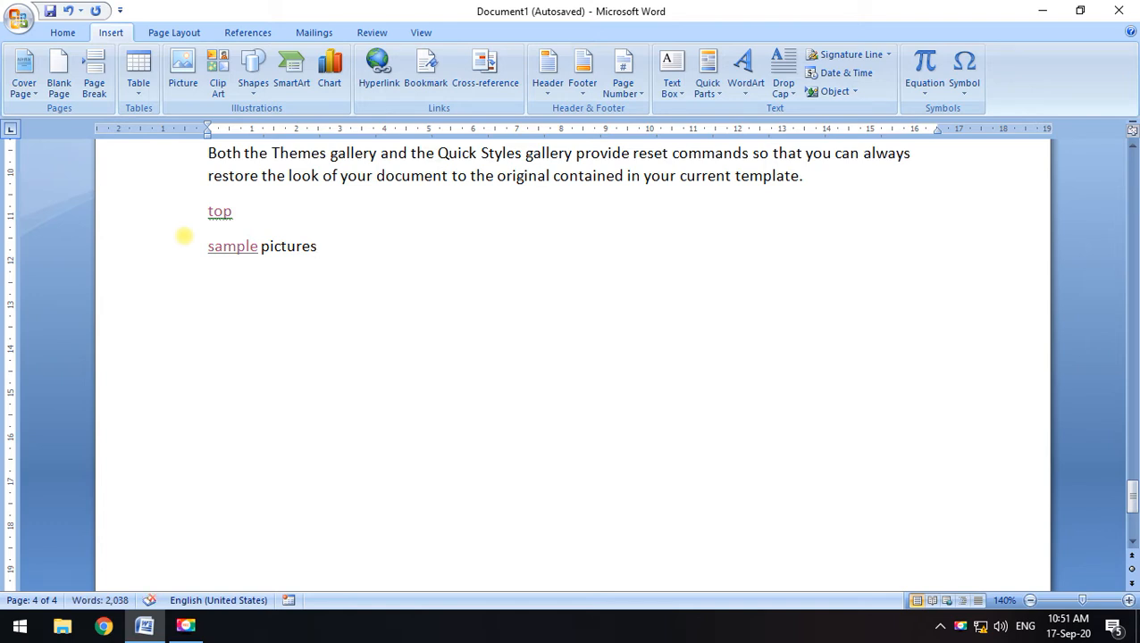
drag(319, 256, 206, 255)
Link the sample pictures text to the sample pictures folder in Pictures
click(380, 79)
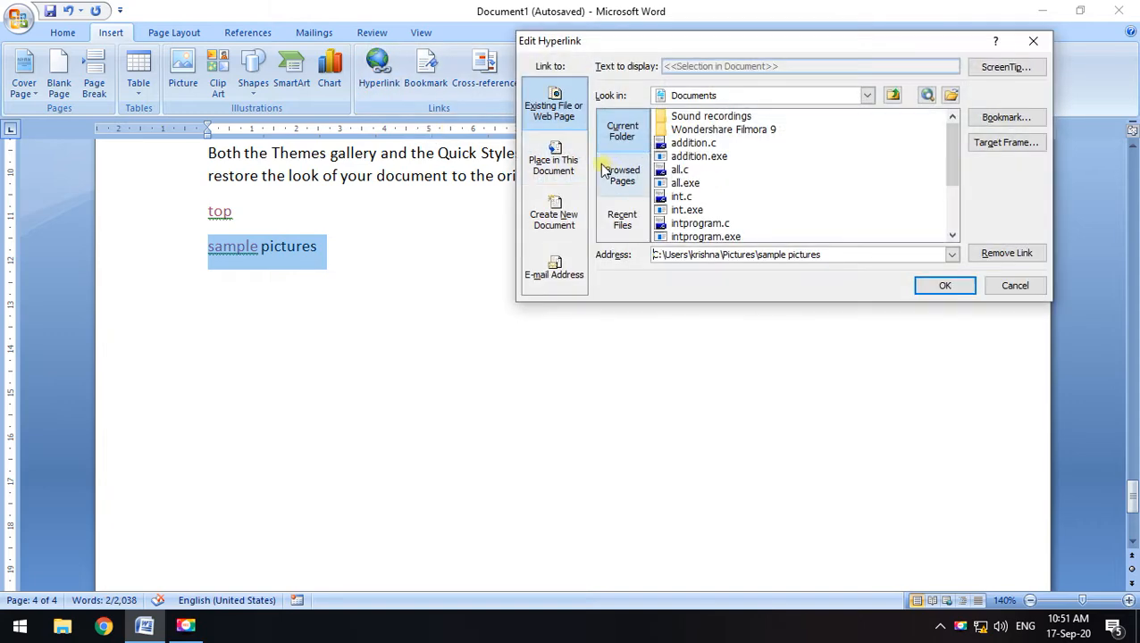
click(556, 160)
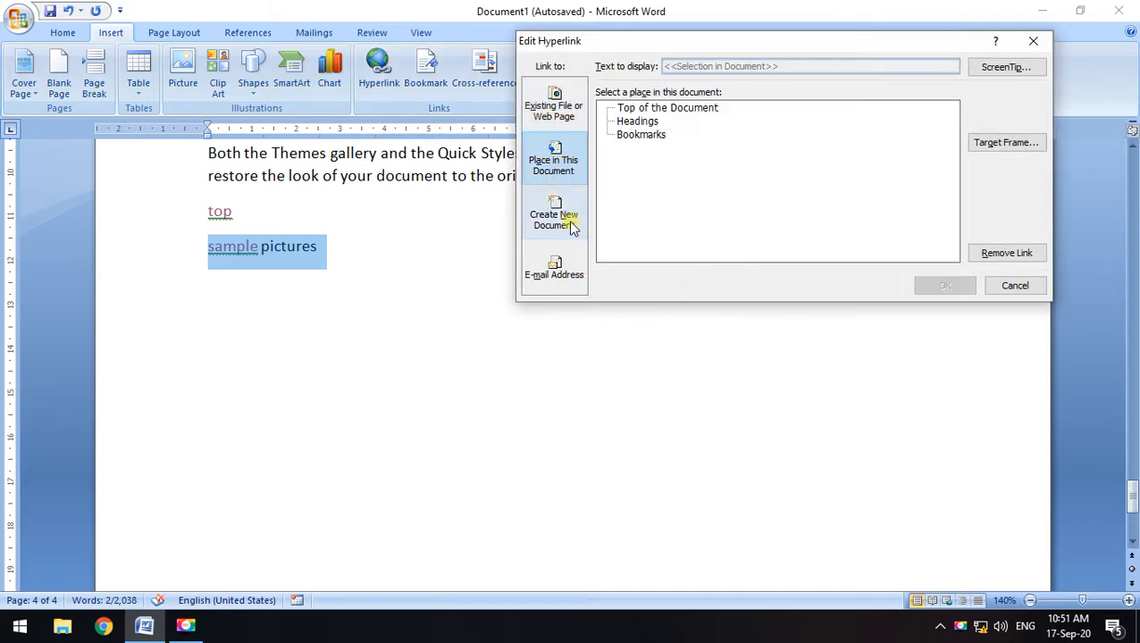
click(570, 223)
click(553, 107)
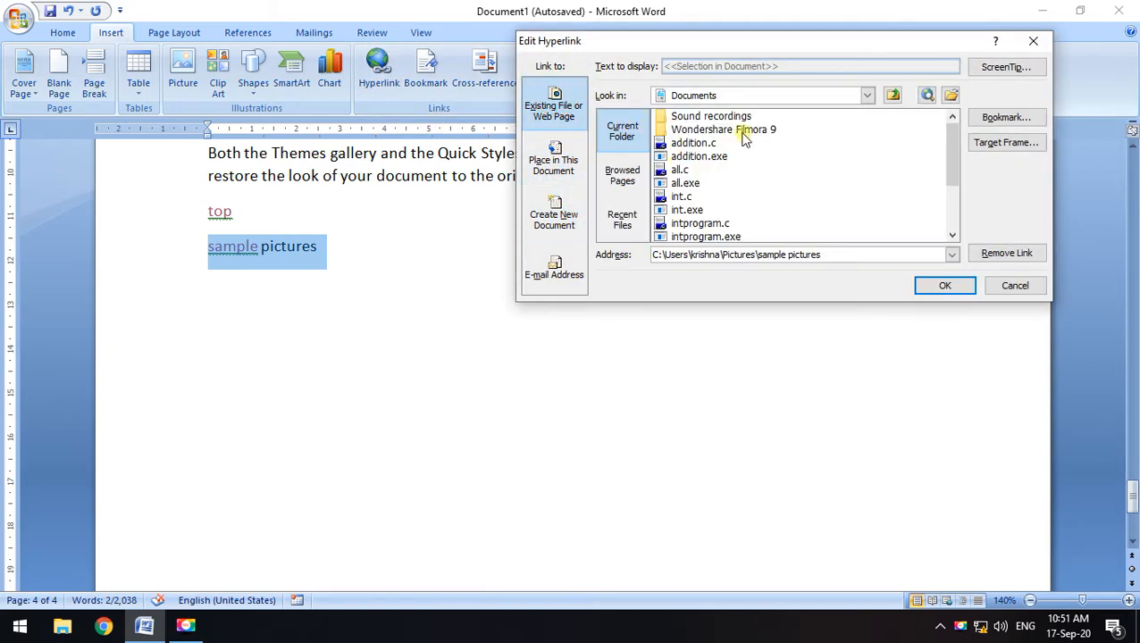
click(867, 94)
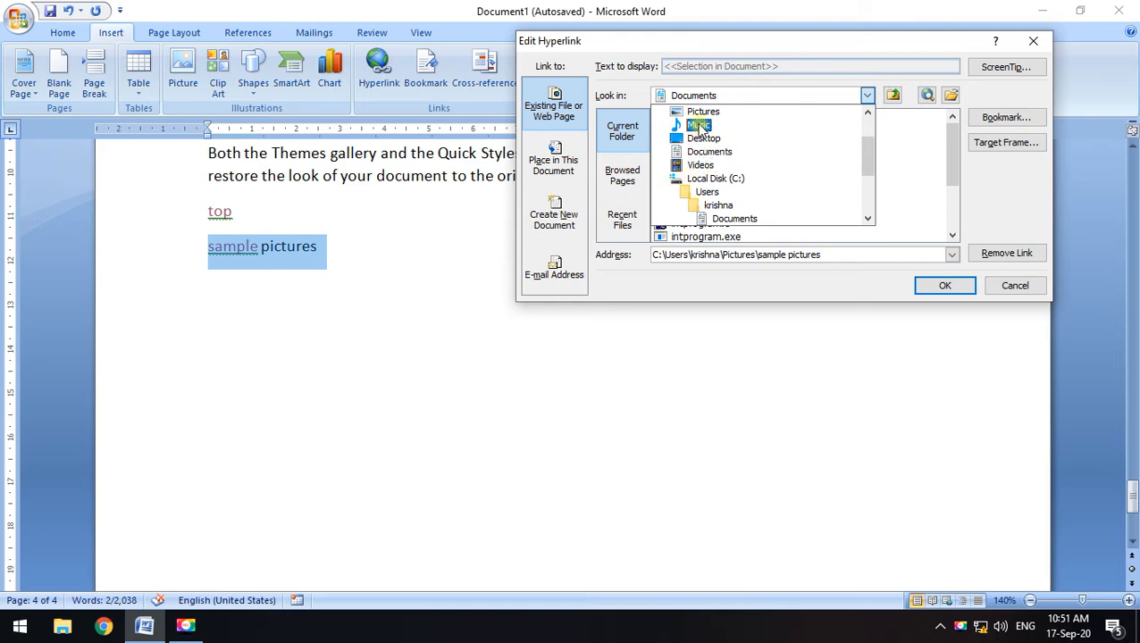
click(703, 112)
click(706, 143)
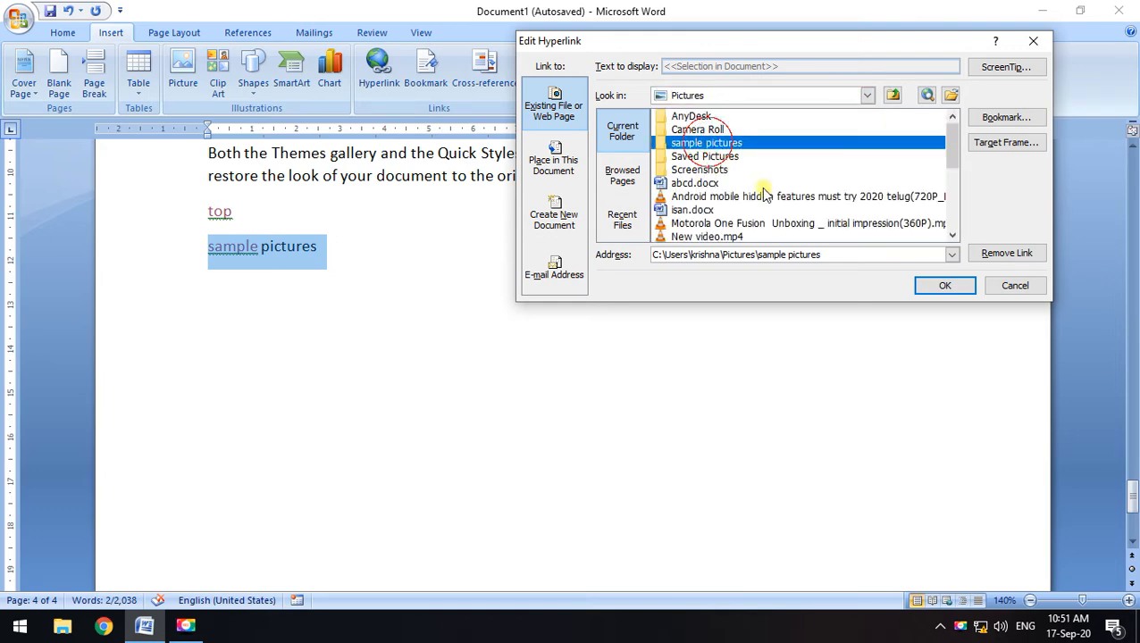
click(947, 290)
Test the sample pictures link, close the opened folder, and return to that line
click(508, 299)
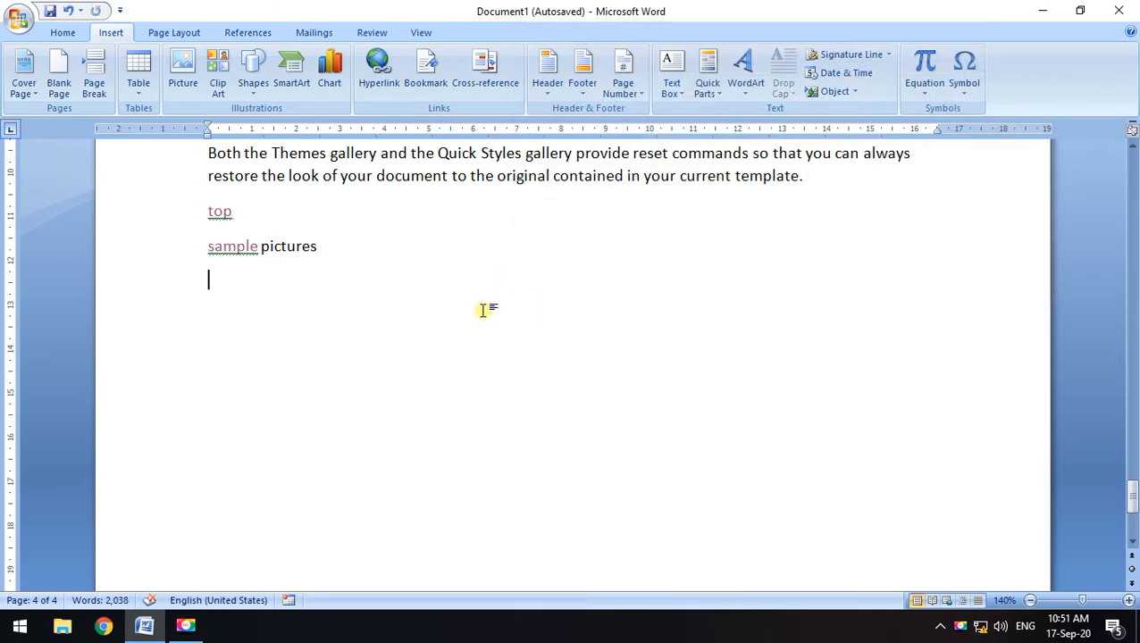
ctrl+click(253, 255)
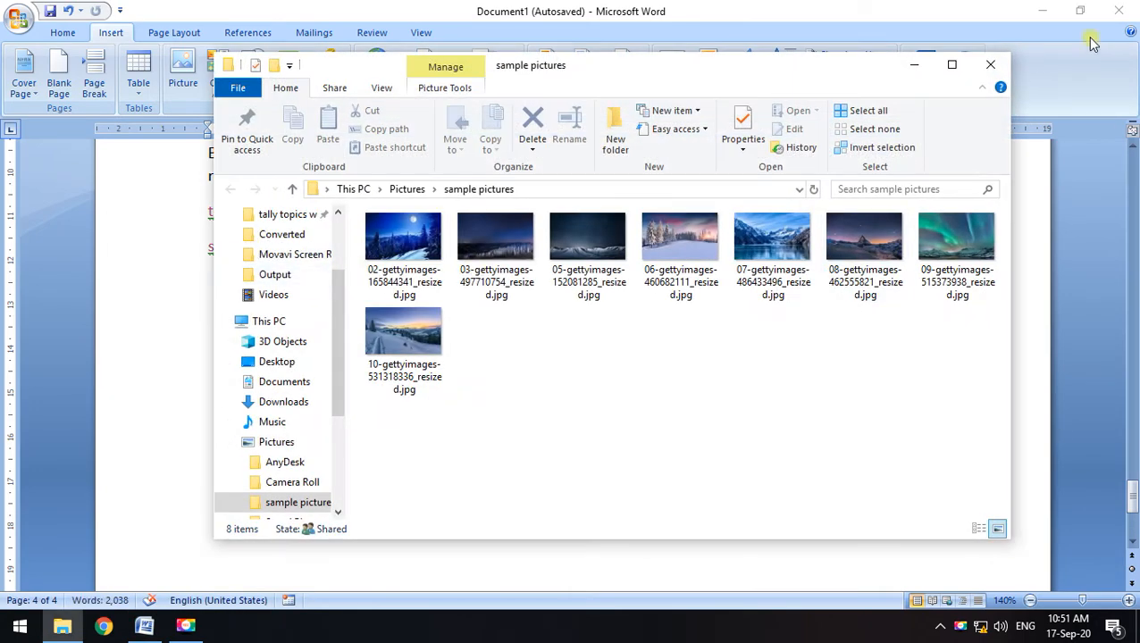
click(990, 64)
click(365, 249)
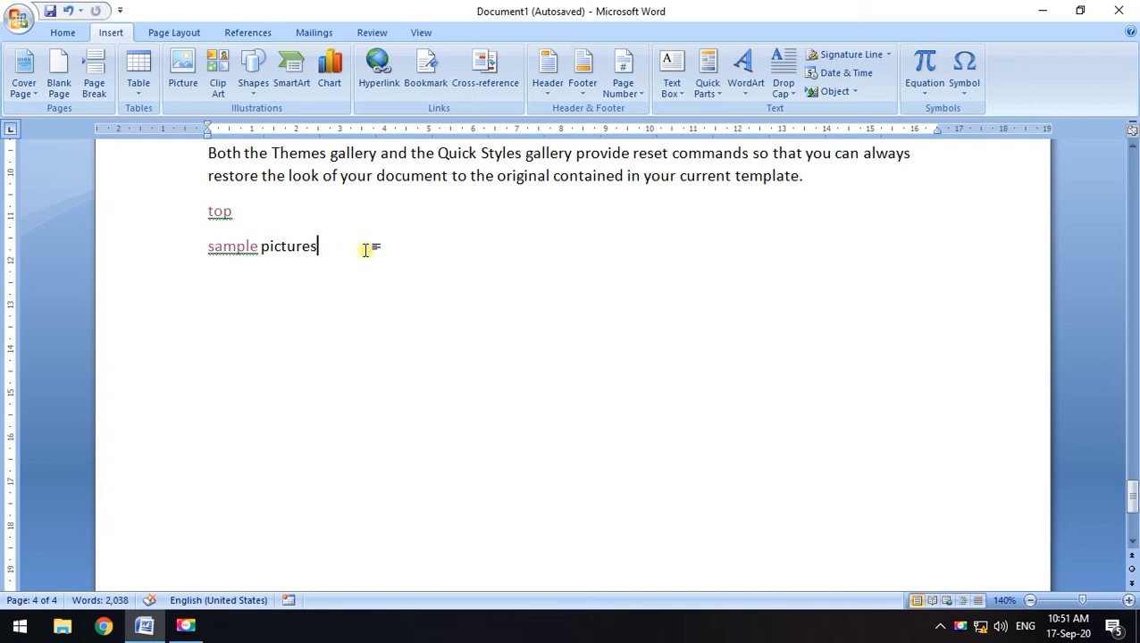
Add videos on a new line, linked to the Movavi Screen Recorder folder in Videos
key(Return)
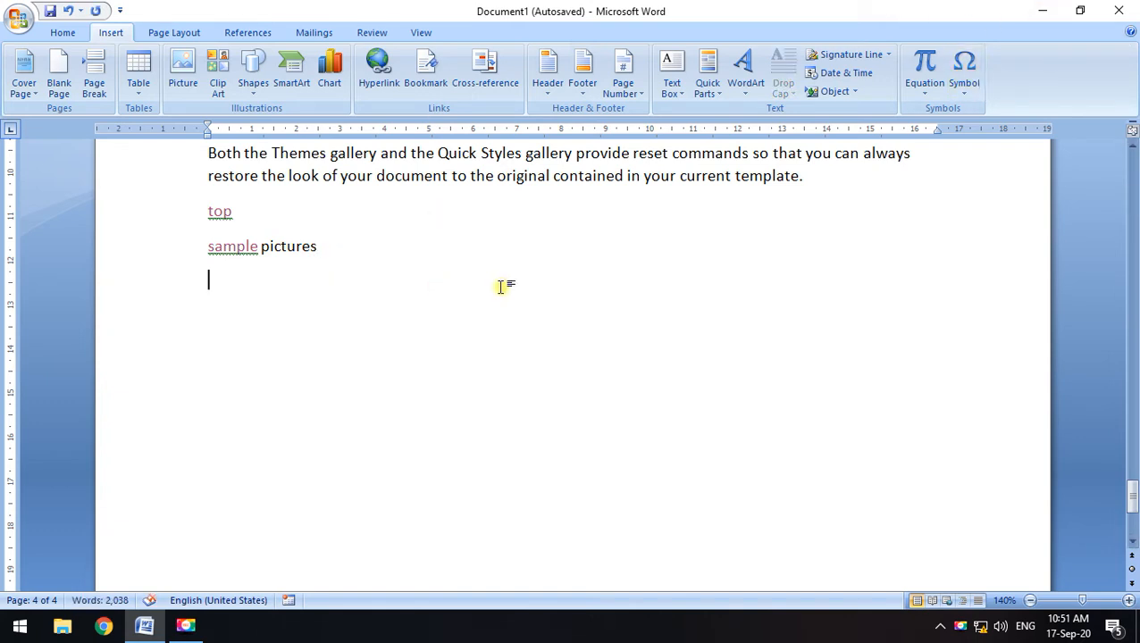
text(videos)
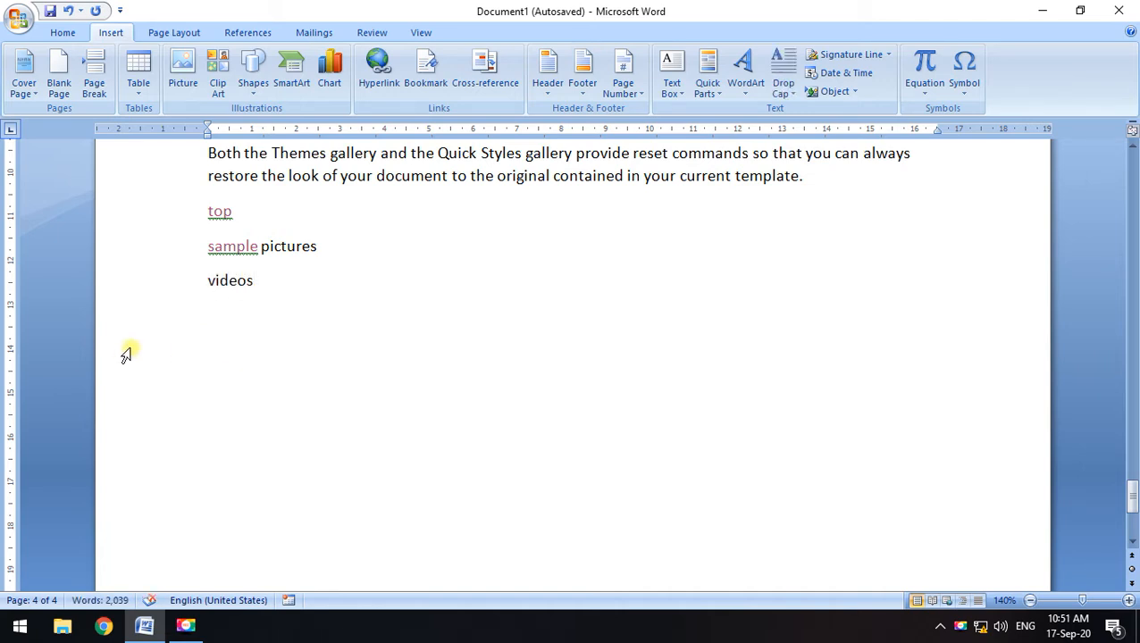
drag(260, 282, 211, 288)
click(379, 83)
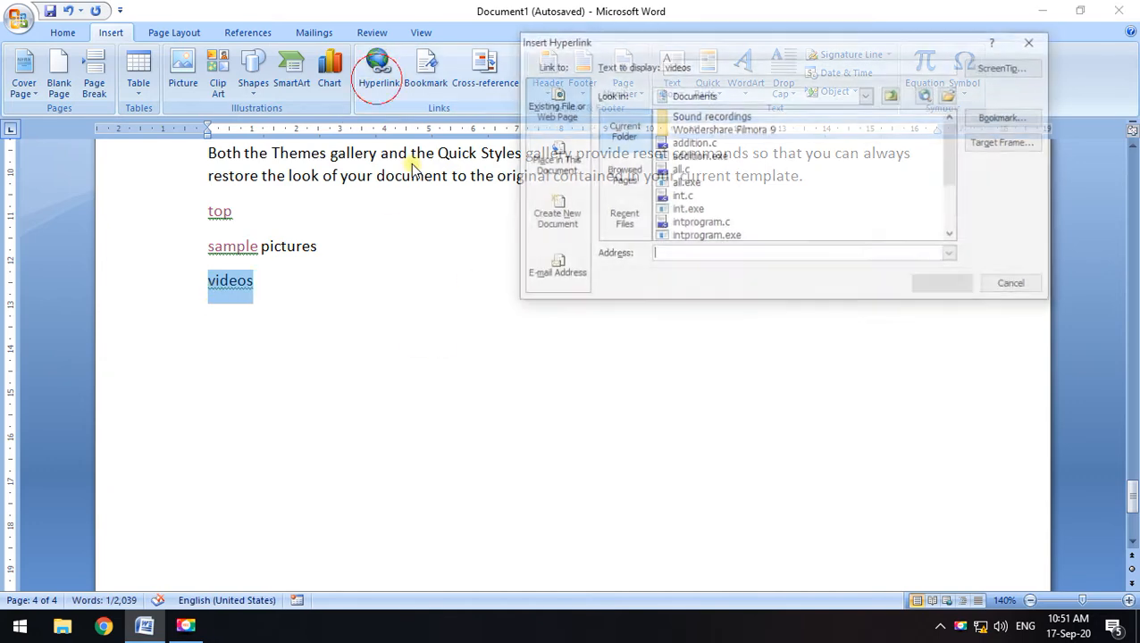
click(868, 96)
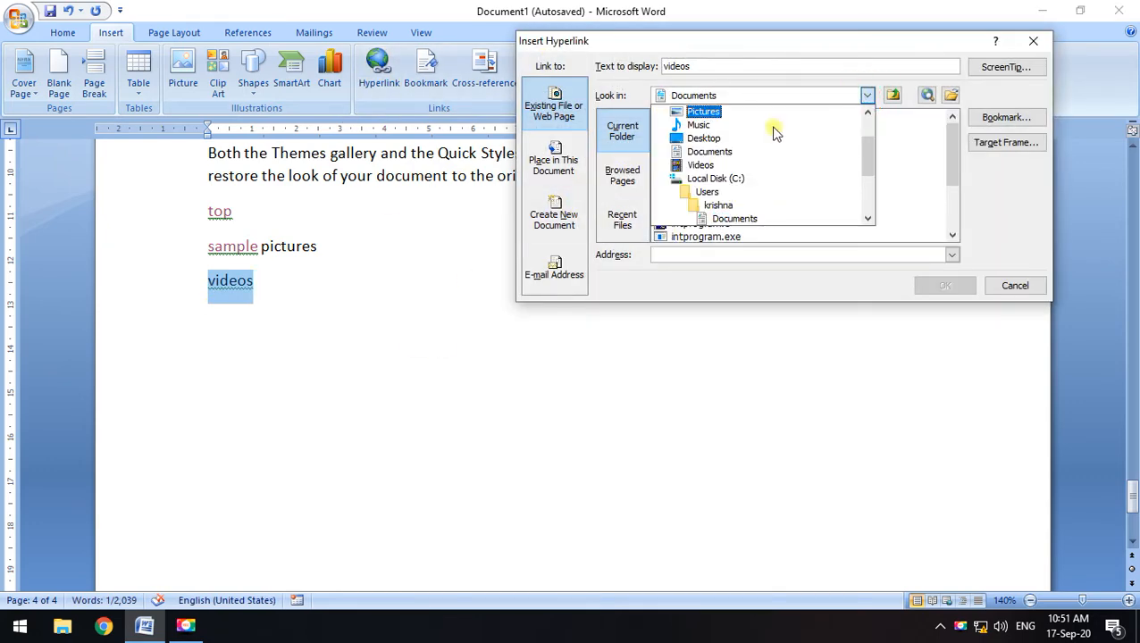
click(697, 171)
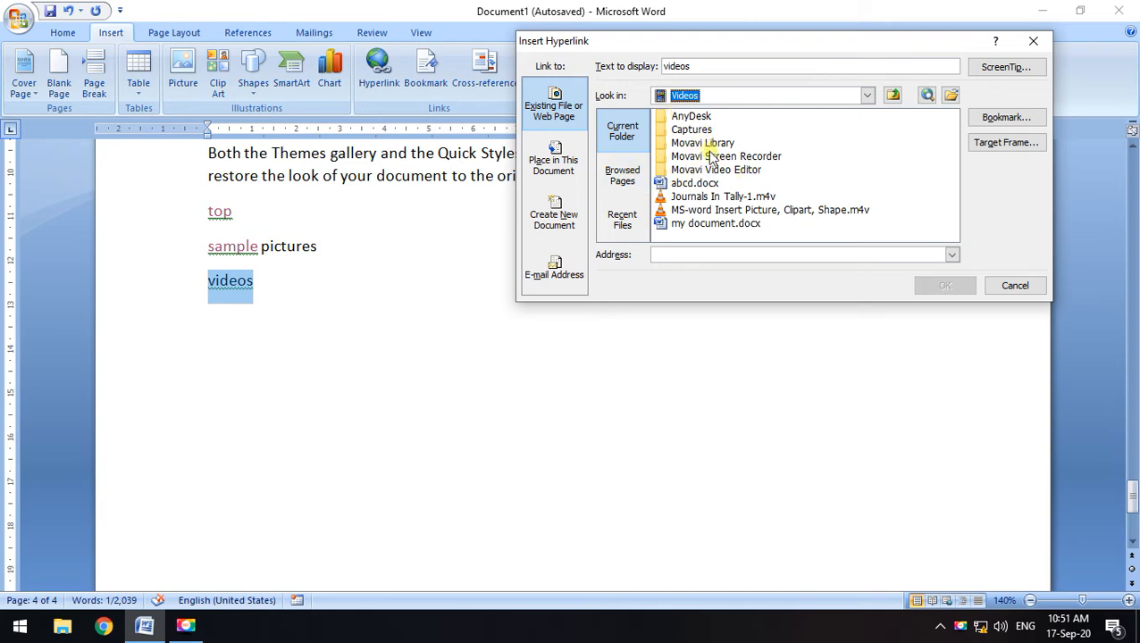
click(719, 157)
click(943, 286)
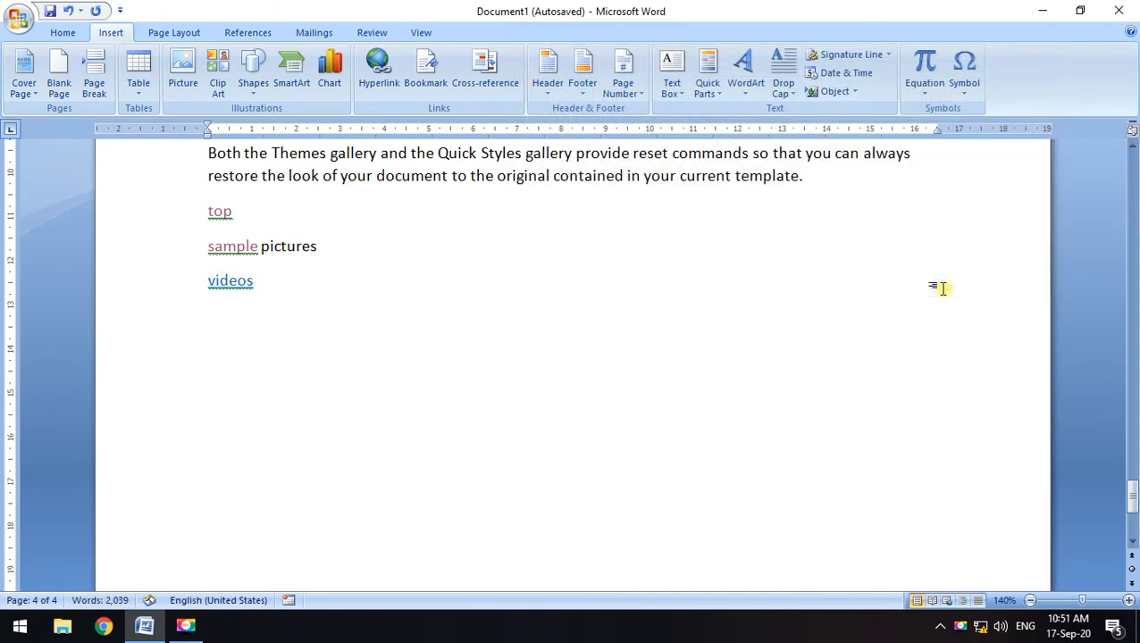
Test the videos link and close the folder window it opens
ctrl+click(239, 284)
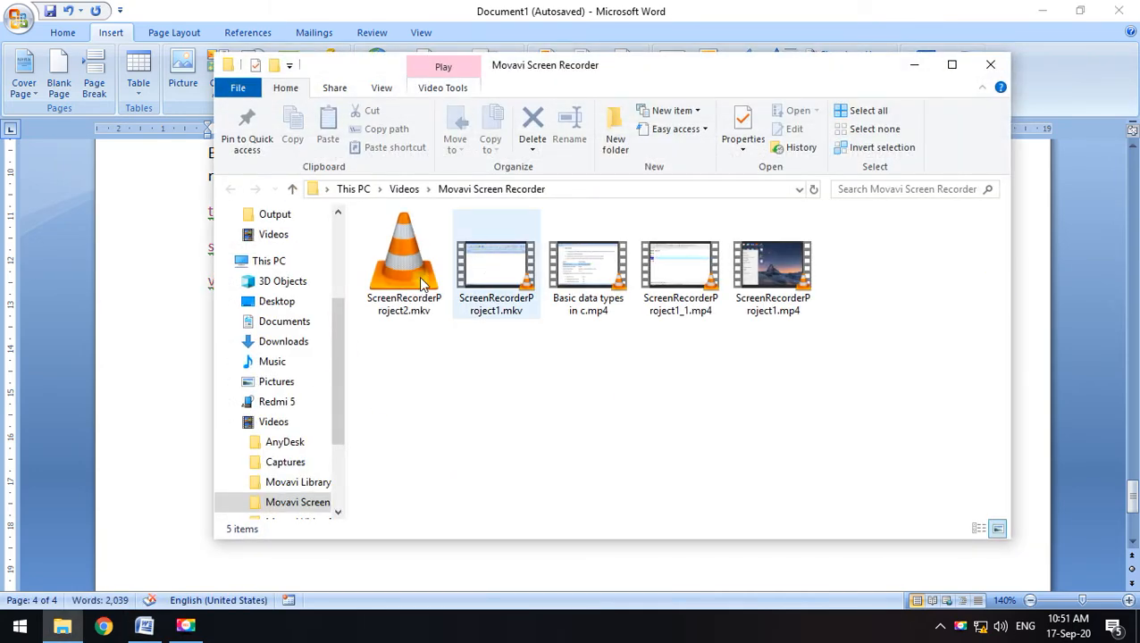
drag(497, 71, 444, 73)
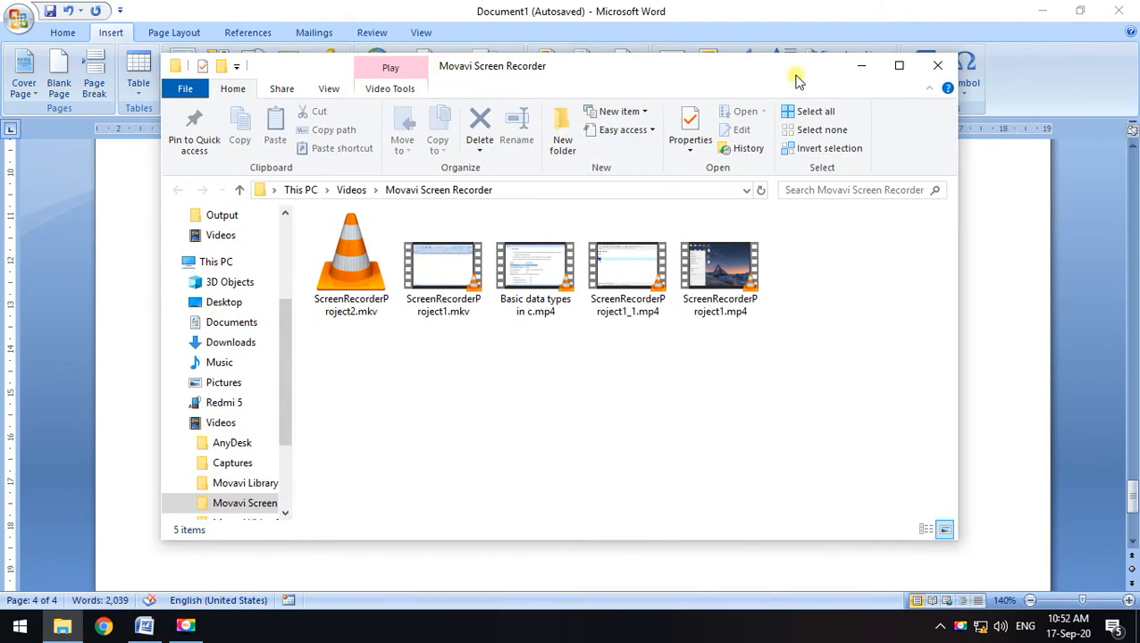
click(937, 69)
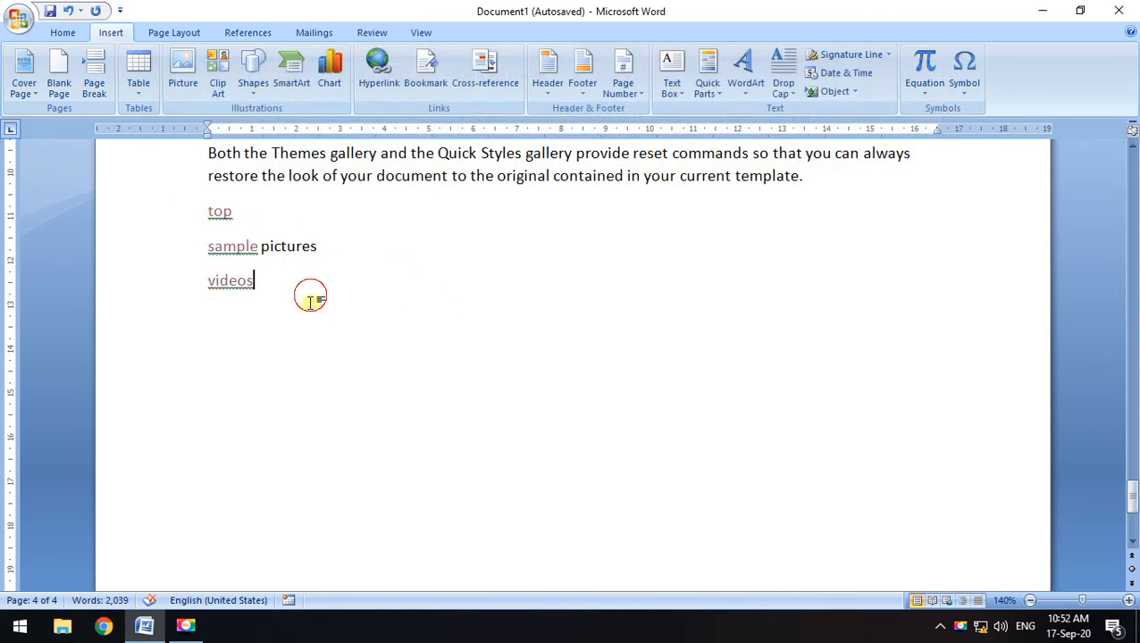
Review the Insert Hyperlink link types, then close the dialog without adding a link
click(378, 68)
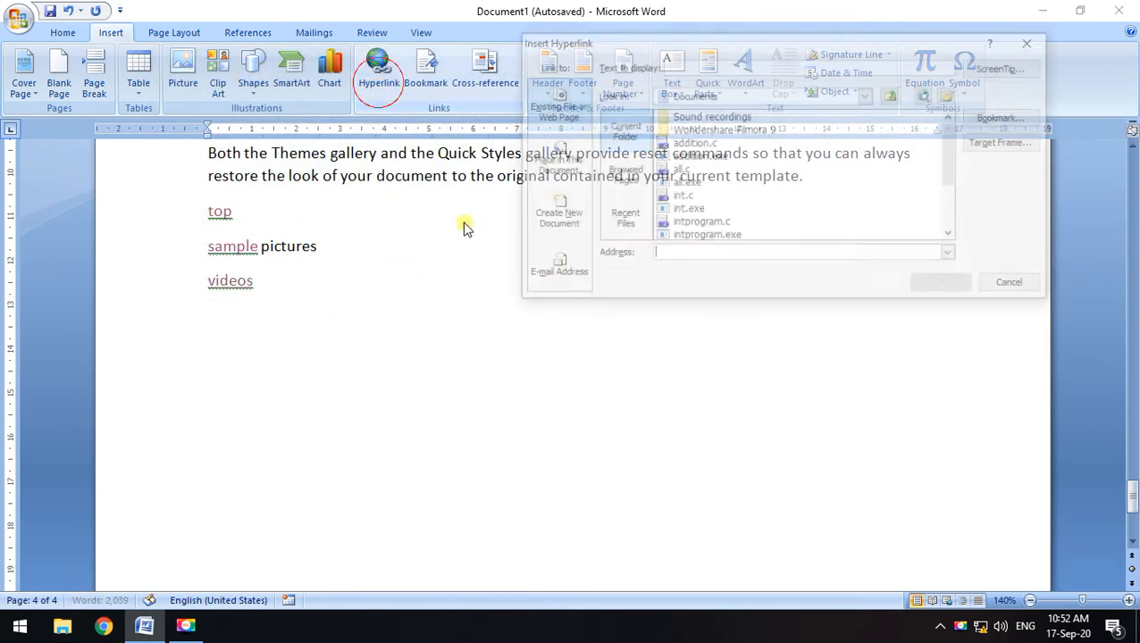
click(574, 159)
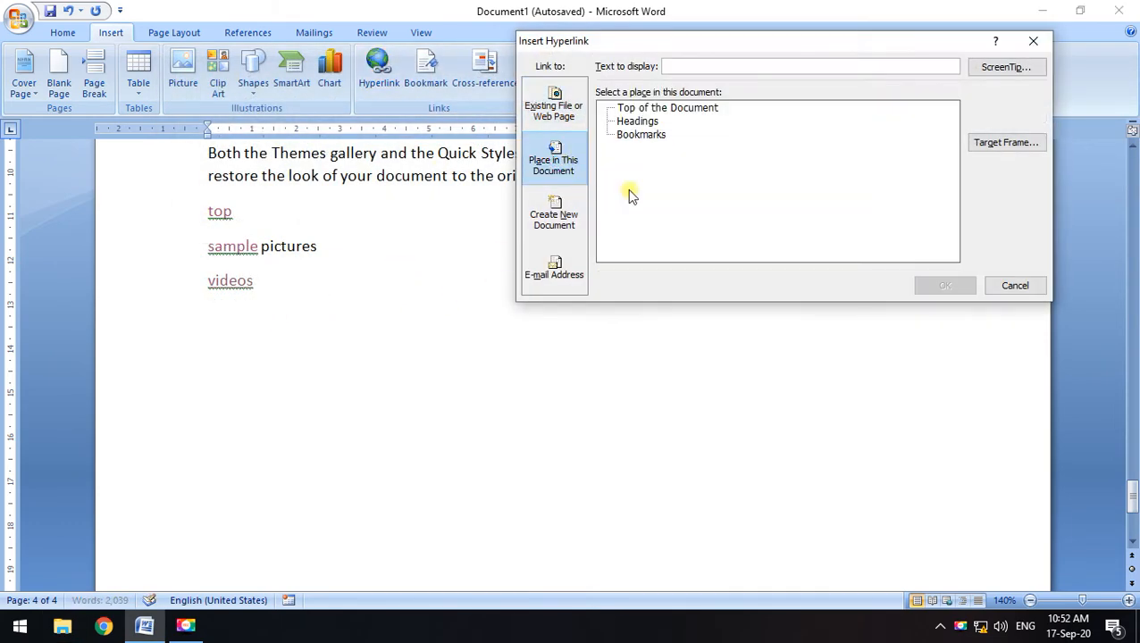
click(559, 115)
click(561, 219)
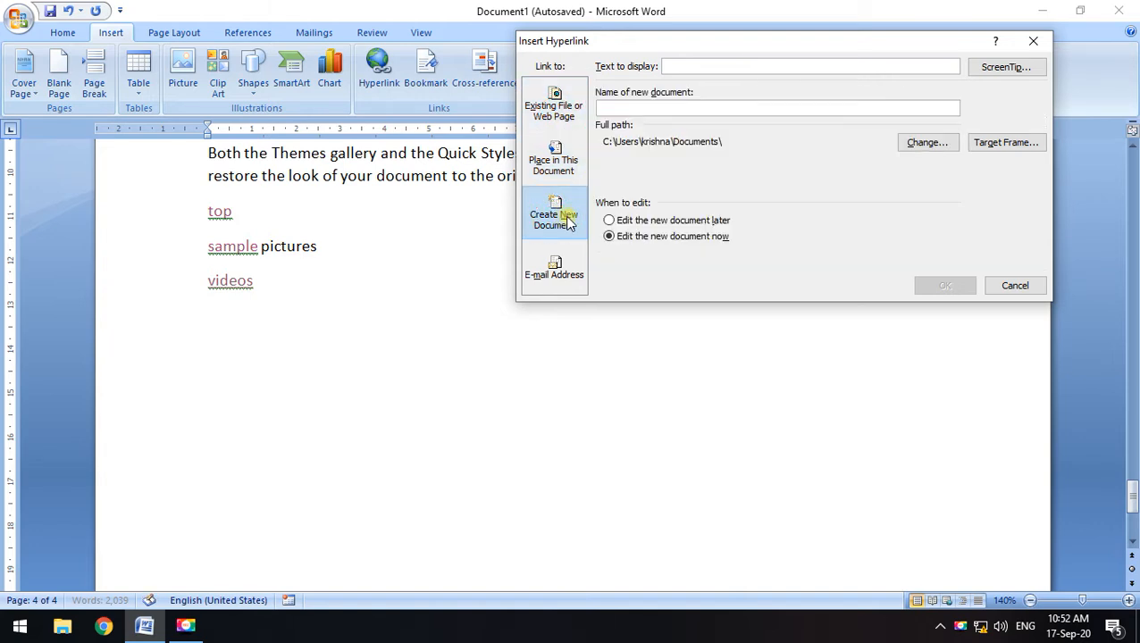
click(1033, 40)
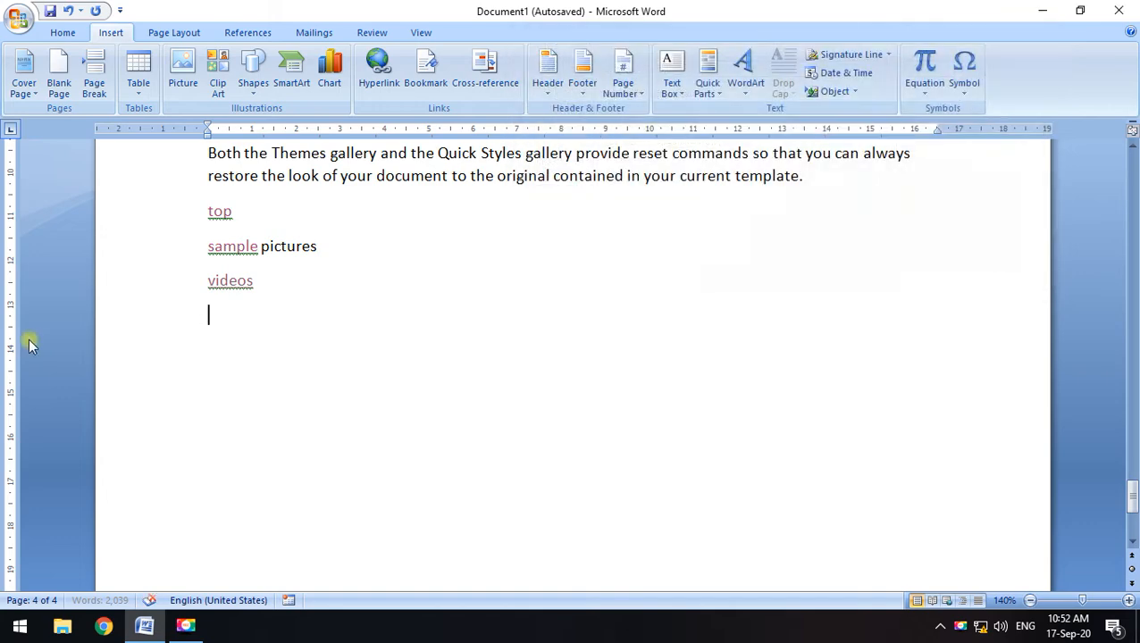
Type new on the last line and start linking it to a new document
text(new)
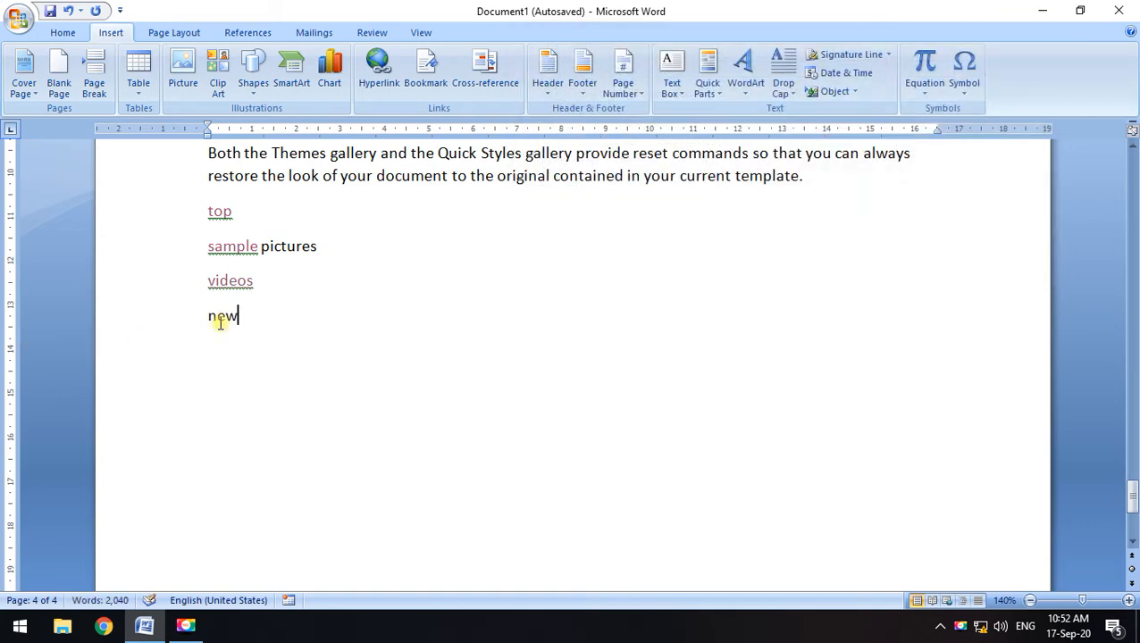
drag(246, 321, 206, 319)
click(393, 93)
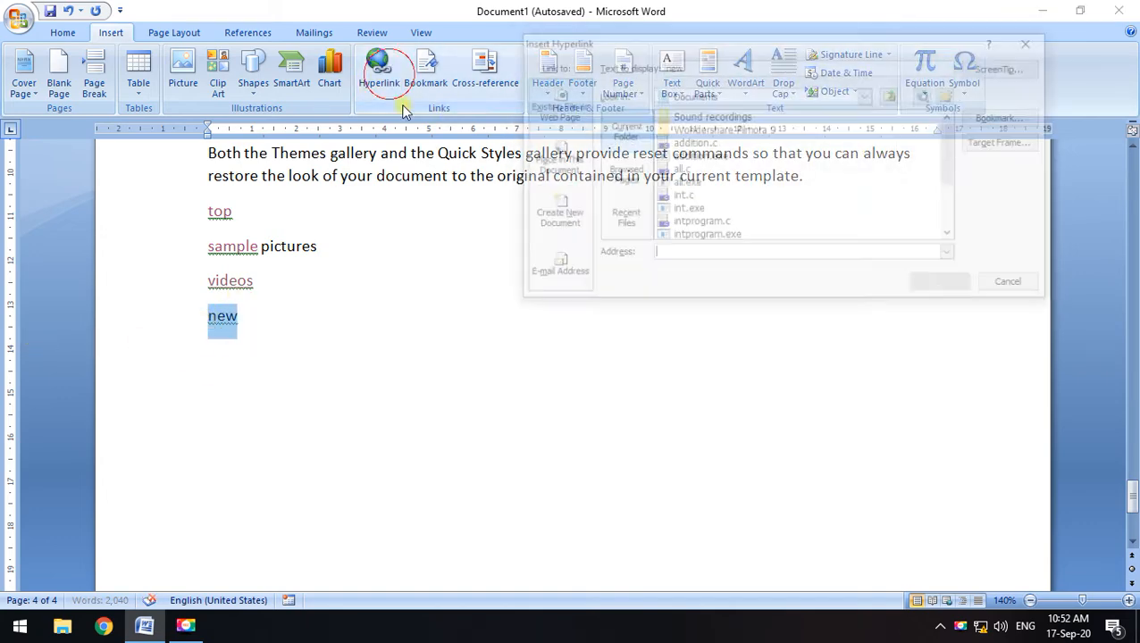
click(554, 217)
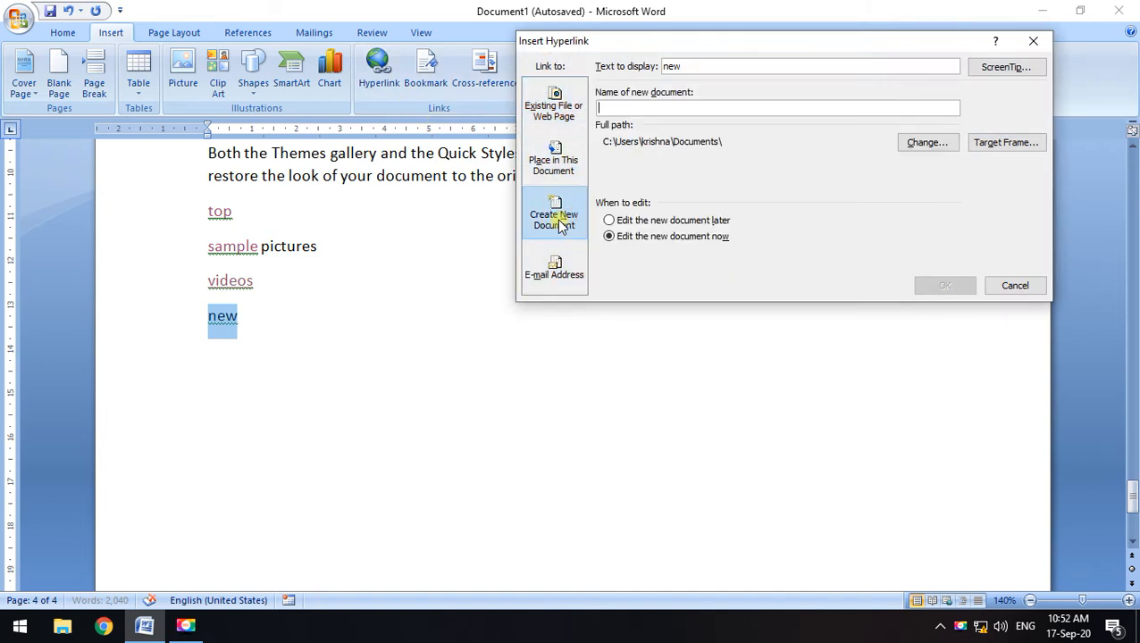
click(911, 107)
click(914, 143)
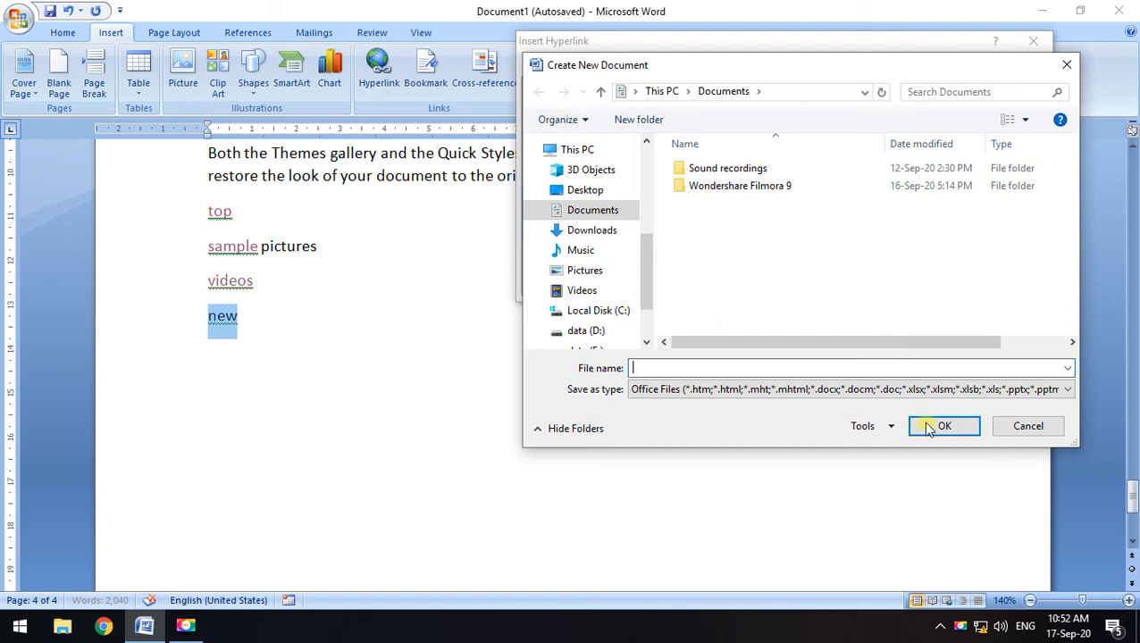
click(1030, 428)
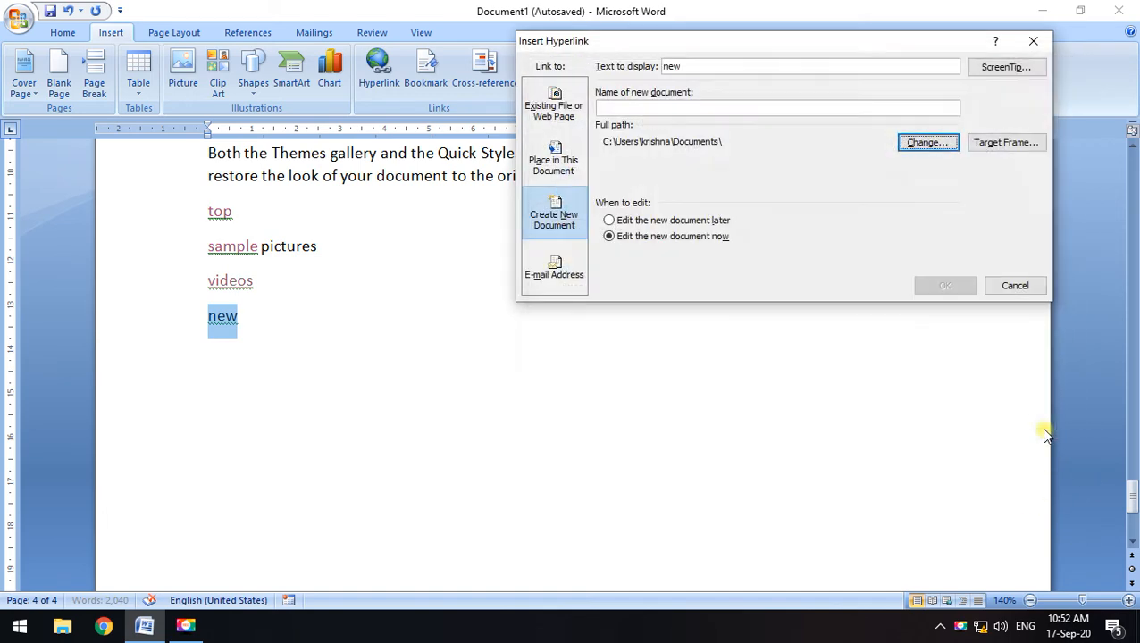
Name the new document 'new word file', create it, and test the new link
click(623, 106)
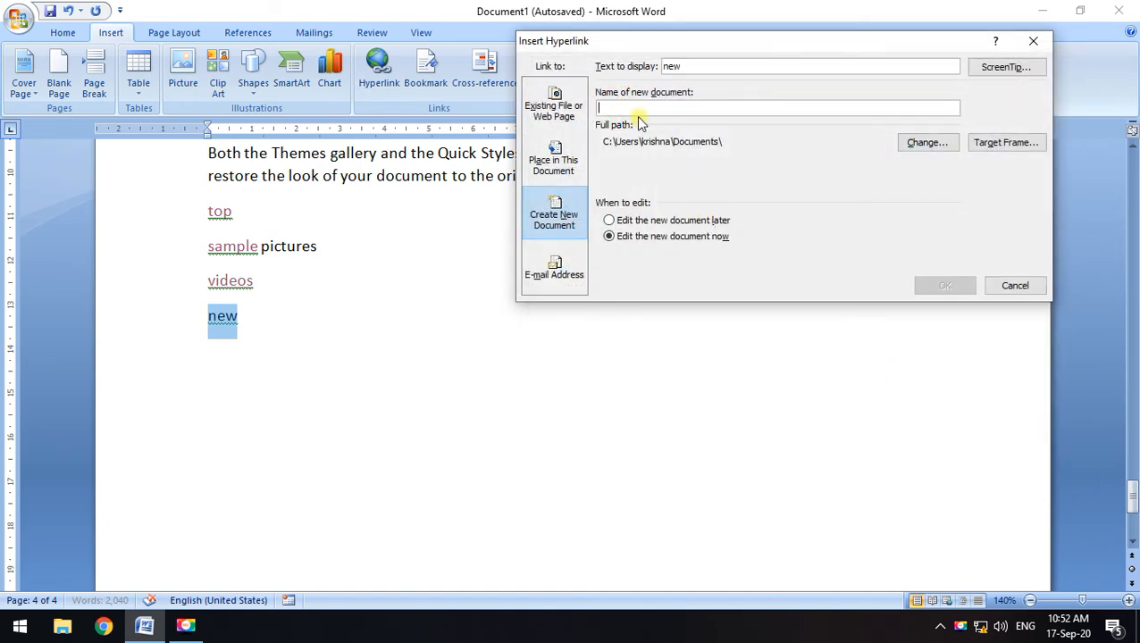
text(new )
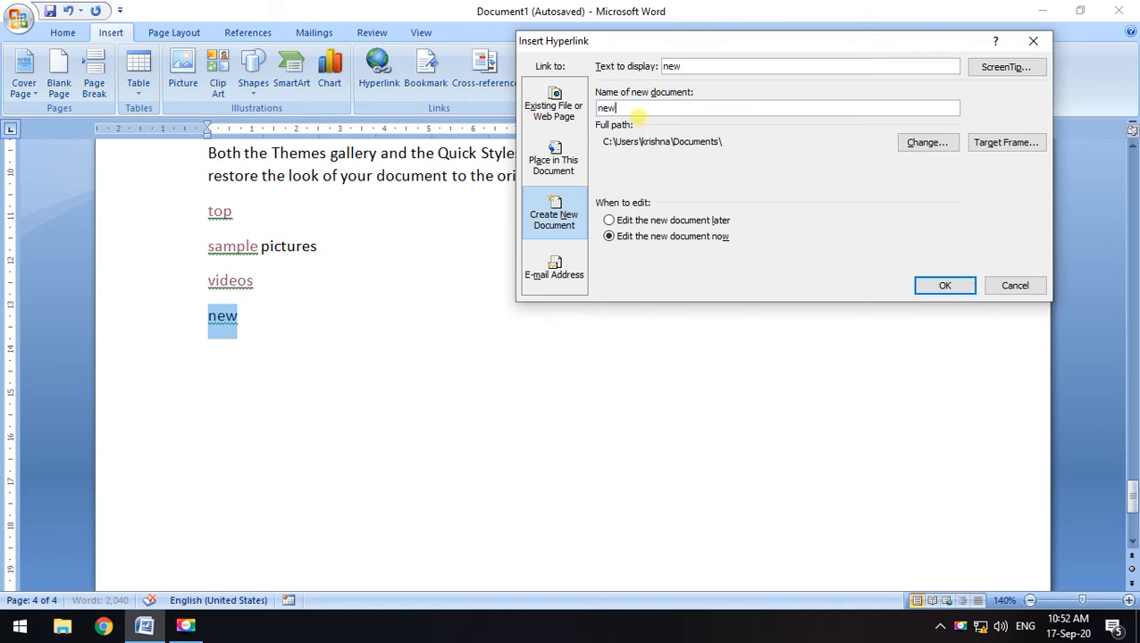
text(word file)
click(933, 286)
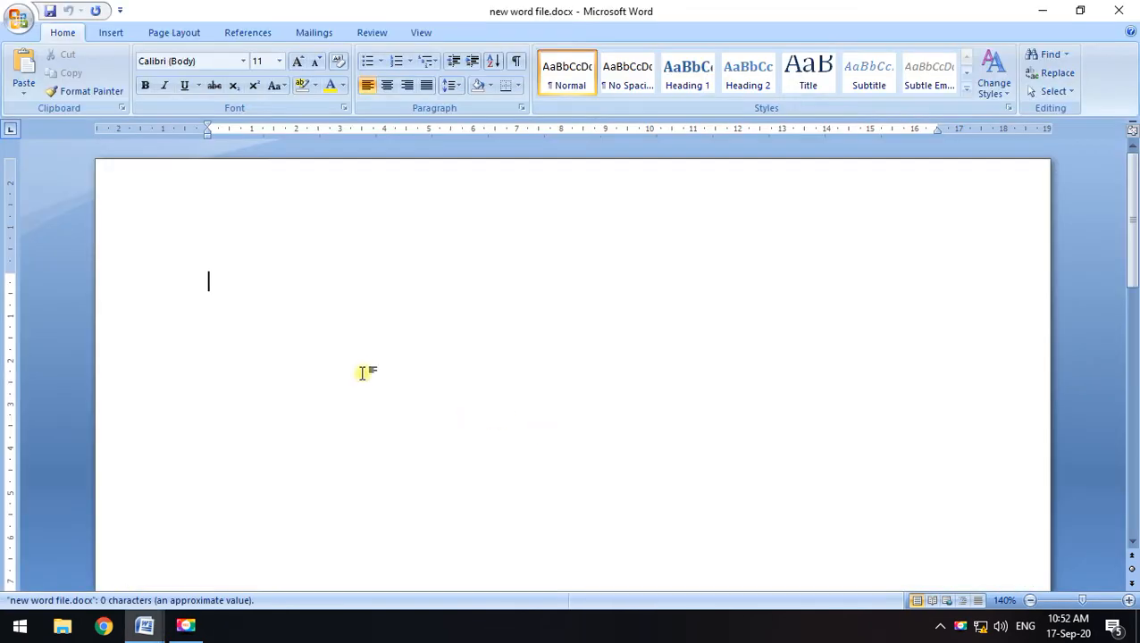
click(1118, 11)
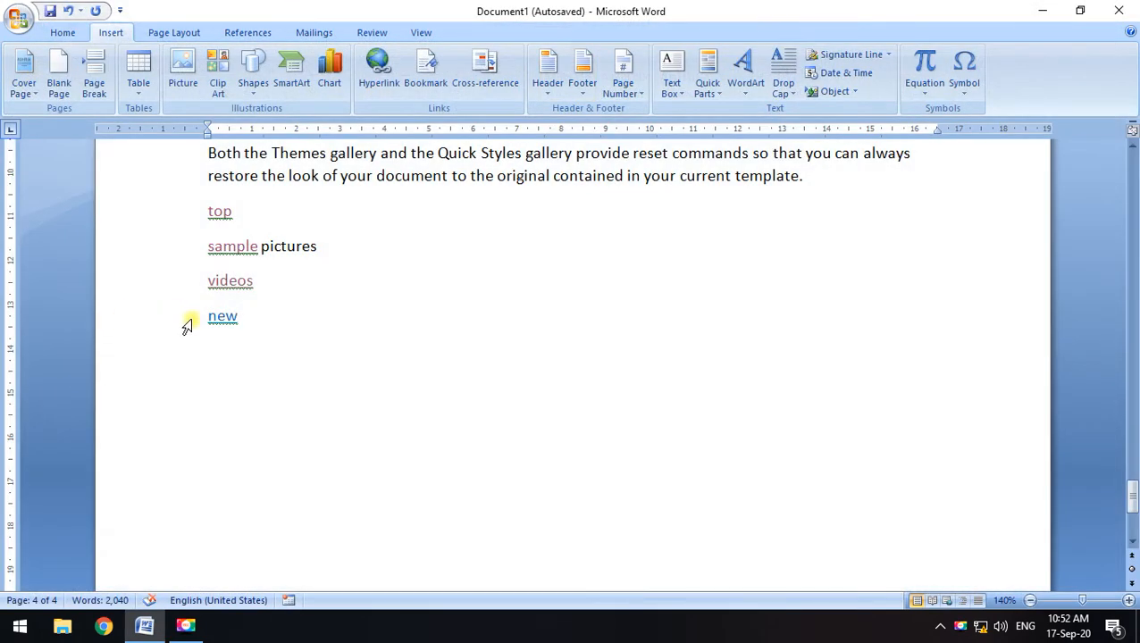
ctrl+click(226, 325)
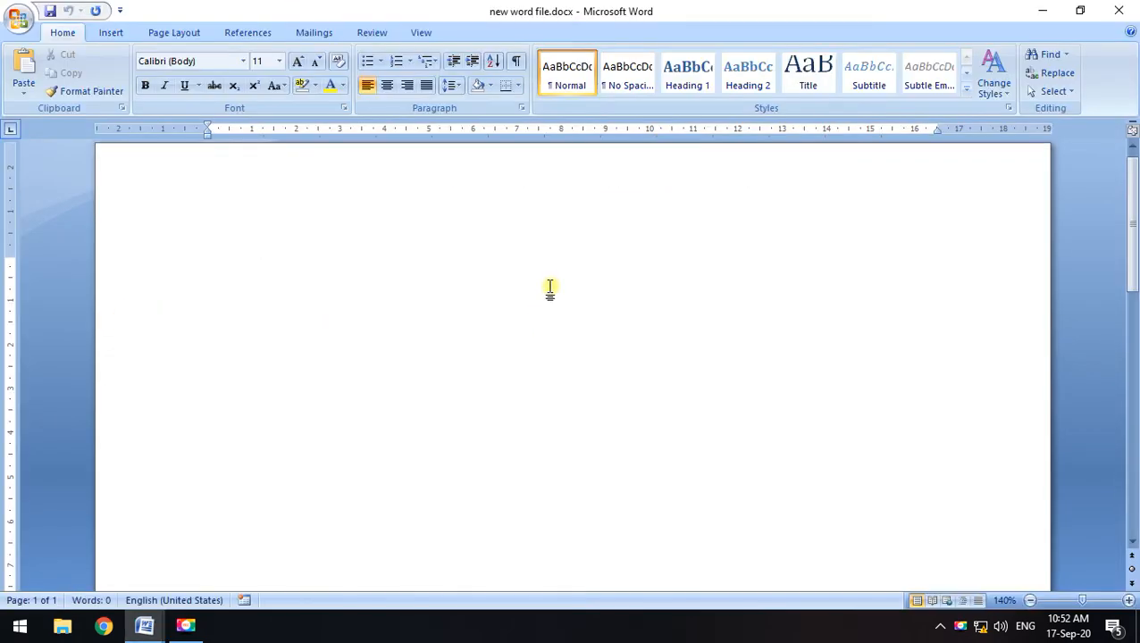
click(1128, 14)
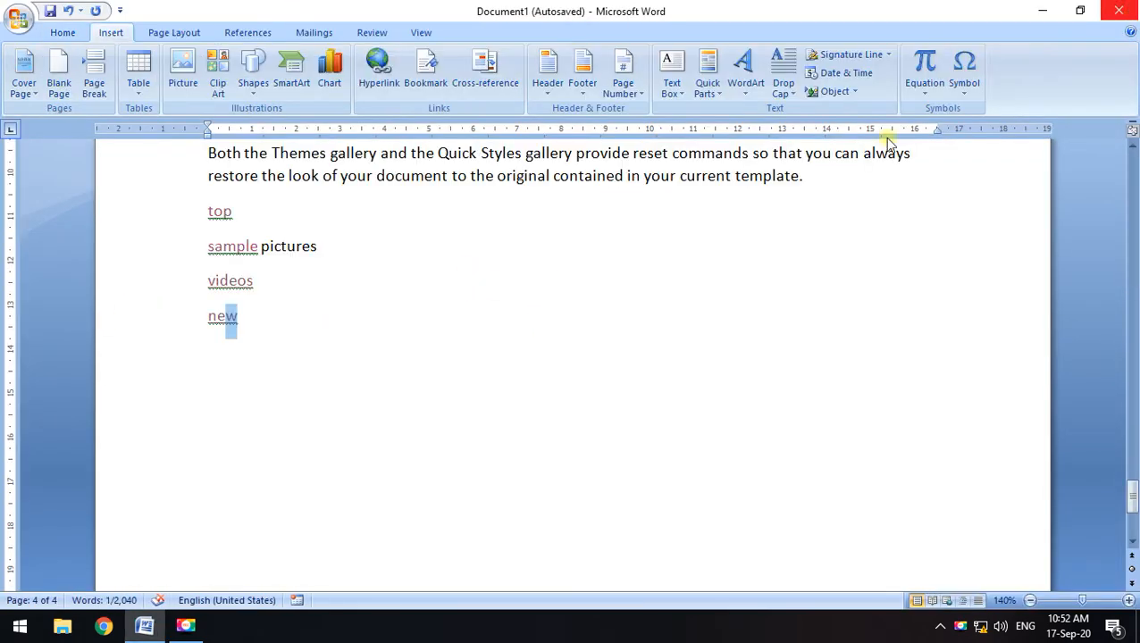
click(18, 18)
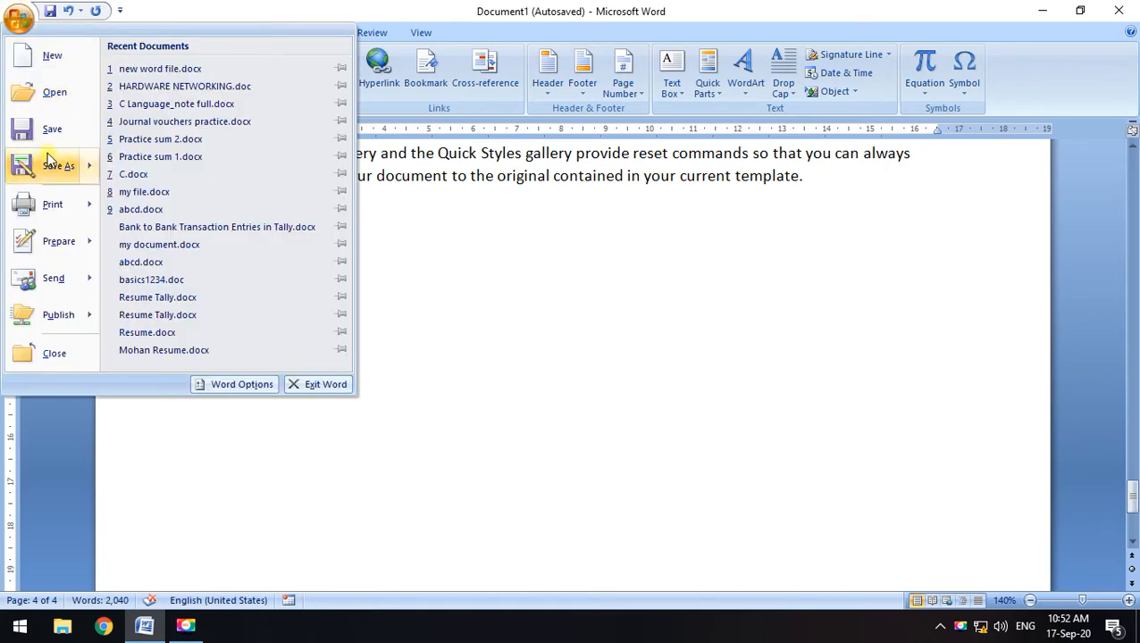
click(59, 59)
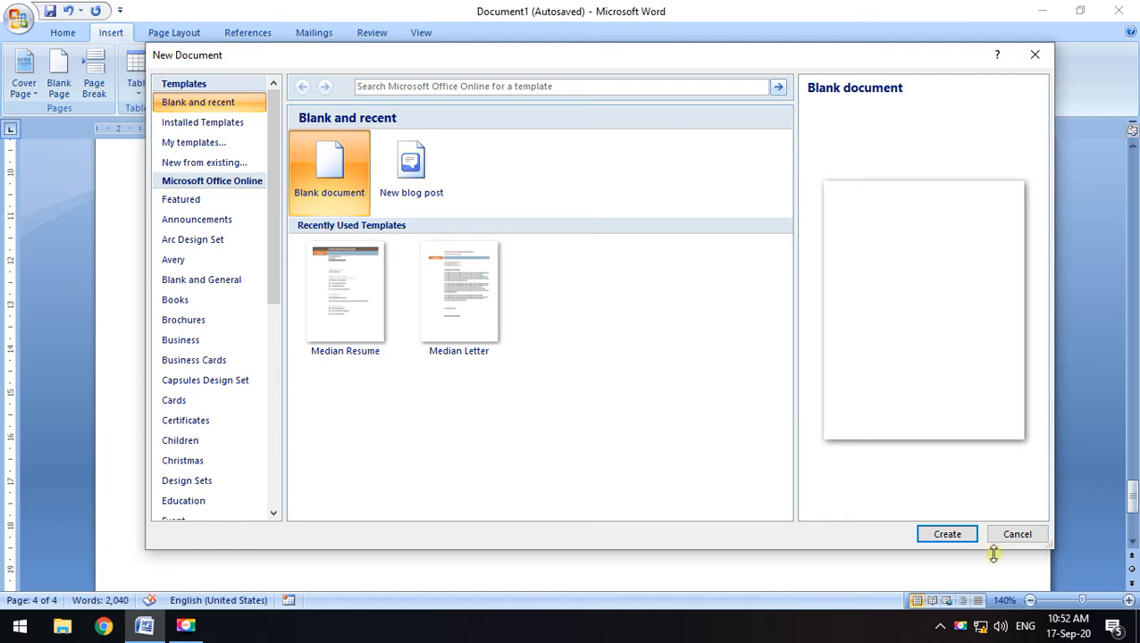
click(947, 535)
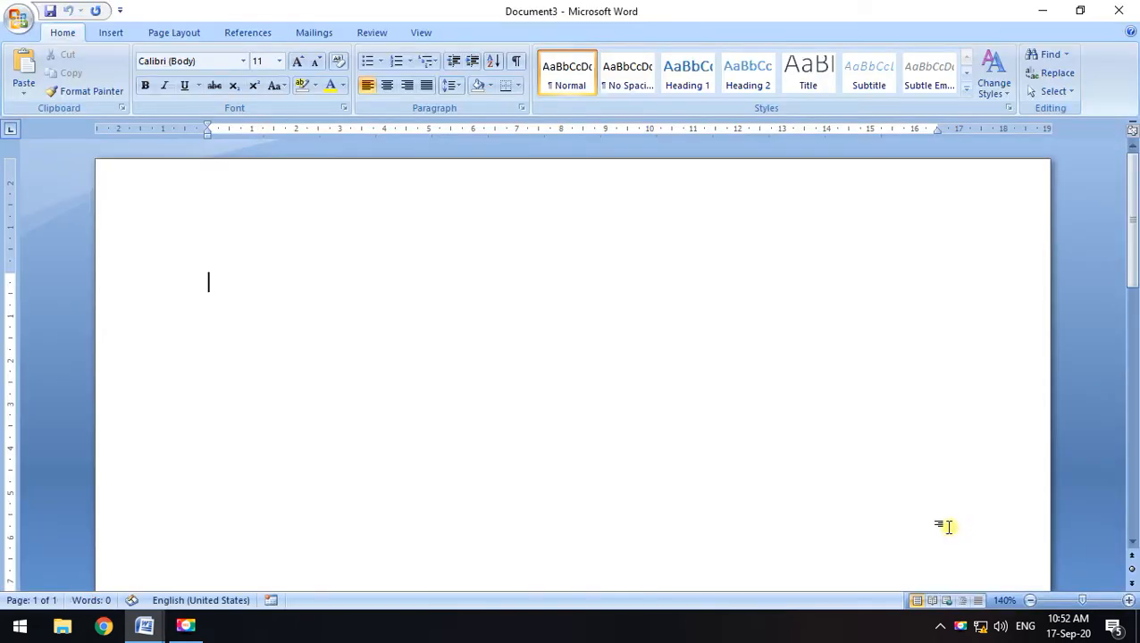
click(1119, 11)
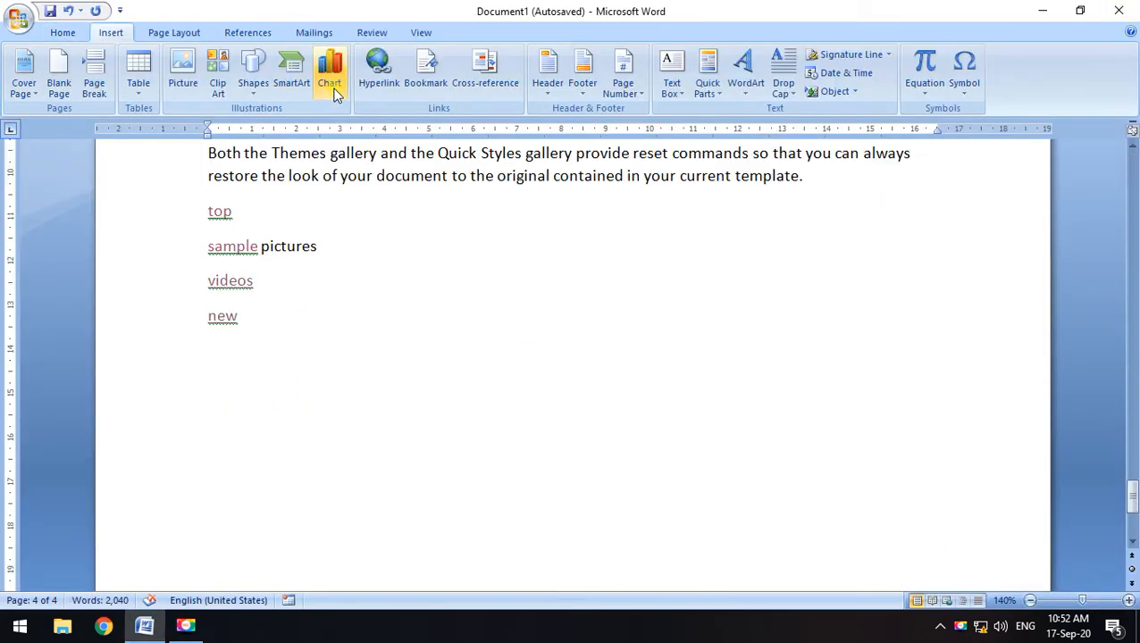
click(379, 67)
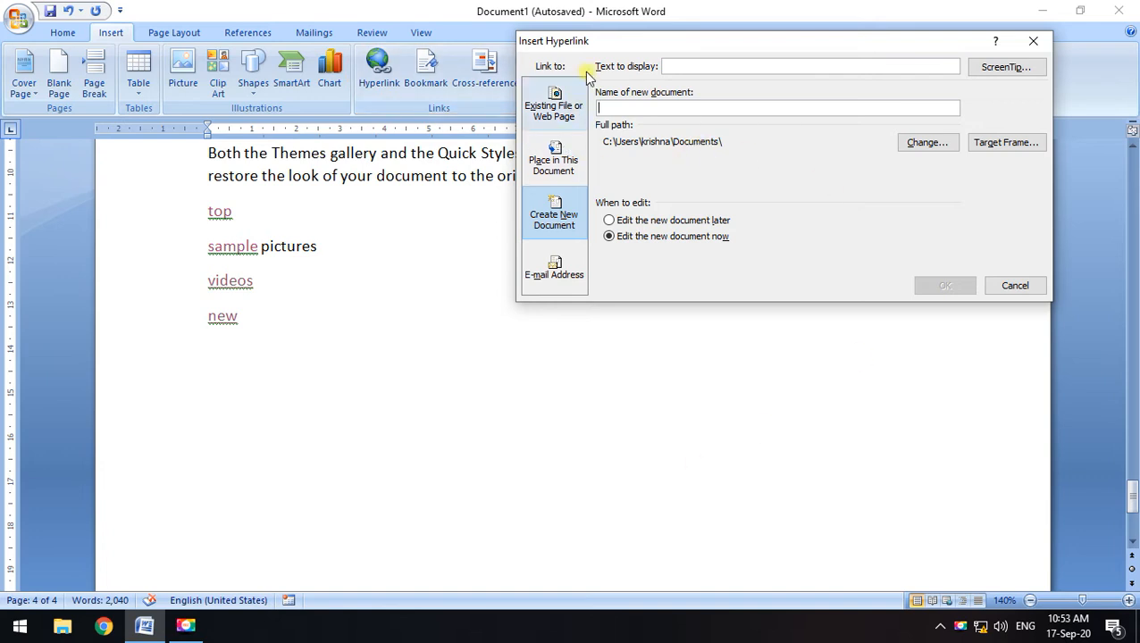
drag(605, 43, 610, 38)
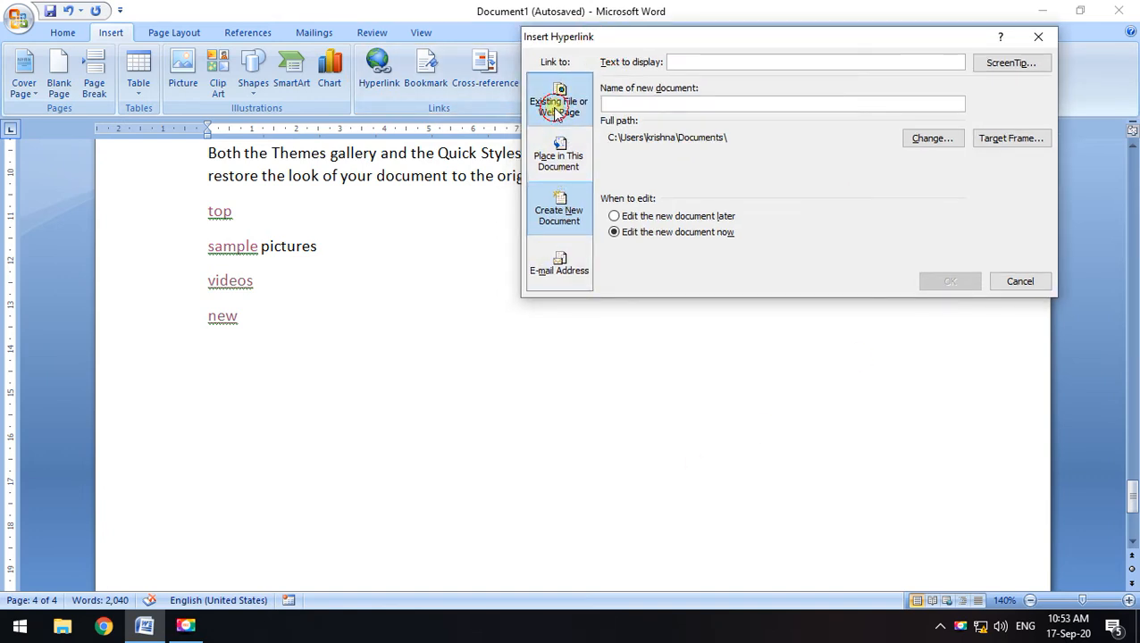
click(557, 105)
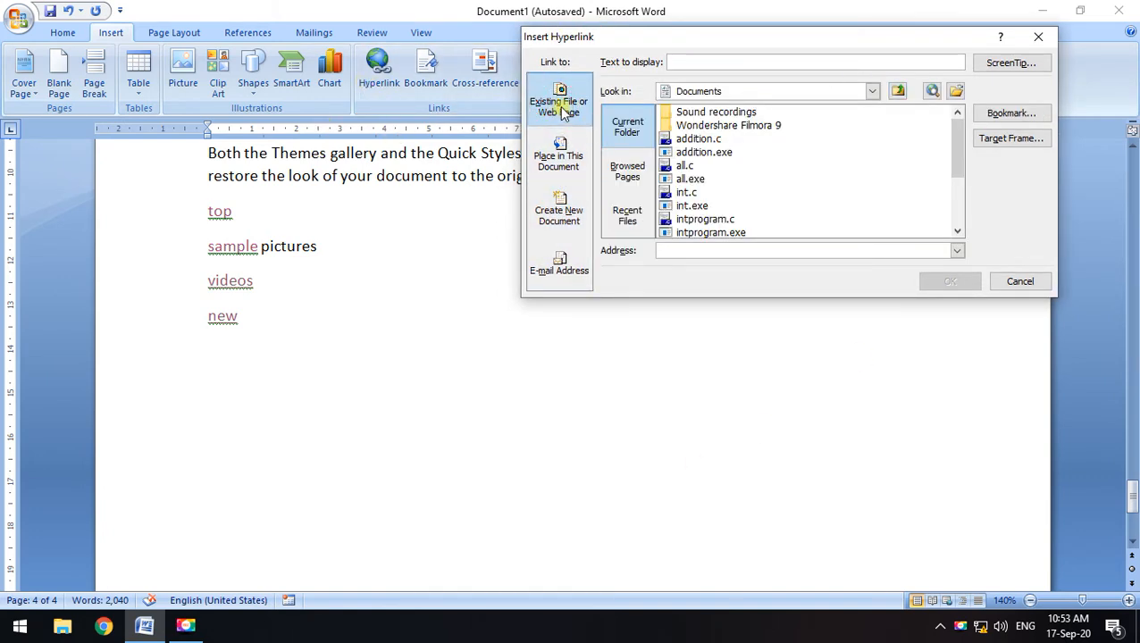
click(678, 250)
click(1014, 282)
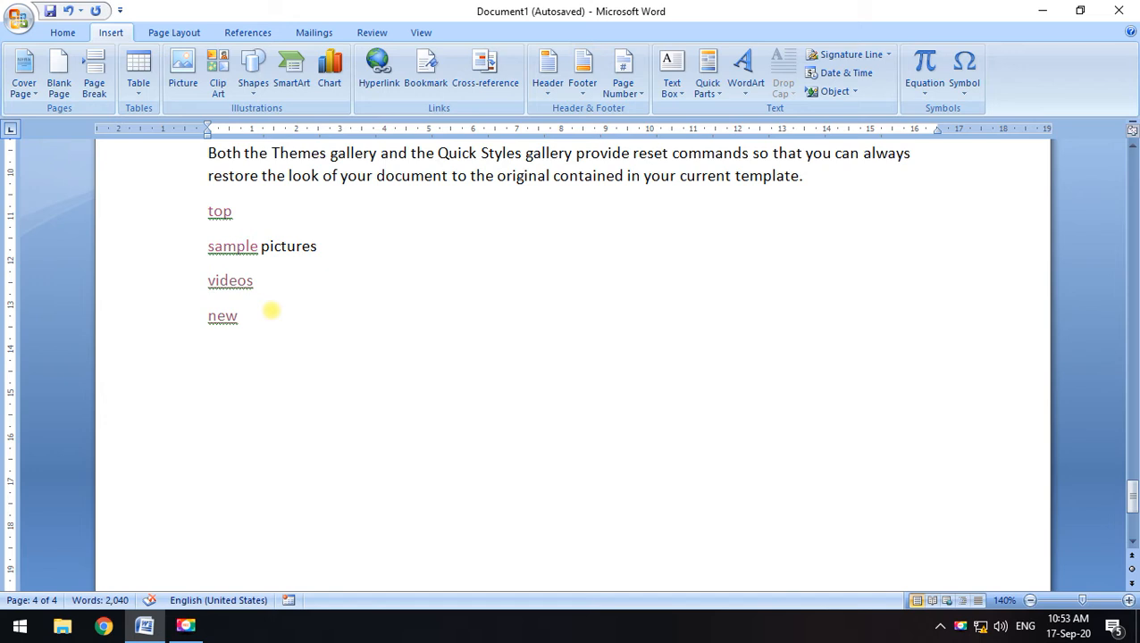
text(google)
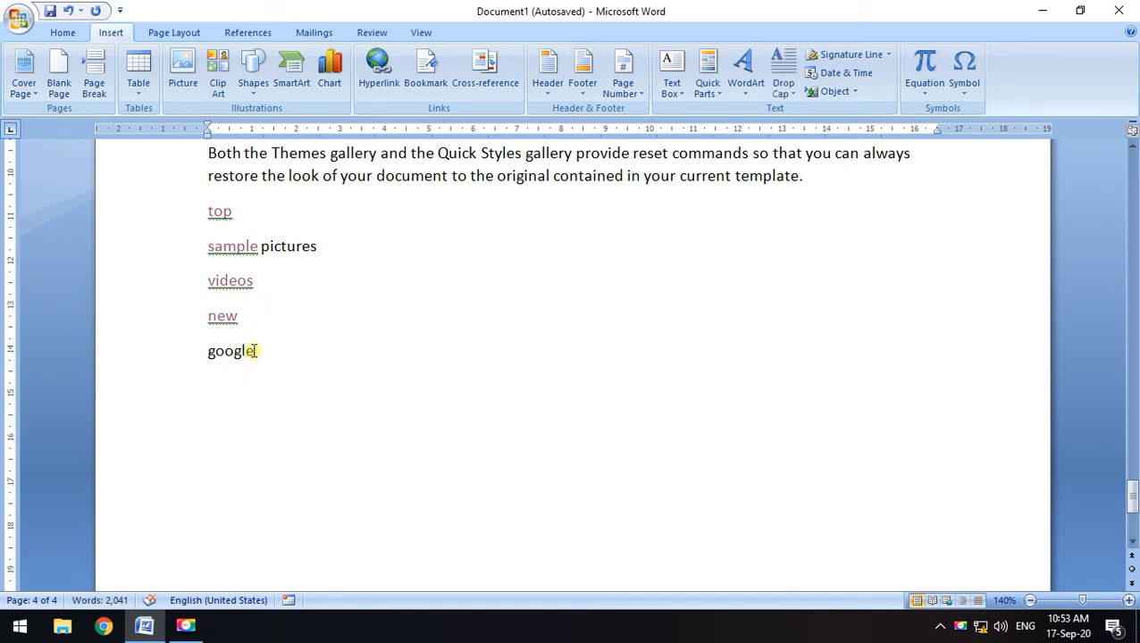
drag(257, 352, 196, 351)
click(379, 72)
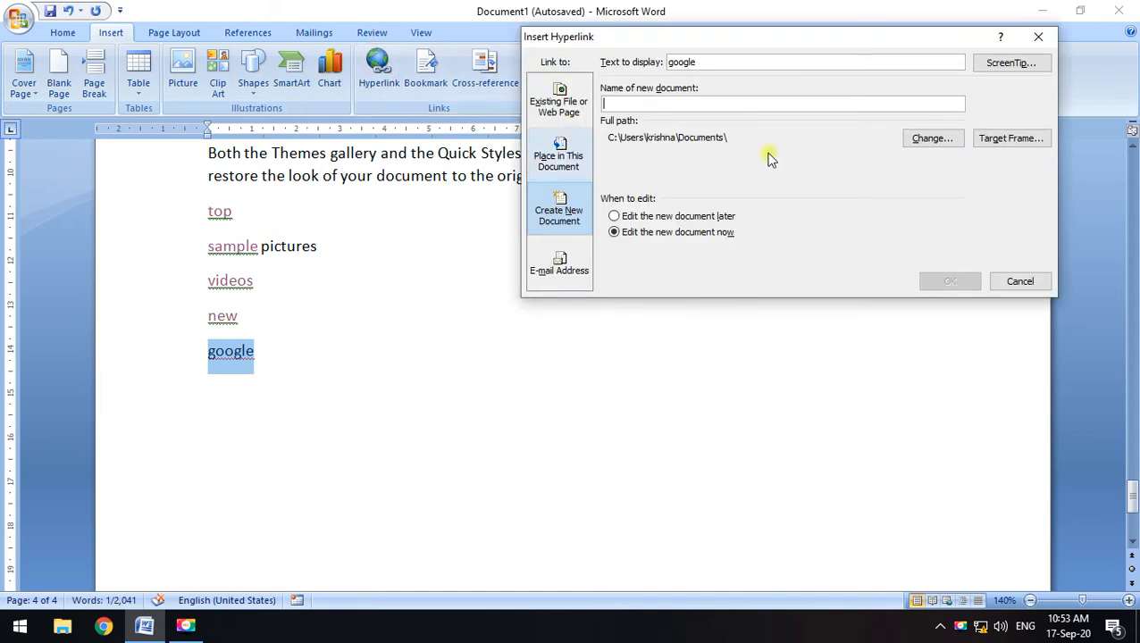
click(558, 103)
click(728, 250)
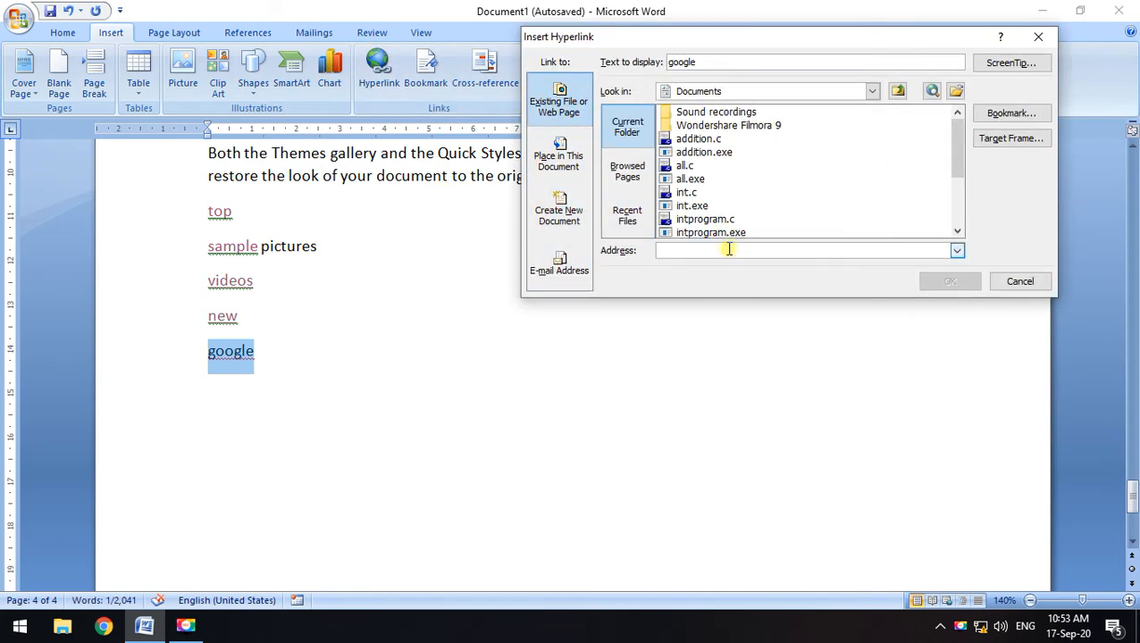
text(www.google.com)
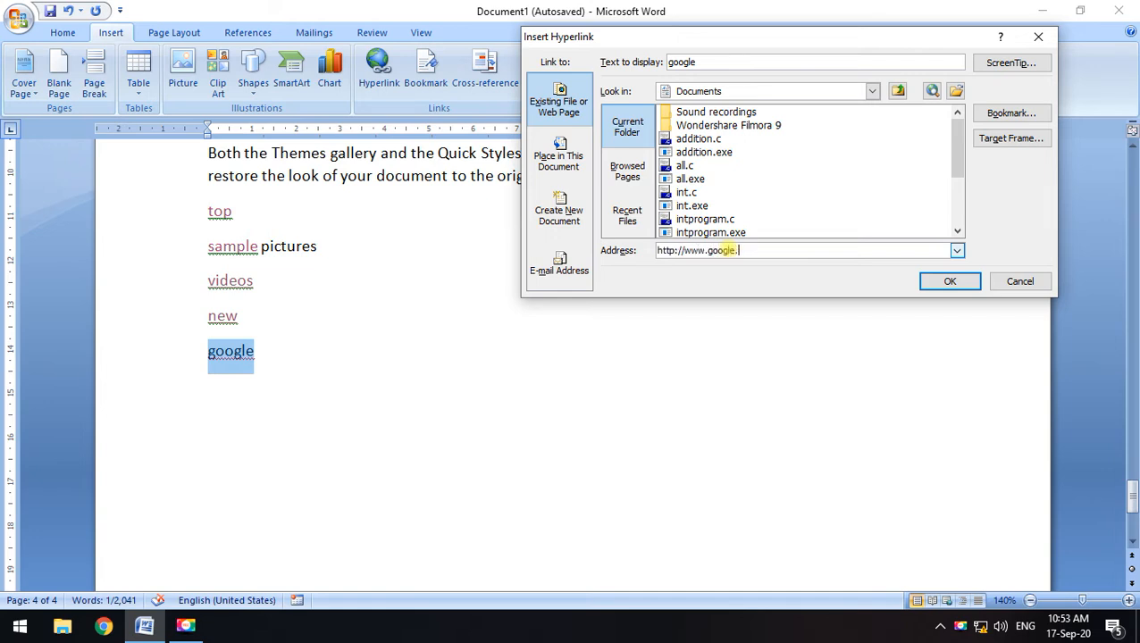
click(950, 281)
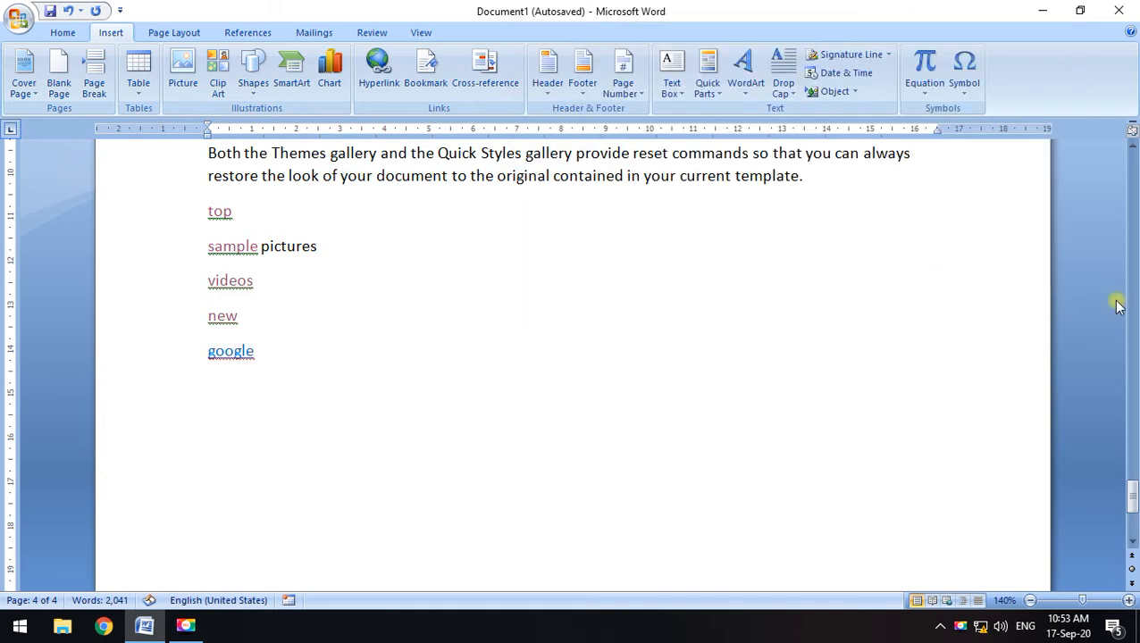
Test the google link twice, dismissing the 'Unable to open' warning each time
ctrl+click(234, 353)
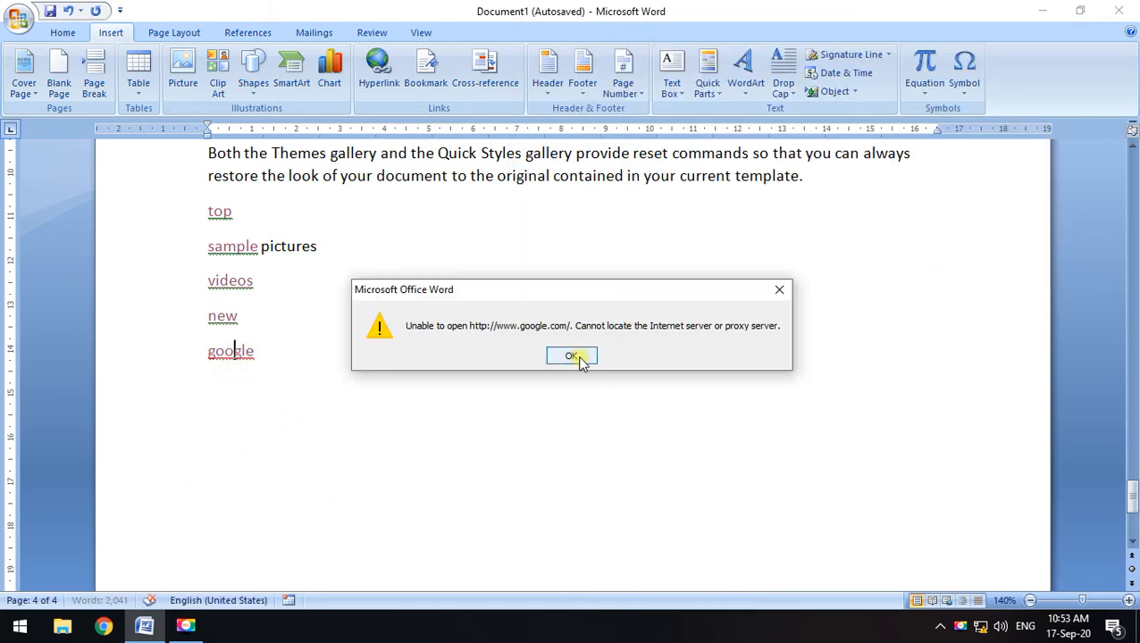
drag(604, 293, 664, 202)
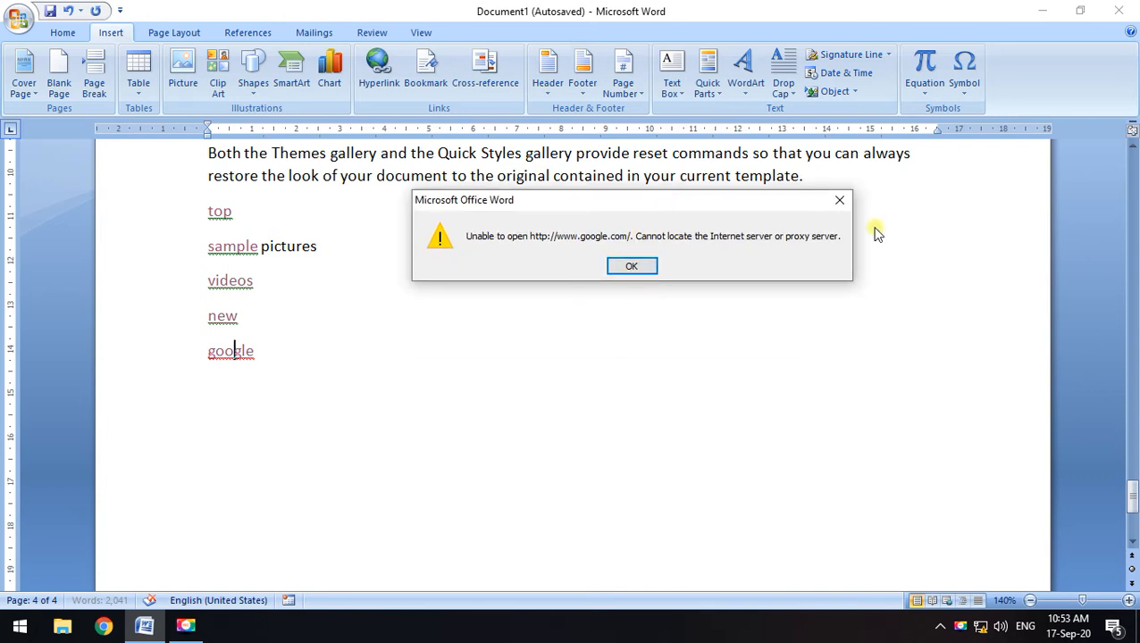
click(632, 265)
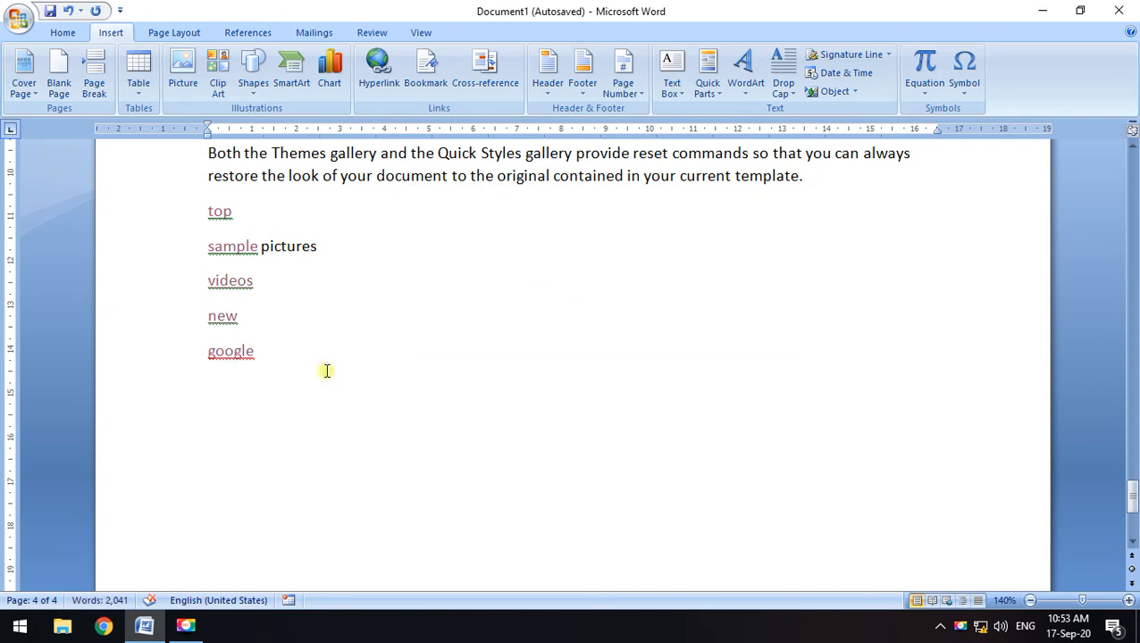
ctrl+click(229, 355)
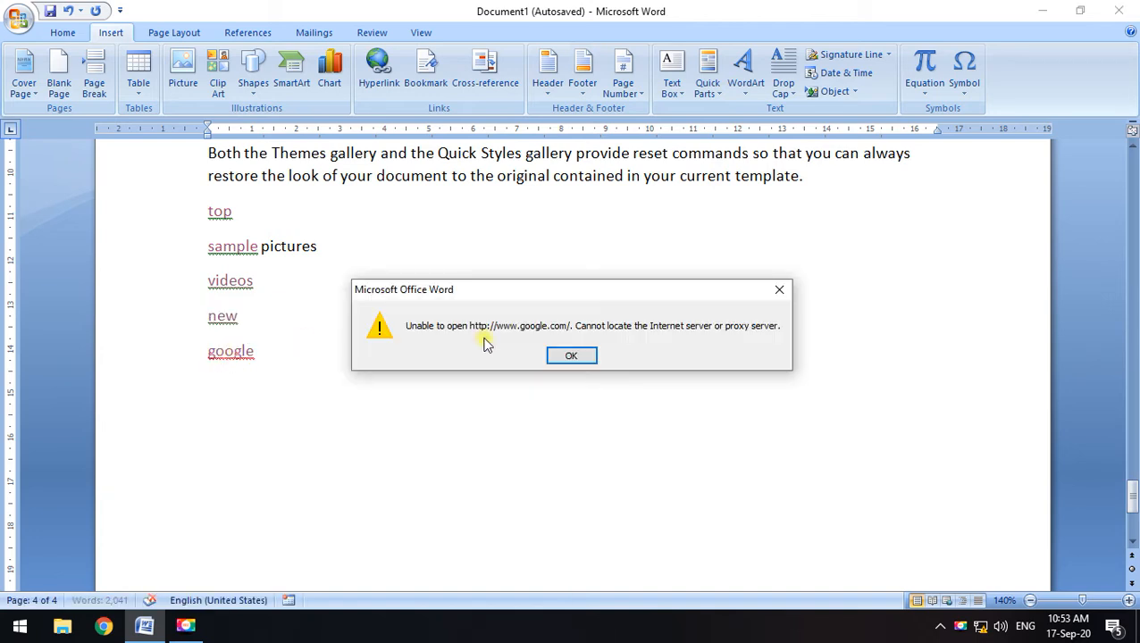
click(568, 356)
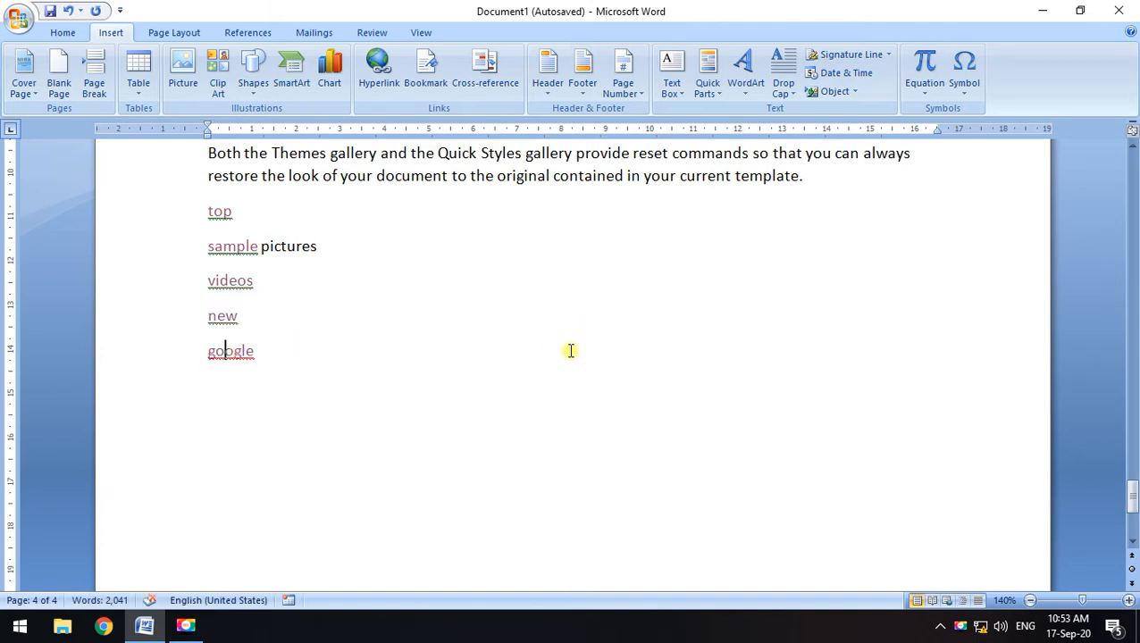
click(261, 343)
click(386, 82)
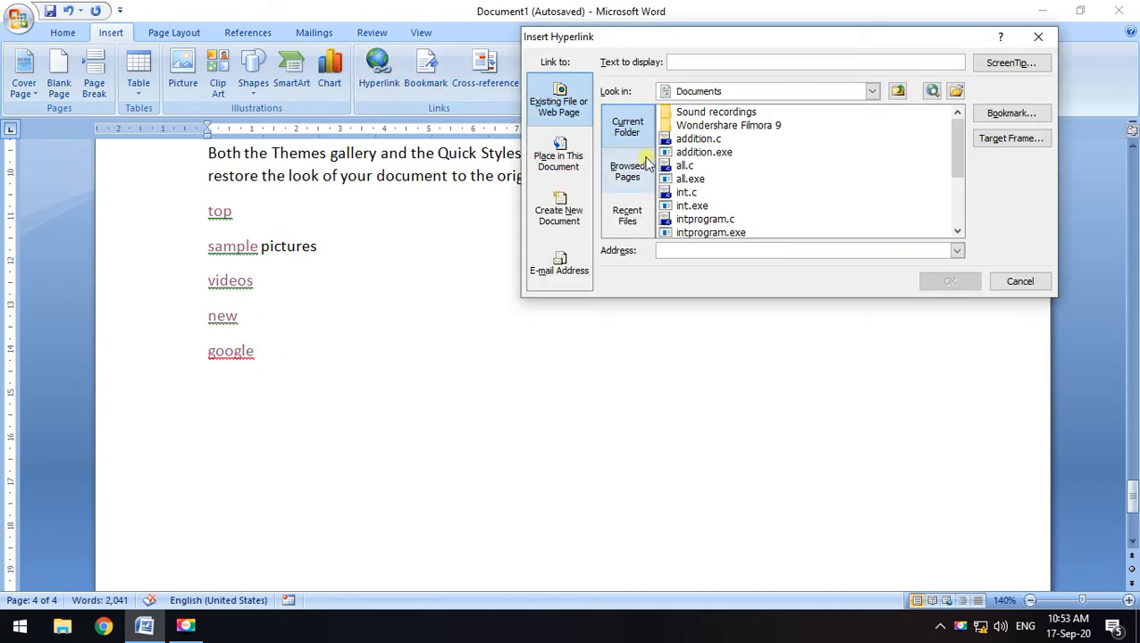
click(563, 264)
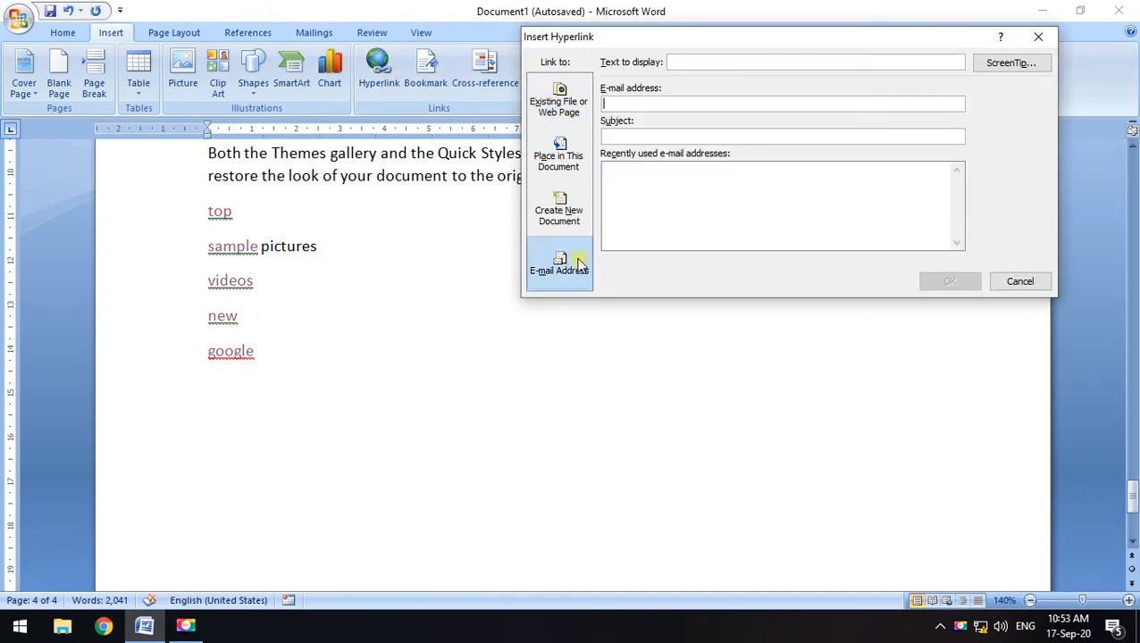
click(569, 109)
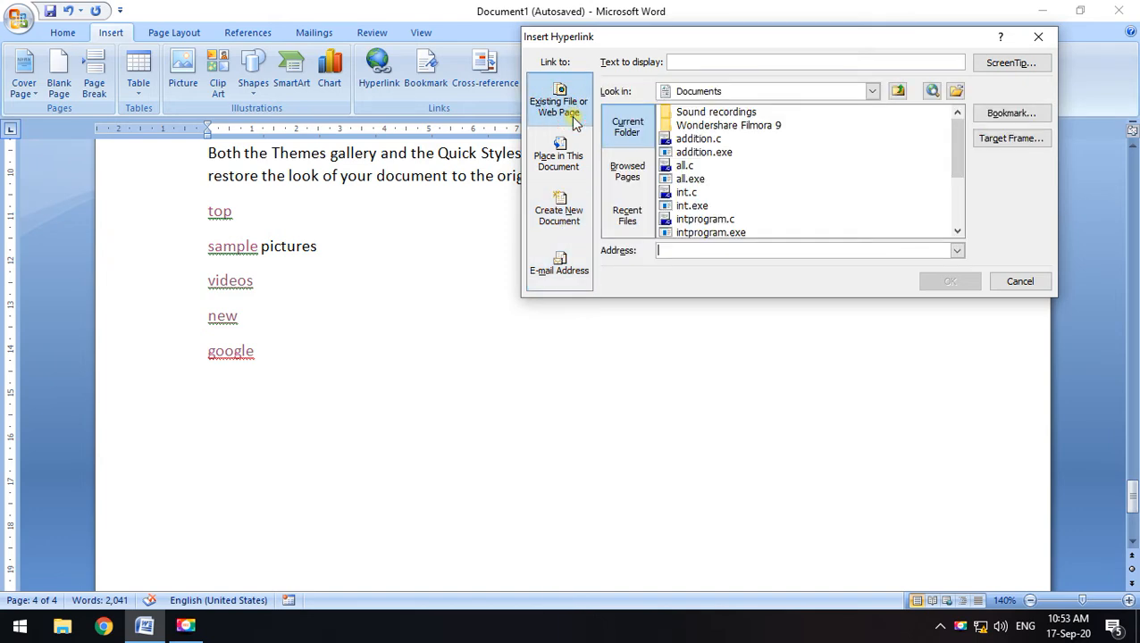
click(562, 159)
click(565, 212)
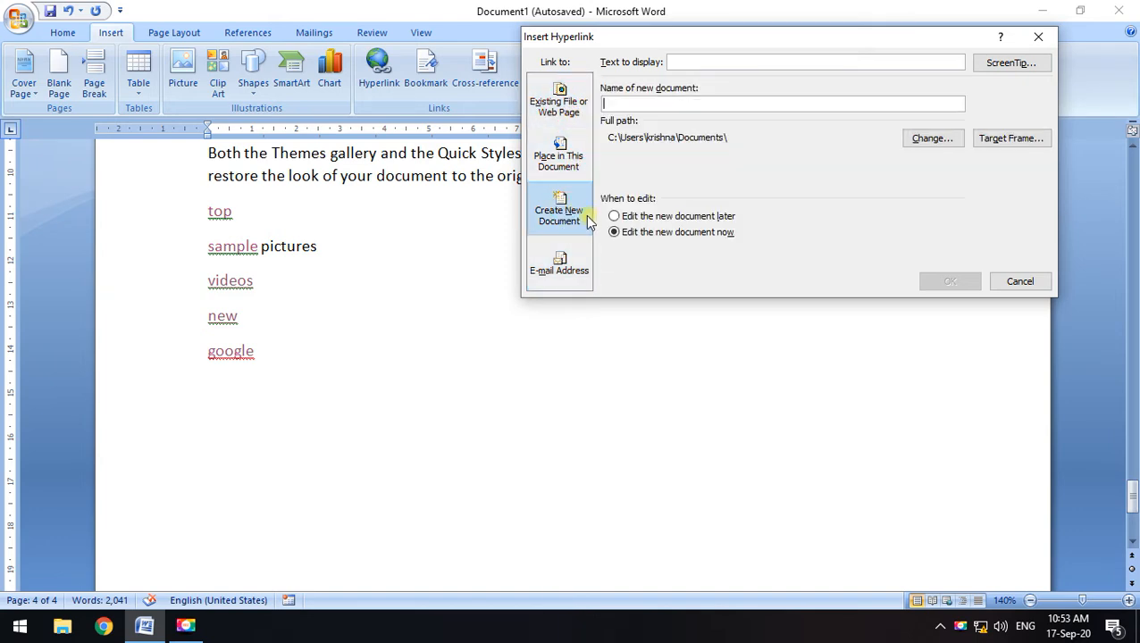
click(563, 161)
click(555, 102)
drag(590, 37, 556, 53)
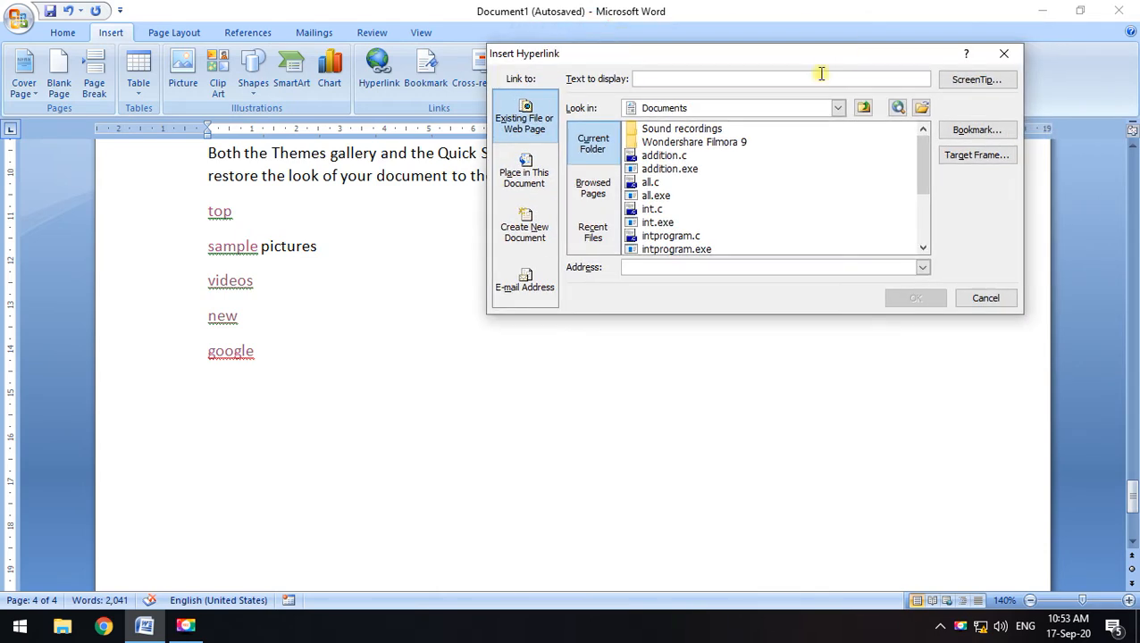
click(1006, 55)
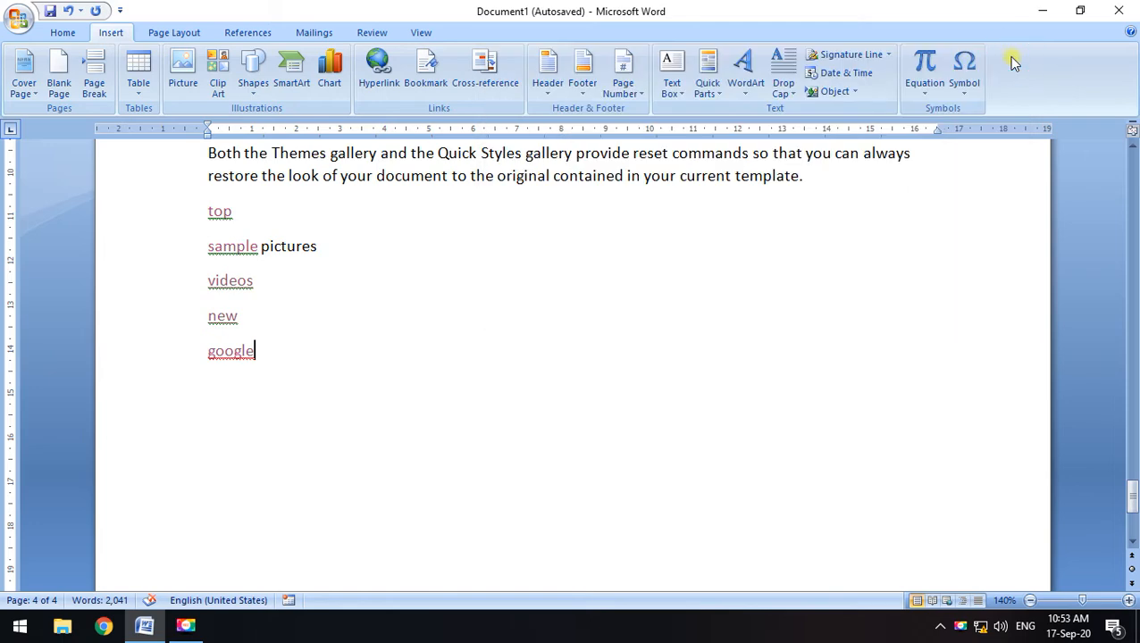
drag(300, 360, 186, 225)
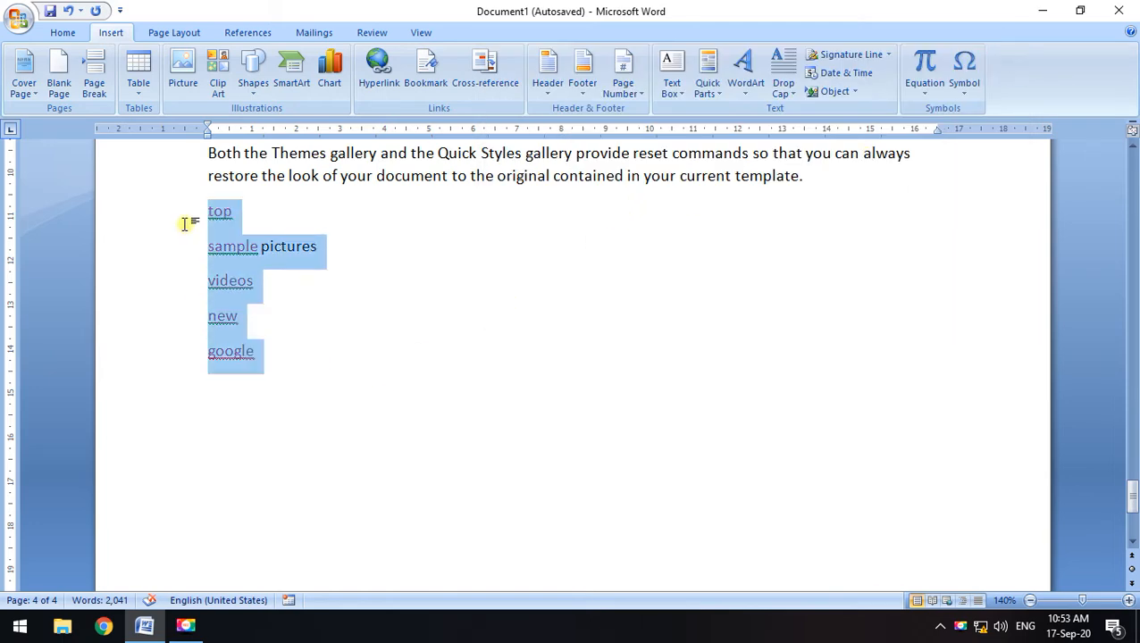
Add bookmark imp to the page 3 'To change the overall look' paragraph
click(476, 304)
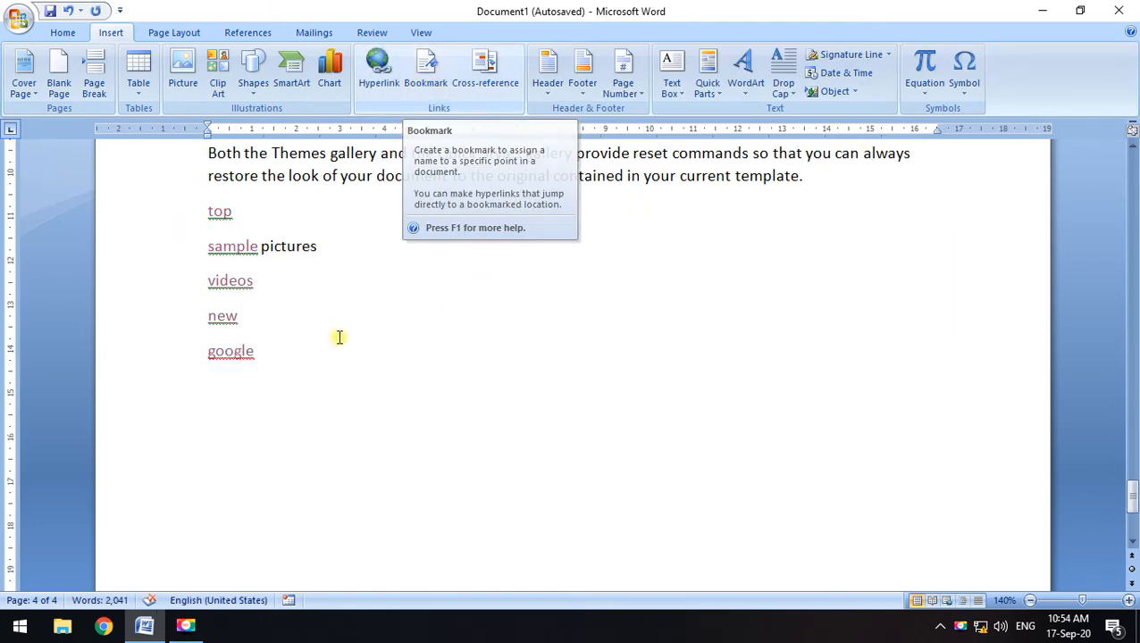
scroll(572, 518, up, 10)
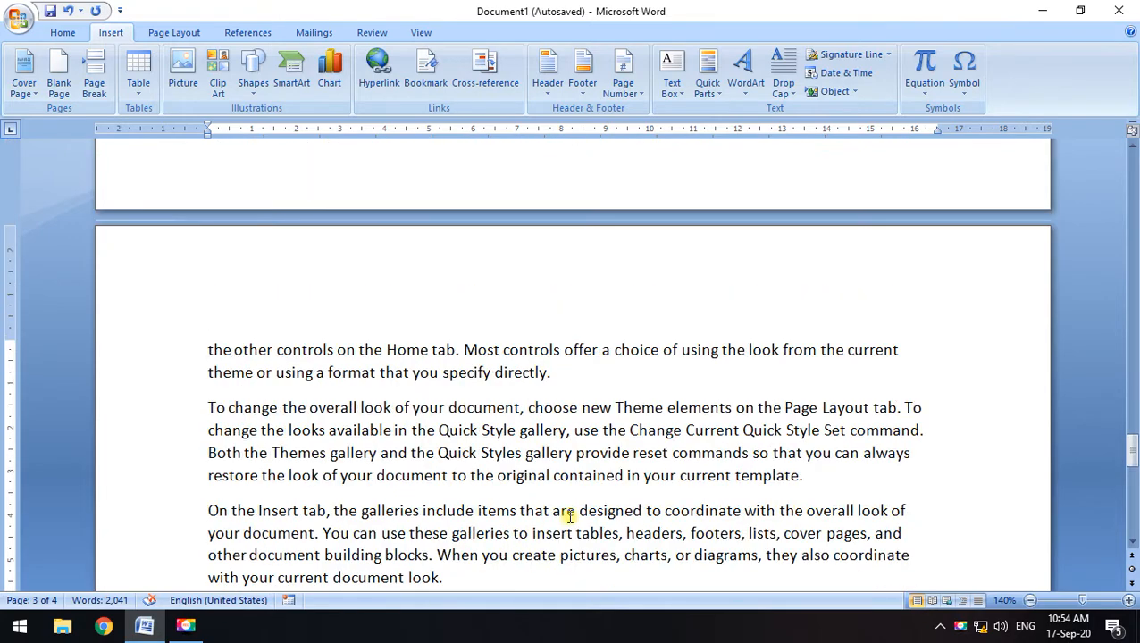
scroll(570, 516, up, 7)
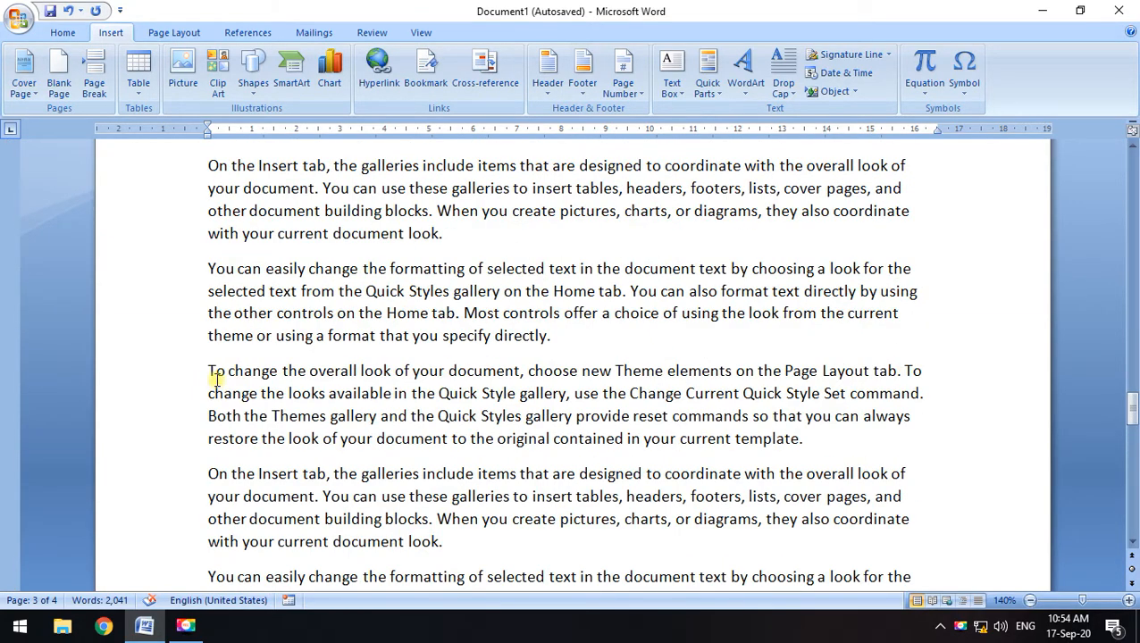
drag(211, 371, 806, 449)
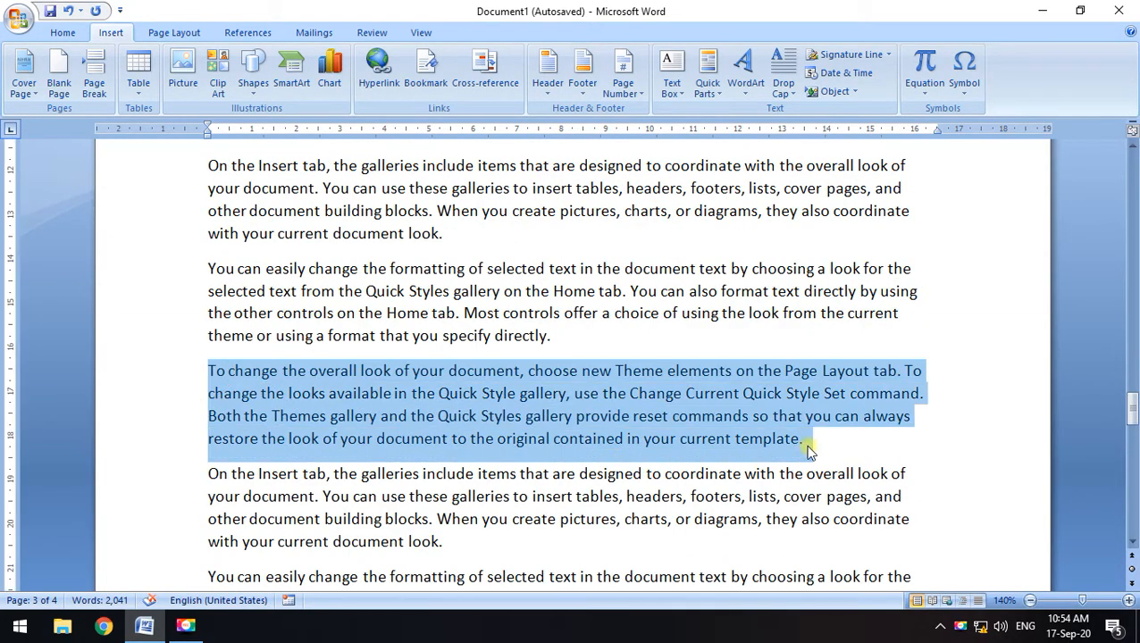
click(424, 71)
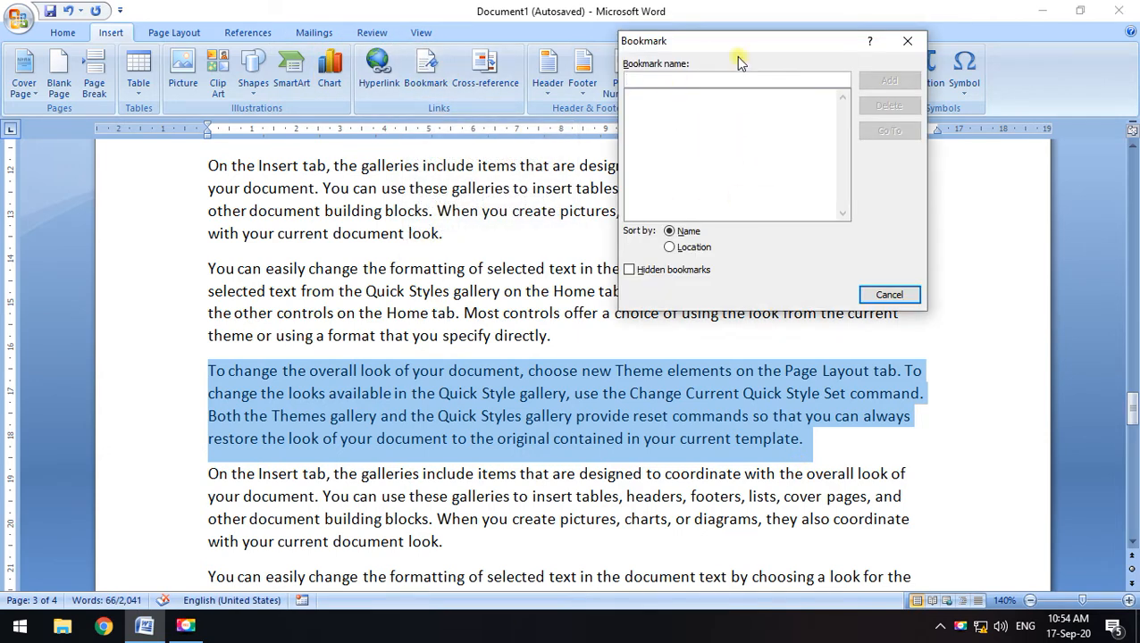
click(907, 42)
click(426, 71)
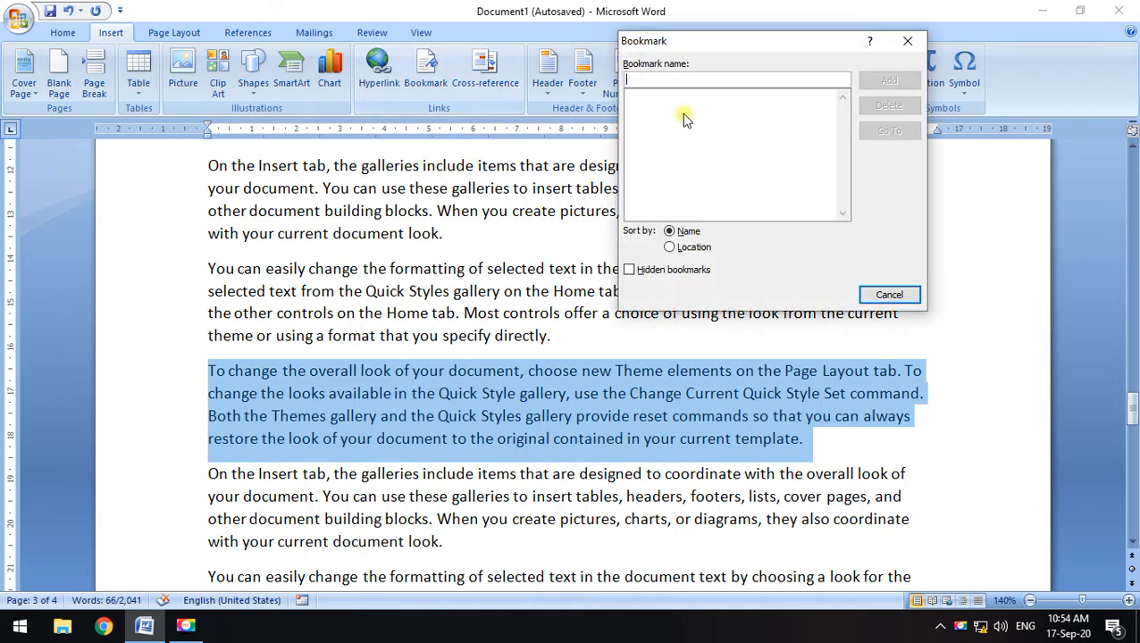
text(imp)
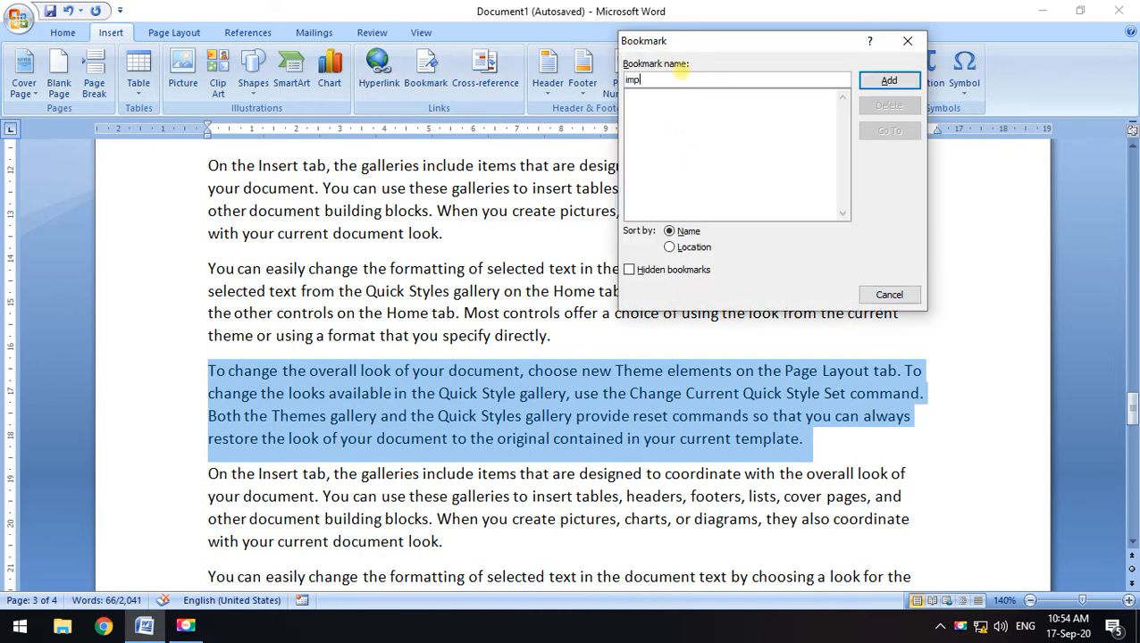
click(900, 86)
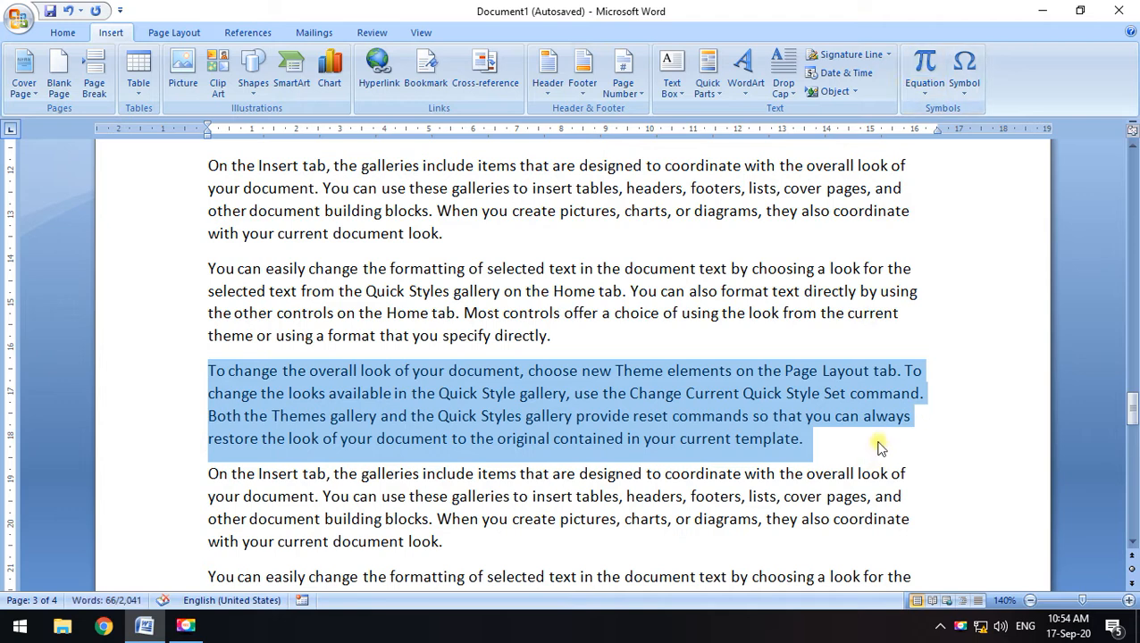
click(205, 391)
drag(203, 366, 817, 441)
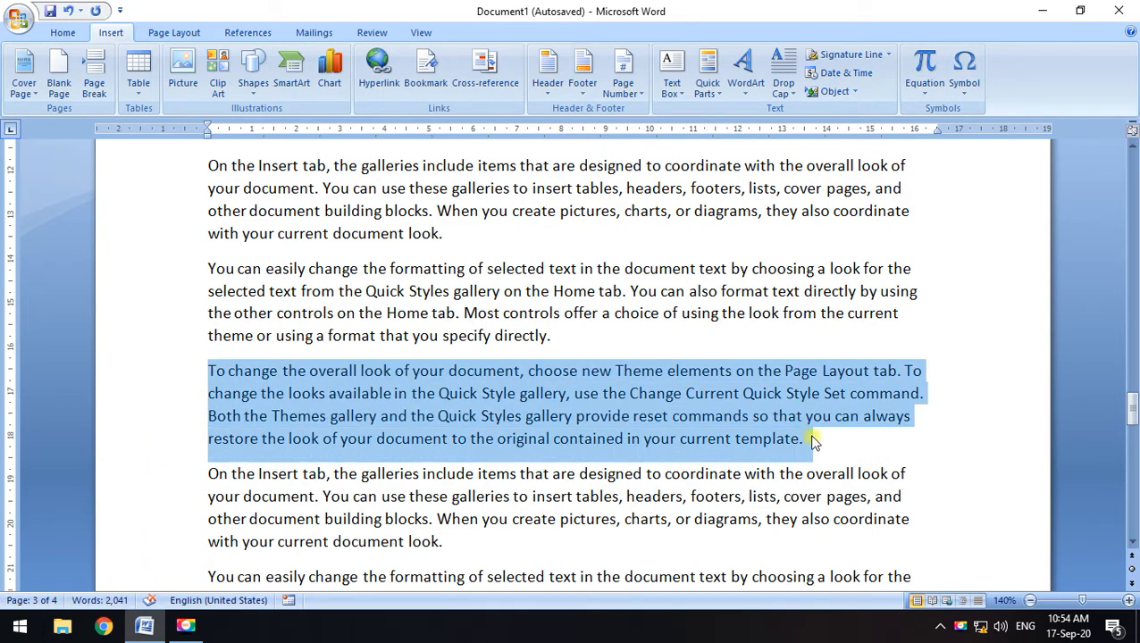
Bold the bookmarked paragraph and move the insertion point elsewhere in the document
key(ctrl+b)
click(965, 441)
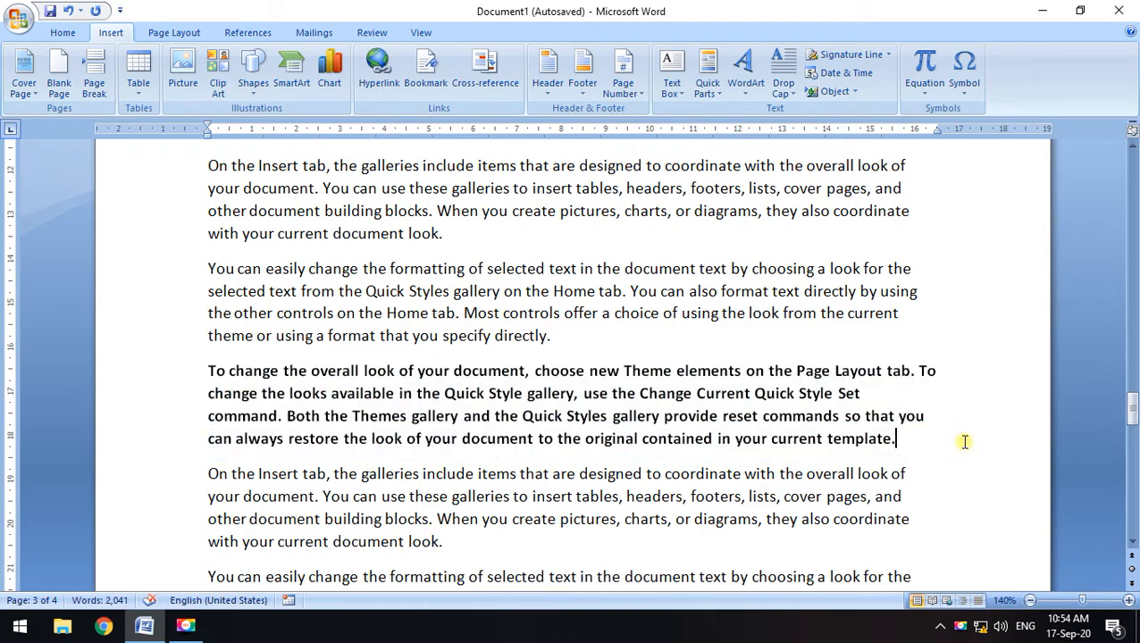
scroll(642, 438, down, 12)
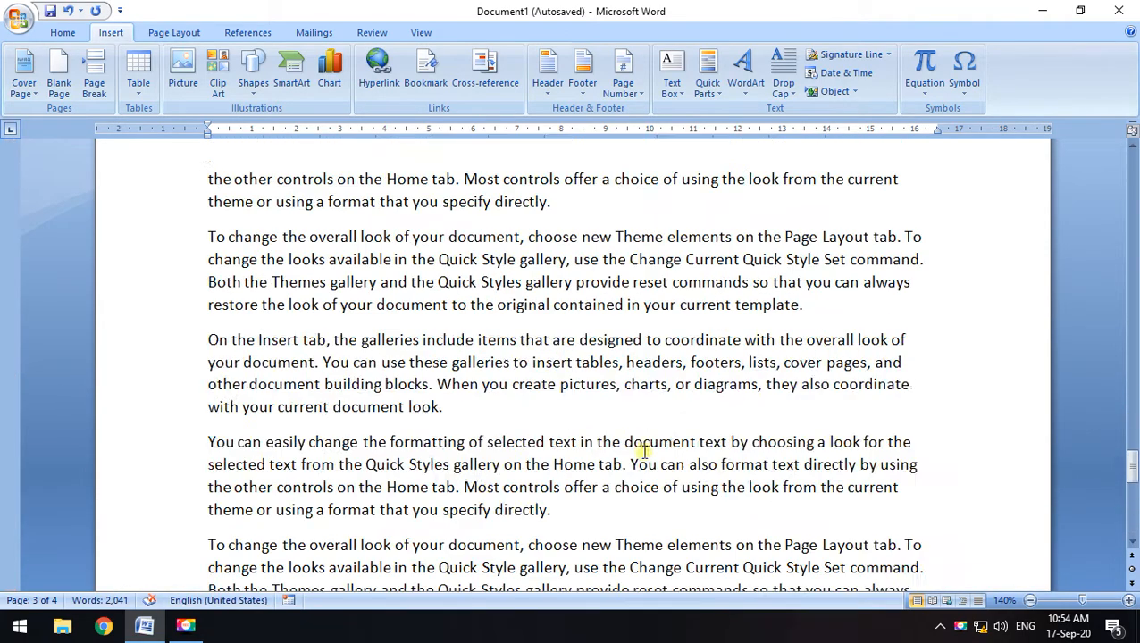
scroll(697, 482, up, 12)
scroll(759, 554, down, 6)
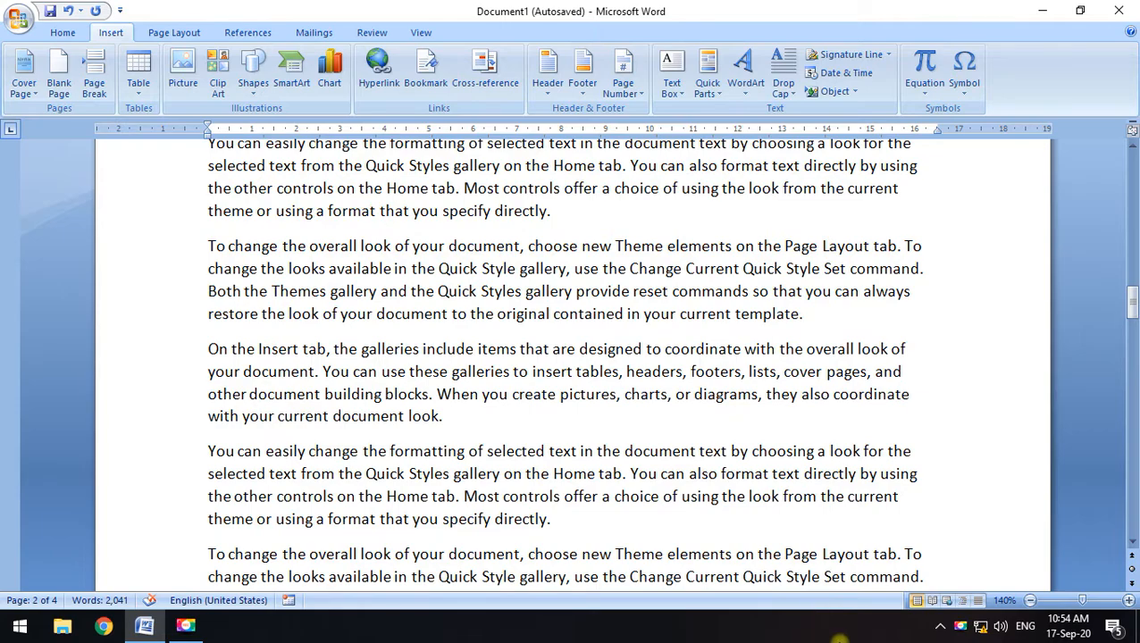
scroll(422, 365, down, 2)
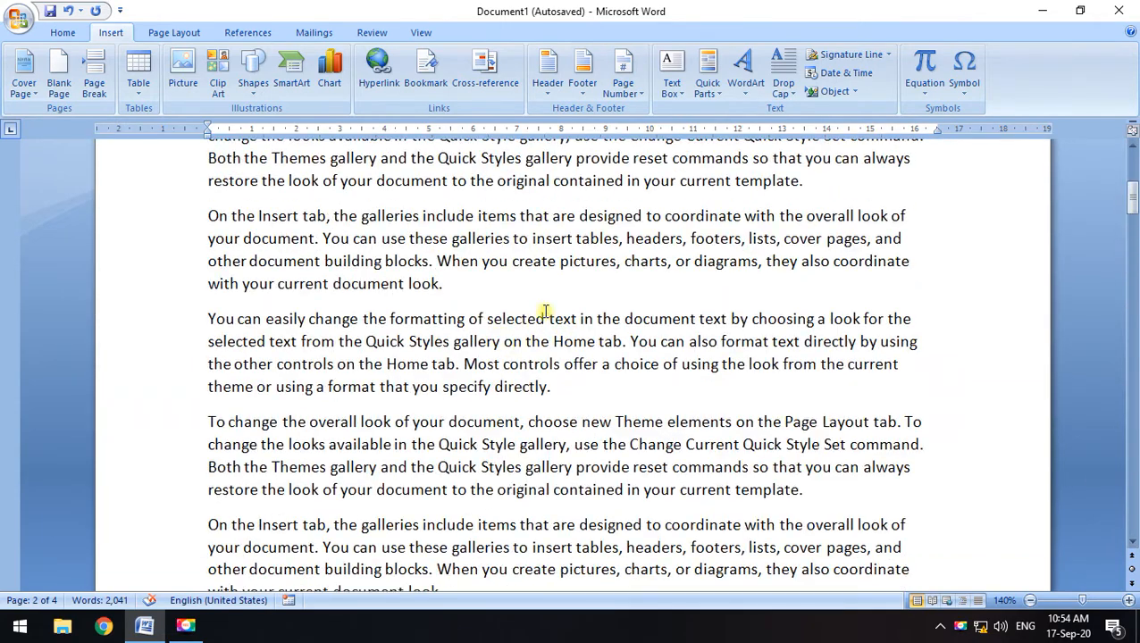
click(605, 236)
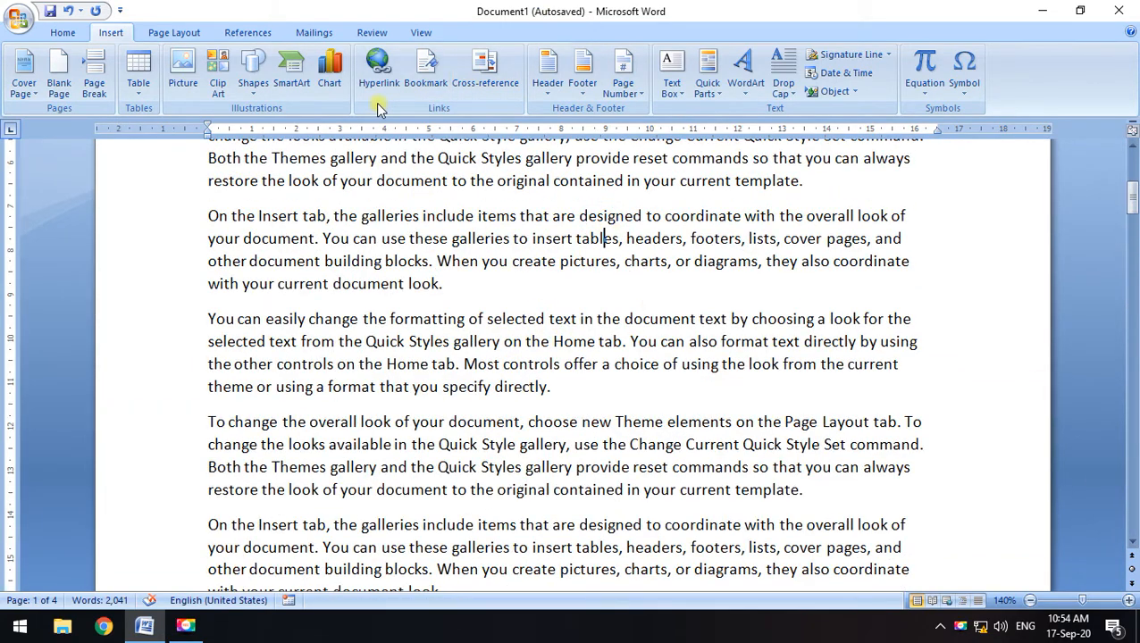
Go To the imp bookmark from the Bookmark dialog, then close it
click(427, 76)
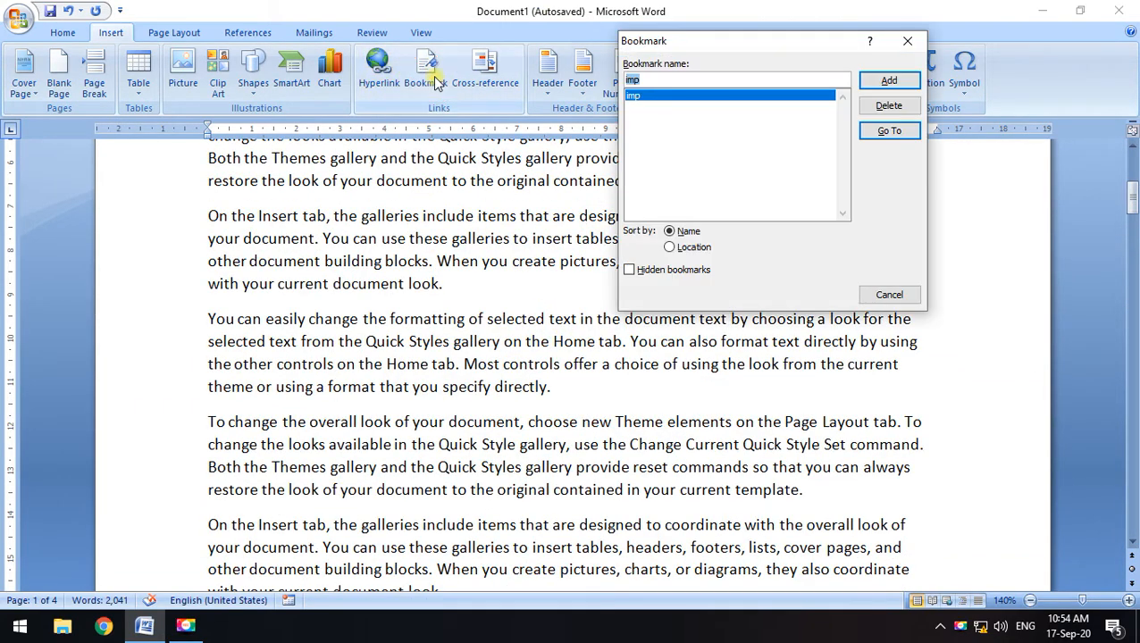
click(889, 131)
drag(780, 62, 693, 286)
click(724, 275)
scroll(420, 423, up, 2)
click(420, 424)
scroll(426, 433, down, 2)
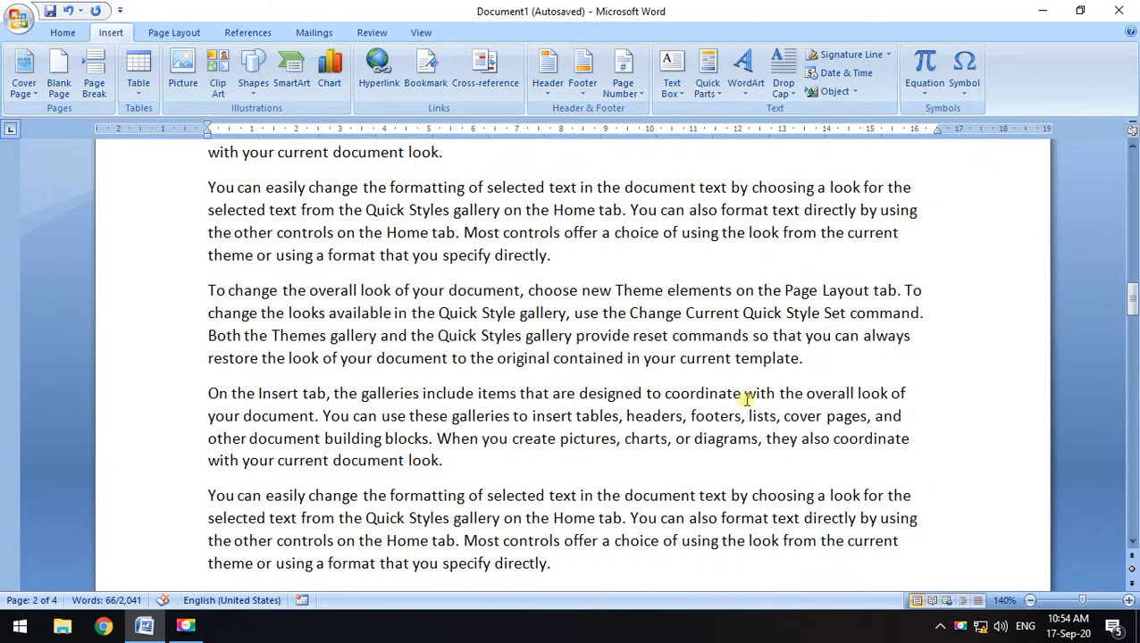
Colour the 'To change the overall look' paragraph text red
drag(829, 365, 209, 291)
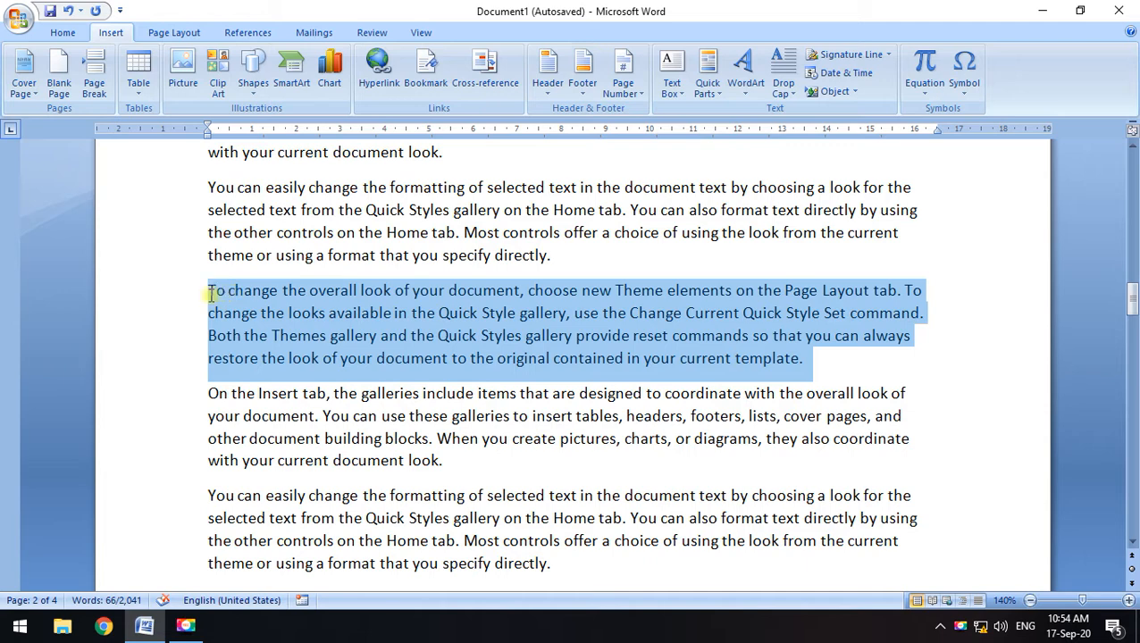
click(64, 34)
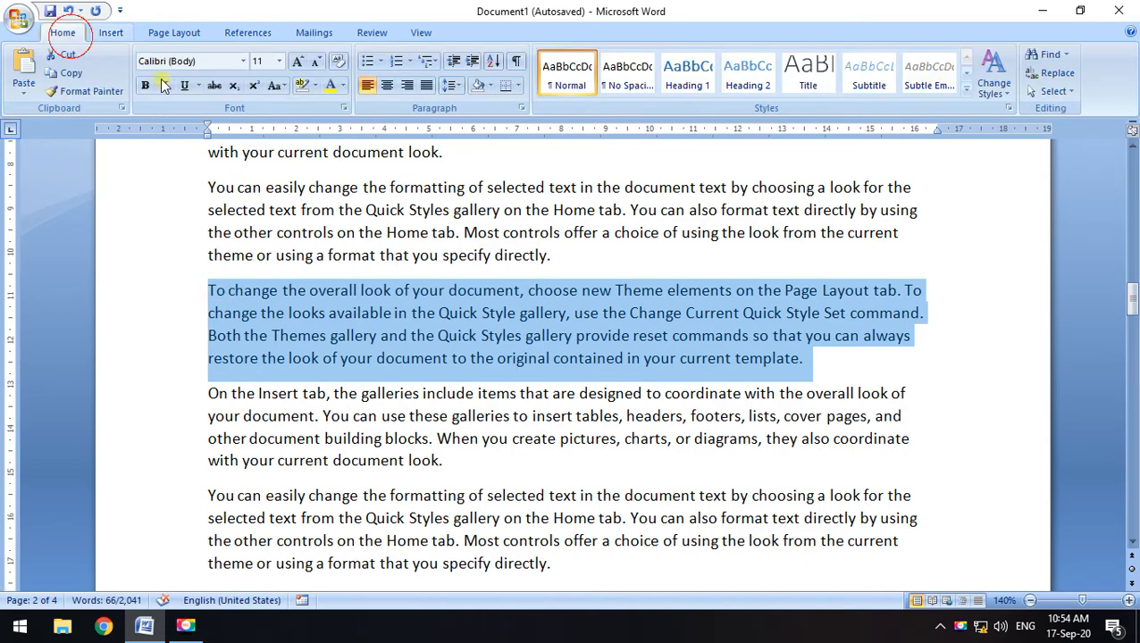
click(343, 86)
click(342, 235)
click(865, 387)
Add a second bookmark named 'red' to the red paragraph
drag(810, 358, 207, 282)
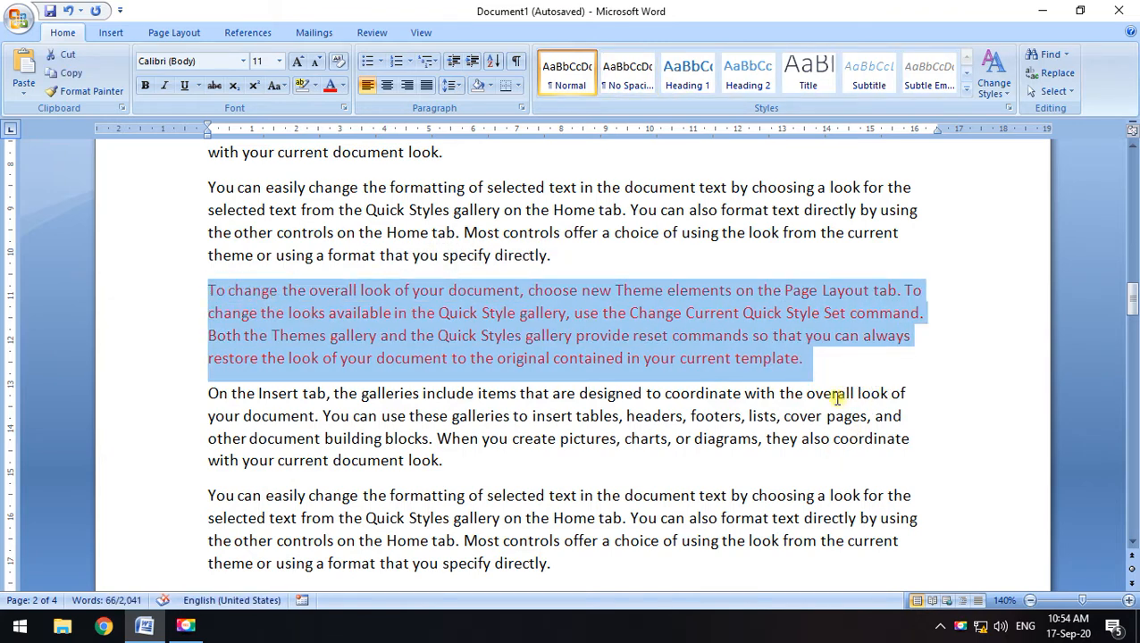
click(111, 32)
click(376, 72)
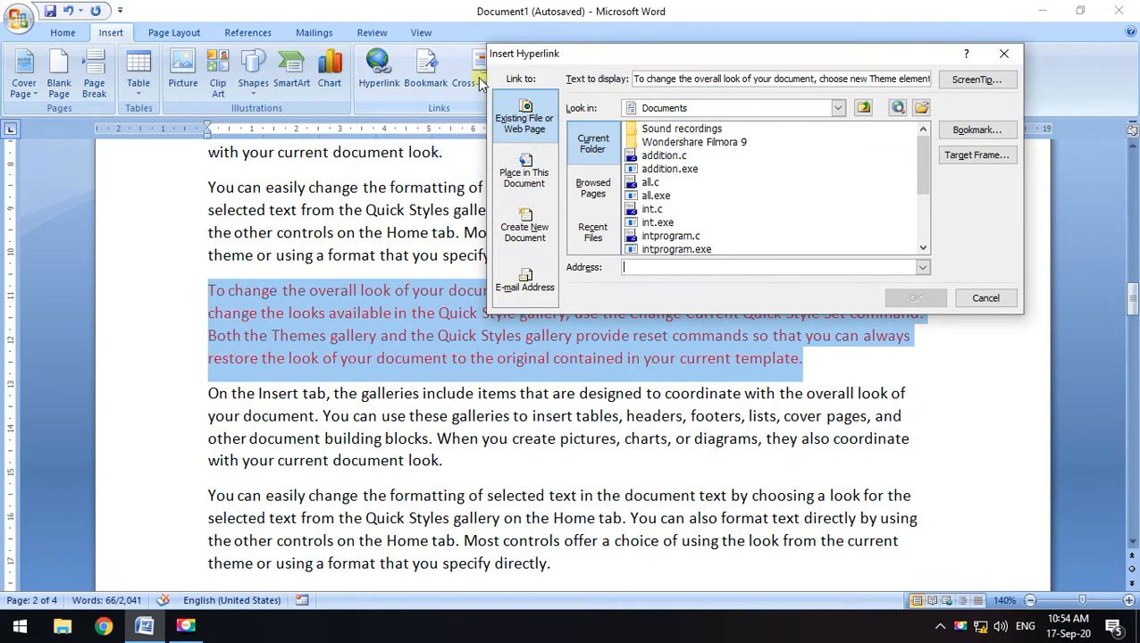
click(998, 54)
click(425, 72)
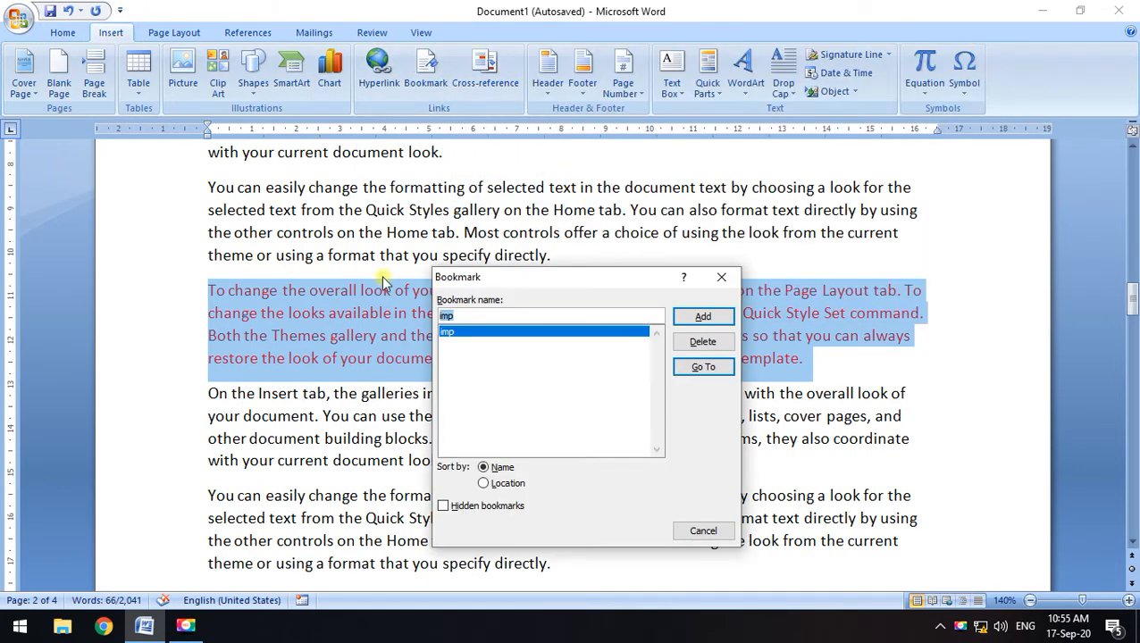
drag(513, 286, 668, 168)
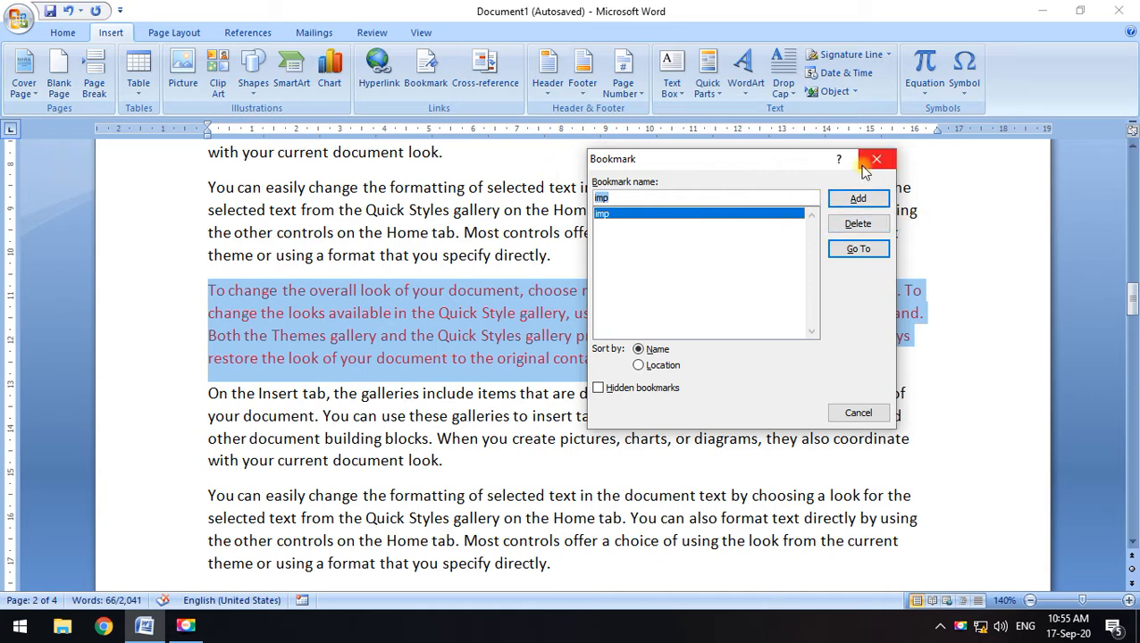
text(red)
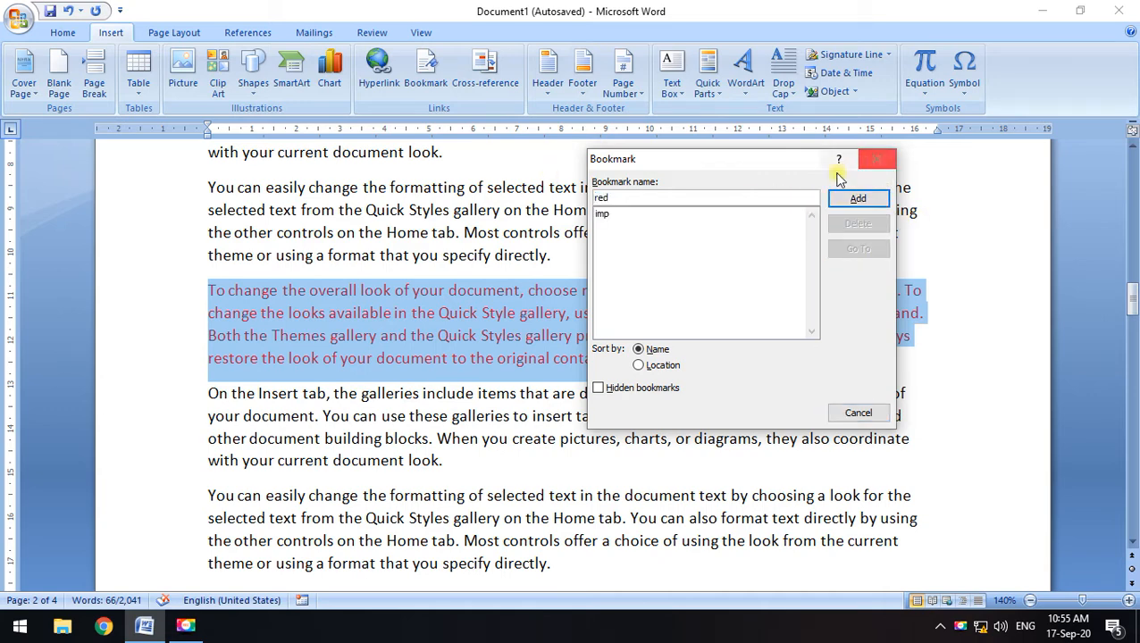
click(862, 201)
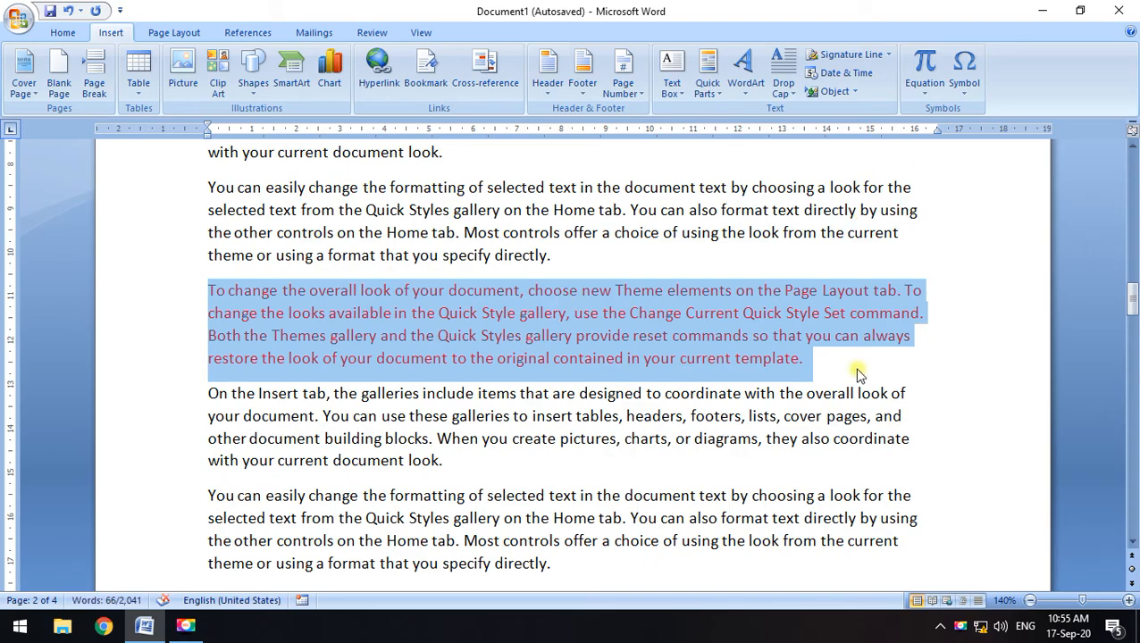
Deselect the paragraph and scroll down to page 3
click(789, 372)
scroll(611, 372, down, 15)
scroll(552, 426, down, 10)
Jump to the paragraph bookmarked 'red' with the Bookmark dialog's Go To
drag(206, 295, 898, 368)
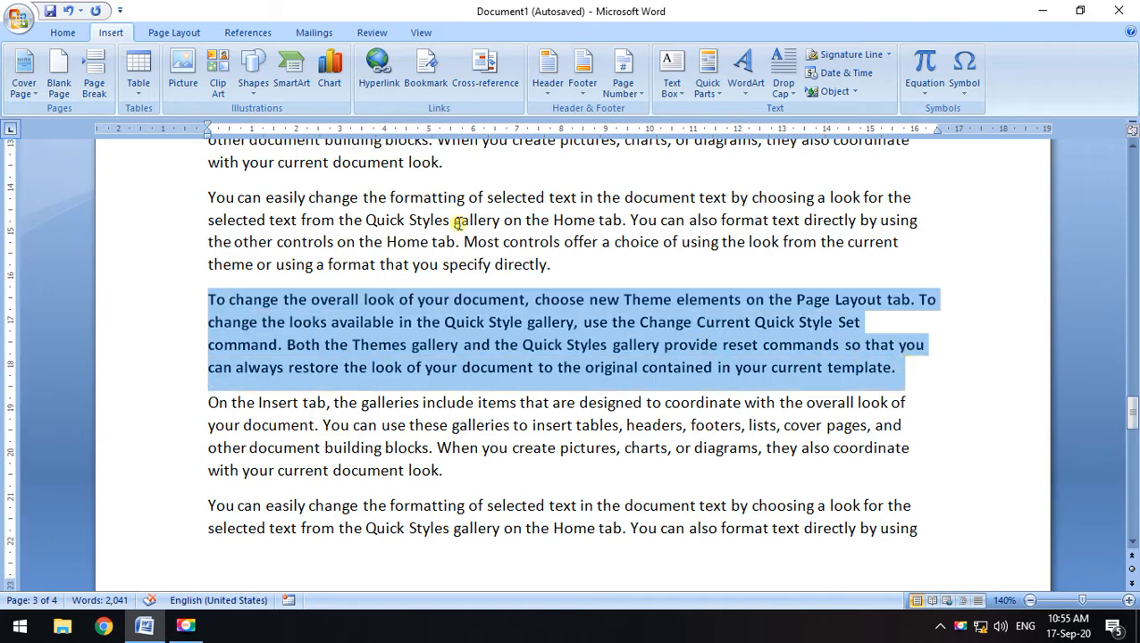
click(429, 76)
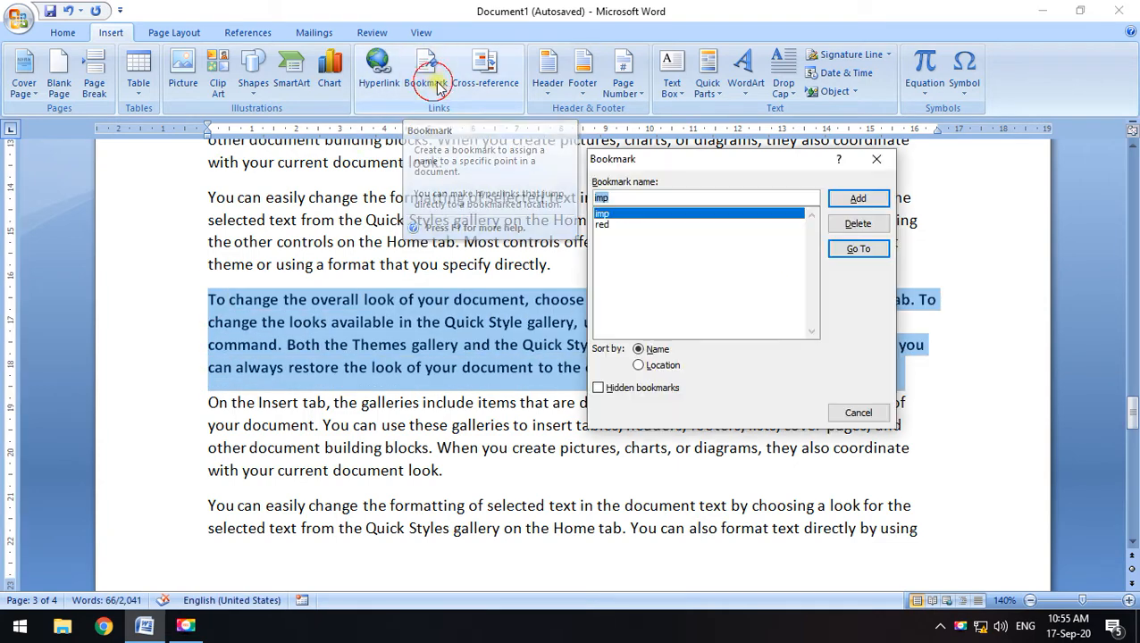
click(601, 226)
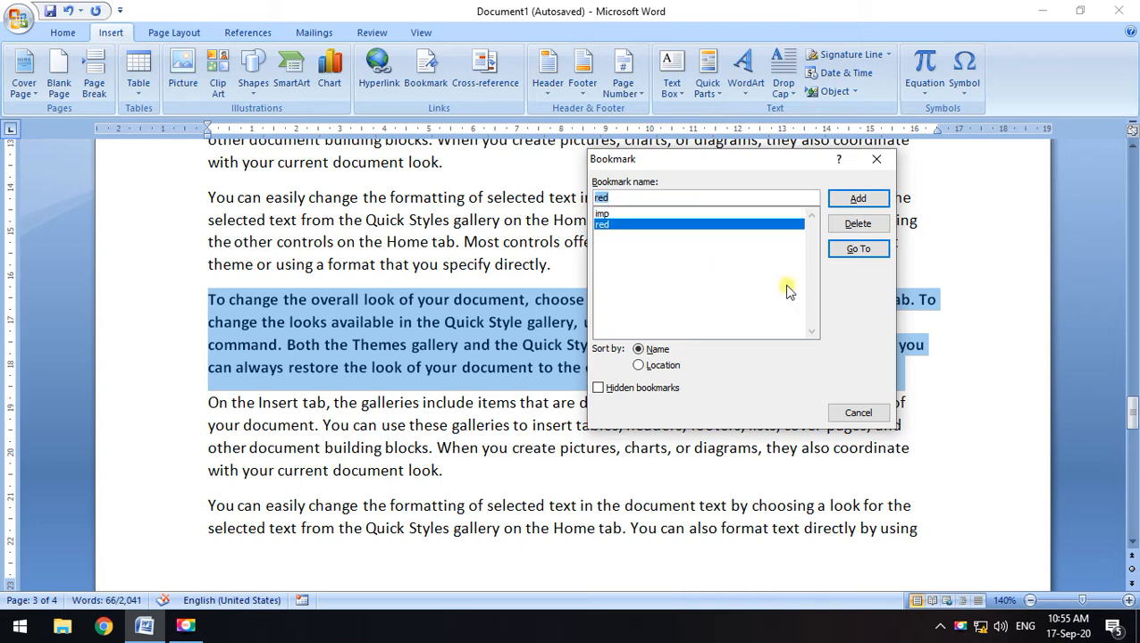
click(858, 248)
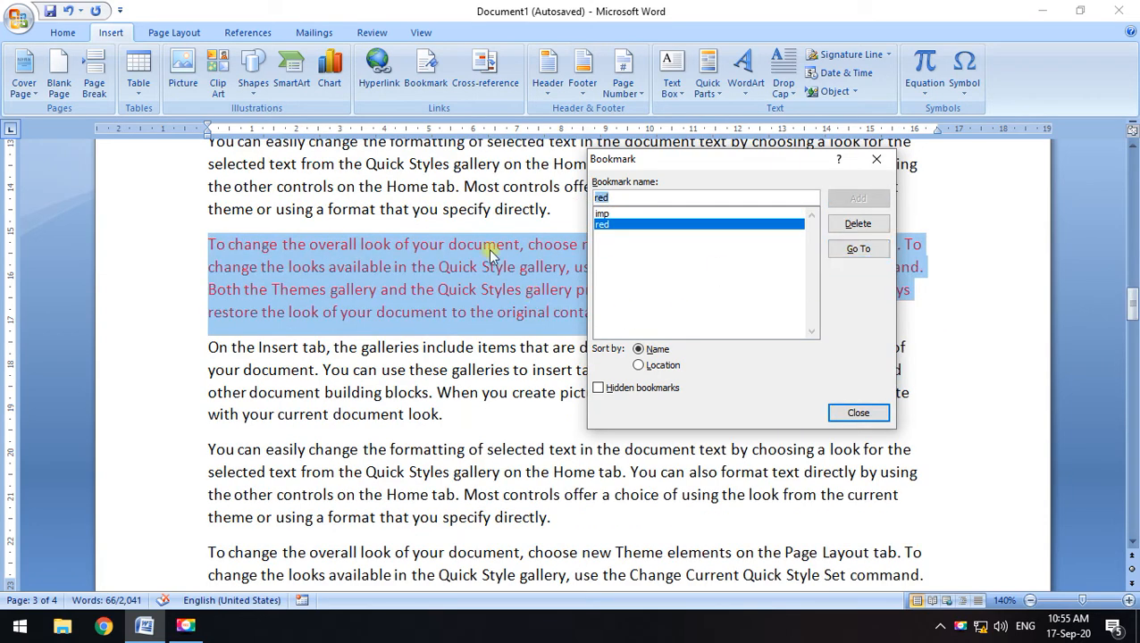
click(876, 159)
click(469, 289)
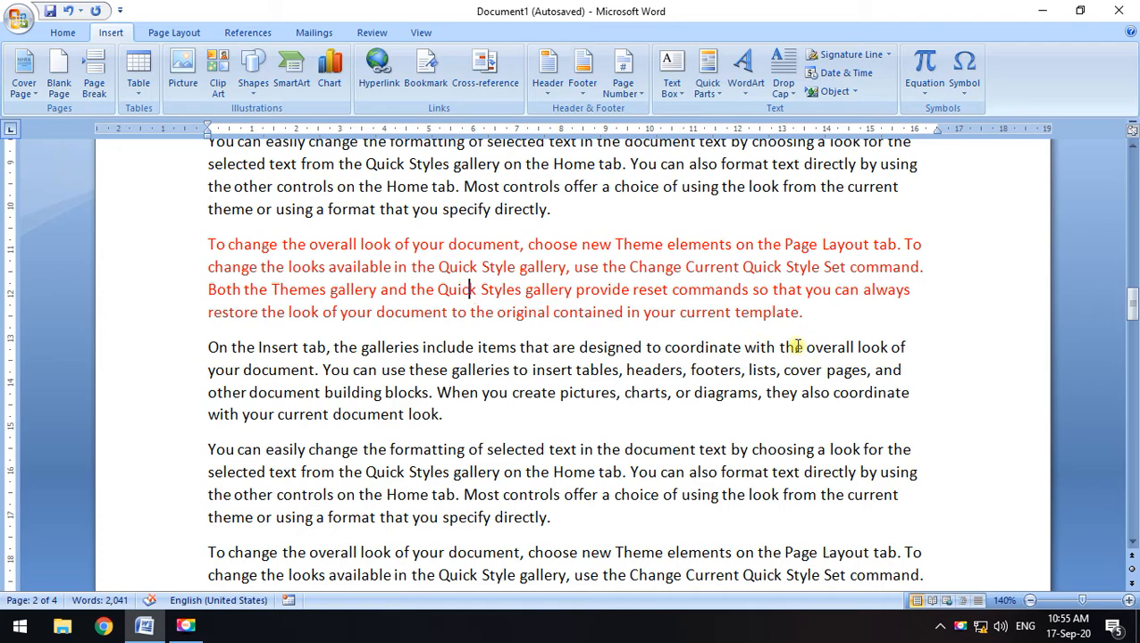
Reopen the bookmark list to check it, then close it again
scroll(798, 331, up, 1)
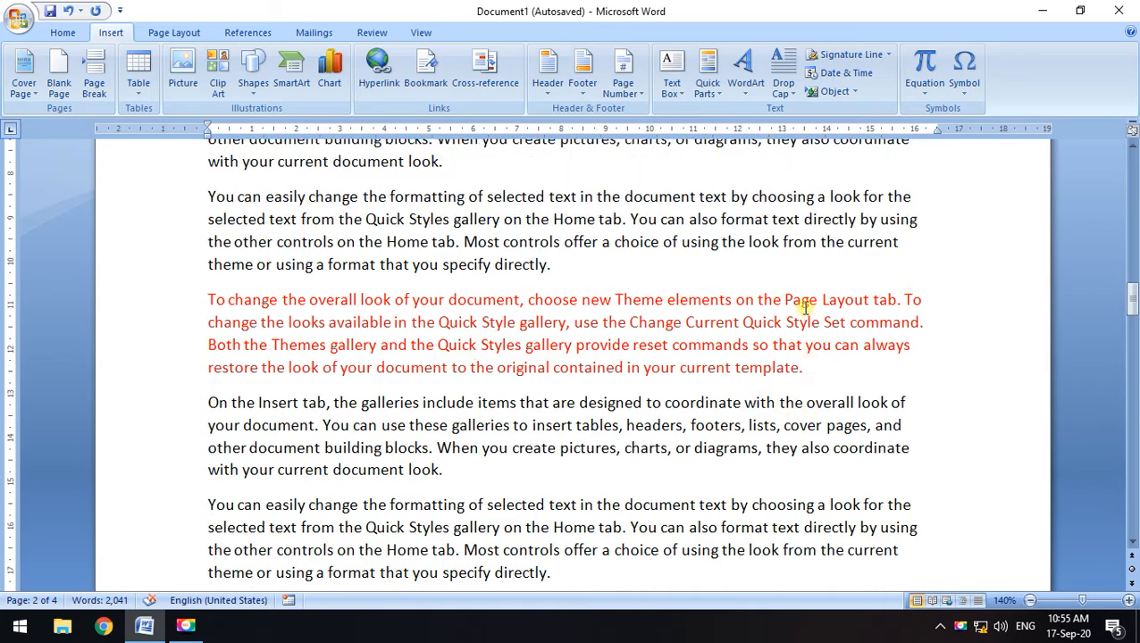
scroll(802, 331, down, 4)
scroll(700, 408, up, 3)
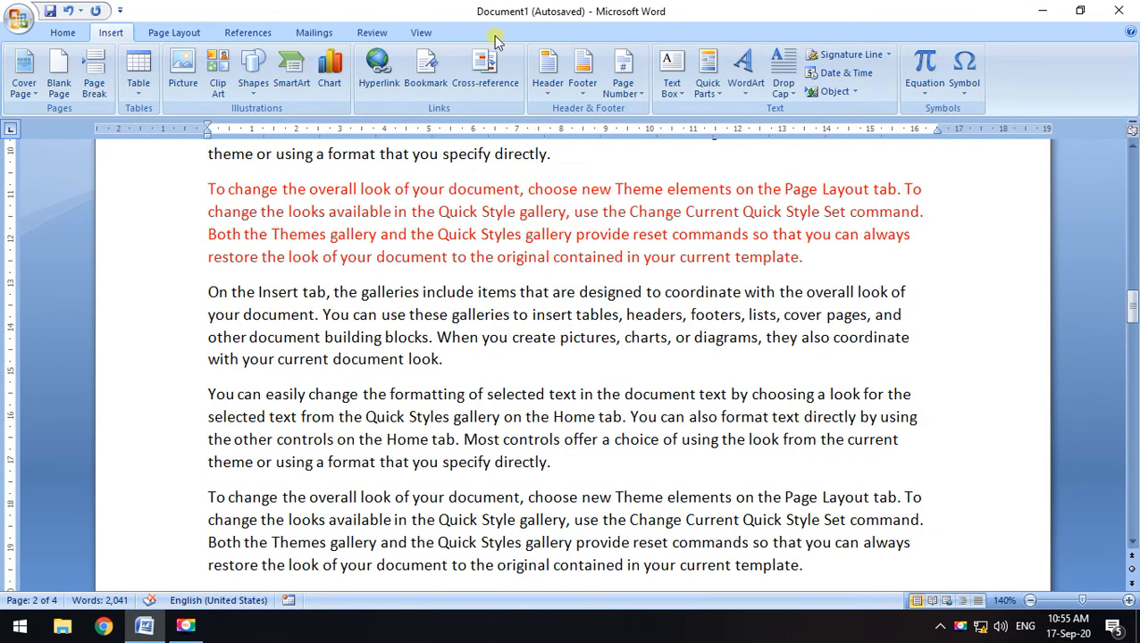
click(426, 72)
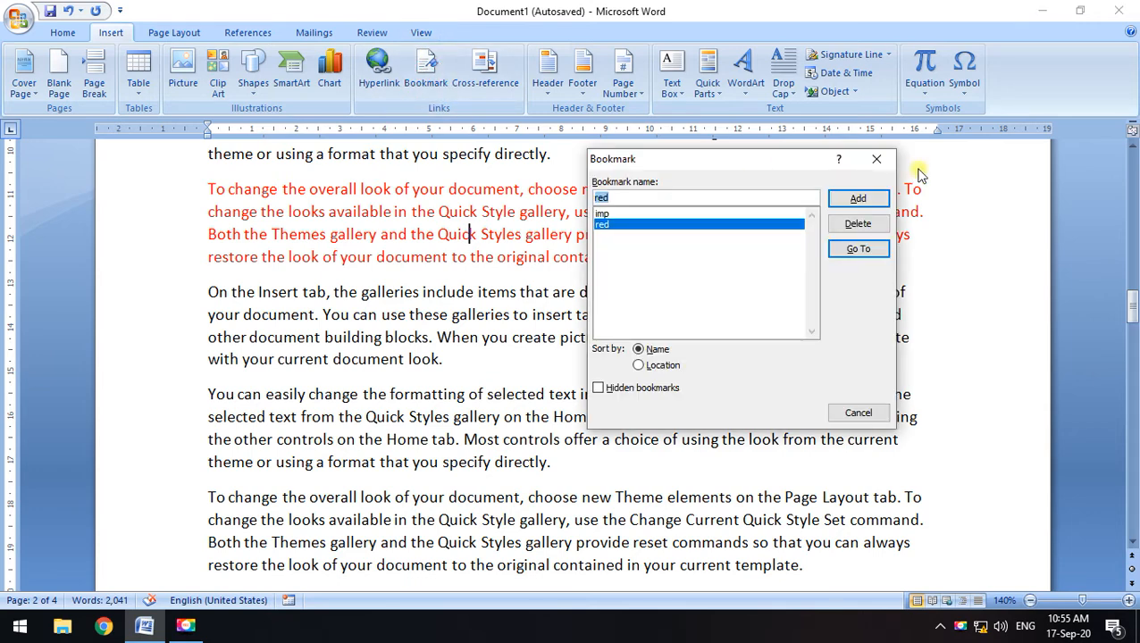
click(877, 159)
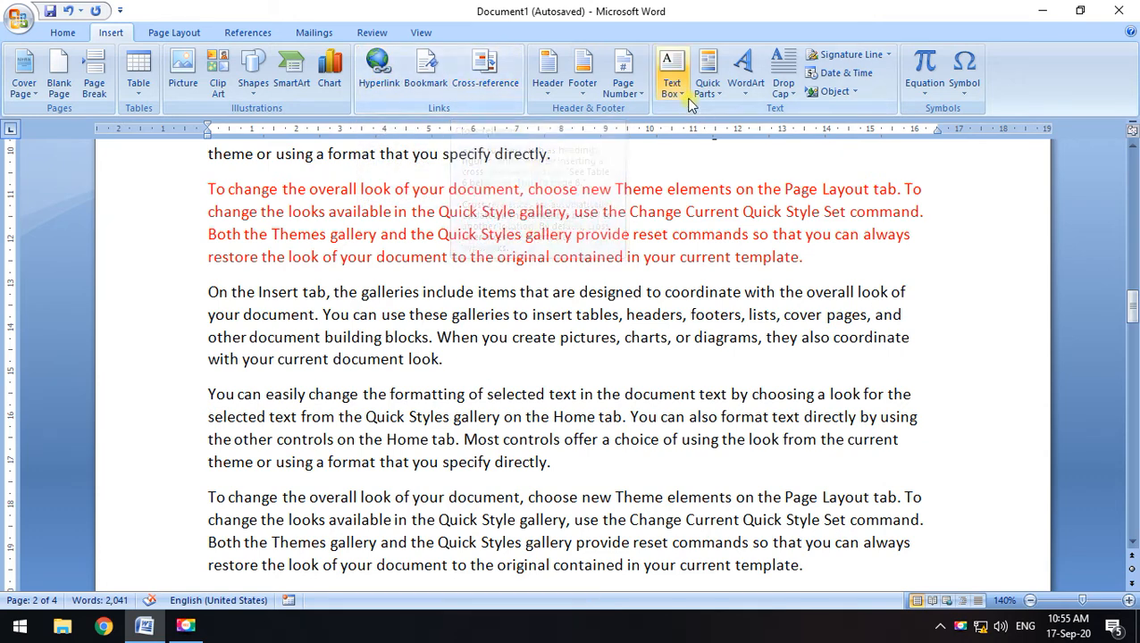
Scroll down to bring the list of links near the document's end into view
scroll(687, 105, down, 2)
scroll(675, 190, down, 10)
scroll(670, 193, up, 5)
click(63, 33)
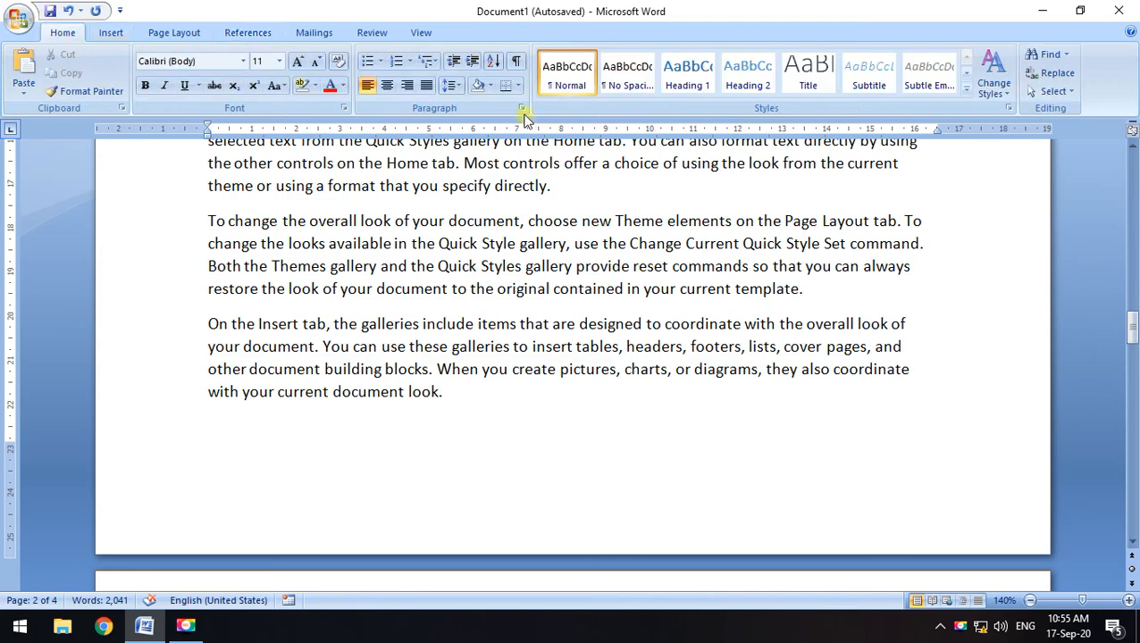
click(111, 32)
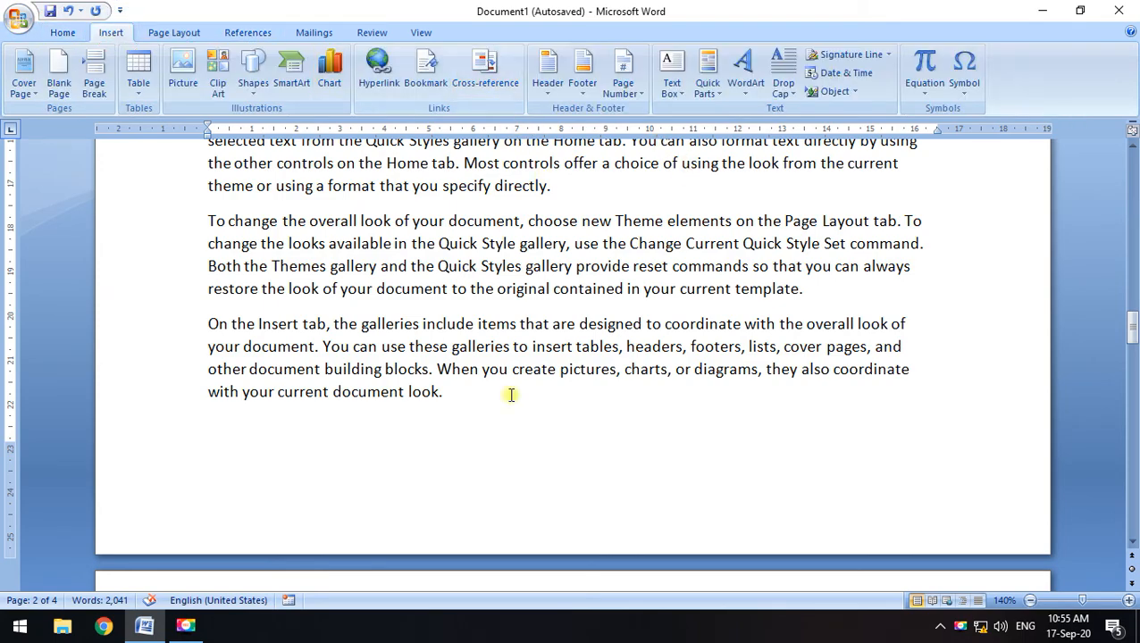
scroll(550, 431, down, 2)
scroll(549, 431, down, 20)
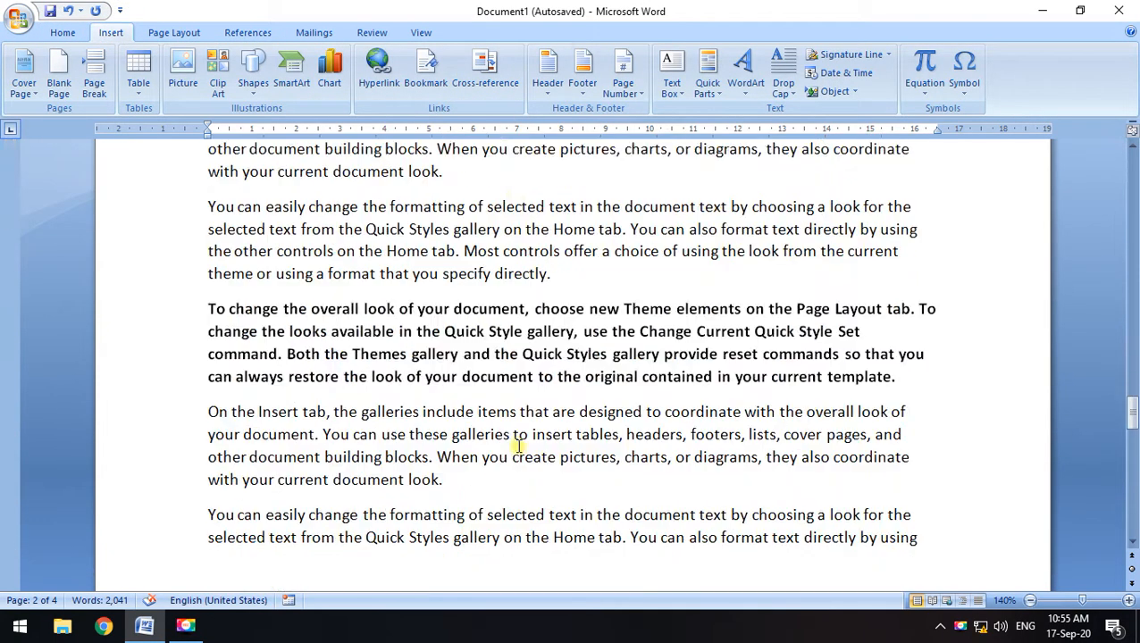
scroll(511, 443, down, 4)
Select and delete the list of links
scroll(510, 429, up, 3)
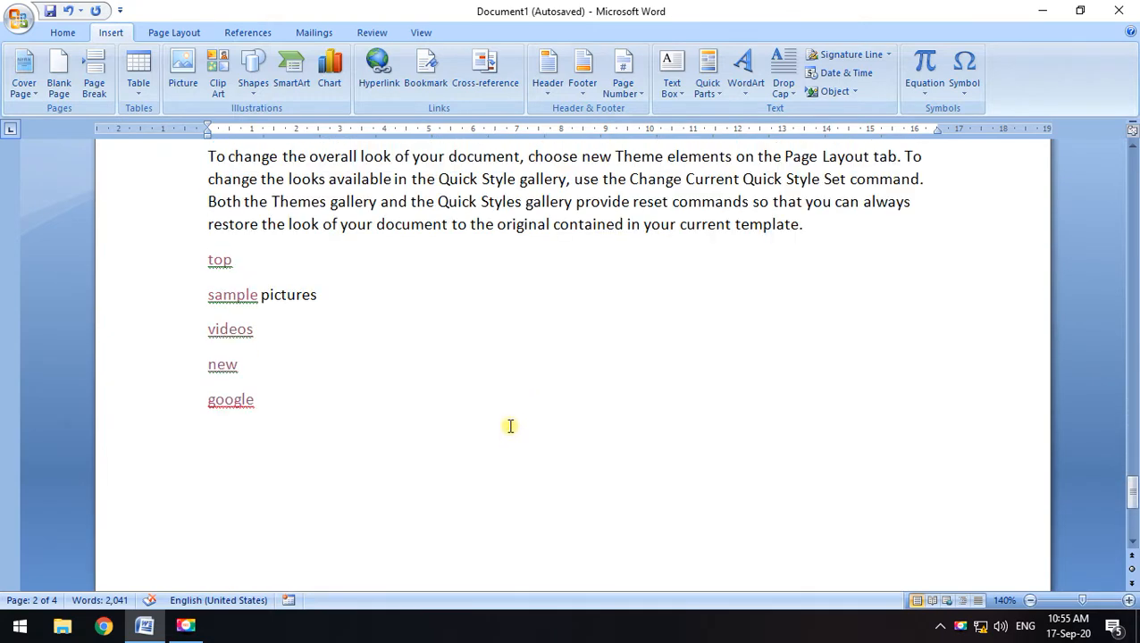
scroll(473, 436, down, 2)
scroll(301, 346, up, 1)
drag(272, 349, 217, 222)
key(Delete)
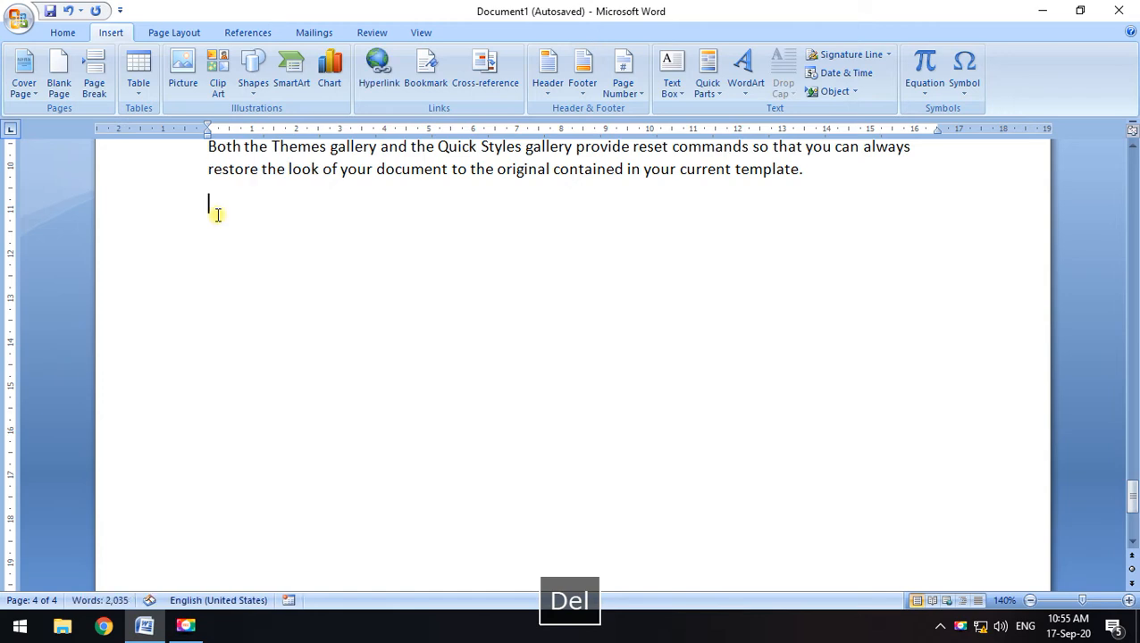
scroll(240, 296, up, 1)
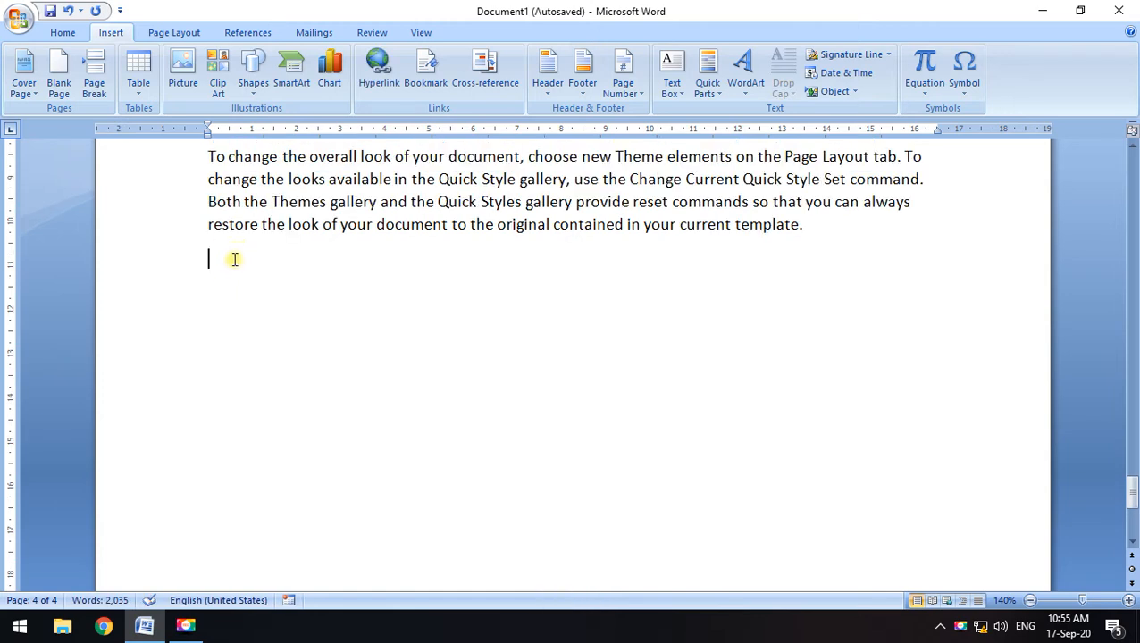
Set up a cross-reference of type Bookmark pointing to the 'red' bookmark
click(474, 81)
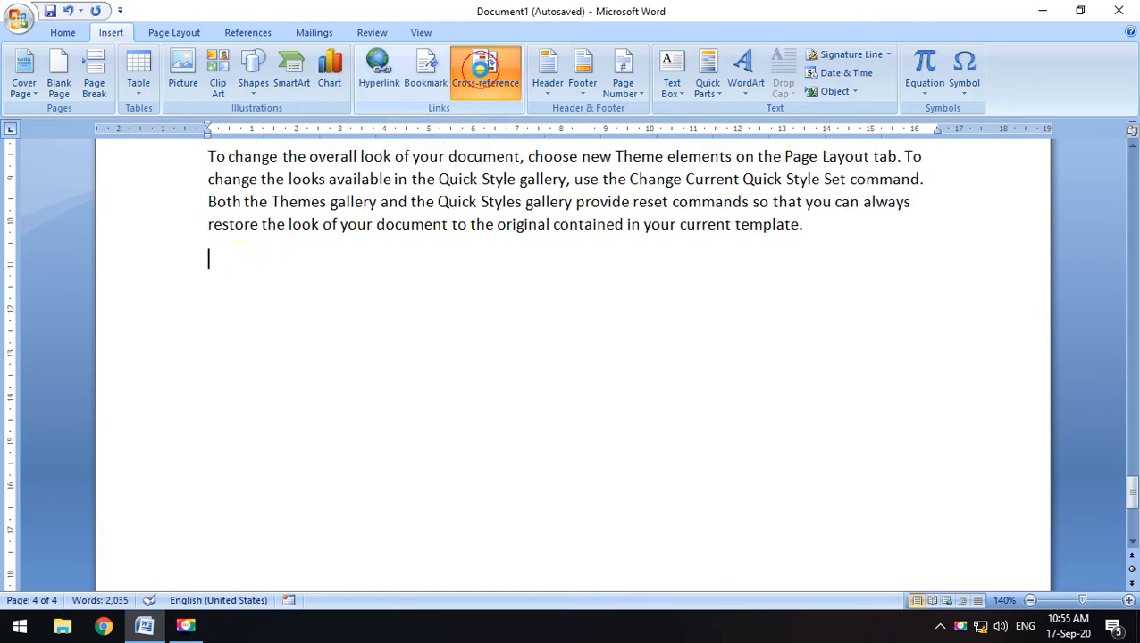
click(635, 331)
drag(636, 331, 815, 120)
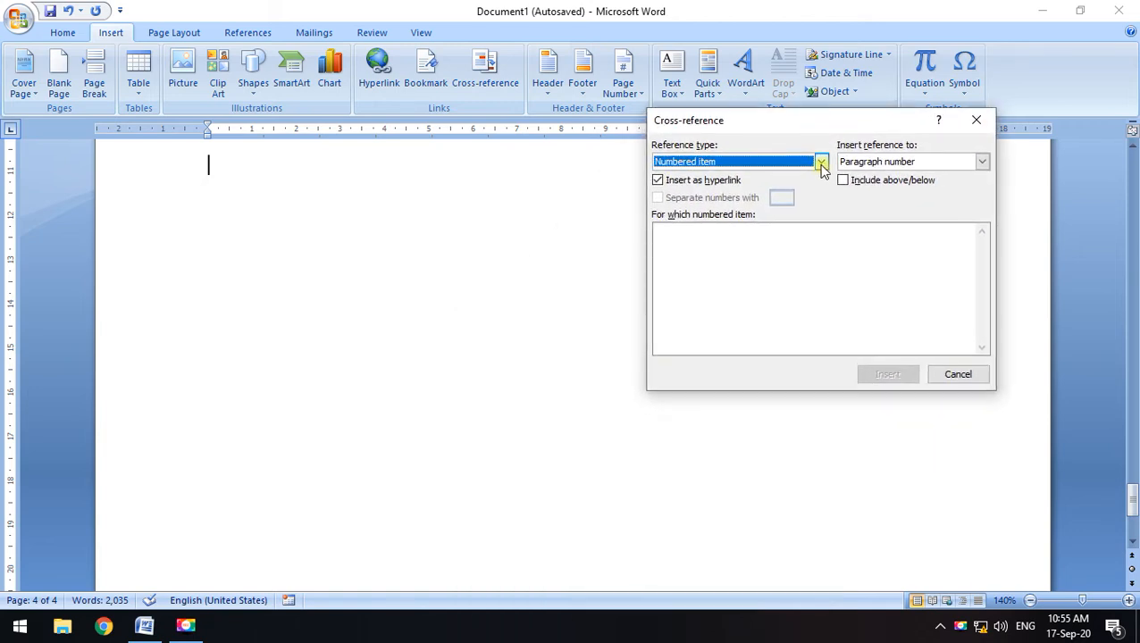
click(821, 161)
click(690, 199)
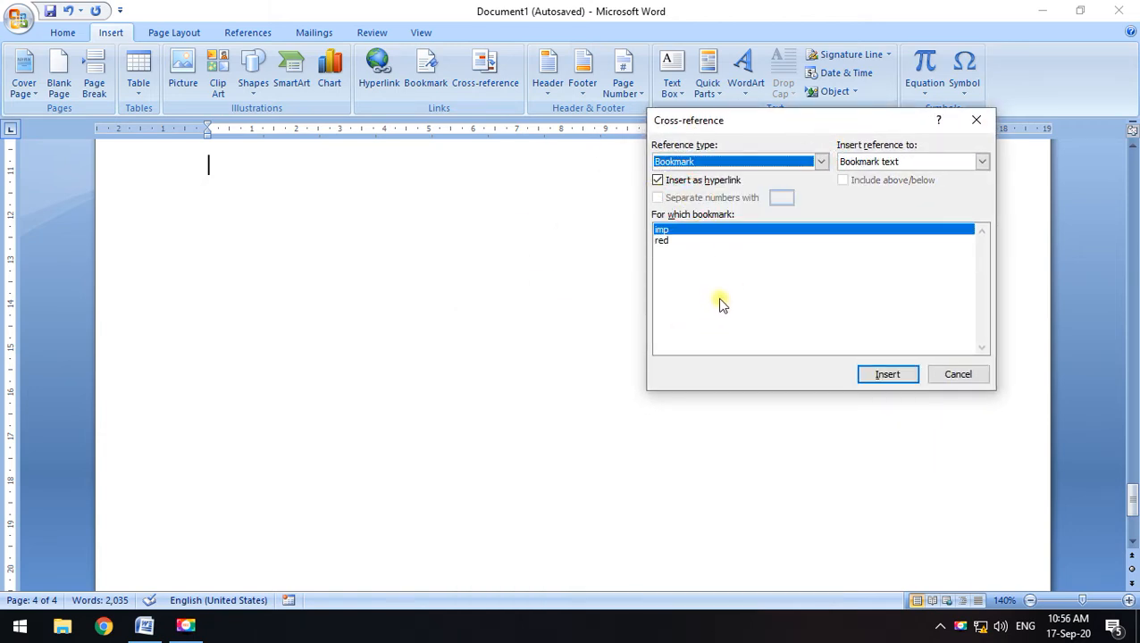
click(665, 241)
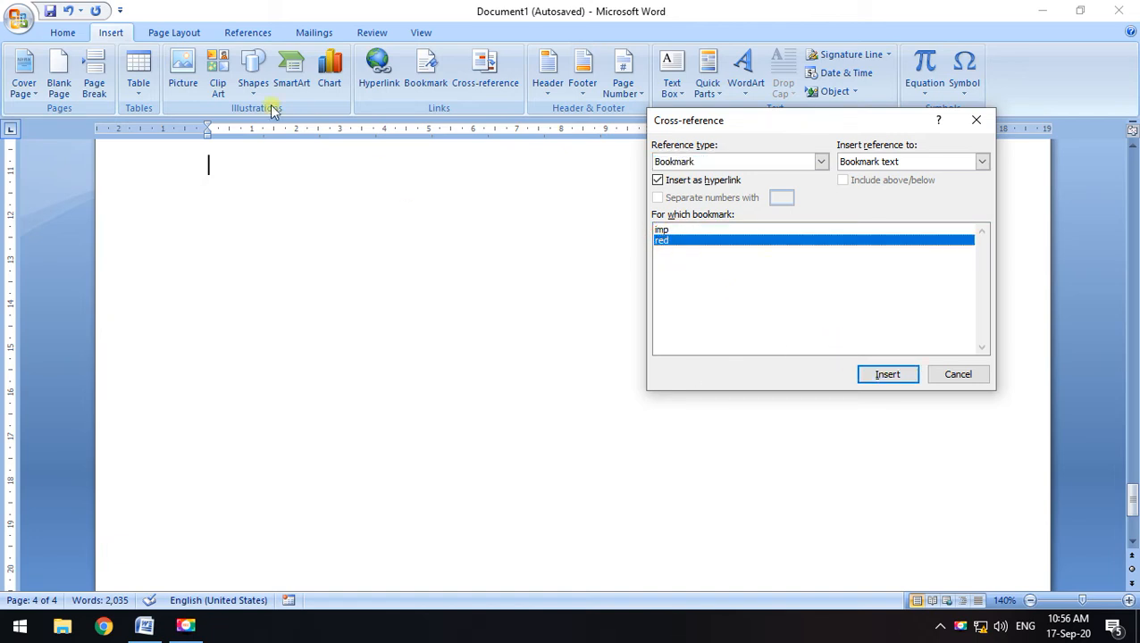
click(215, 160)
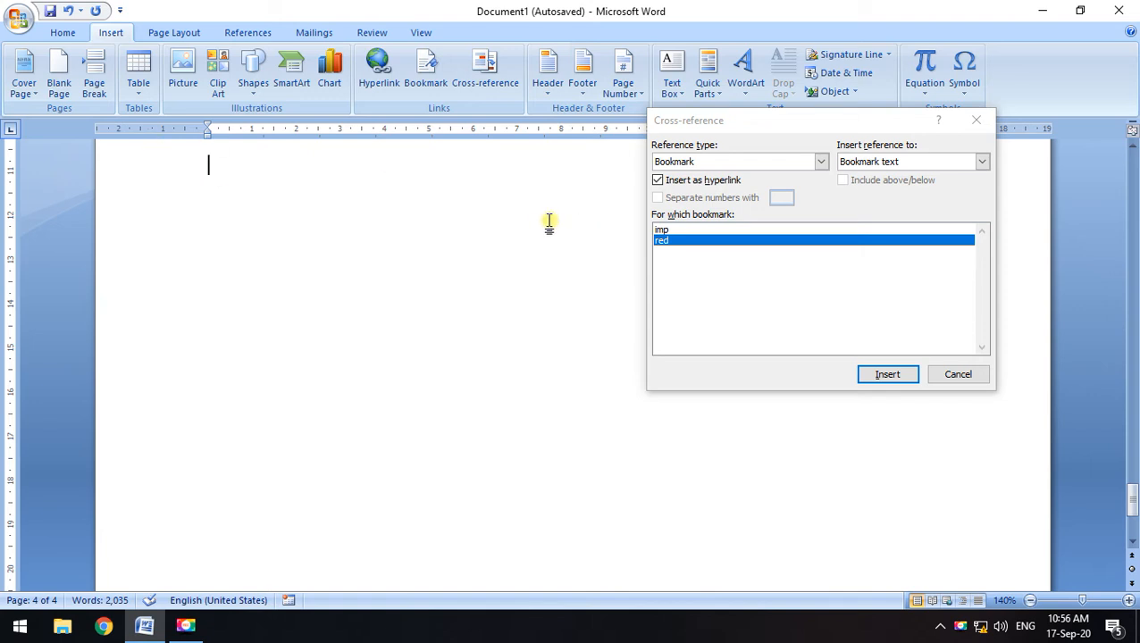
Insert the 'red' bookmark text as a hyperlinked cross-reference and close the dialog
click(877, 373)
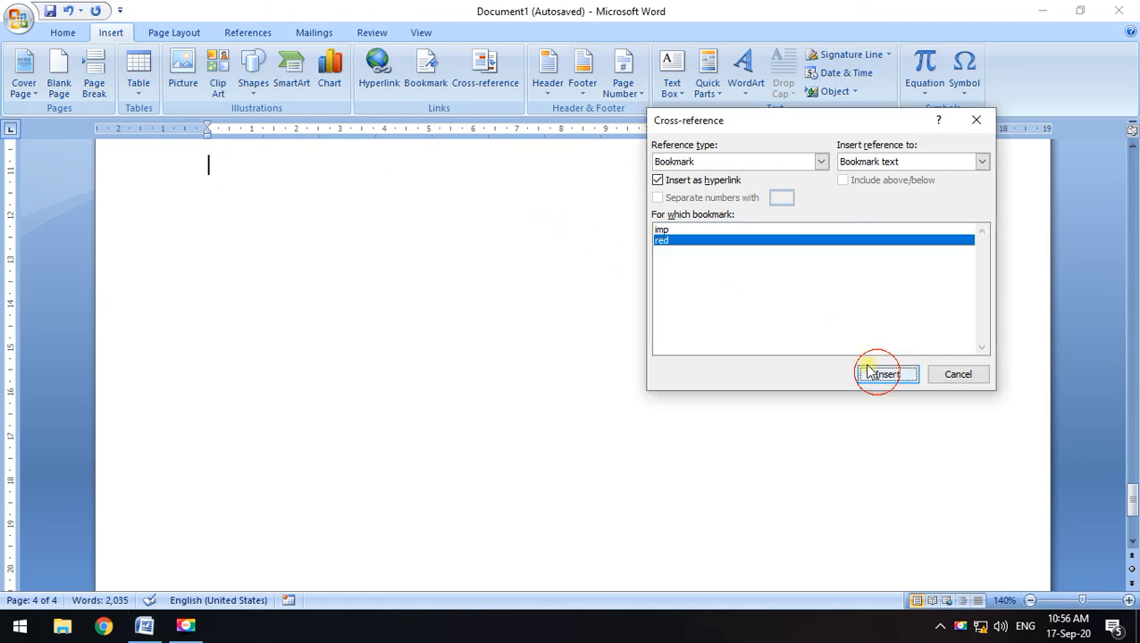
click(932, 375)
scroll(420, 313, up, 2)
click(505, 85)
click(664, 240)
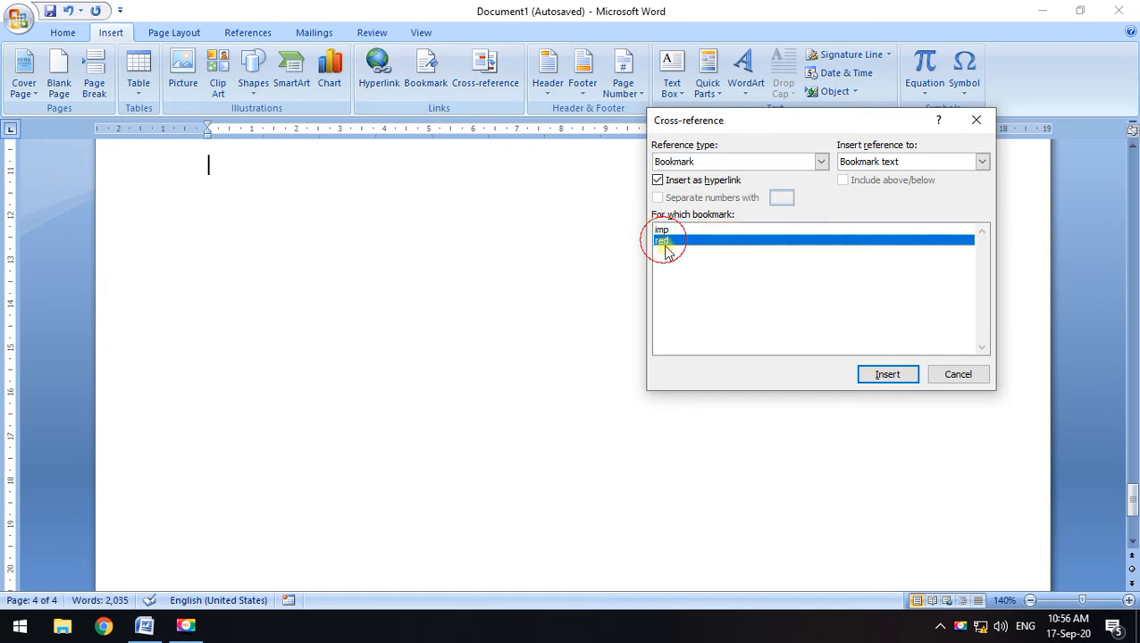
click(907, 377)
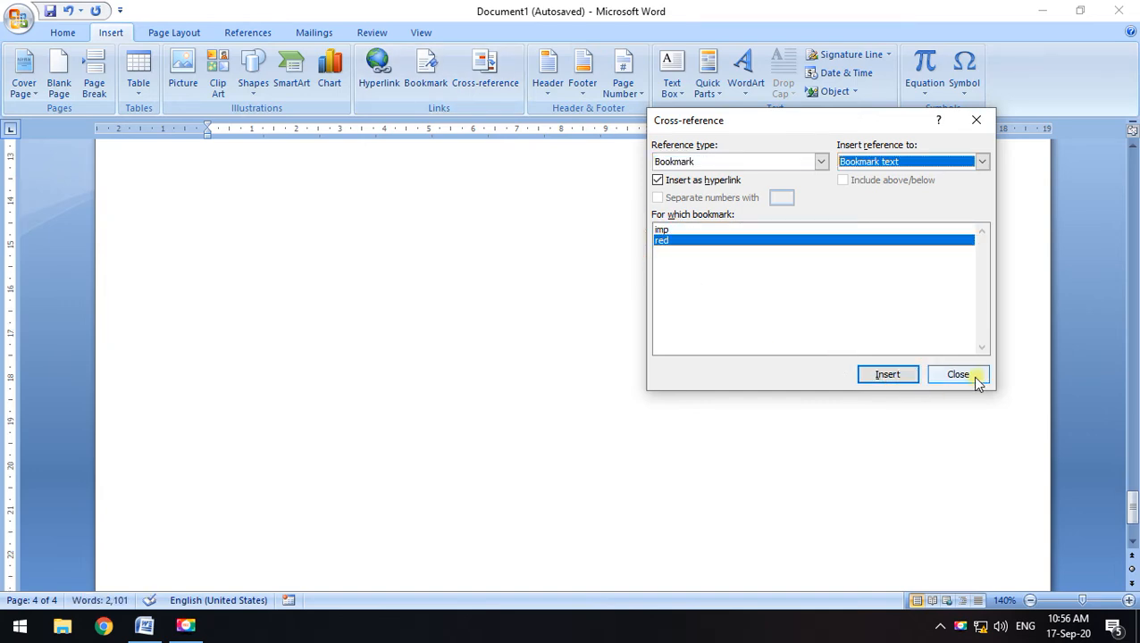
click(958, 375)
scroll(417, 288, up, 1)
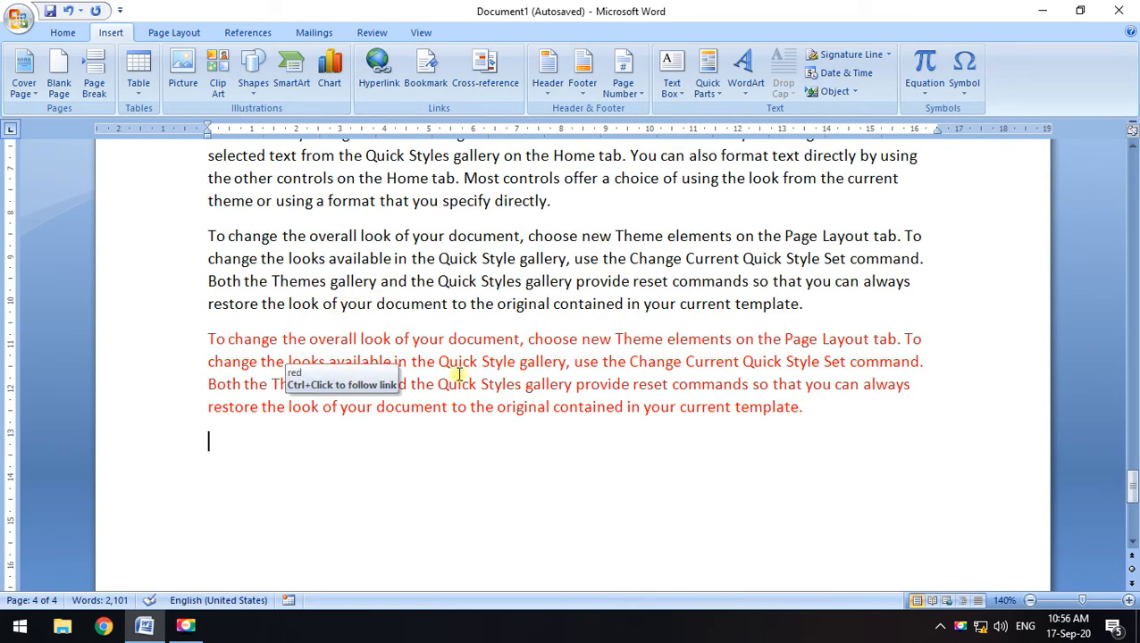
scroll(570, 484, up, 2)
scroll(558, 501, down, 3)
scroll(463, 288, up, 4)
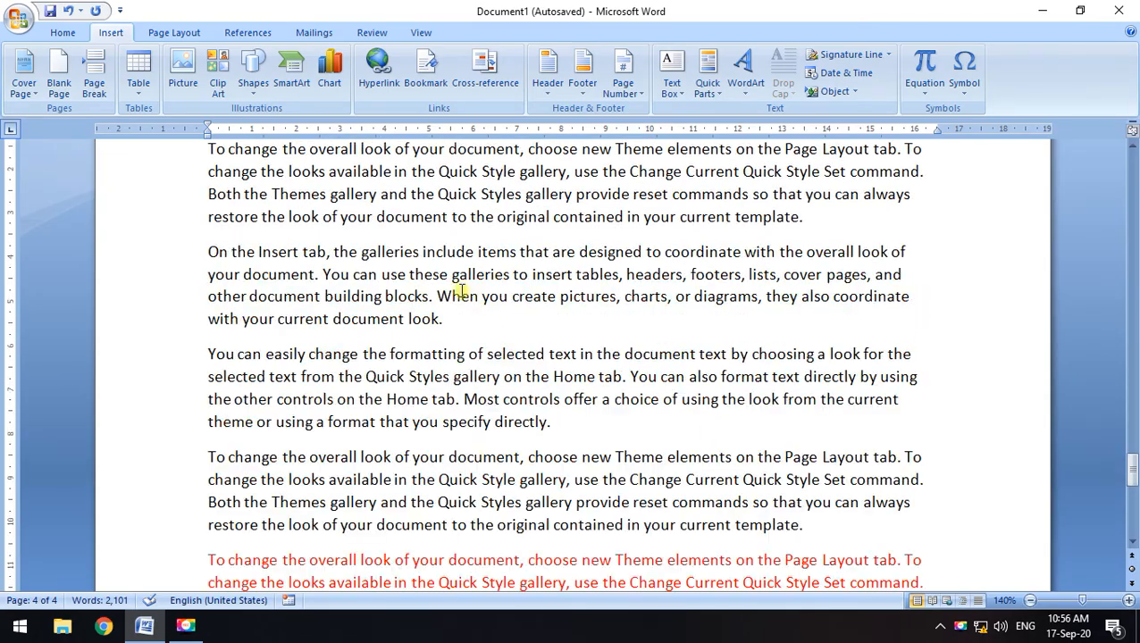
scroll(463, 289, up, 15)
scroll(330, 337, up, 2)
scroll(331, 351, down, 8)
scroll(340, 344, down, 12)
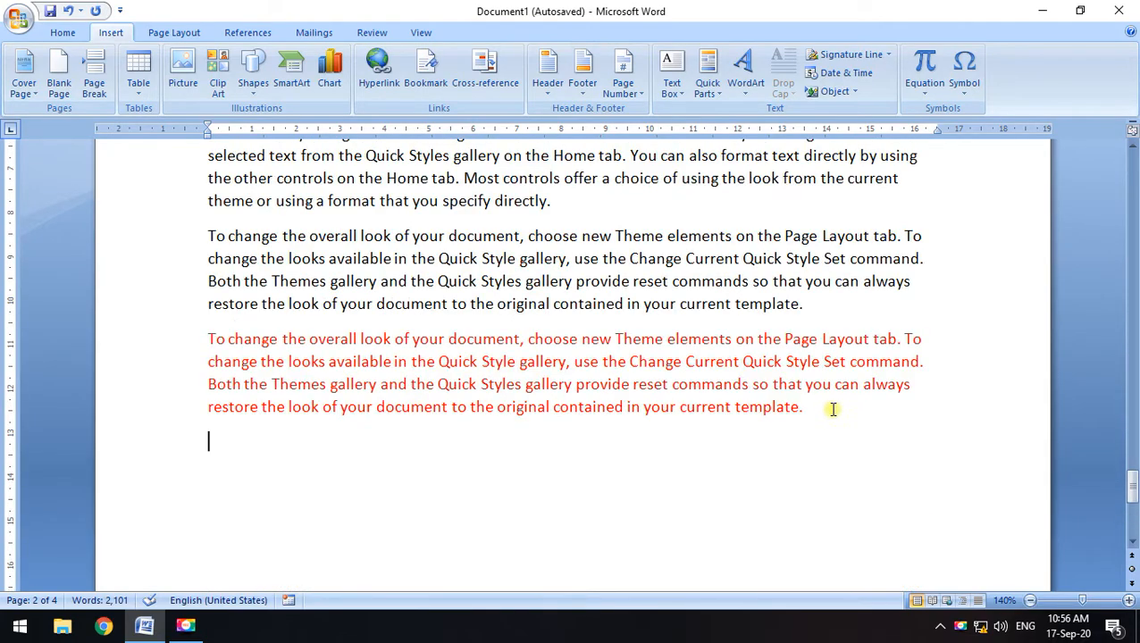
triple_click(833, 409)
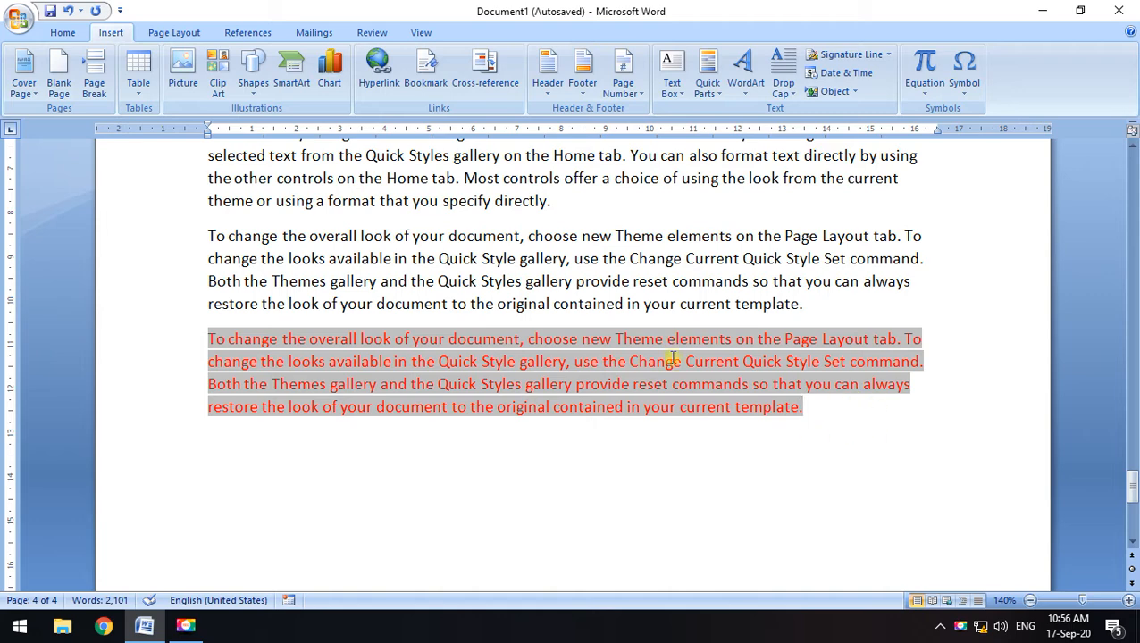
click(812, 306)
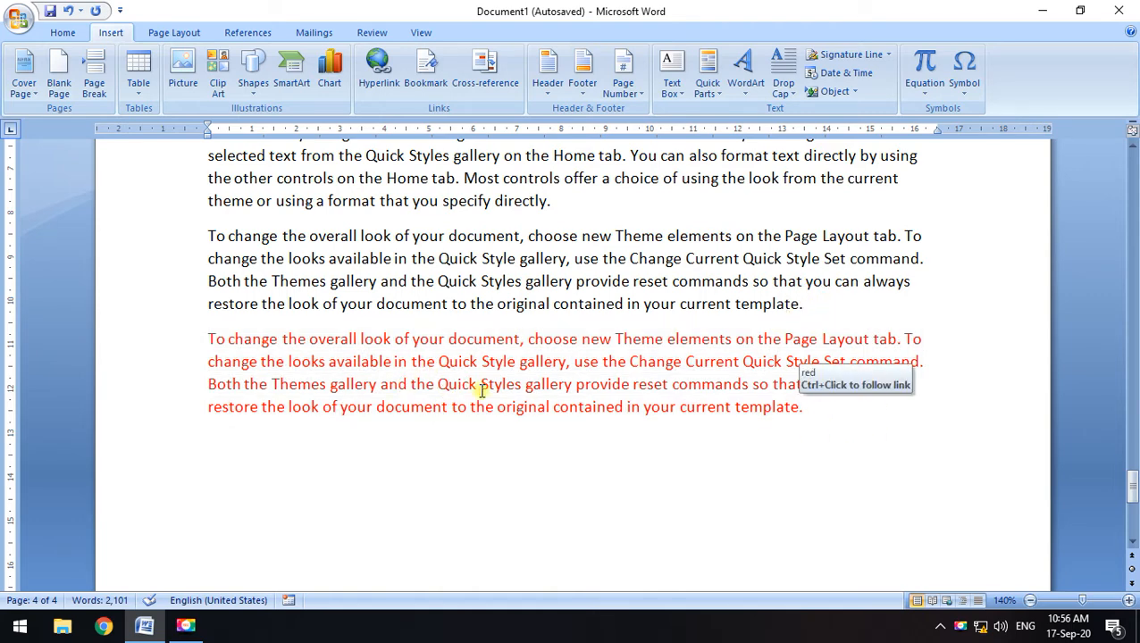
ctrl+click(632, 354)
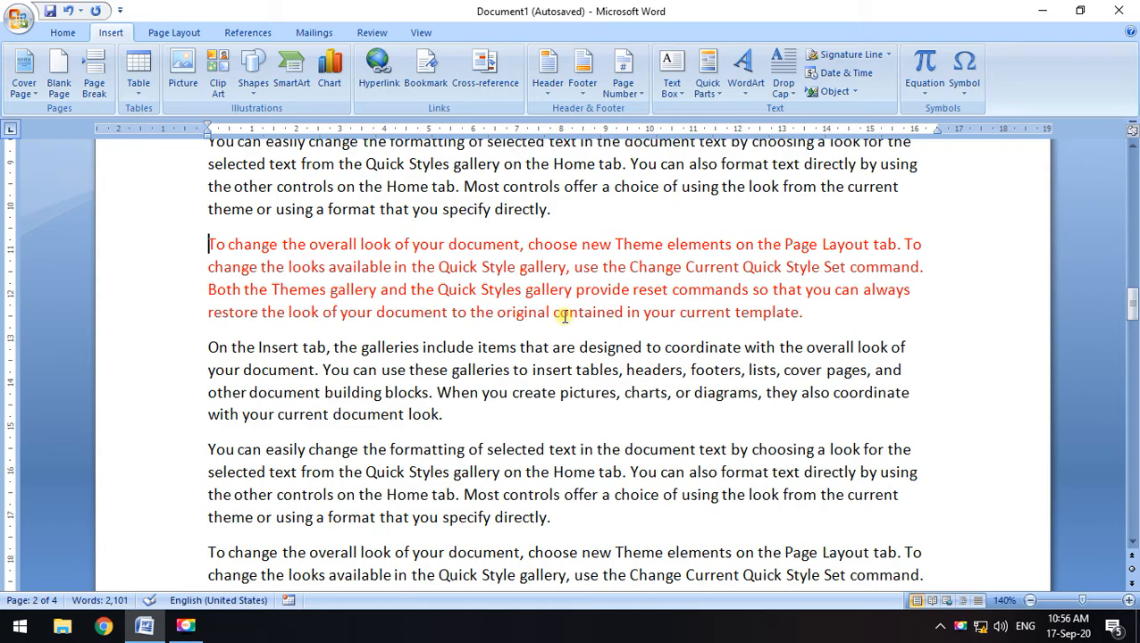
scroll(554, 322, down, 10)
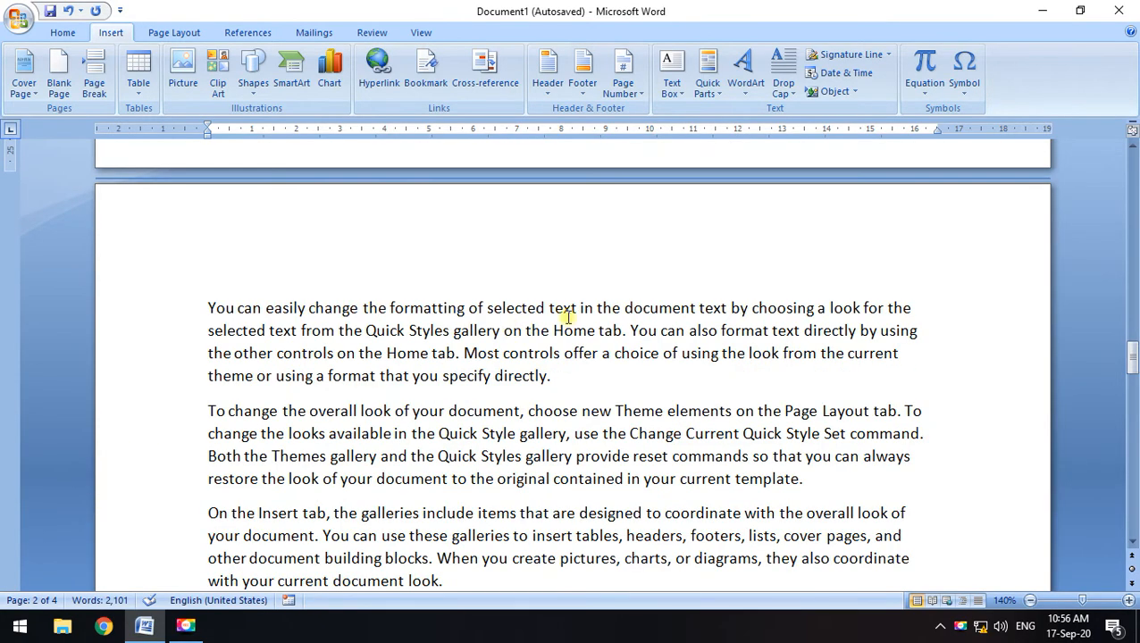
scroll(512, 329, down, 15)
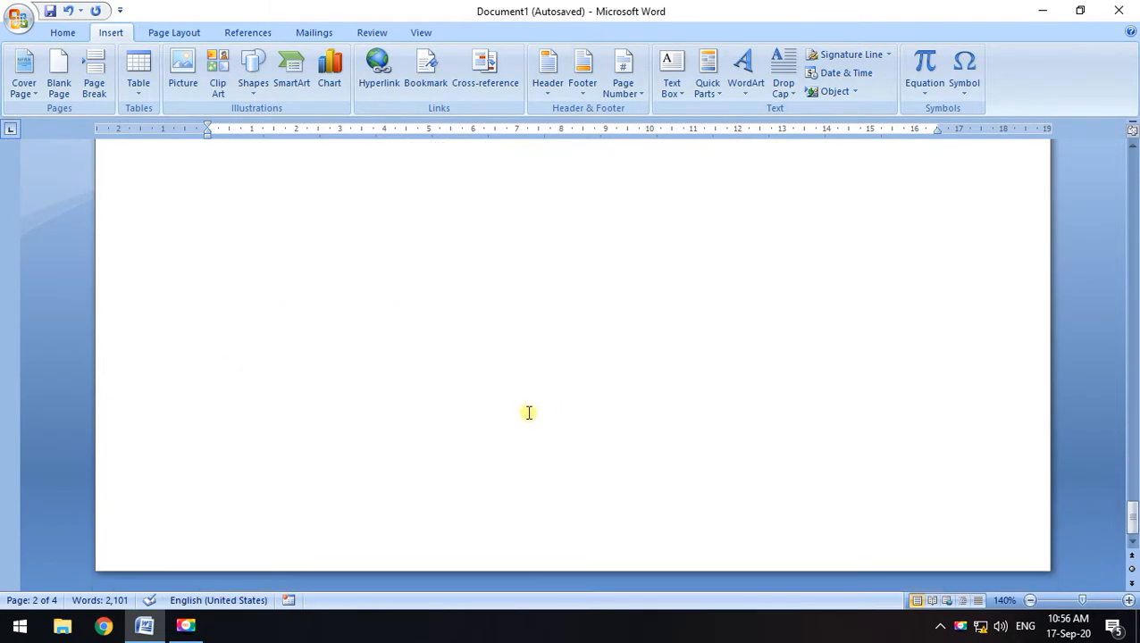
scroll(500, 398, up, 4)
click(230, 371)
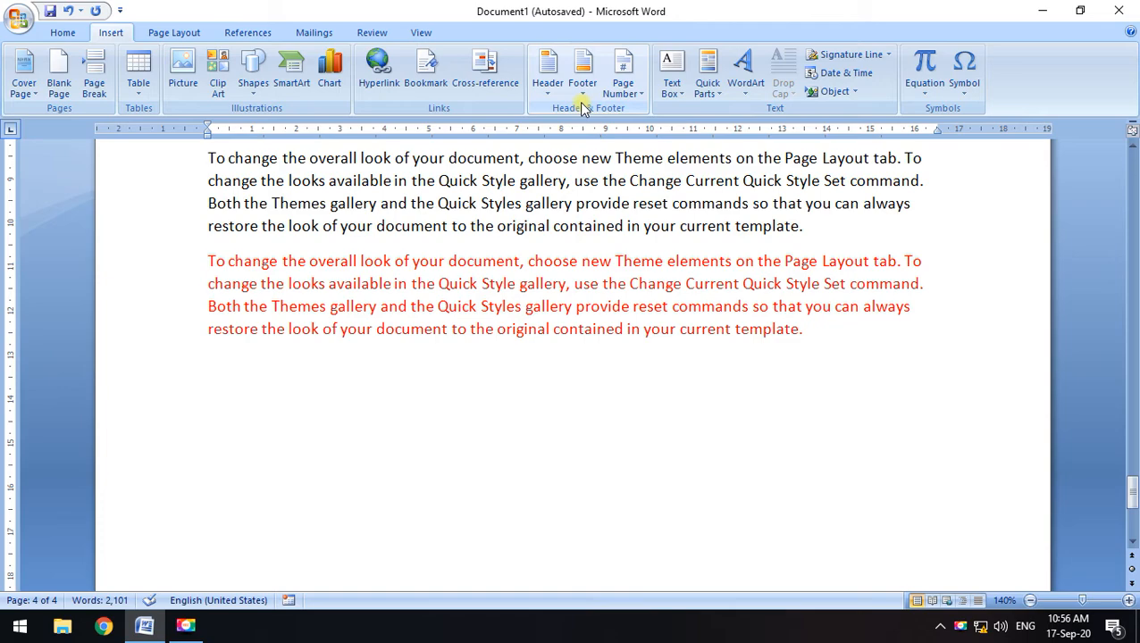
drag(1134, 501, 1133, 165)
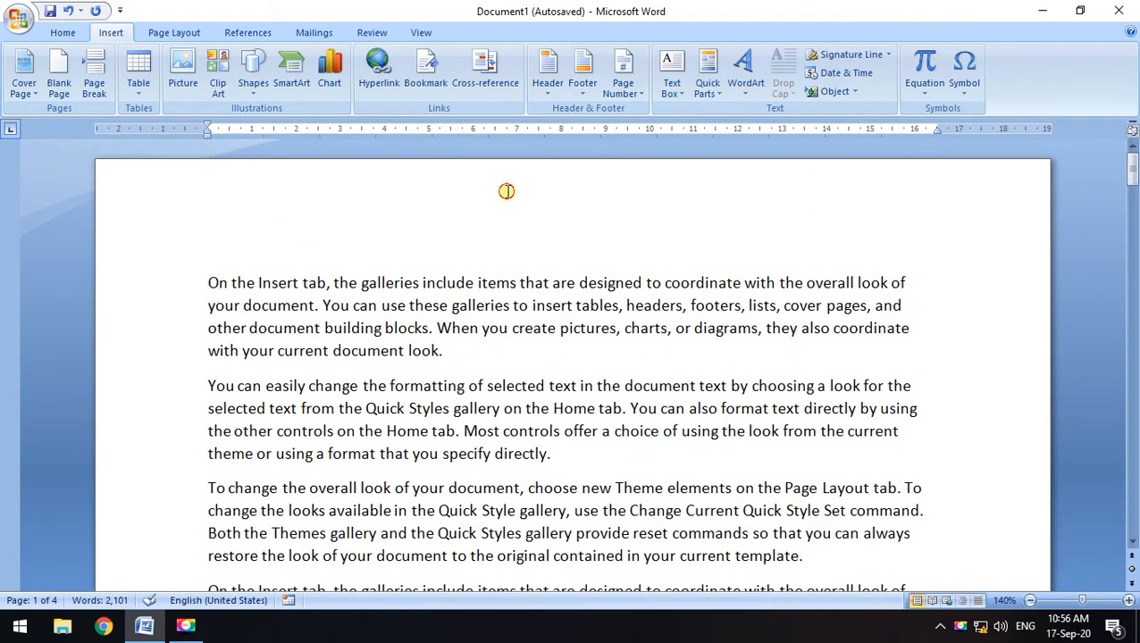
Open the page header for editing, then return to the body text
double_click(506, 191)
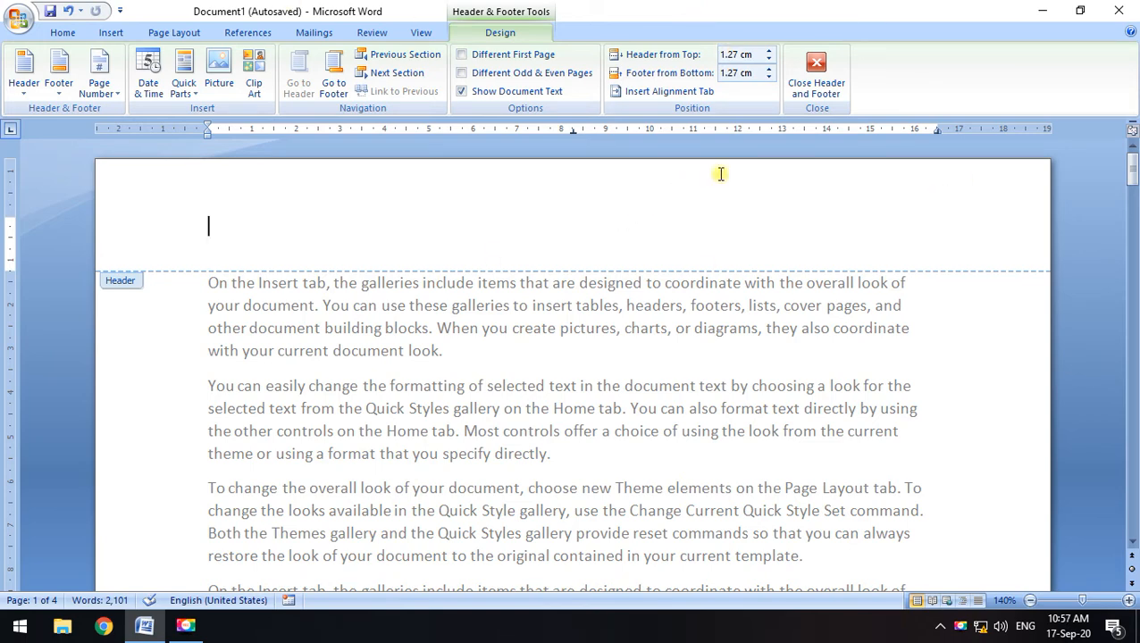
click(815, 86)
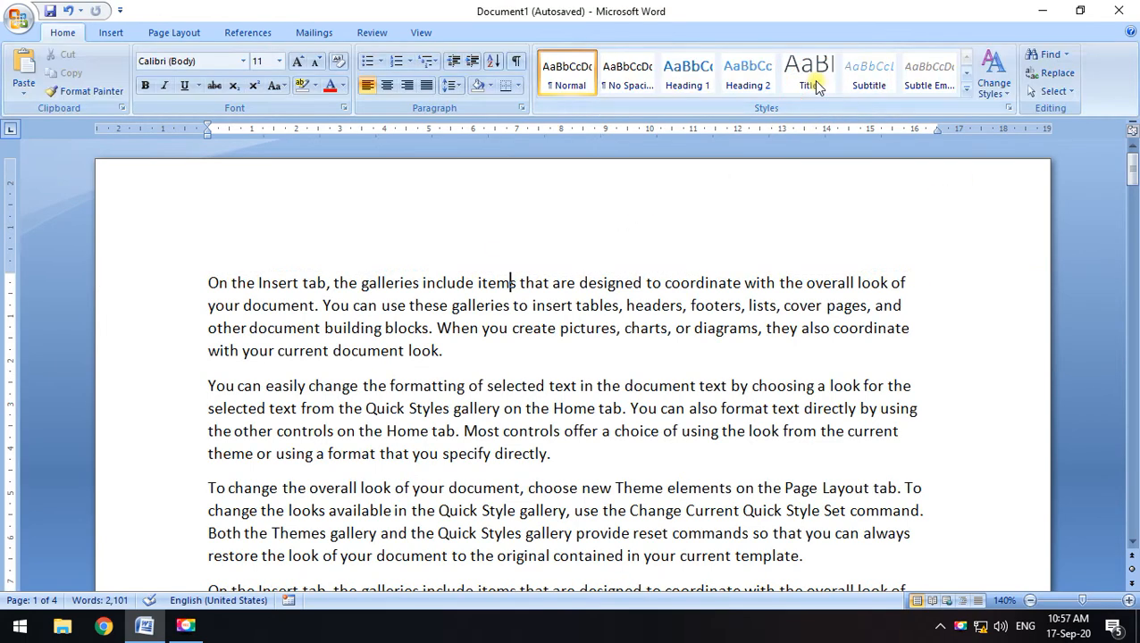
scroll(453, 186, down, 7)
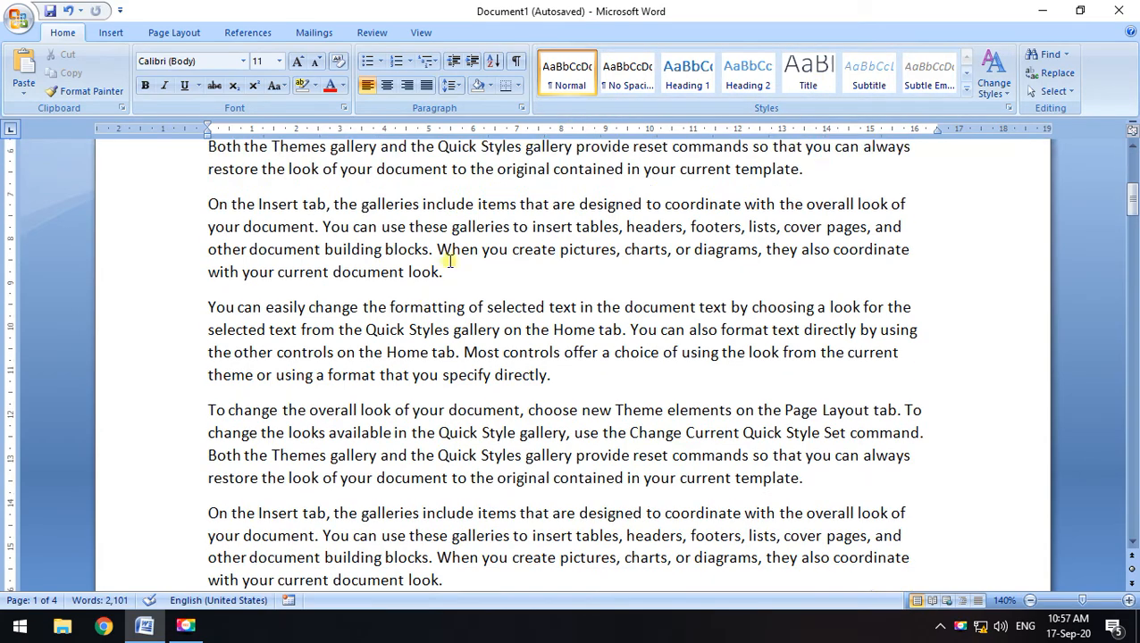
scroll(420, 340, up, 3)
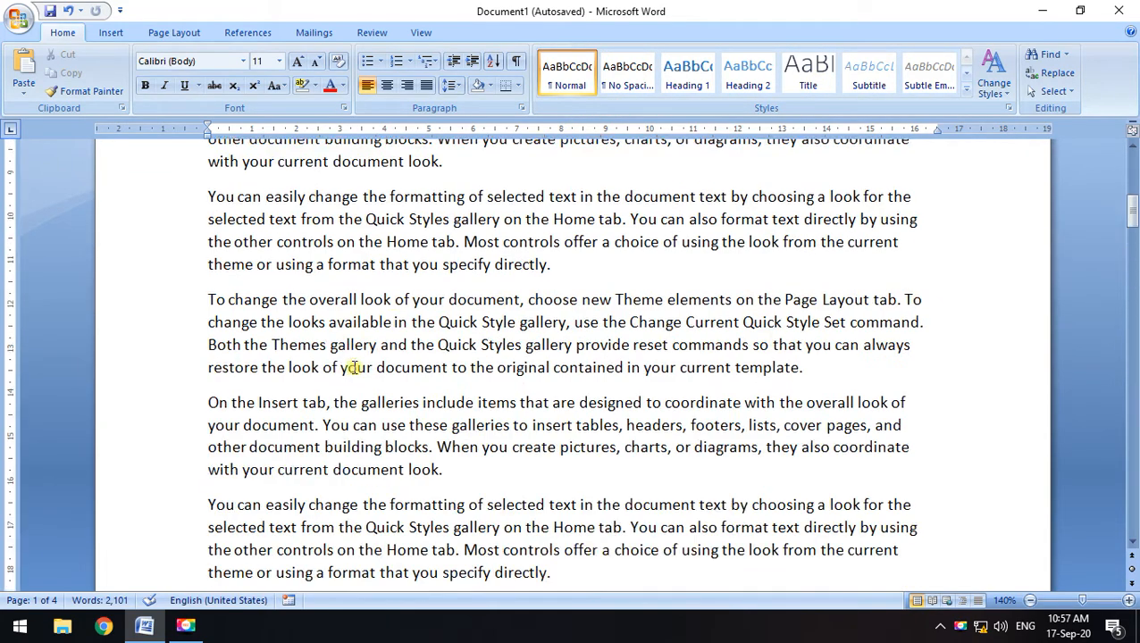
Insert a Blank header, type 'Ms word classes' into it, and close header editing
click(107, 38)
click(545, 90)
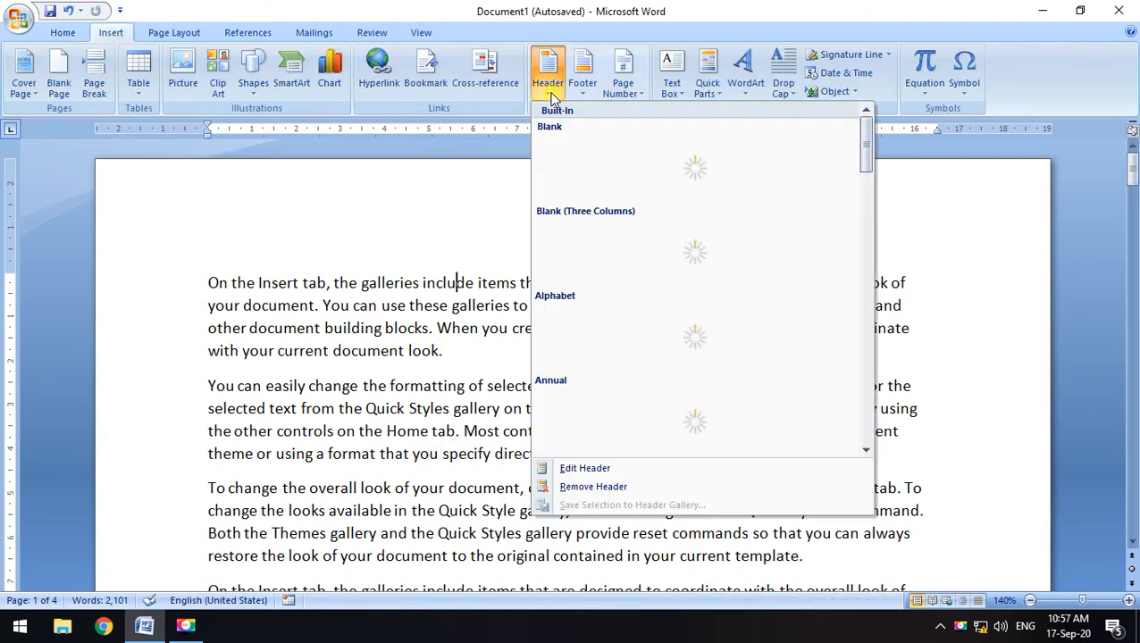
scroll(724, 416, down, 6)
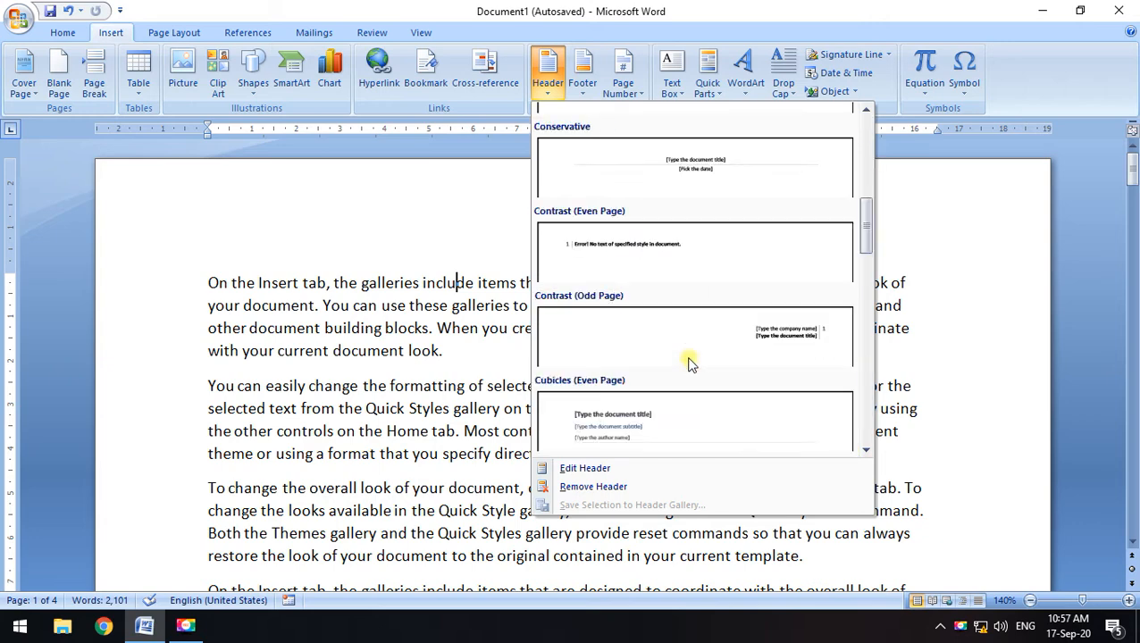
scroll(684, 361, down, 5)
scroll(663, 361, up, 10)
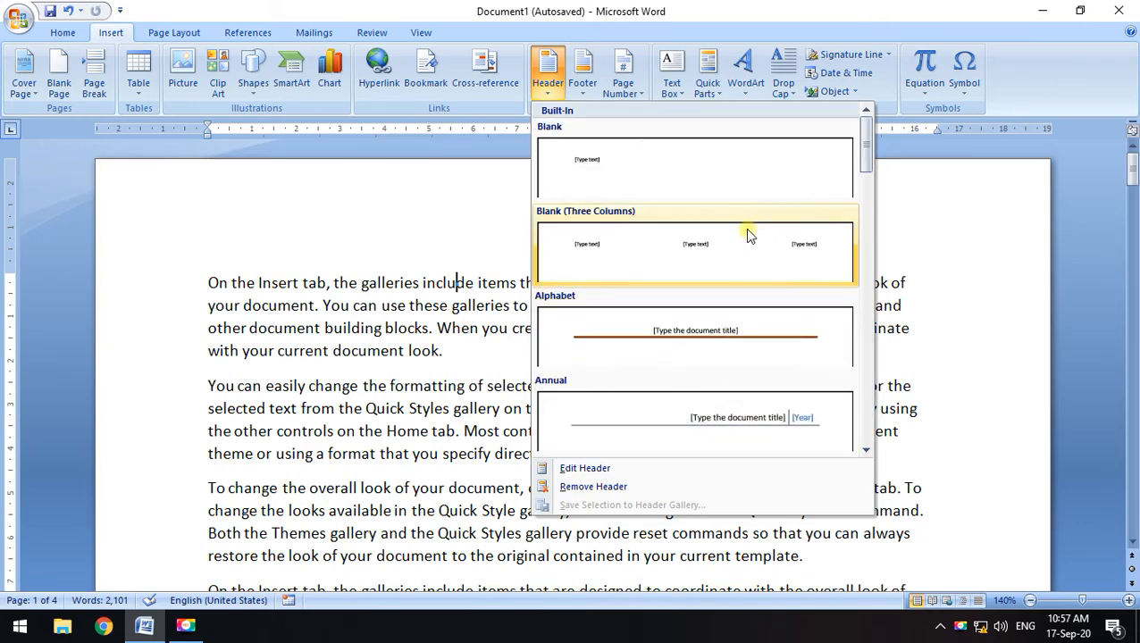
click(700, 181)
scroll(295, 310, down, 5)
scroll(327, 384, down, 20)
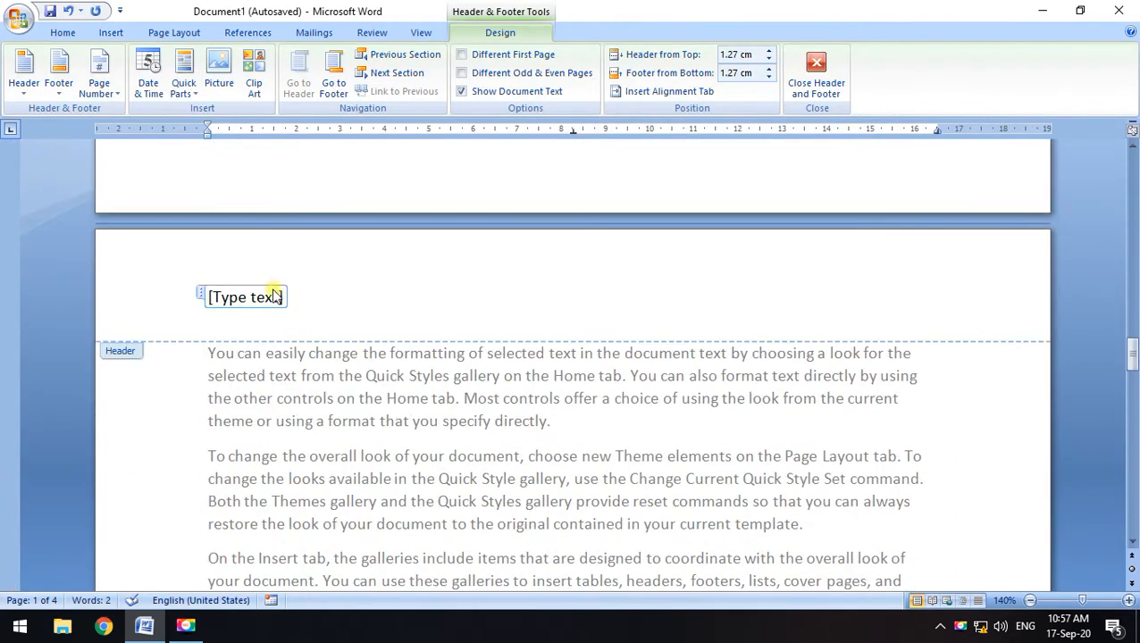
scroll(496, 330, up, 9)
drag(1132, 327, 1132, 165)
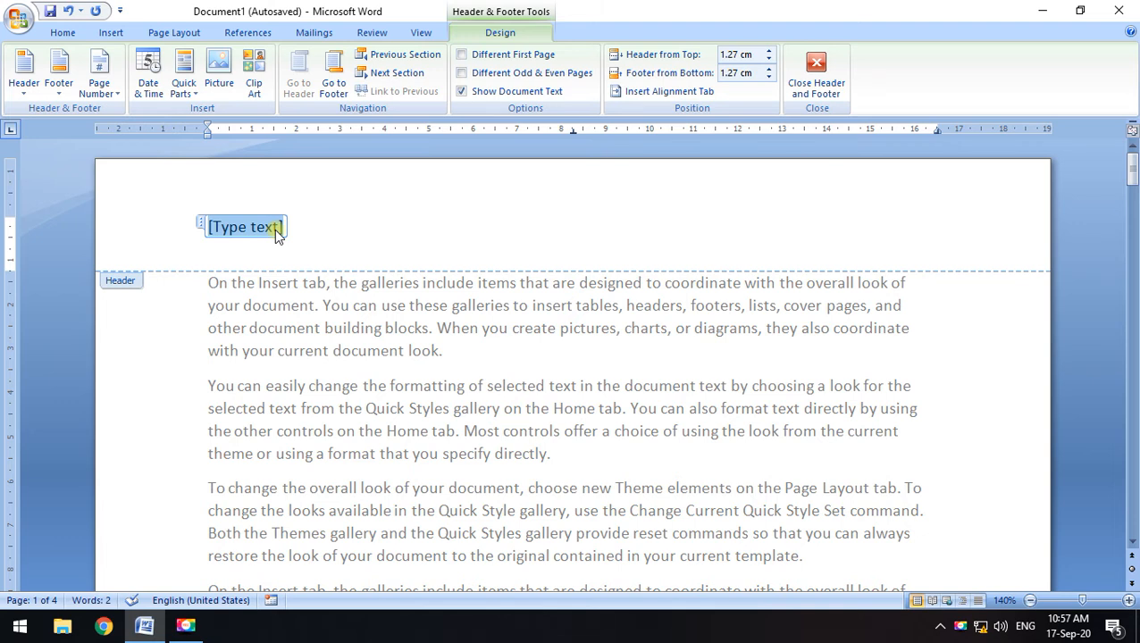
text(Ms w)
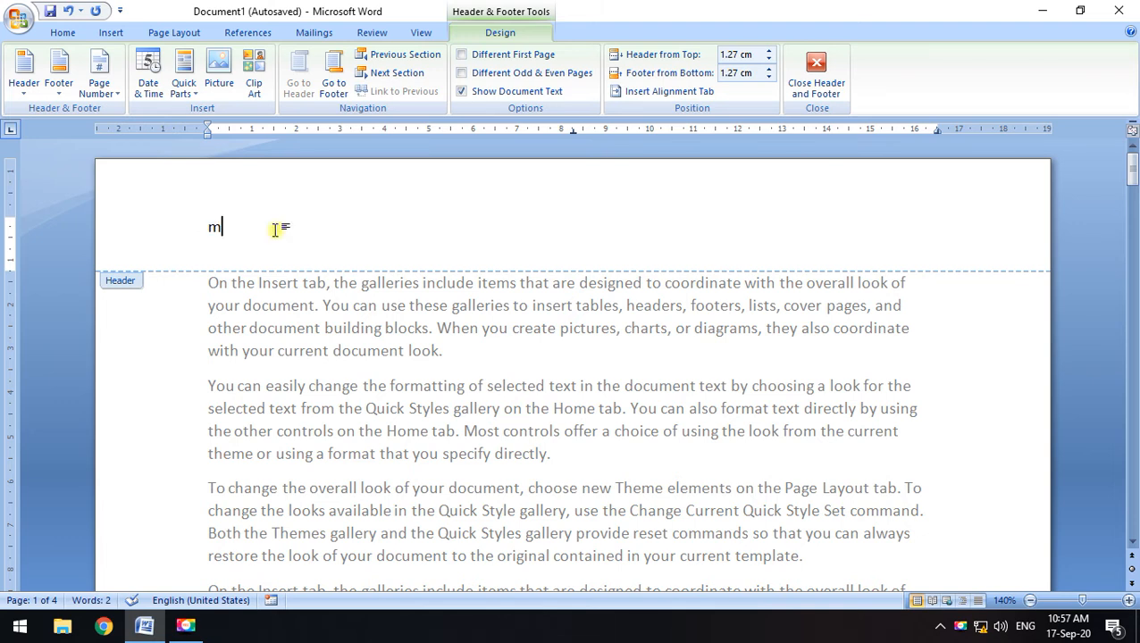
text(ord )
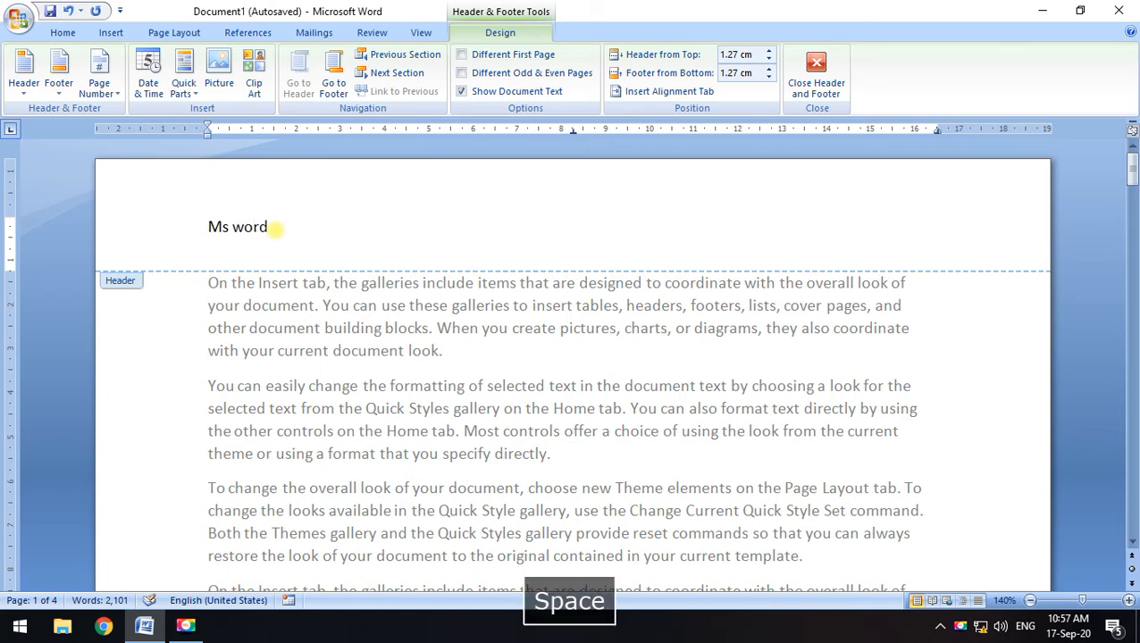
text(classes)
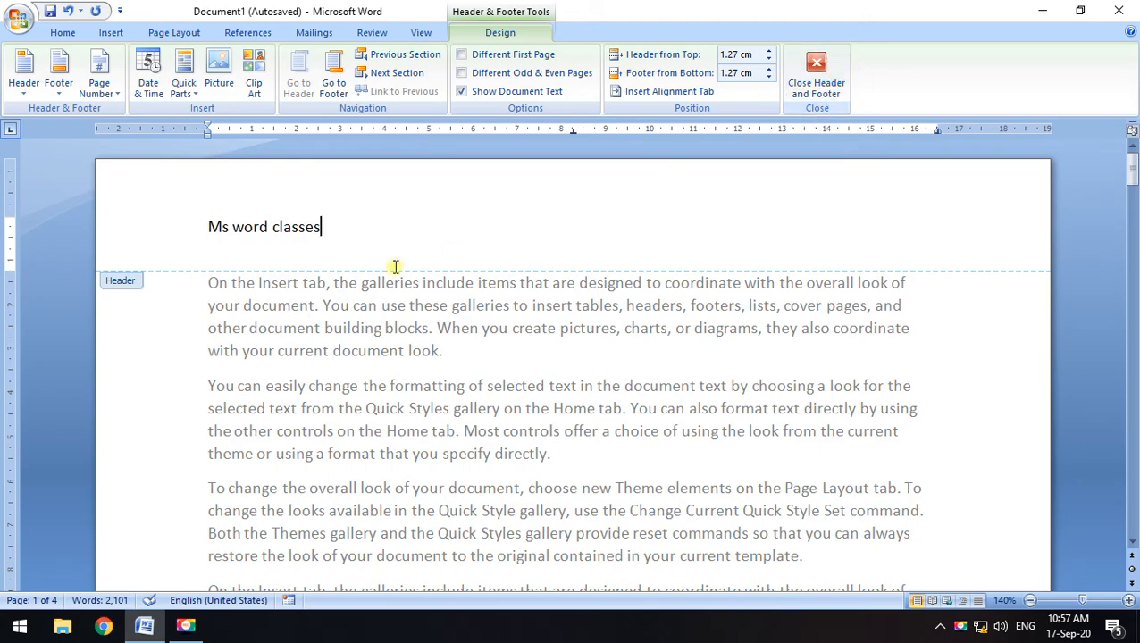
click(826, 81)
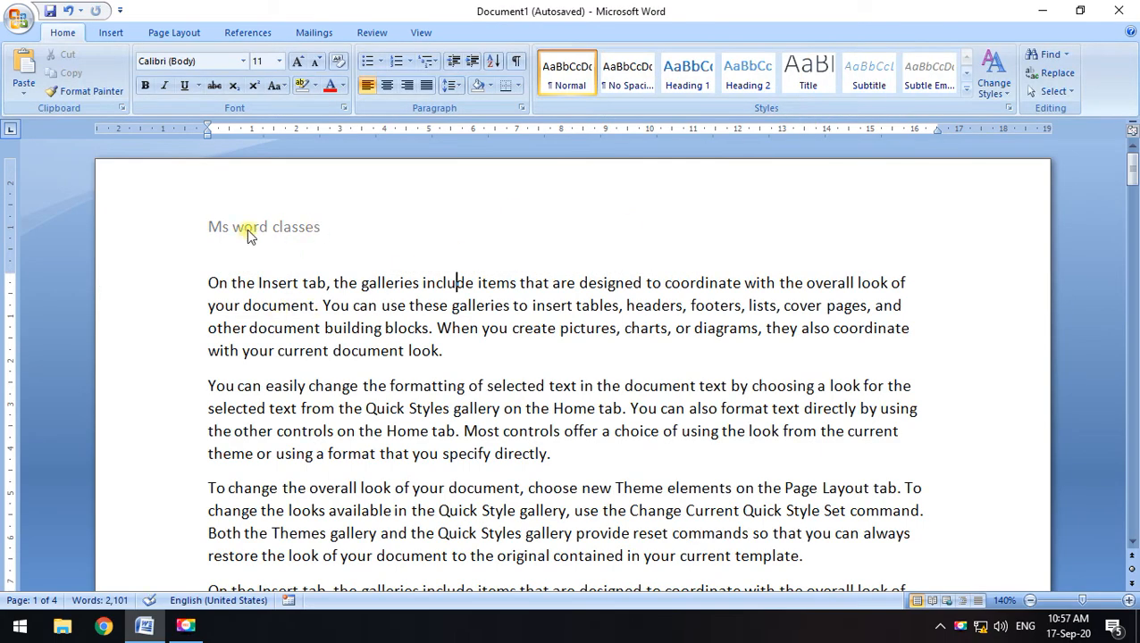
scroll(249, 231, down, 2)
scroll(249, 231, down, 5)
scroll(274, 275, down, 3)
scroll(273, 307, down, 8)
scroll(286, 353, down, 9)
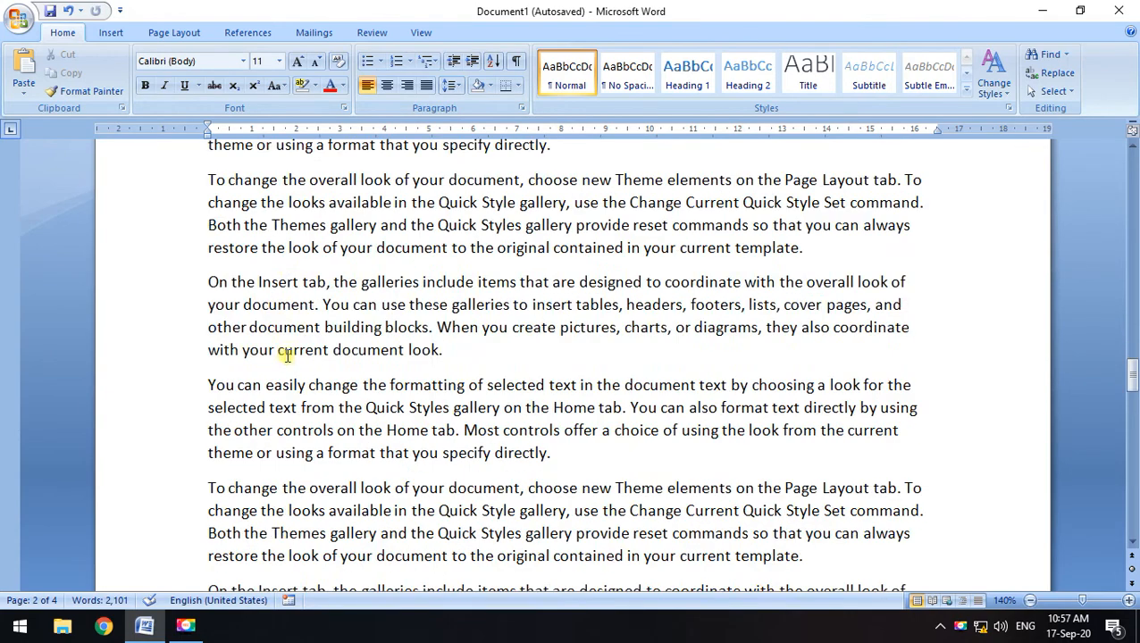
scroll(280, 375, down, 9)
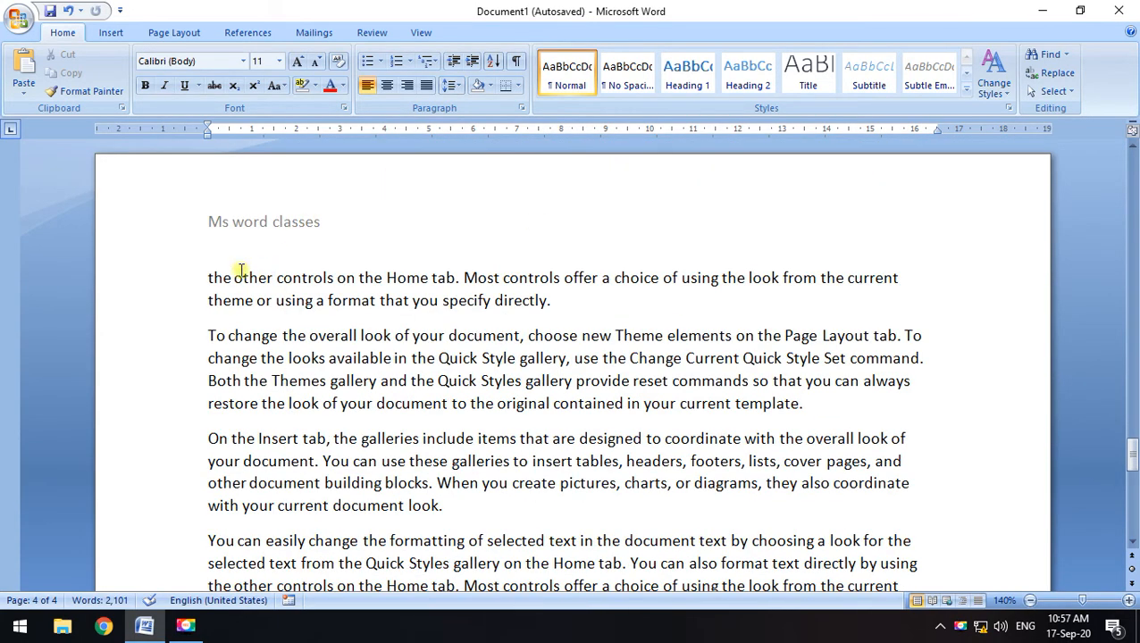
drag(208, 278, 547, 301)
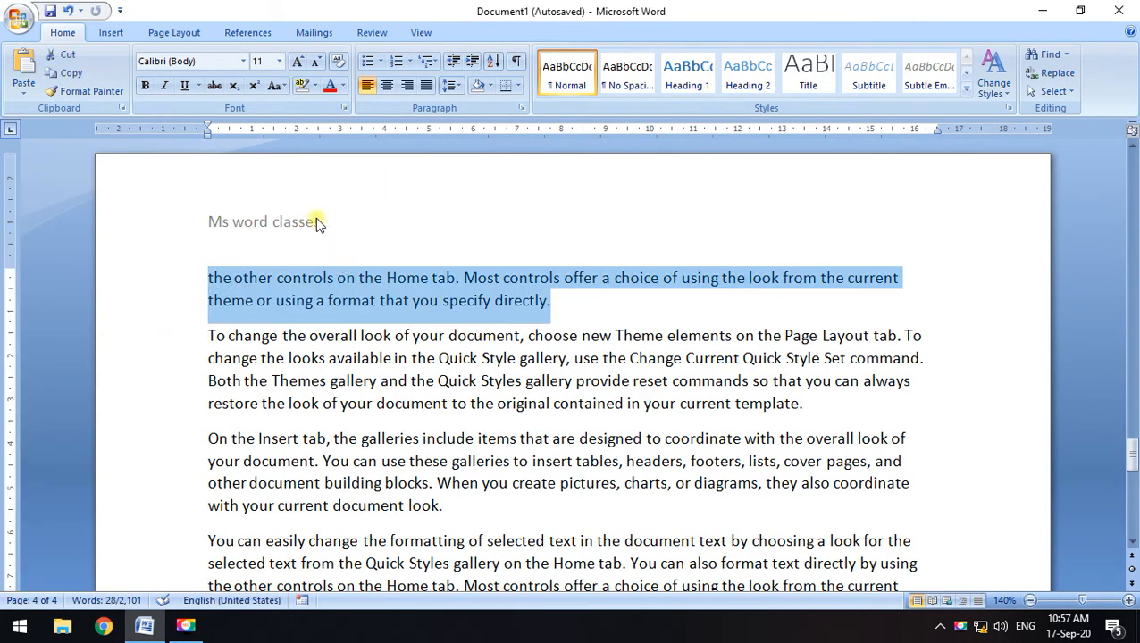
click(597, 304)
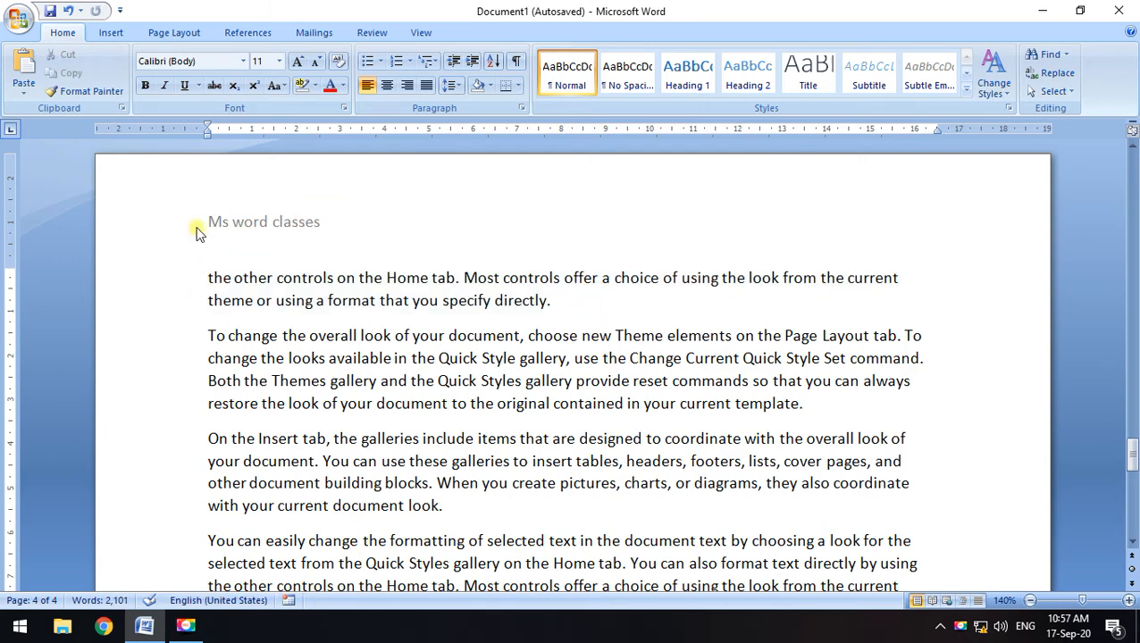
click(16, 20)
mouse_move(52, 205)
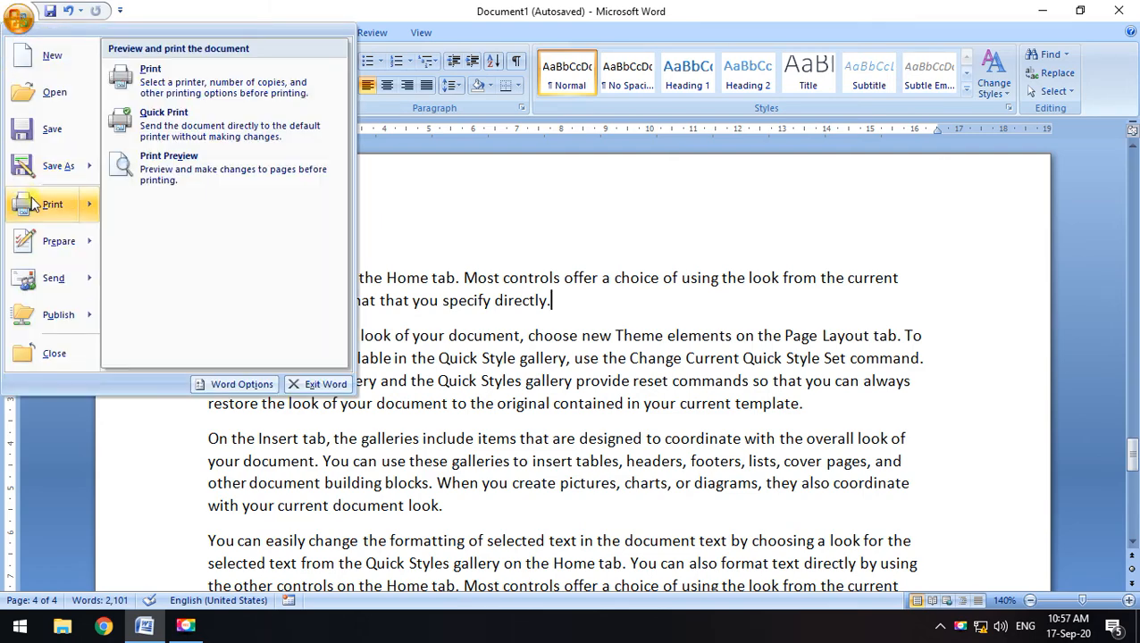
click(165, 158)
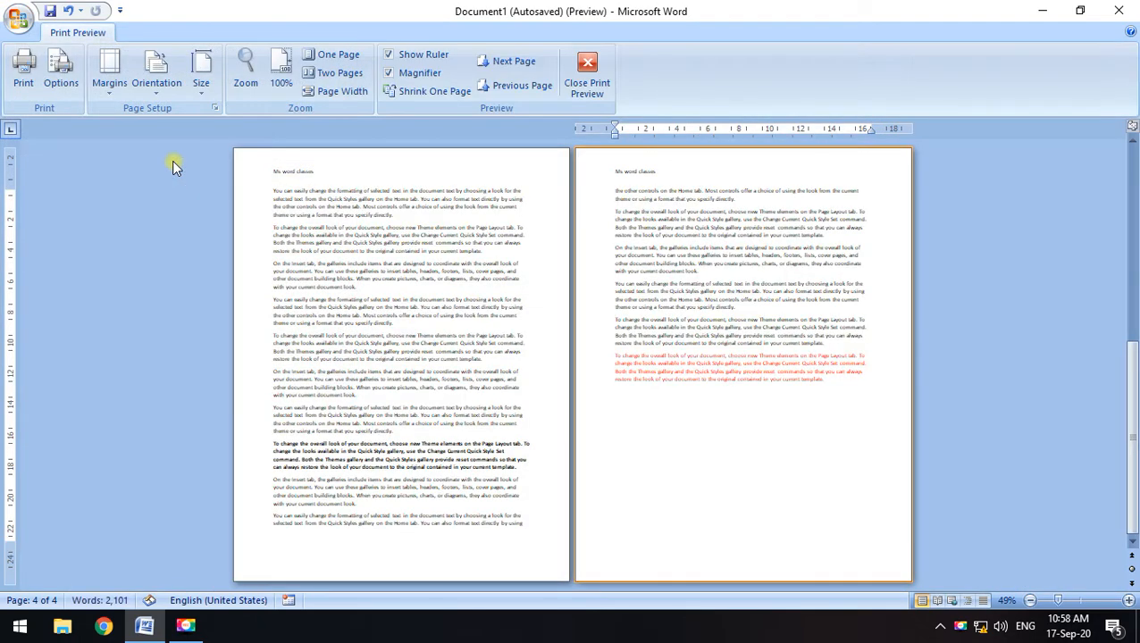
click(375, 200)
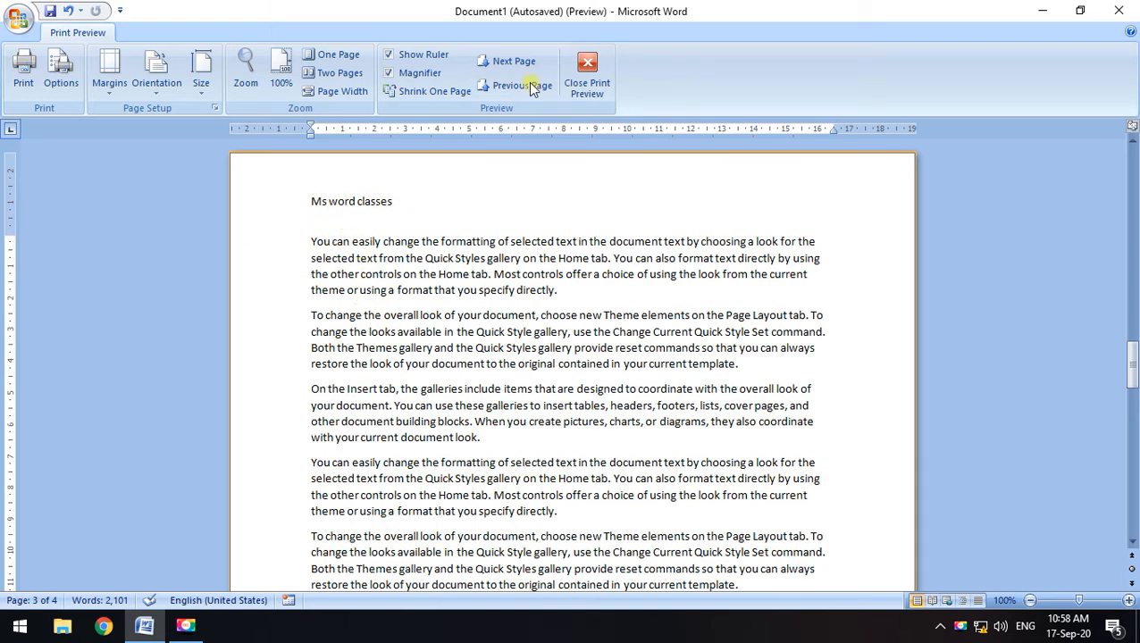
click(587, 76)
scroll(313, 321, up, 10)
scroll(1138, 314, up, 2)
drag(1134, 368, 1133, 154)
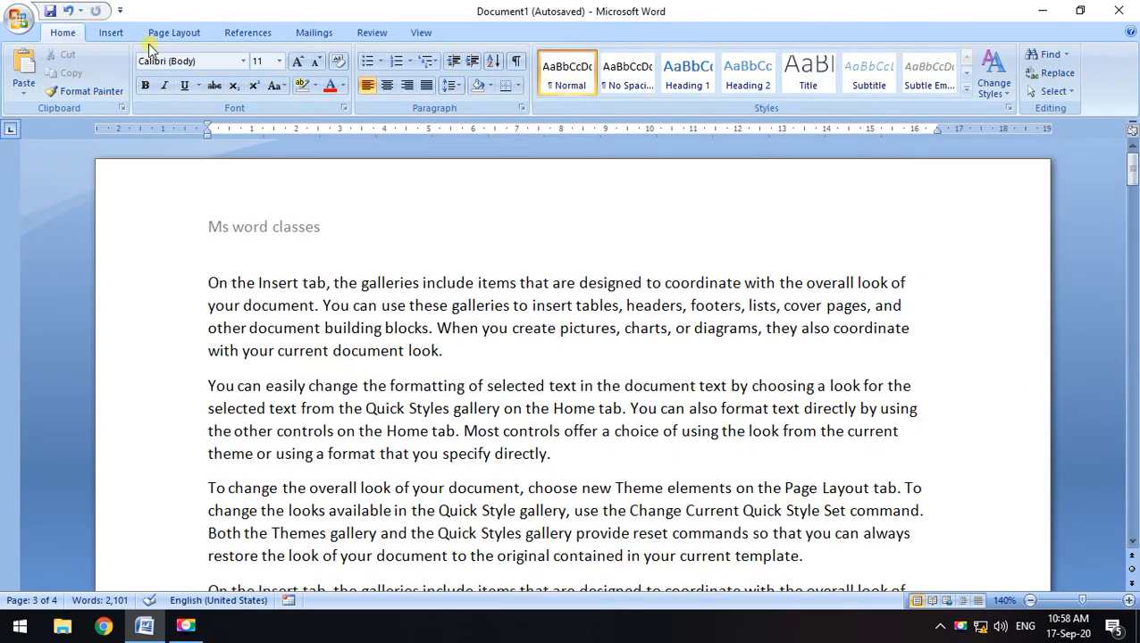
Edit the header and set Header from Top to 1.1 cm
click(110, 32)
click(548, 70)
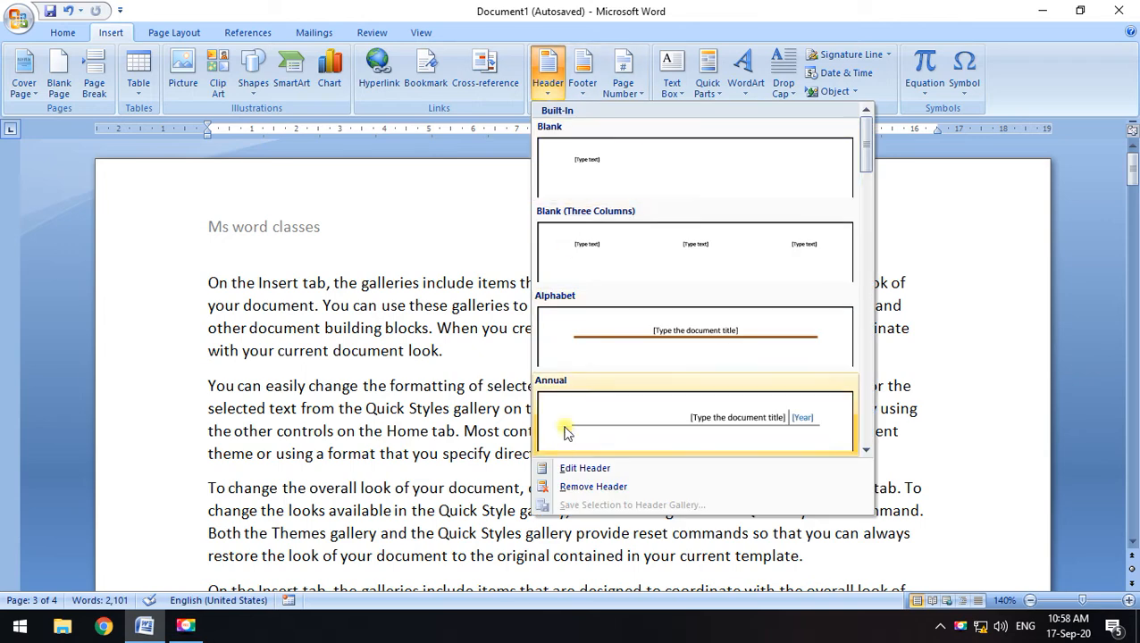
click(584, 468)
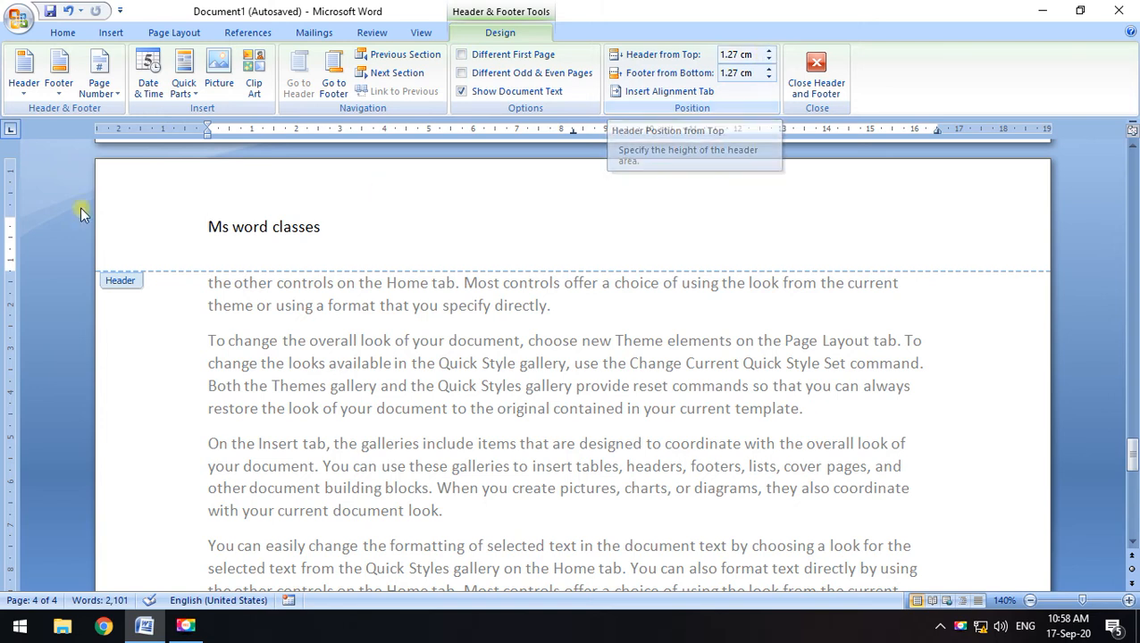
click(768, 59)
click(768, 60)
click(768, 60)
click(768, 60)
click(769, 60)
click(769, 60)
click(769, 60)
click(769, 53)
click(768, 53)
click(769, 53)
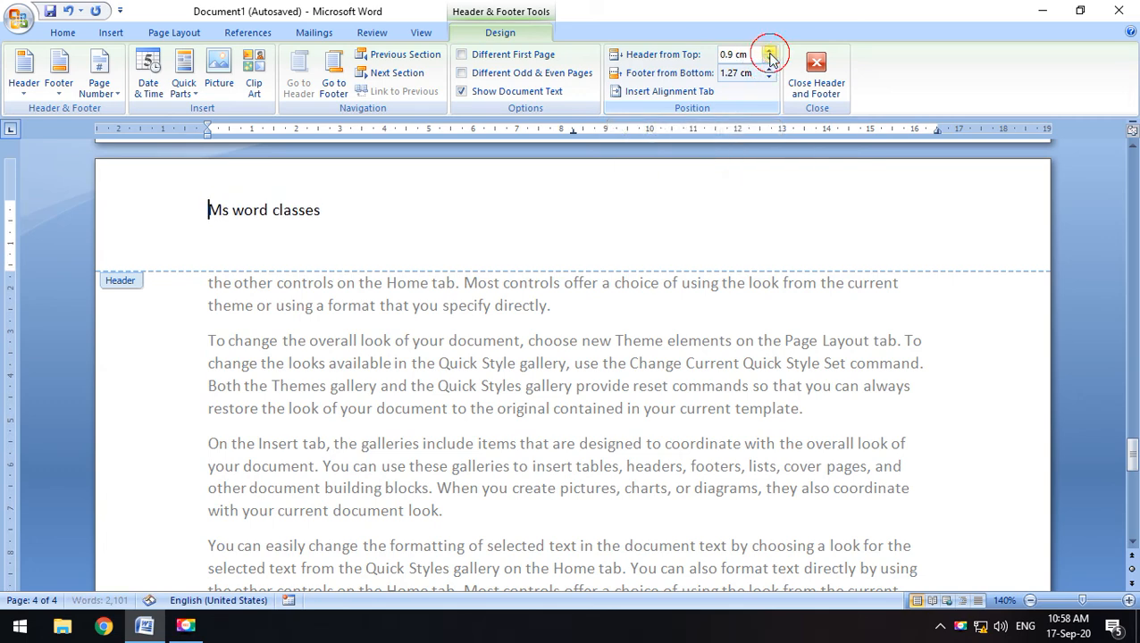
click(768, 52)
click(768, 52)
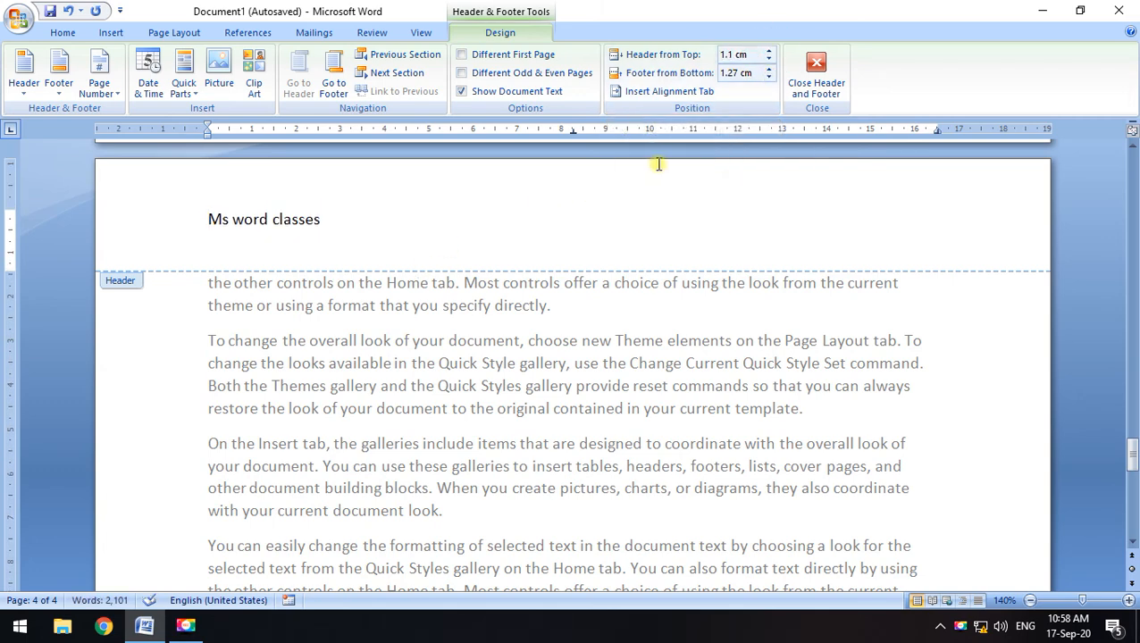
Set Footer from Bottom to 1.1 cm and close header and footer editing
scroll(537, 161, down, 15)
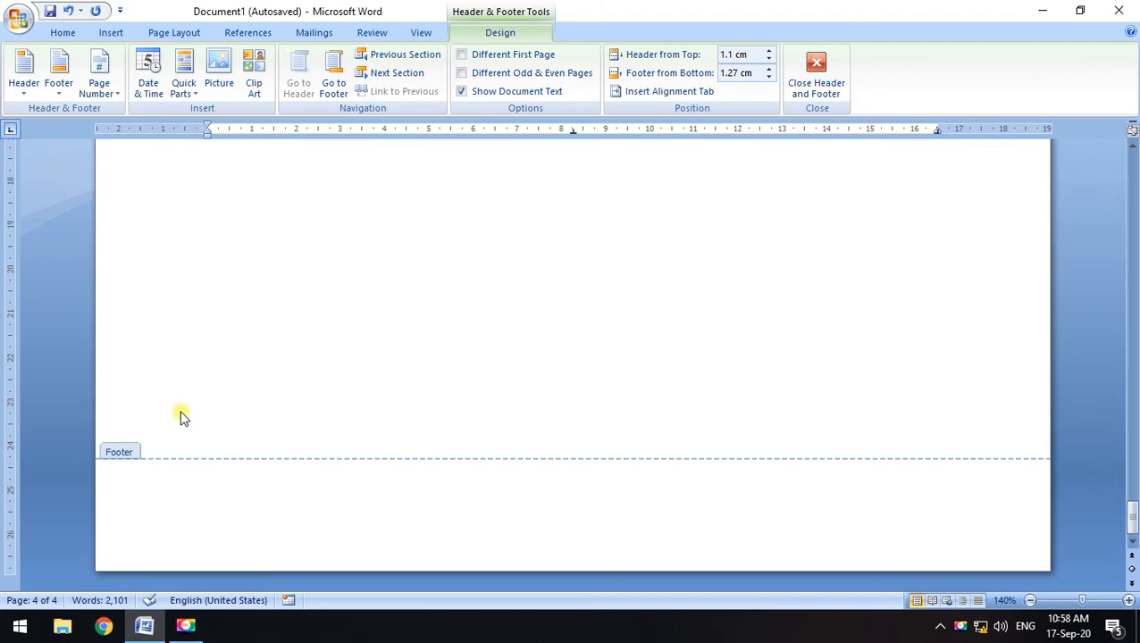
scroll(438, 330, up, 15)
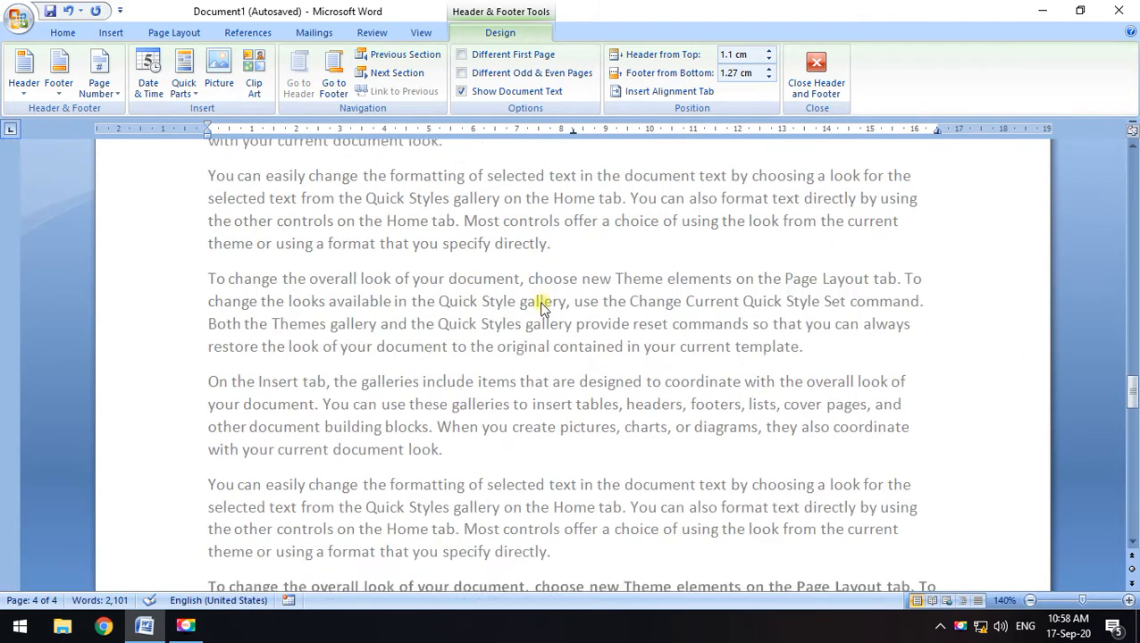
scroll(425, 339, up, 10)
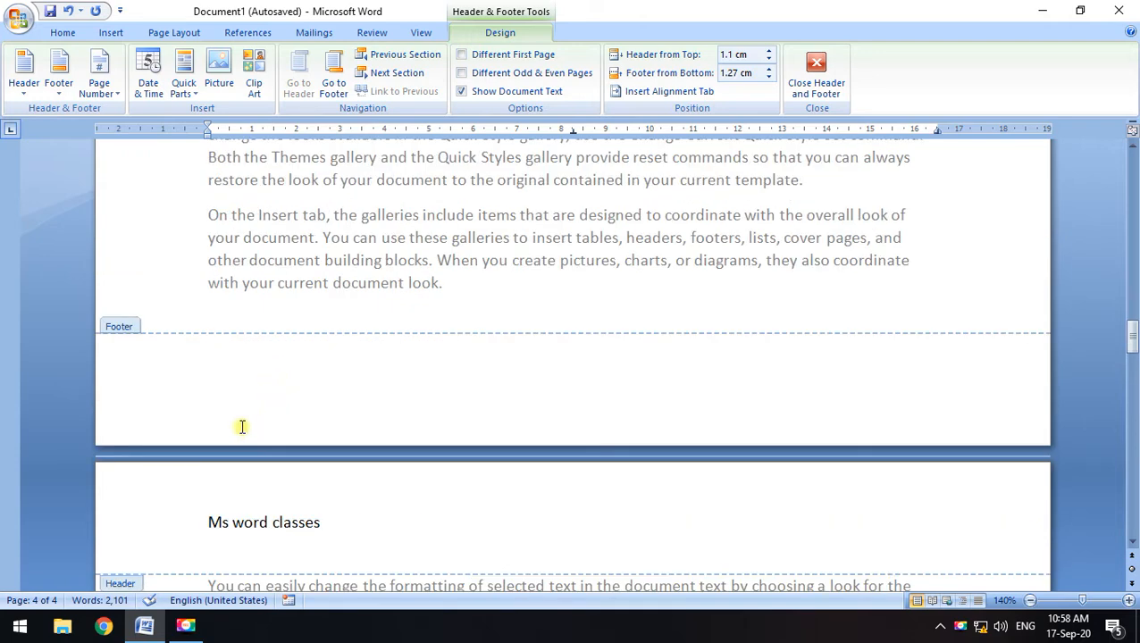
click(257, 373)
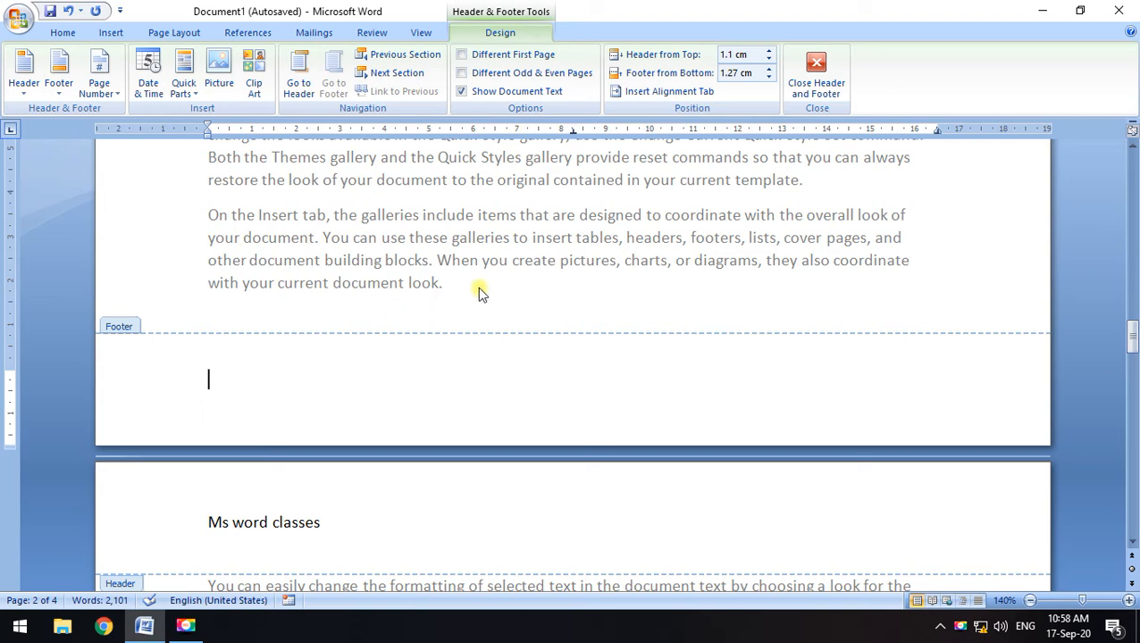
click(769, 78)
click(770, 78)
click(769, 77)
click(769, 78)
click(769, 78)
click(770, 69)
click(770, 69)
click(770, 70)
click(770, 69)
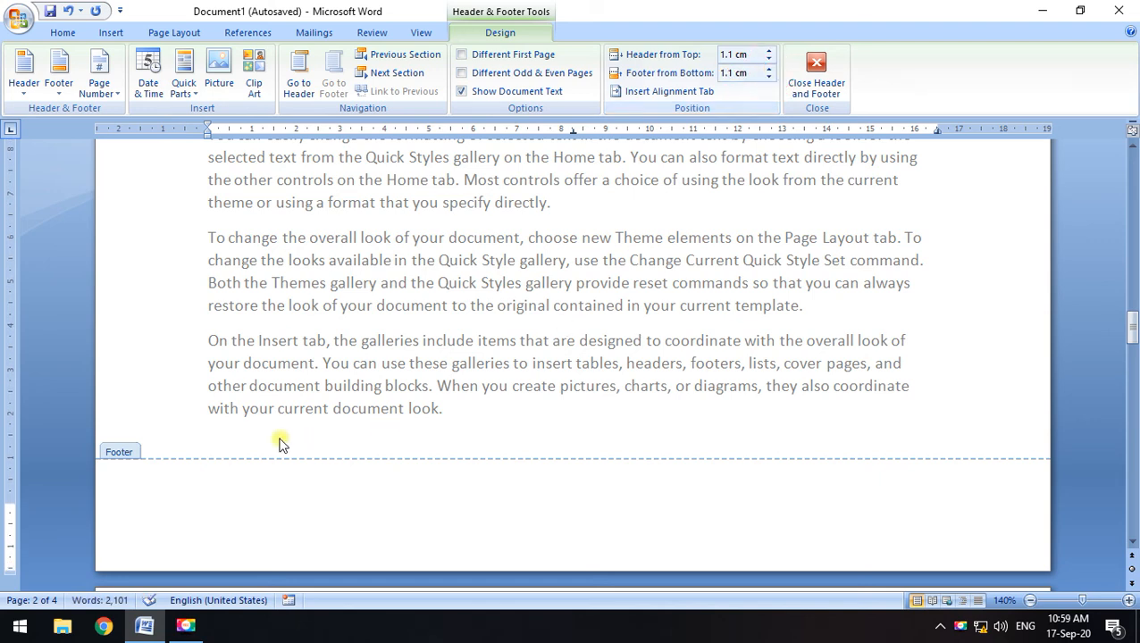
click(816, 76)
scroll(405, 347, up, 4)
scroll(404, 347, up, 5)
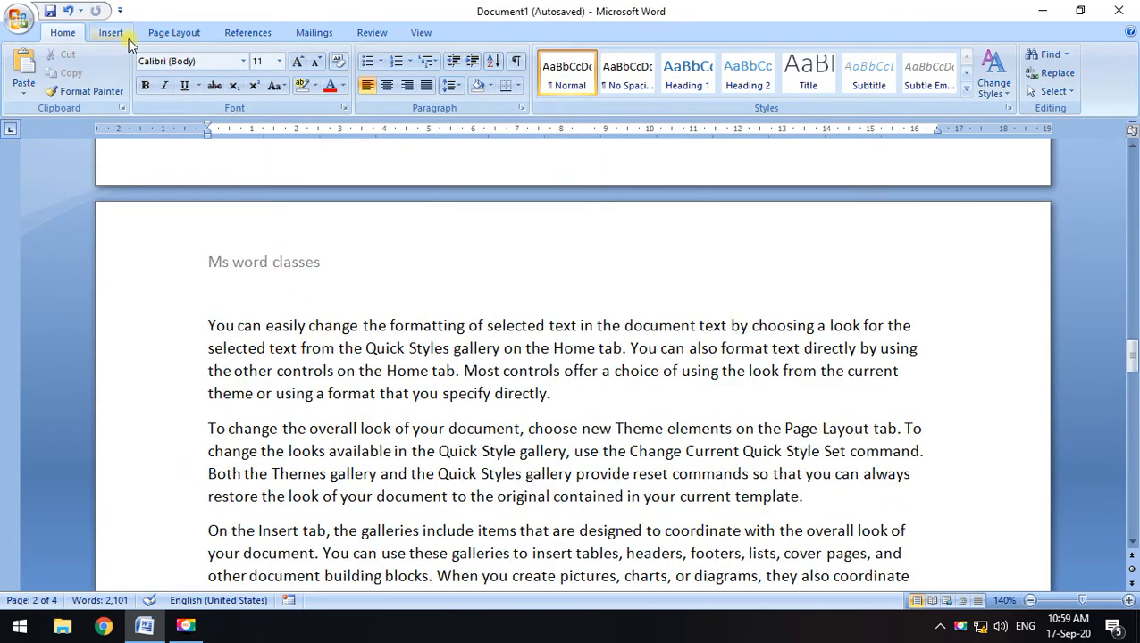
Add the date in 17-Sep-20 format after 'Ms word classes' in the header
click(114, 33)
click(547, 72)
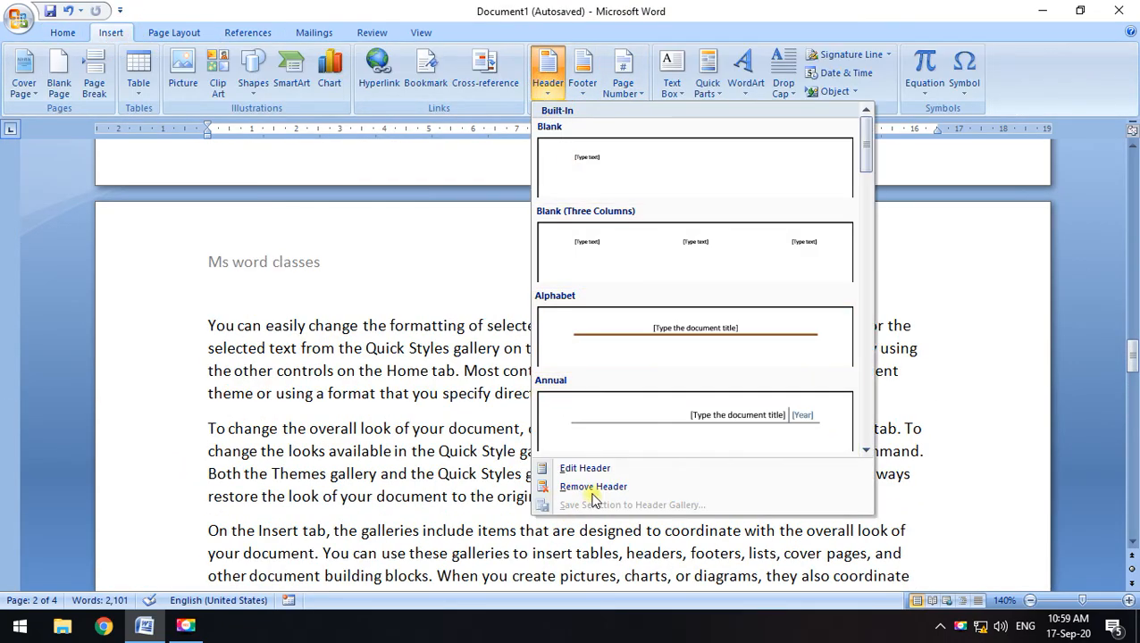
click(597, 474)
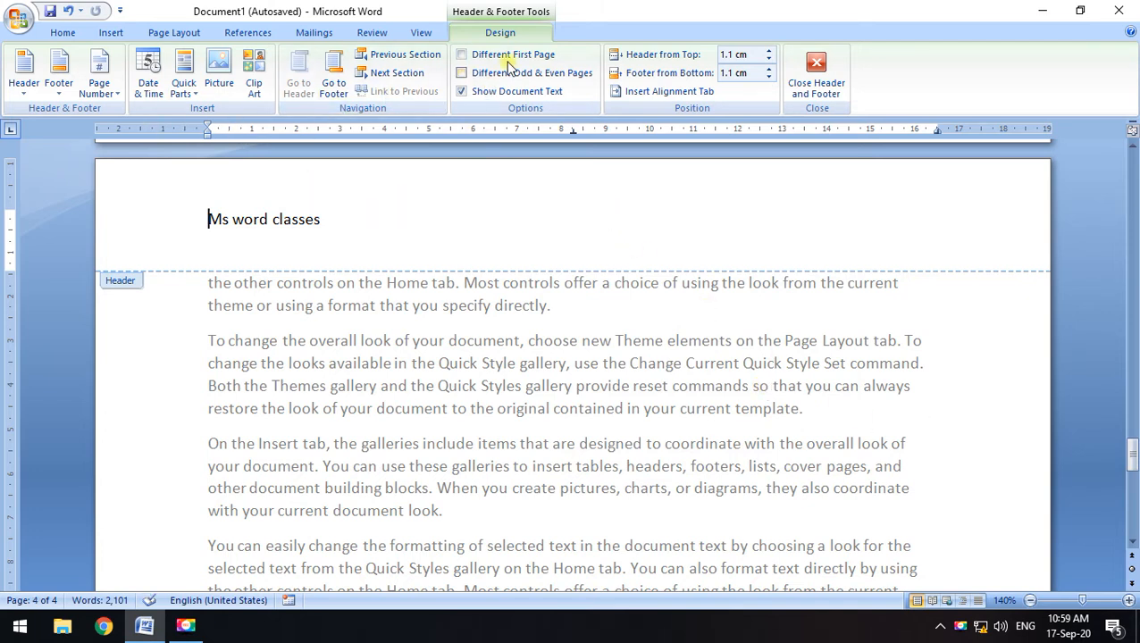
click(323, 220)
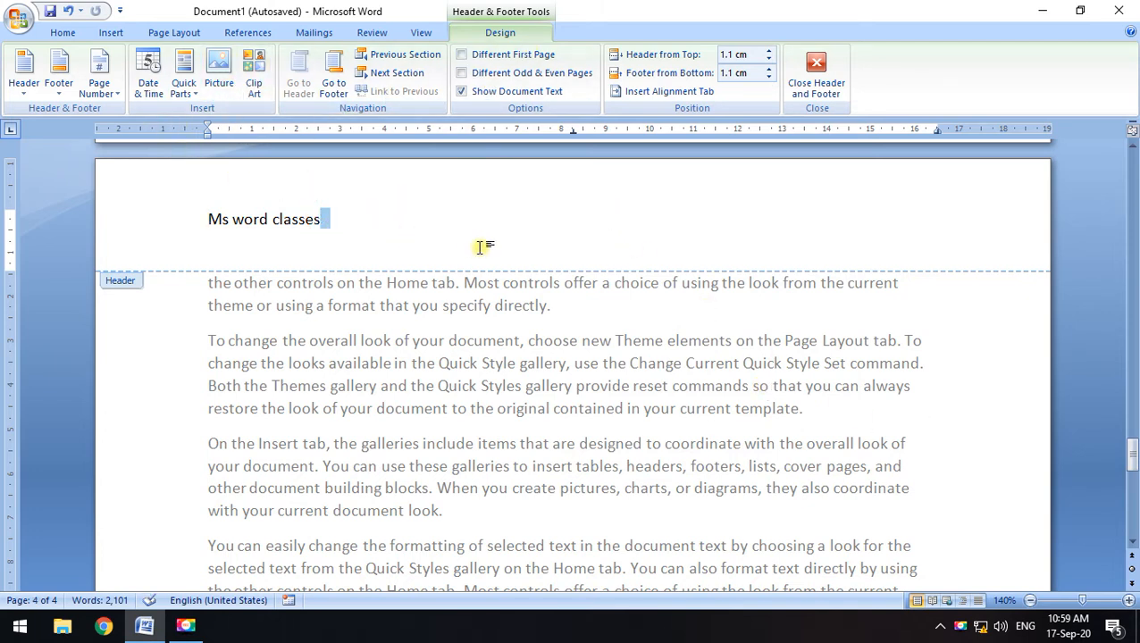
click(148, 87)
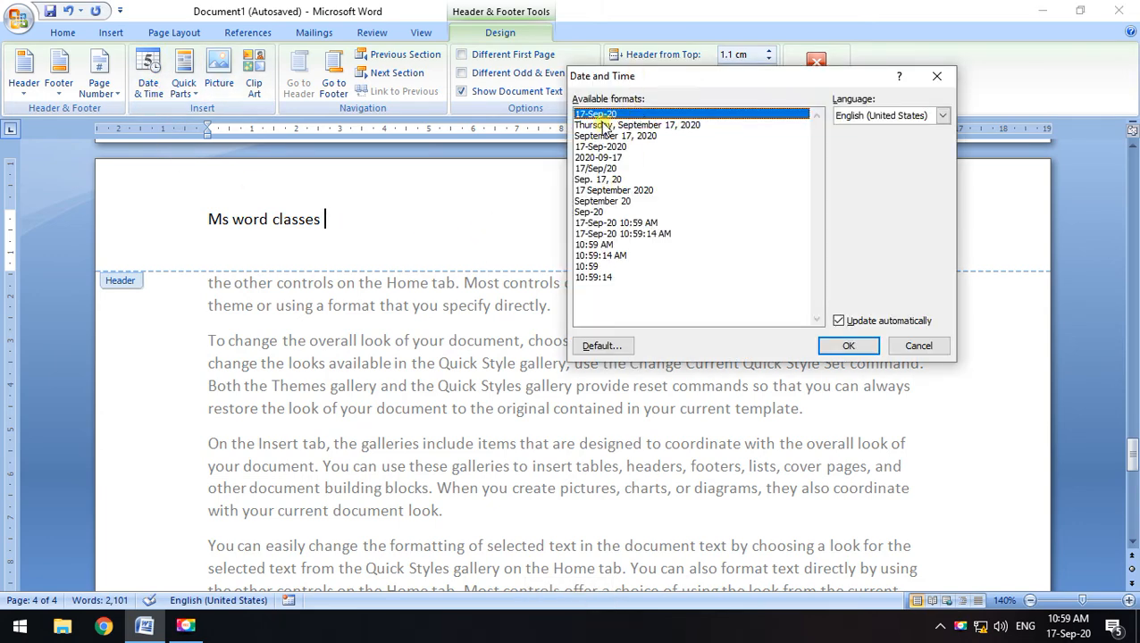
click(835, 346)
scroll(537, 268, down, 5)
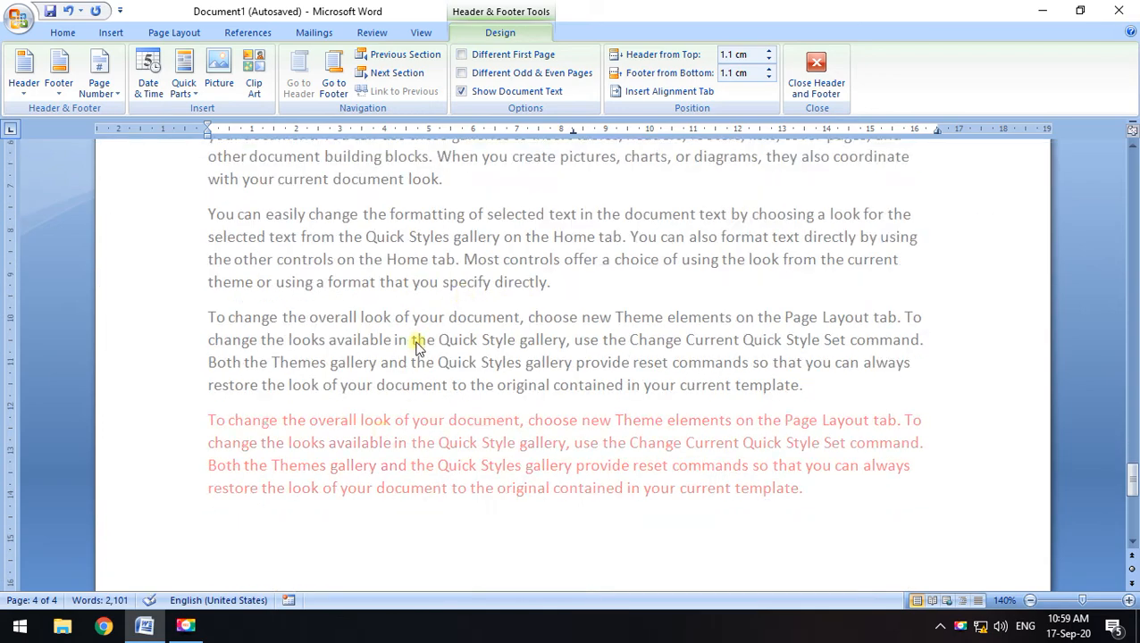
scroll(346, 427, down, 5)
scroll(407, 438, up, 12)
scroll(330, 340, up, 14)
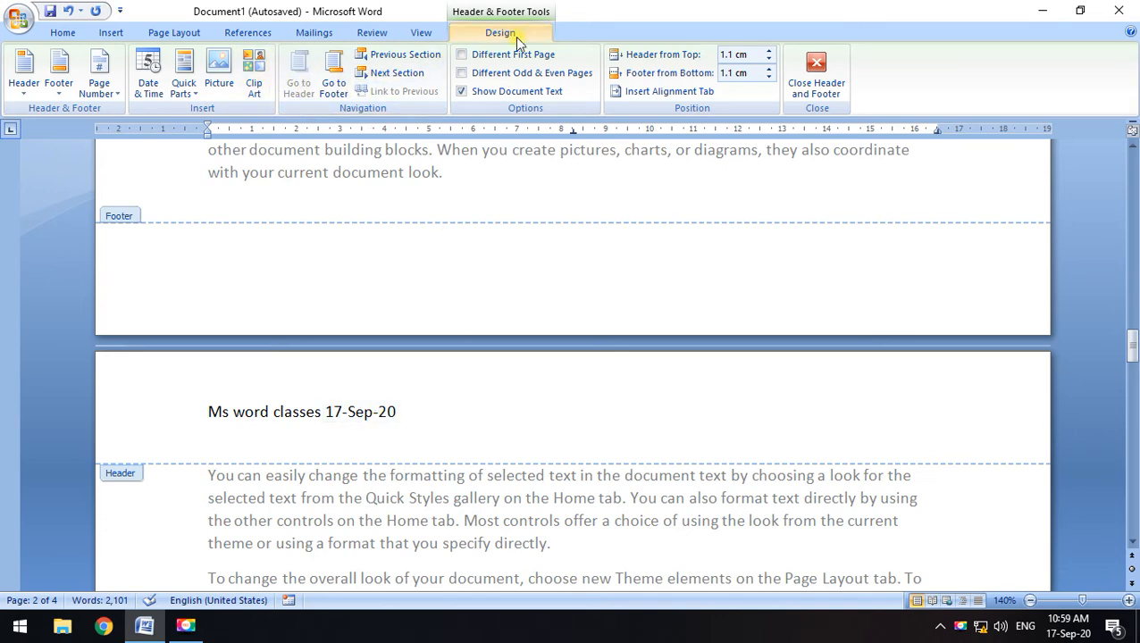
scroll(479, 189, up, 10)
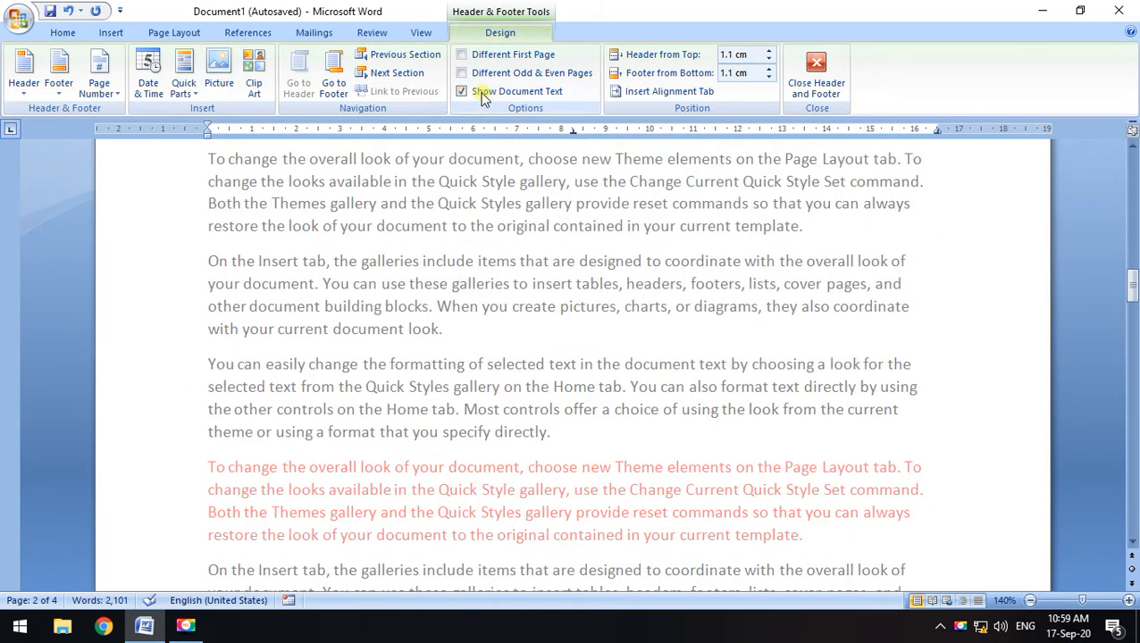
Hide and then show the body text while editing headers, then leave header editing
click(462, 94)
scroll(570, 265, down, 10)
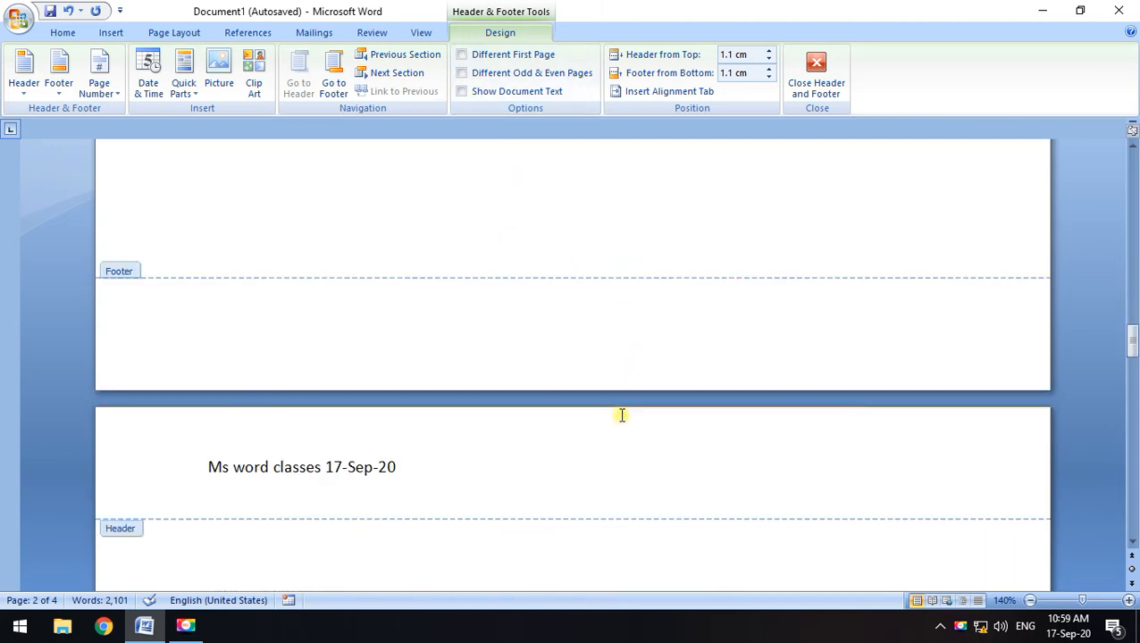
scroll(609, 418, up, 5)
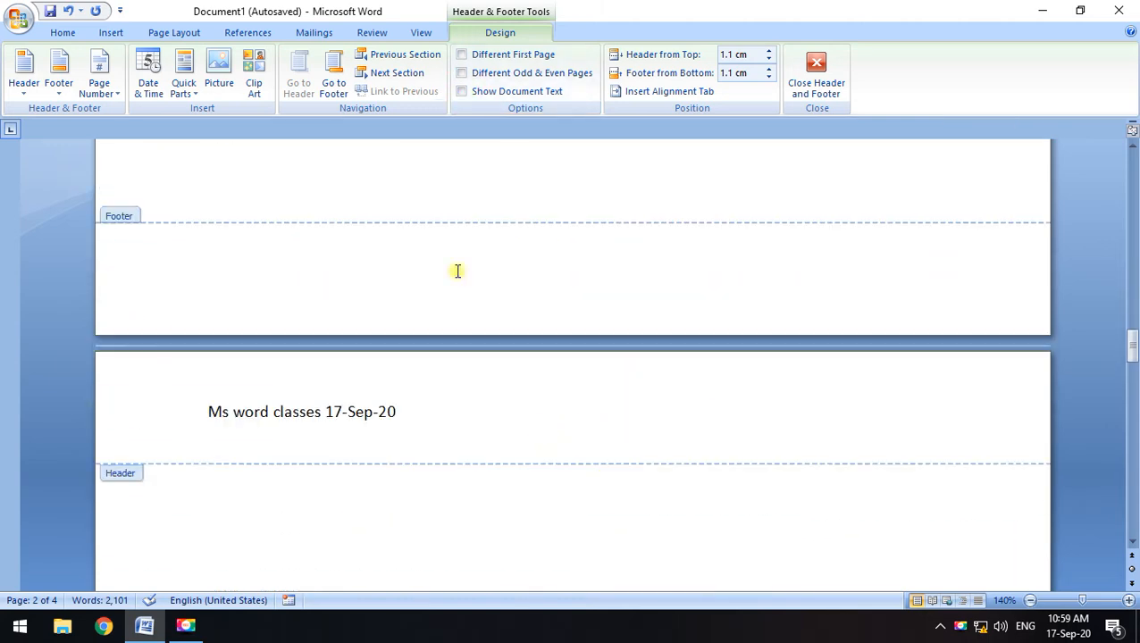
click(462, 92)
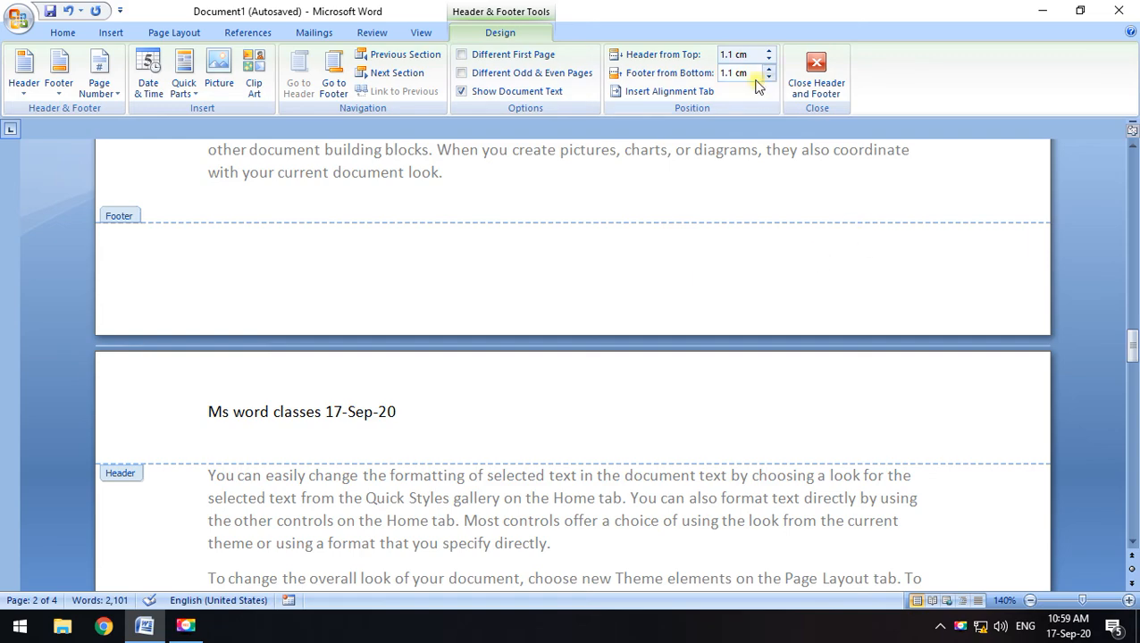
scroll(402, 170, down, 15)
scroll(398, 201, up, 14)
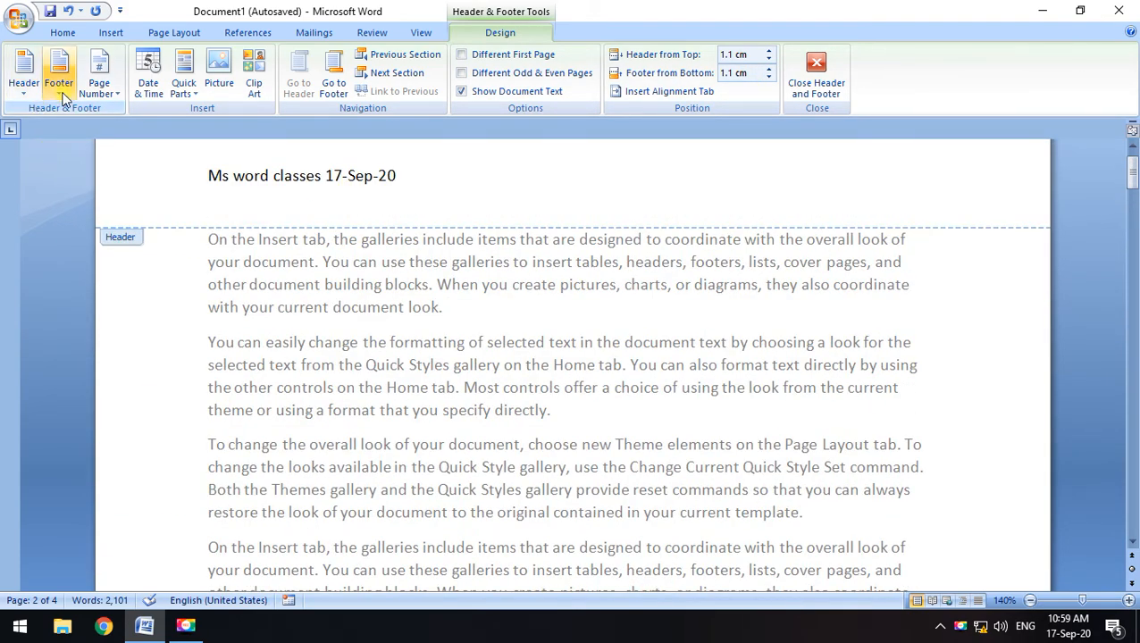
click(61, 94)
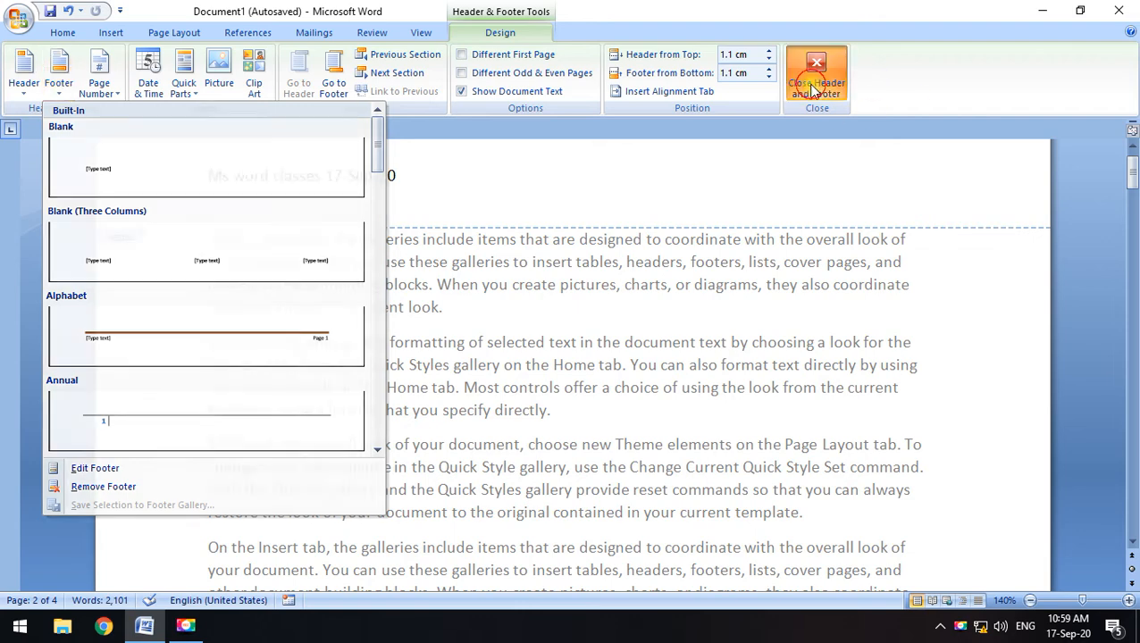
click(816, 81)
Apply the Alphabet footer design to the pages and close footer editing
click(111, 34)
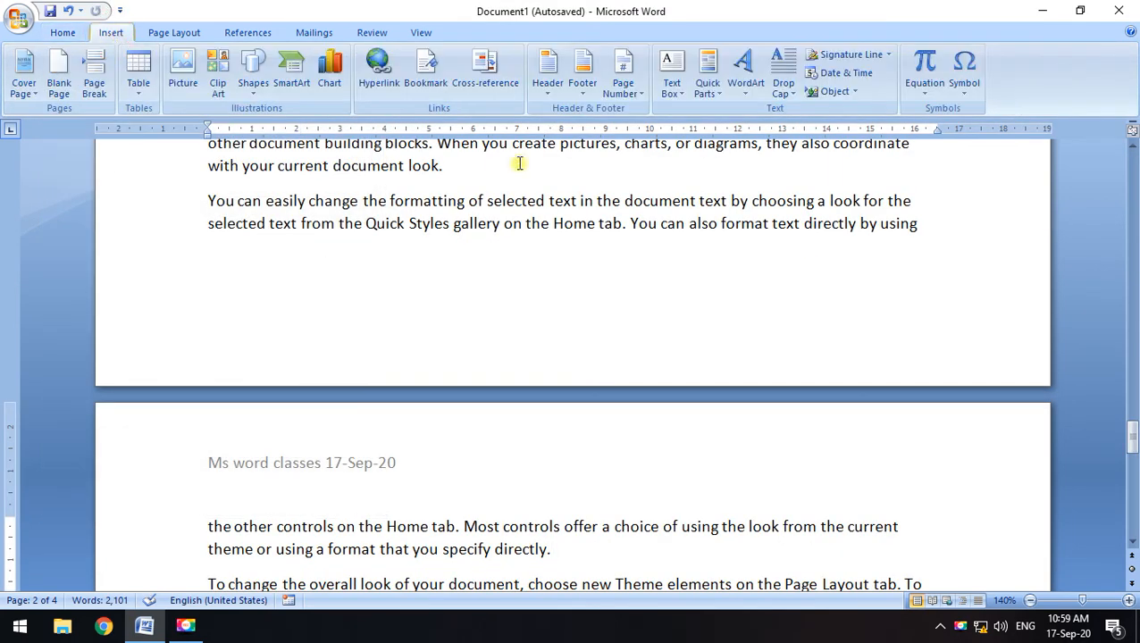
click(583, 89)
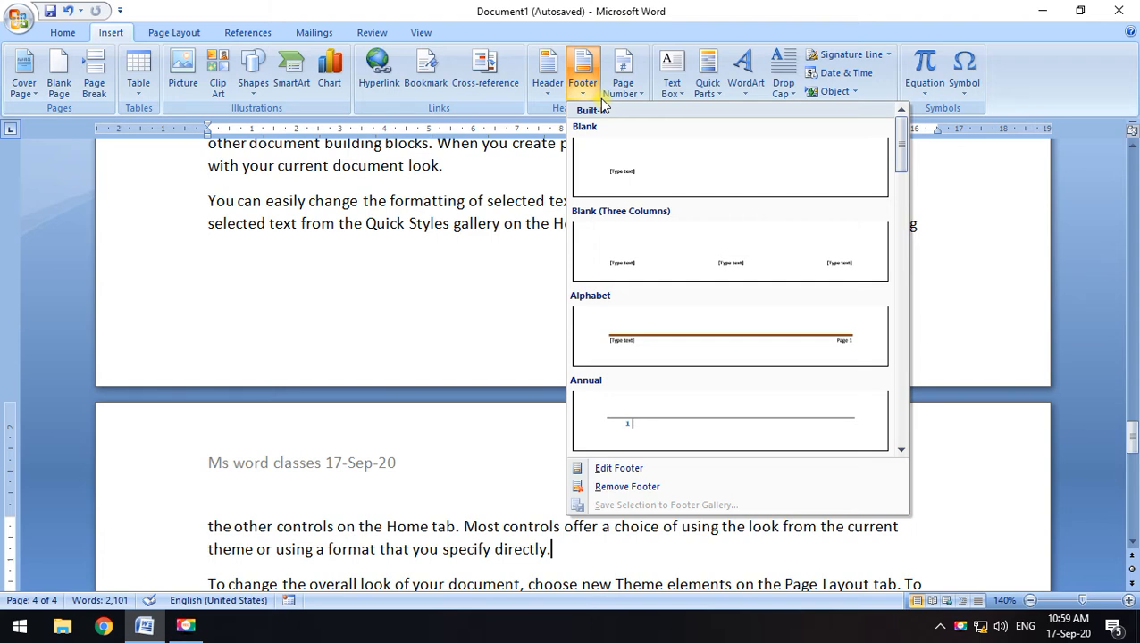
scroll(779, 389, down, 3)
scroll(787, 295, up, 3)
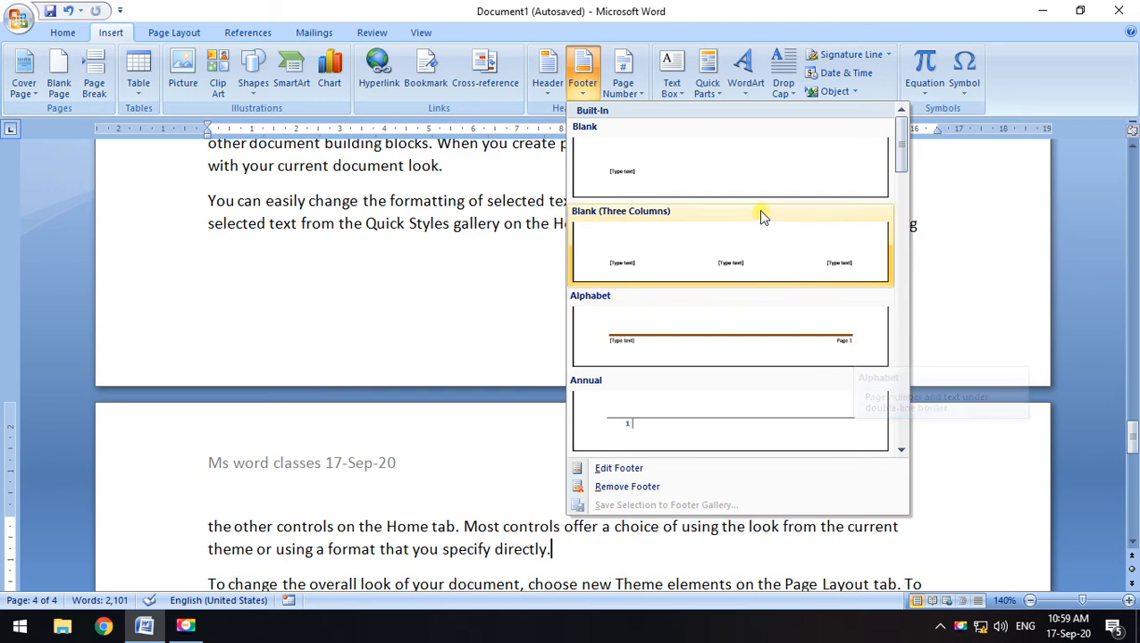
scroll(824, 398, down, 3)
scroll(791, 313, up, 2)
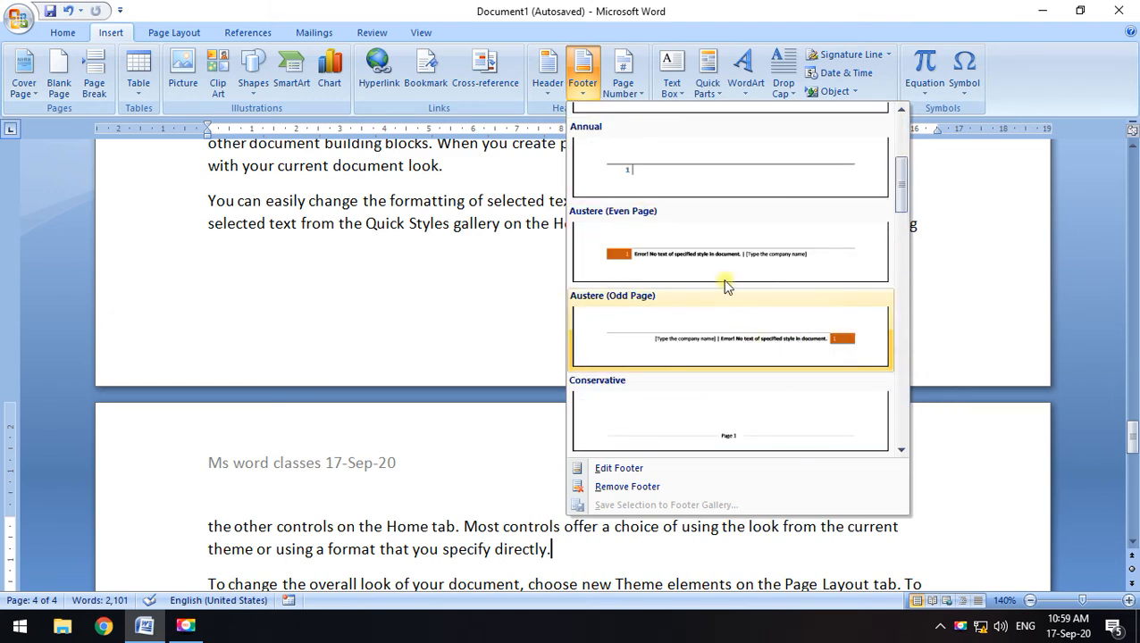
scroll(720, 258, up, 2)
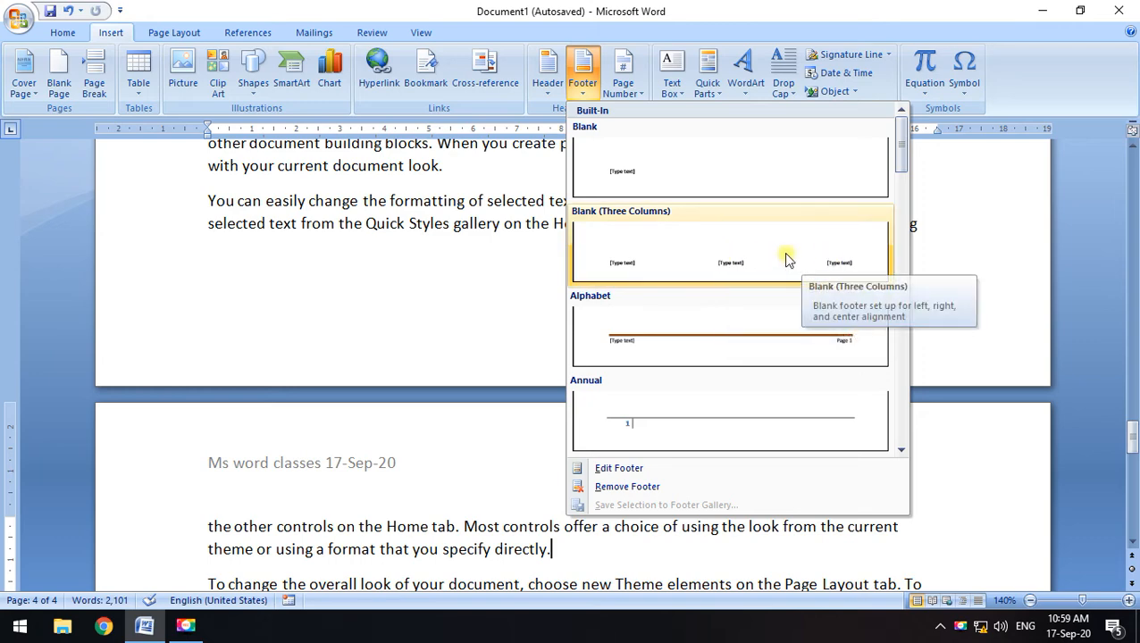
click(840, 338)
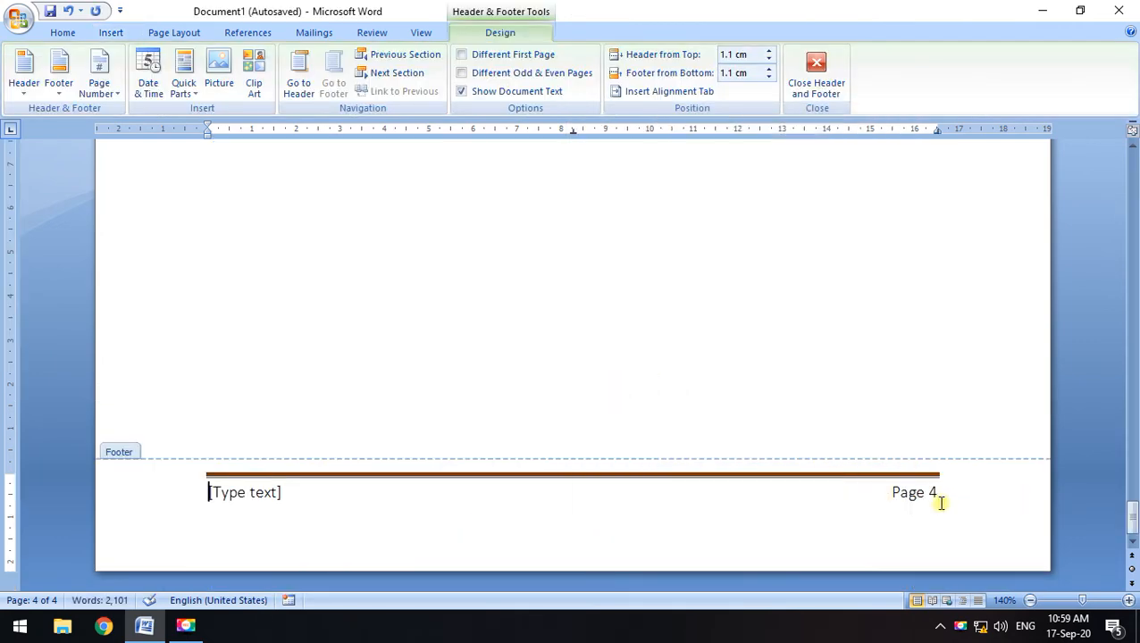
scroll(857, 460, up, 20)
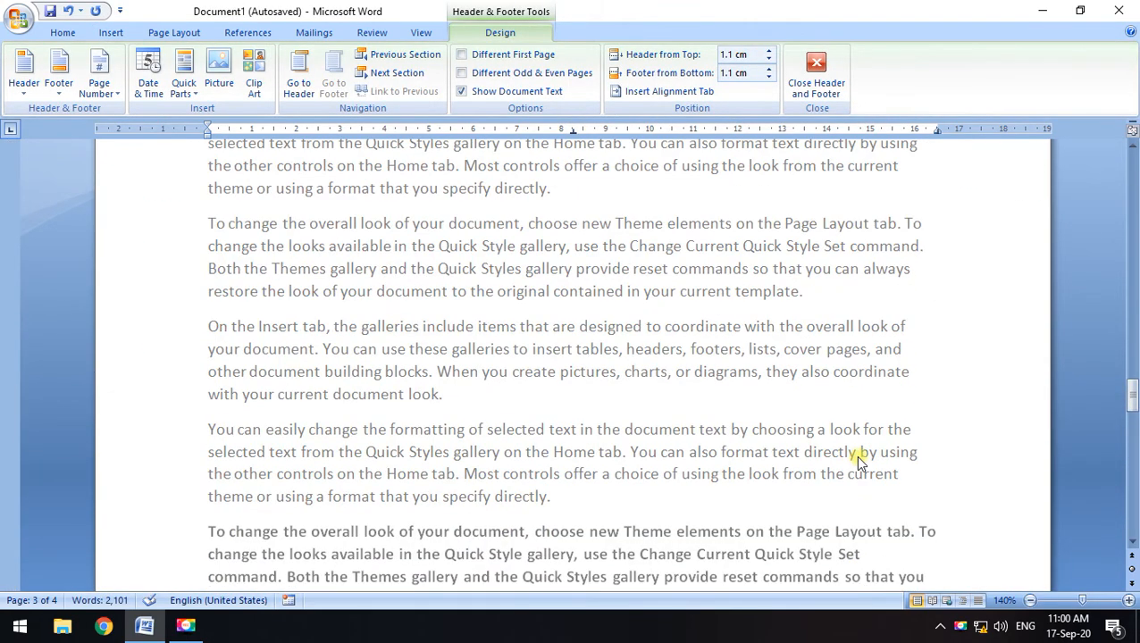
click(816, 73)
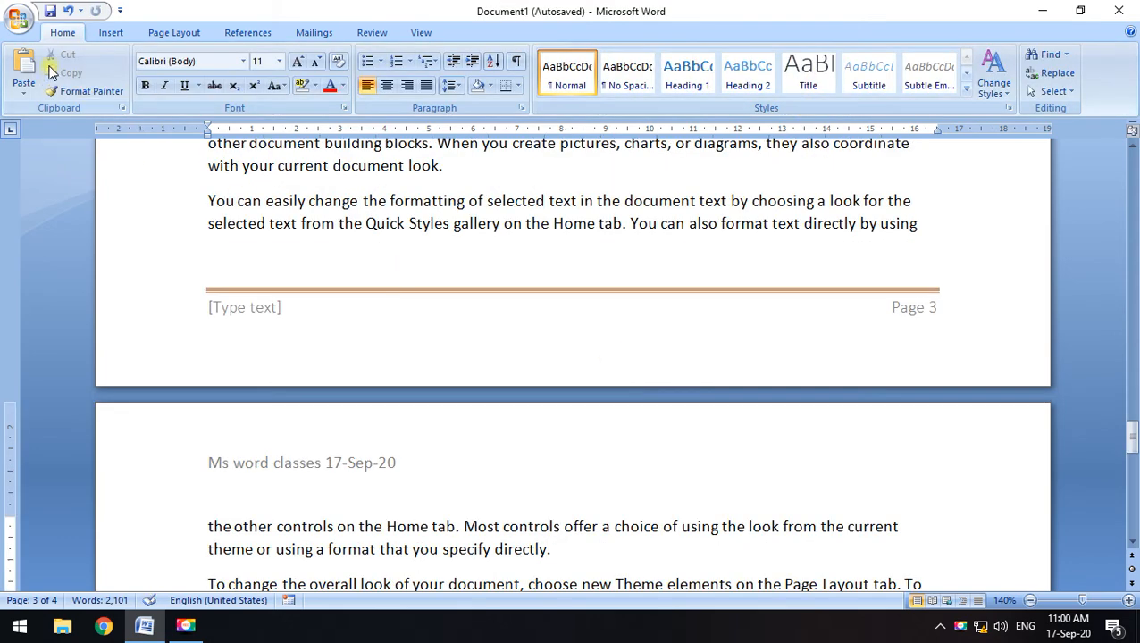
Replace the footer with the Blank footer design
click(107, 33)
click(576, 96)
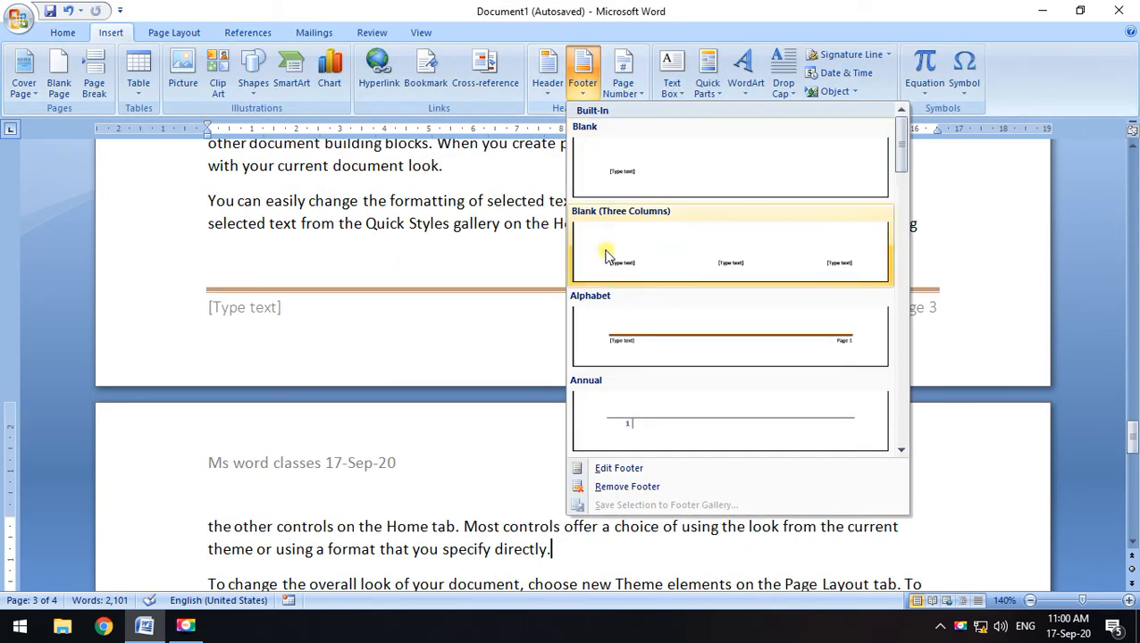
click(669, 175)
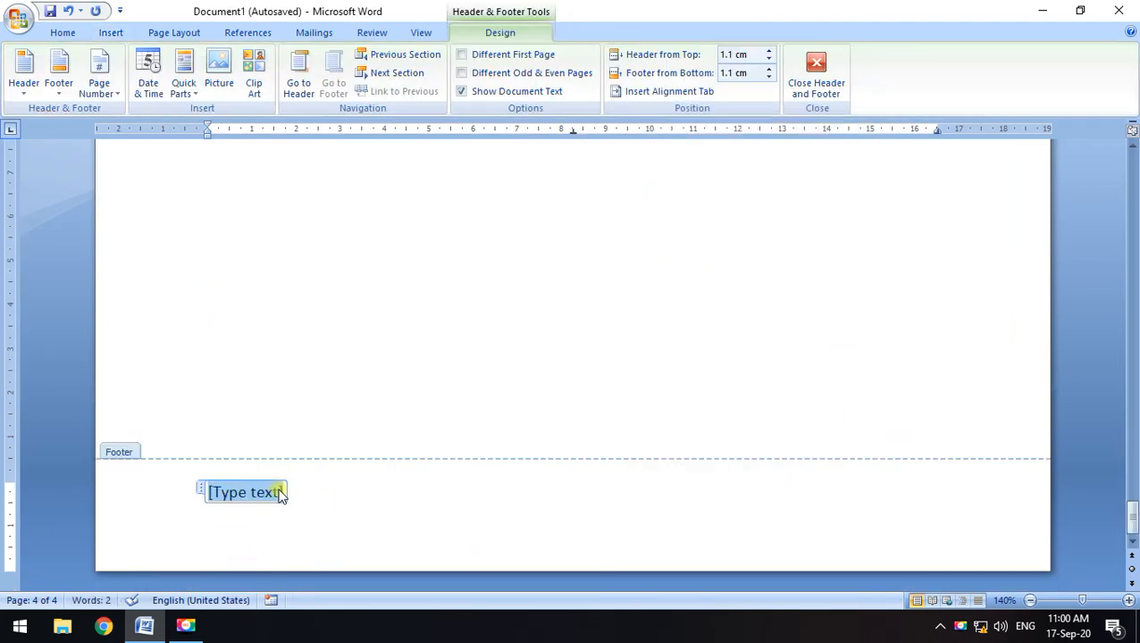
scroll(799, 458, up, 12)
drag(1134, 435, 1134, 153)
scroll(410, 365, up, 1)
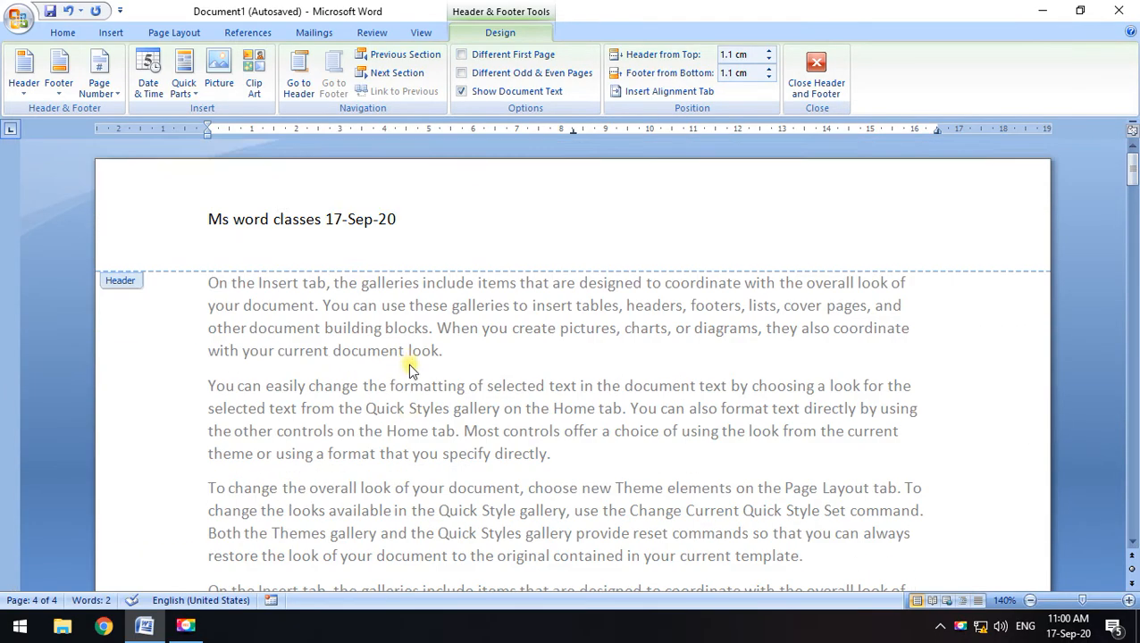
scroll(411, 393, down, 10)
scroll(410, 420, down, 4)
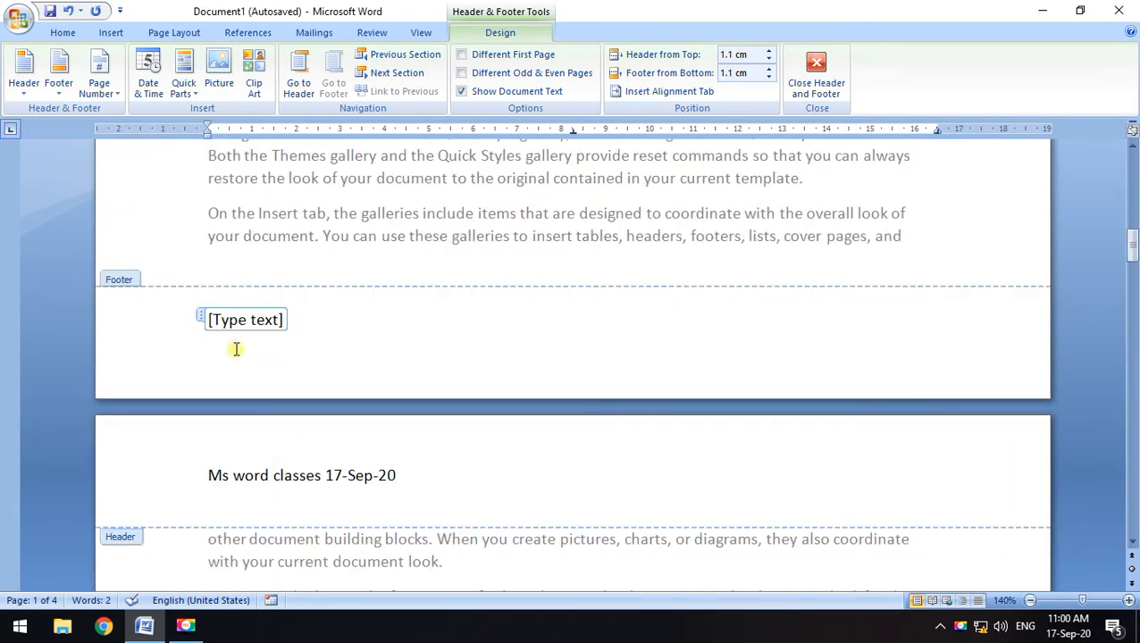
Replace the footer placeholder with 'Cell no' followed by the phone number
click(283, 328)
key(Delete)
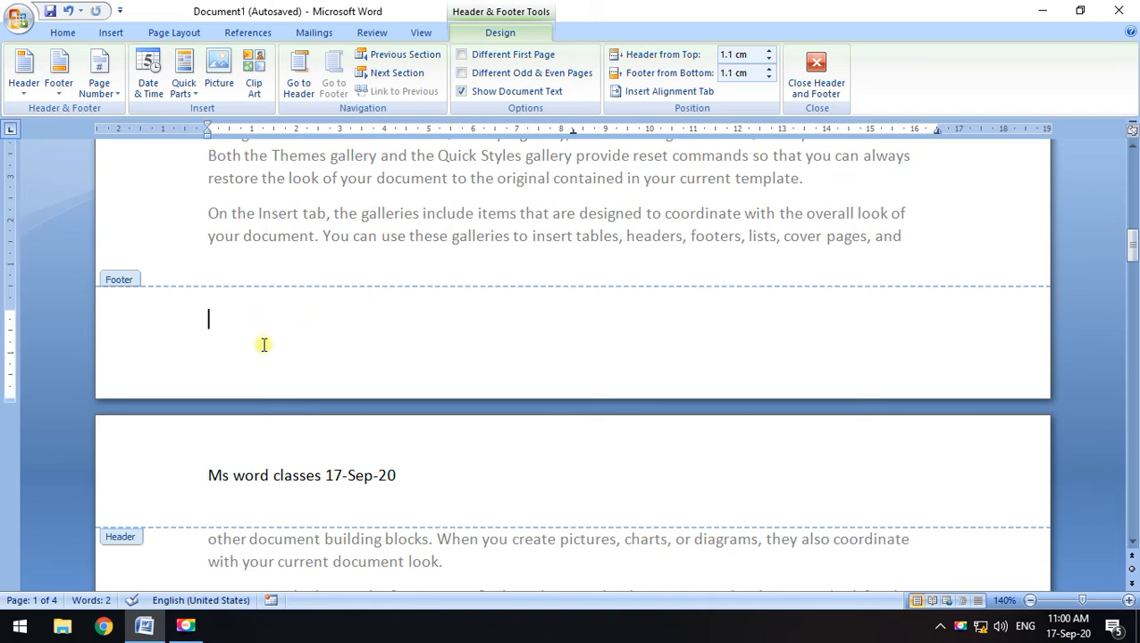
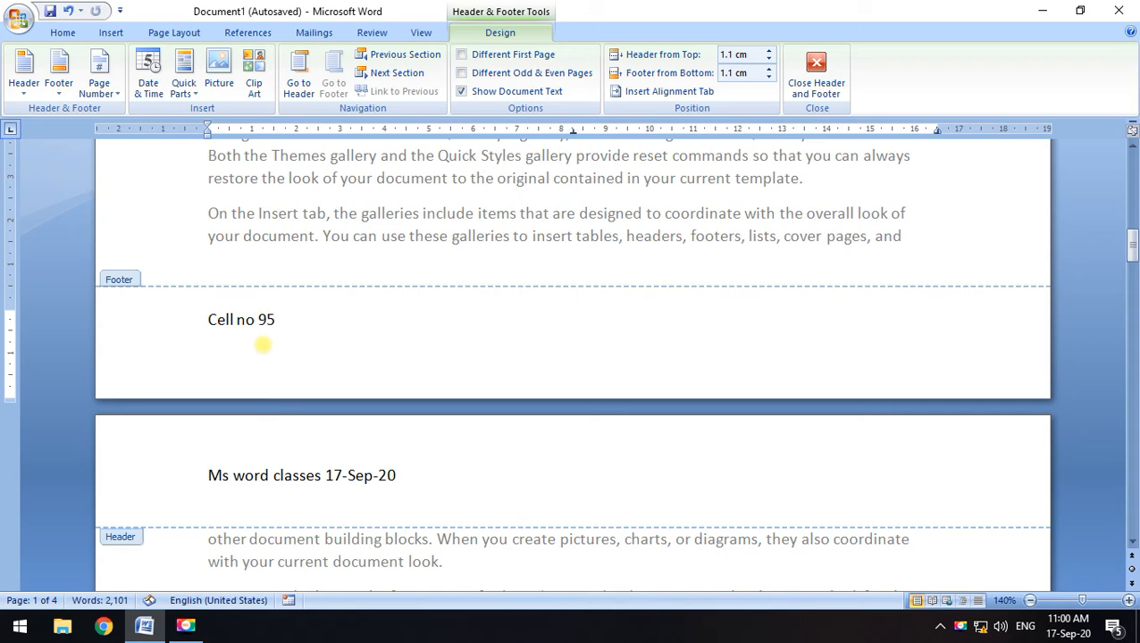
click(816, 78)
scroll(360, 378, down, 10)
scroll(361, 378, down, 15)
scroll(341, 448, up, 6)
scroll(183, 354, up, 3)
Accidentally remove the footer from the Footer menu, then undo the removal
click(111, 32)
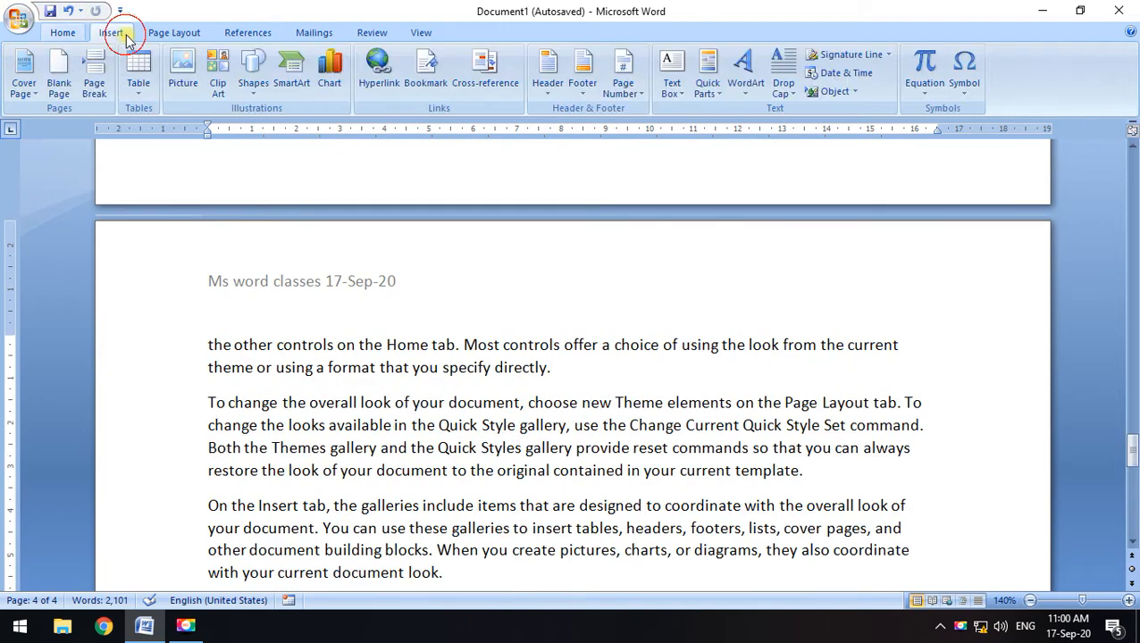
click(587, 100)
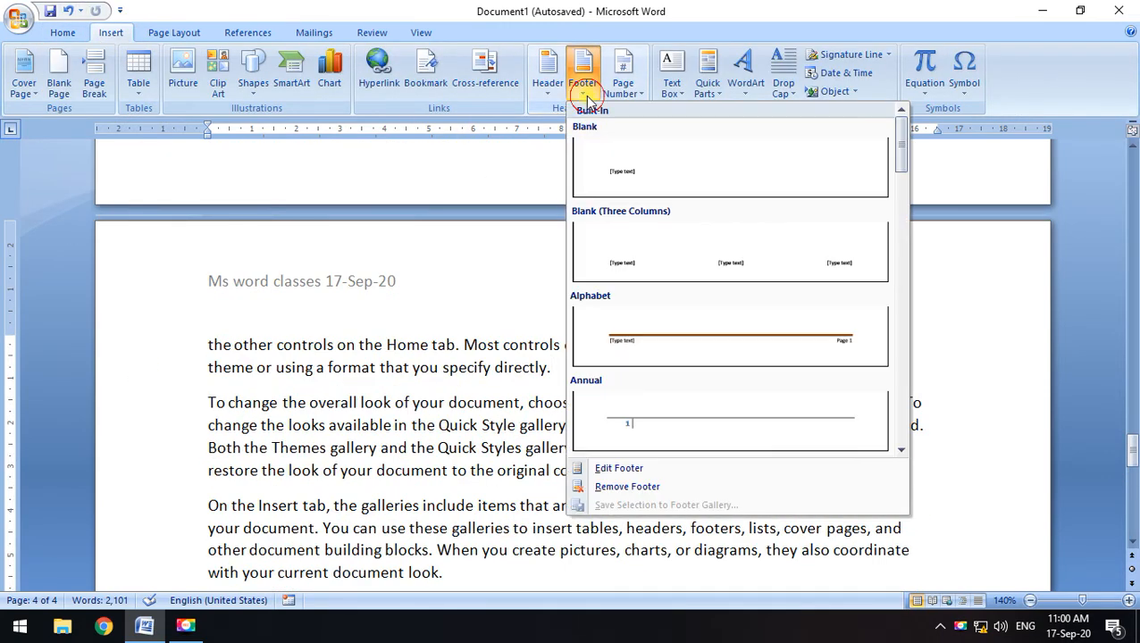
click(628, 487)
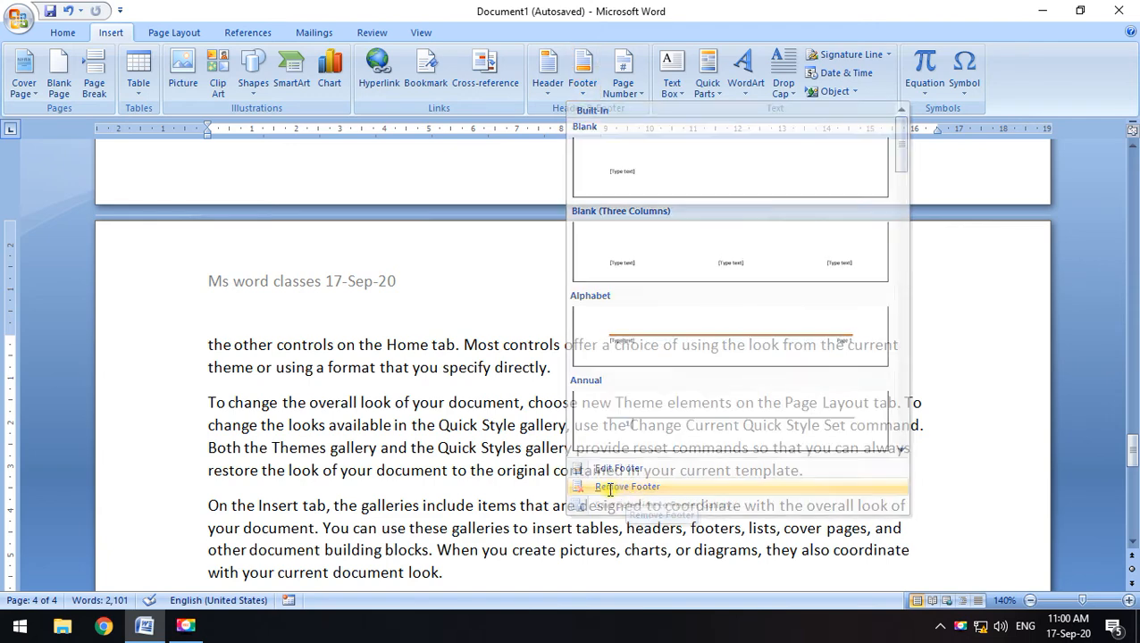
scroll(267, 458, down, 10)
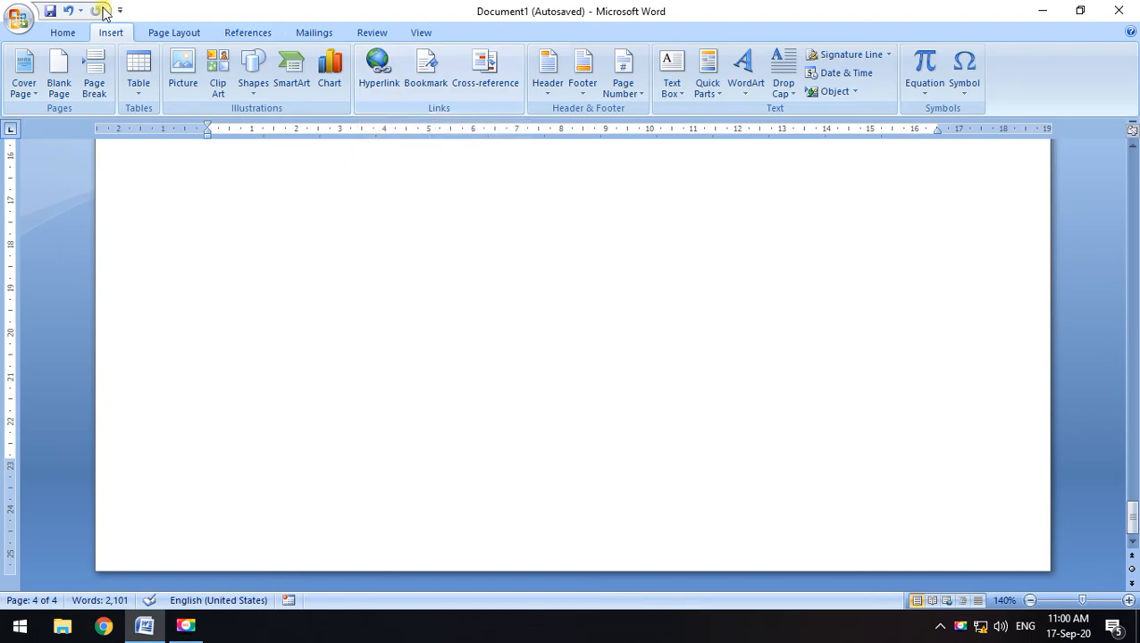
click(67, 11)
Edit the footer to read 'Cell no' with the phone number, then close header/footer editing
scroll(438, 340, down, 7)
scroll(420, 394, down, 3)
scroll(408, 417, up, 10)
drag(1131, 462, 1132, 429)
scroll(420, 407, down, 12)
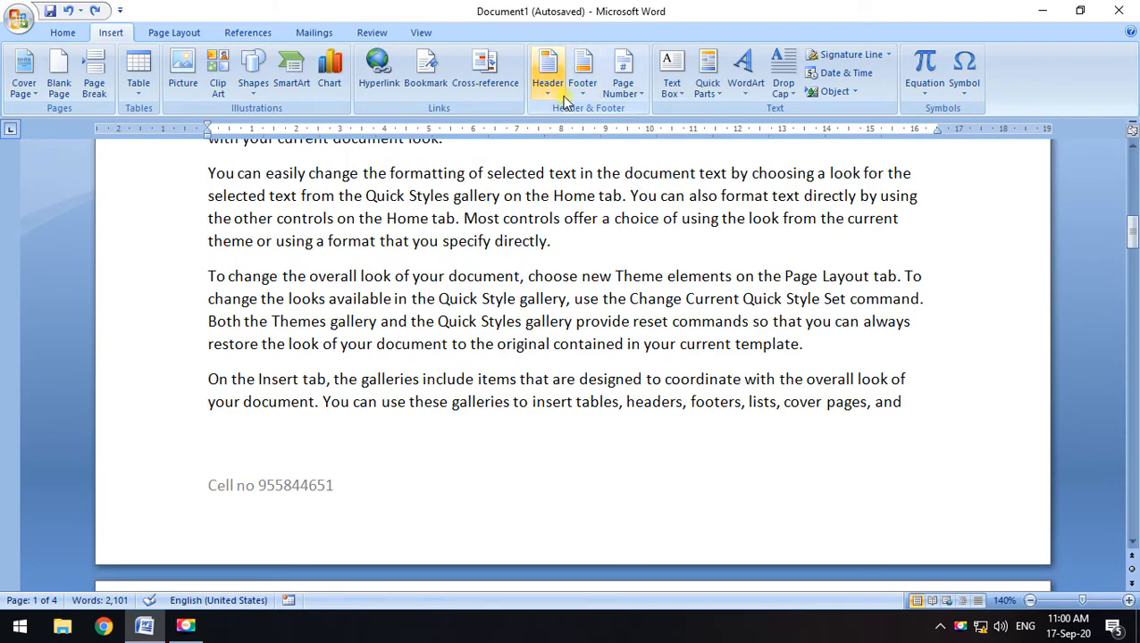
click(583, 76)
click(621, 468)
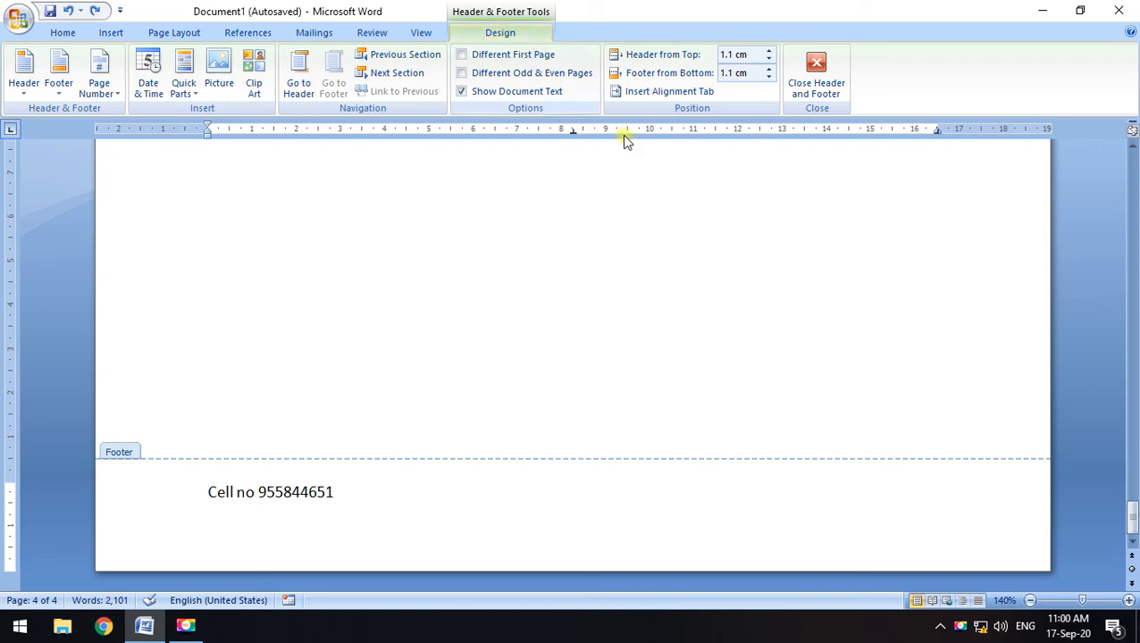
click(805, 90)
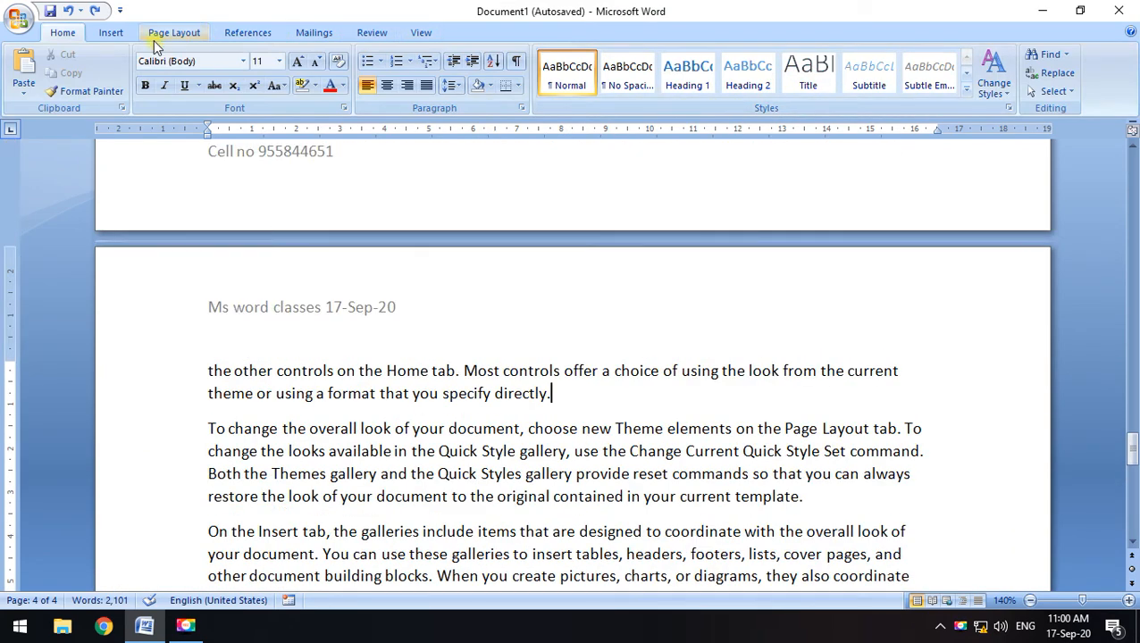
Insert an Accent Bar 'Page | X' number in the right page margin and close header/footer editing
click(112, 33)
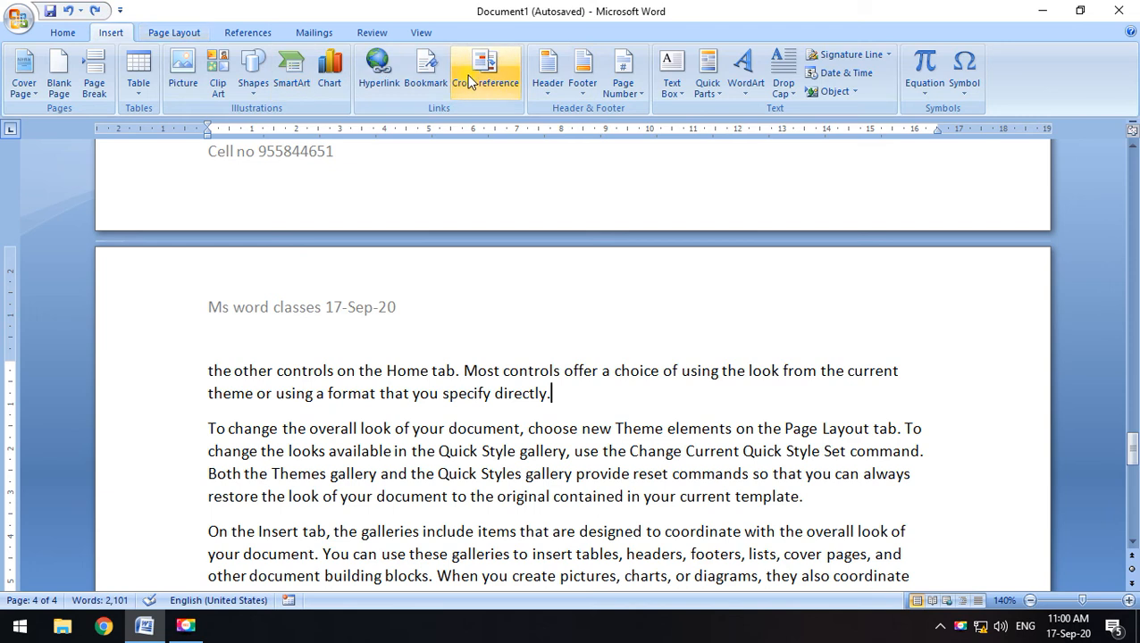
click(613, 101)
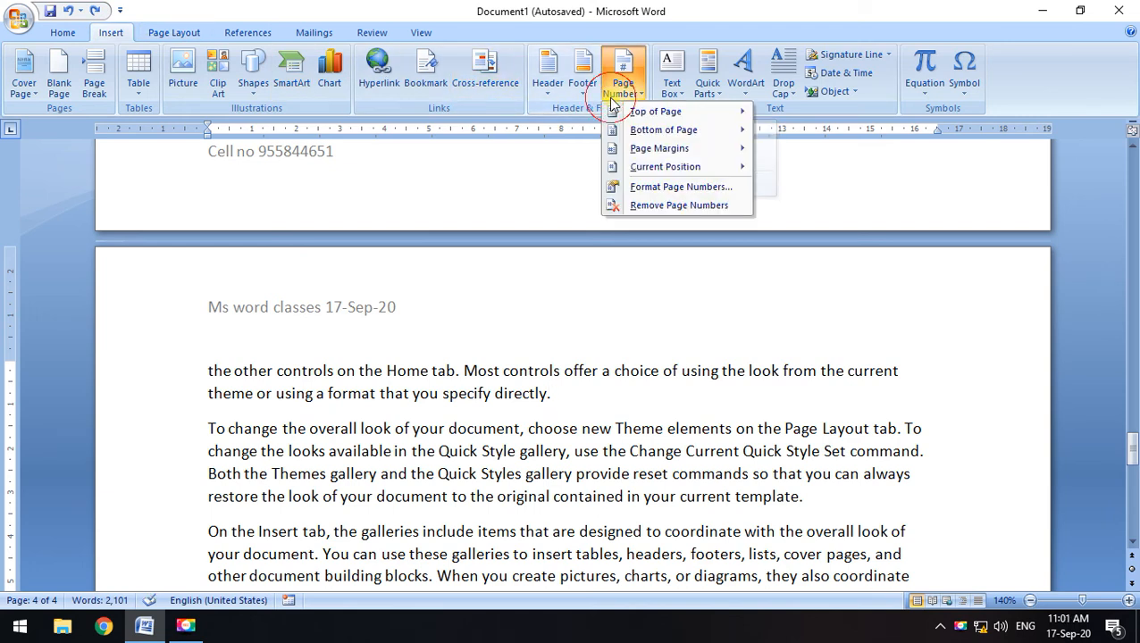
click(670, 7)
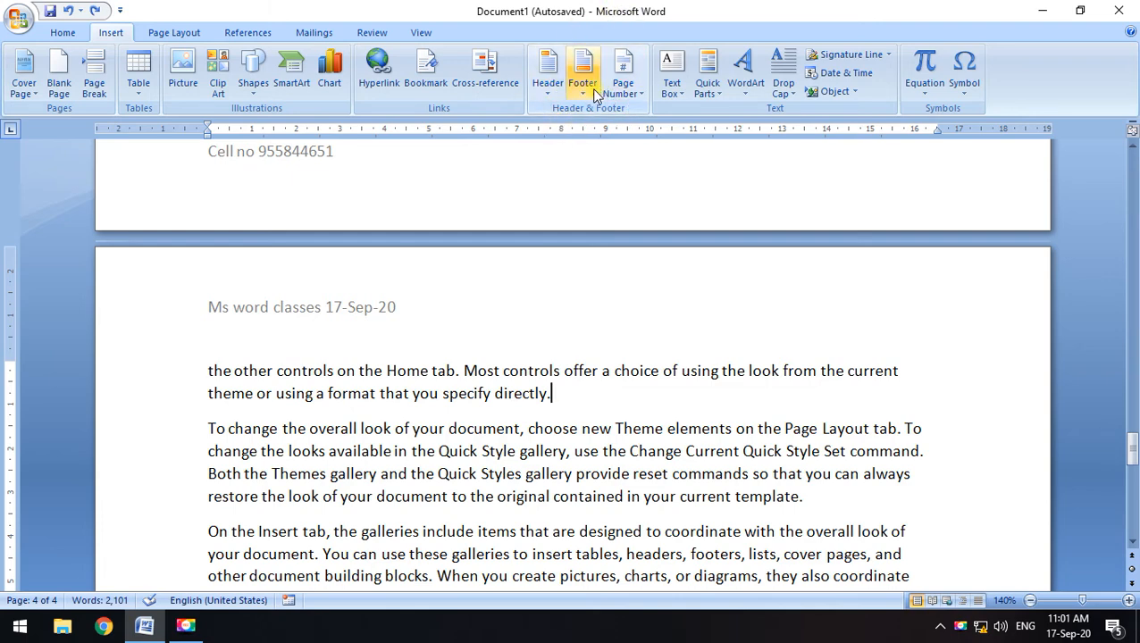
click(623, 71)
mouse_move(642, 113)
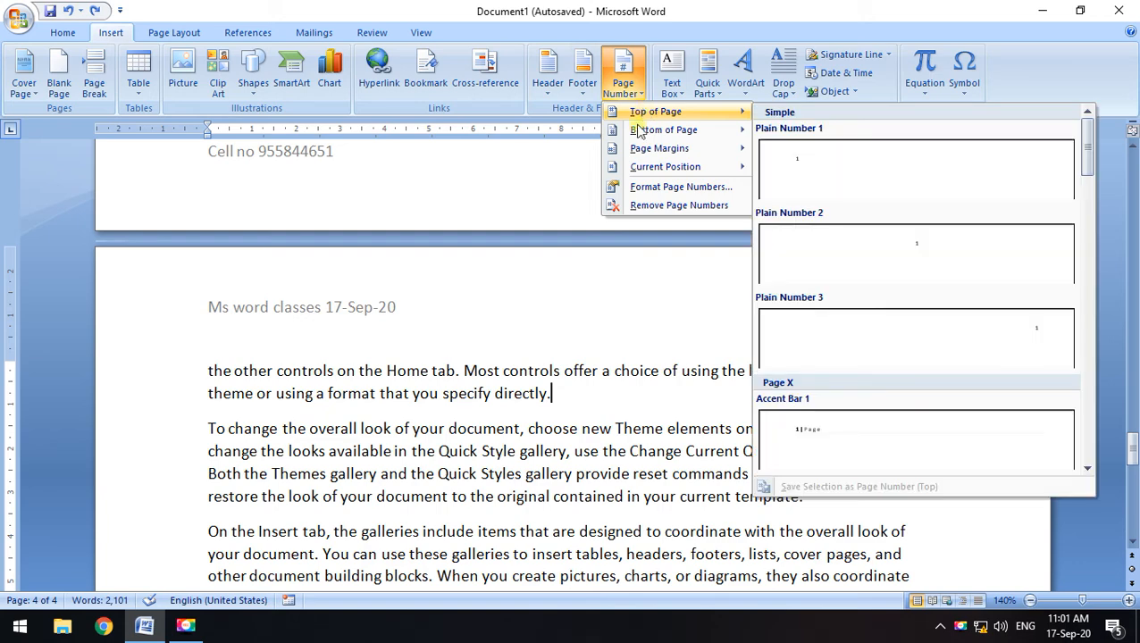
mouse_move(679, 133)
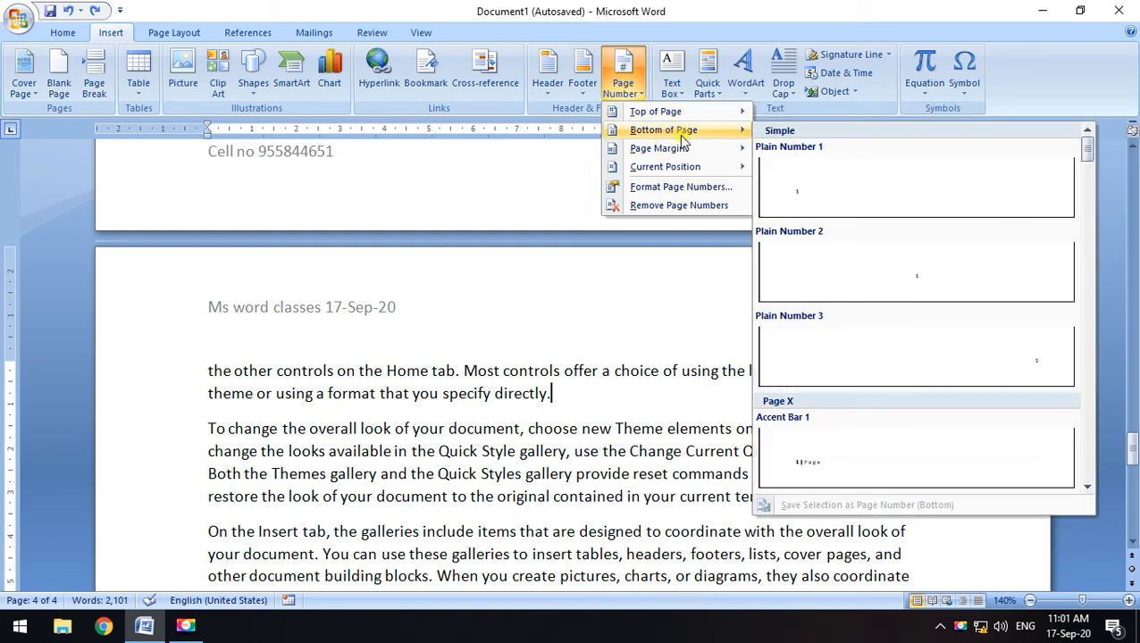
mouse_move(663, 156)
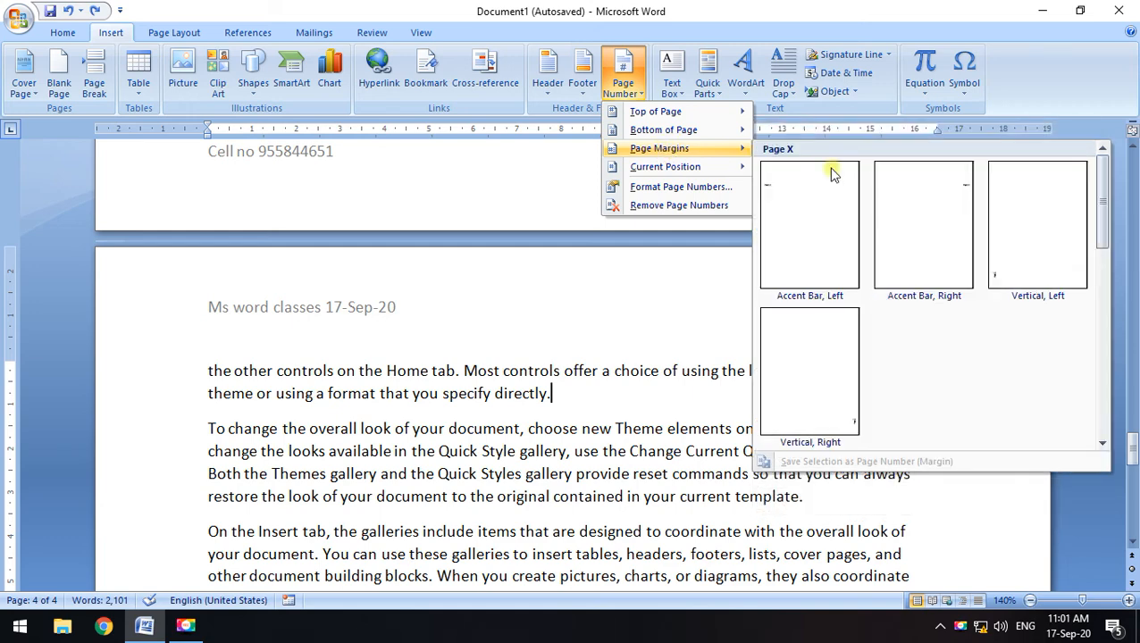
mouse_move(740, 154)
click(945, 216)
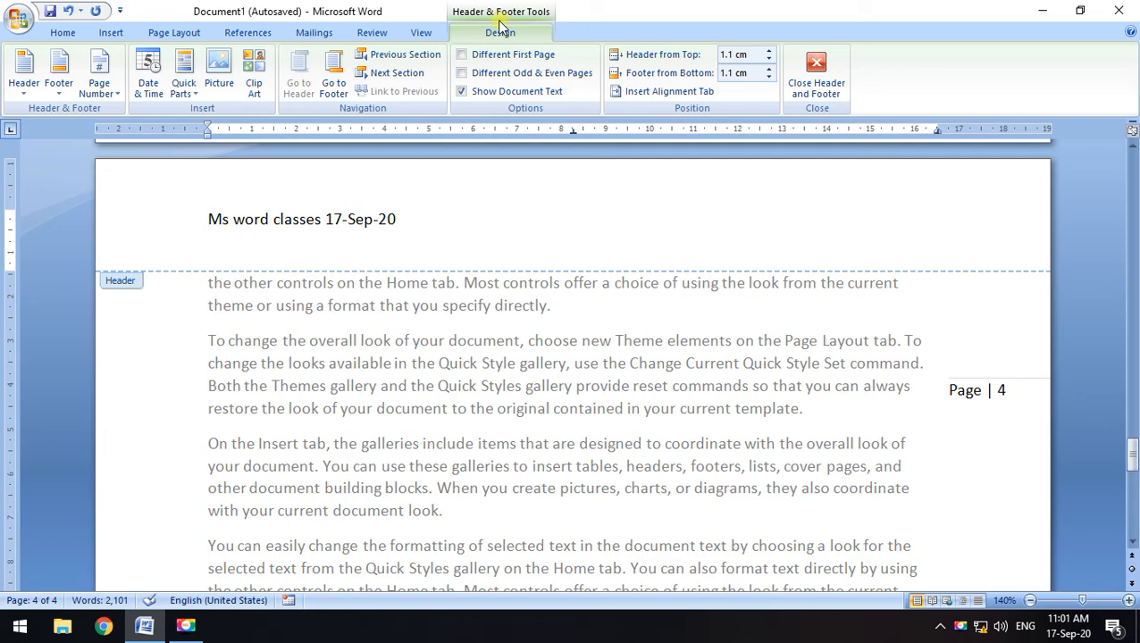
click(812, 76)
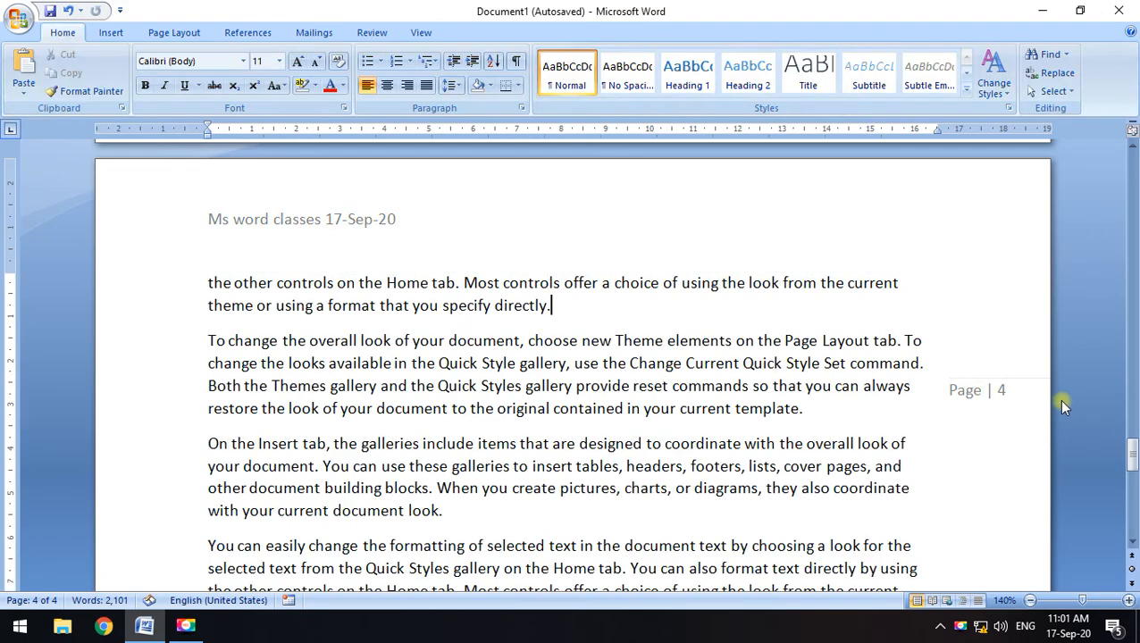
scroll(957, 352, down, 3)
scroll(957, 352, down, 5)
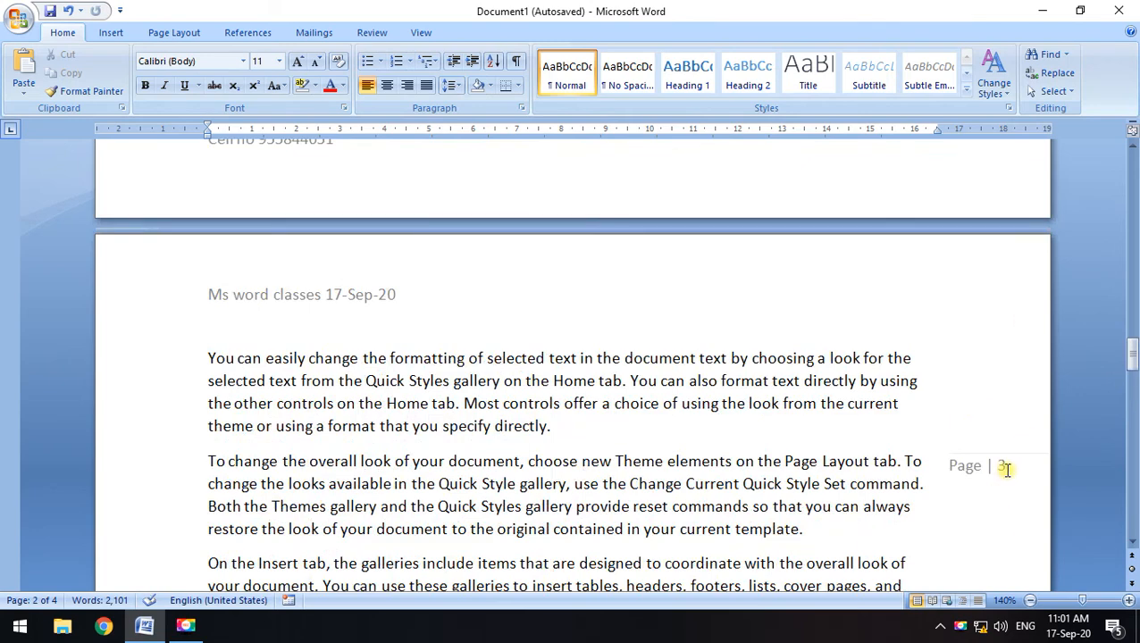
Format the page numbers as lowercase letters a, b, c
click(111, 36)
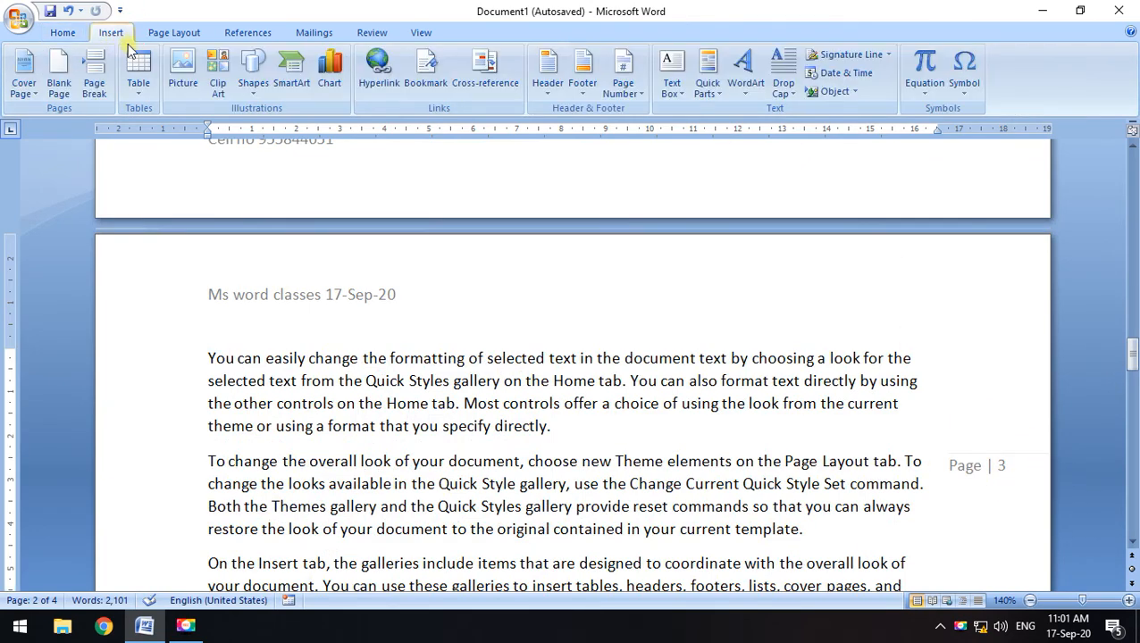
click(623, 81)
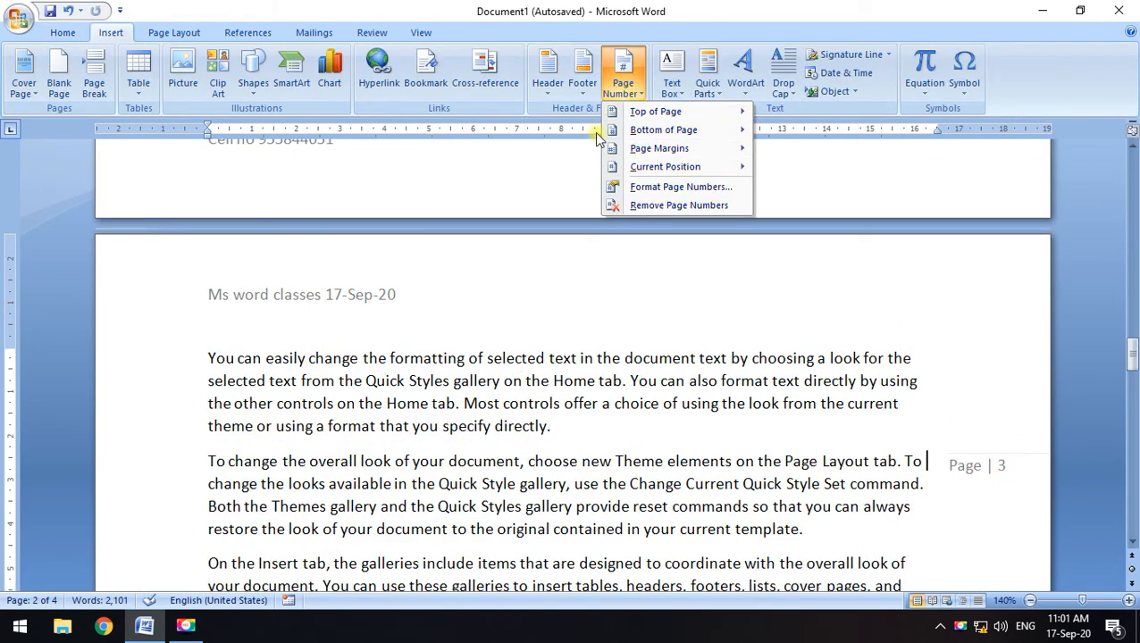
click(664, 192)
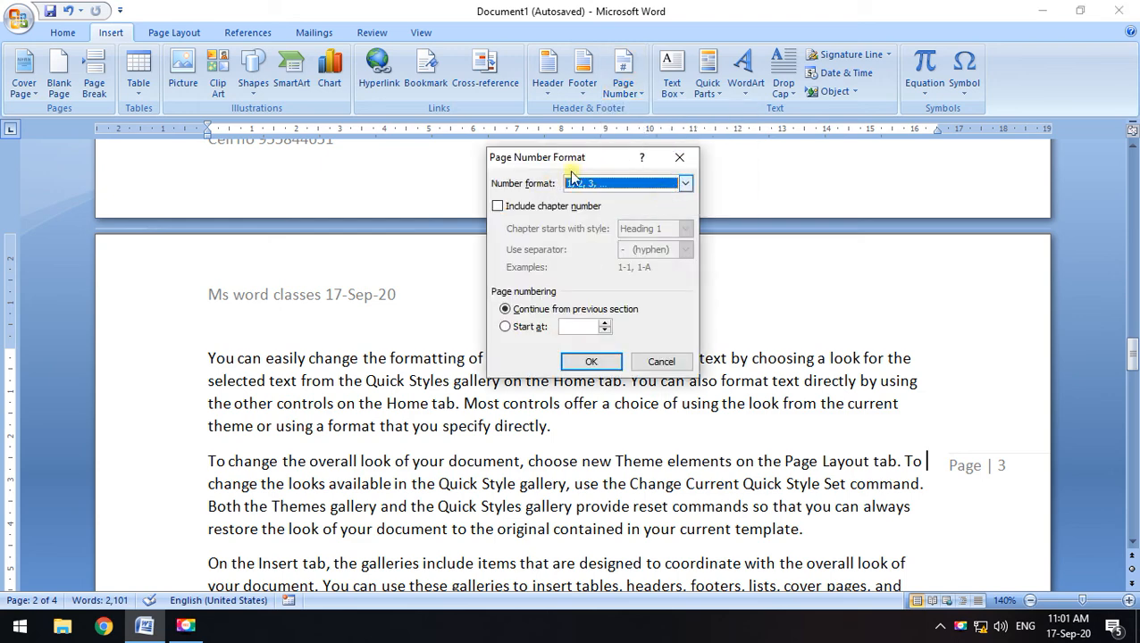
drag(577, 165, 593, 89)
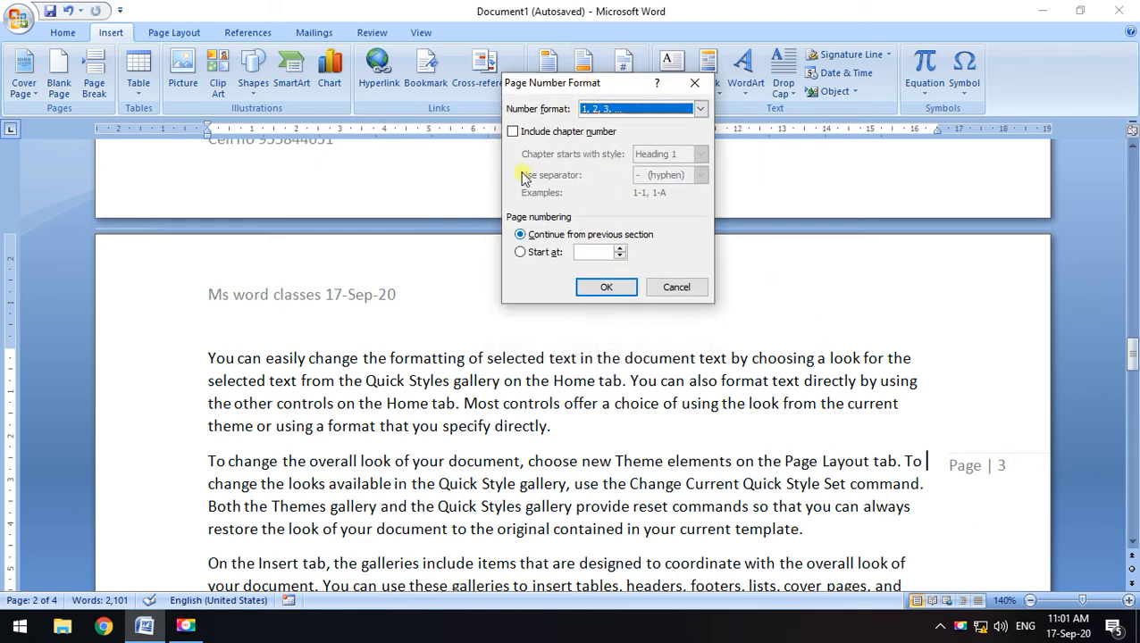
click(687, 112)
click(605, 147)
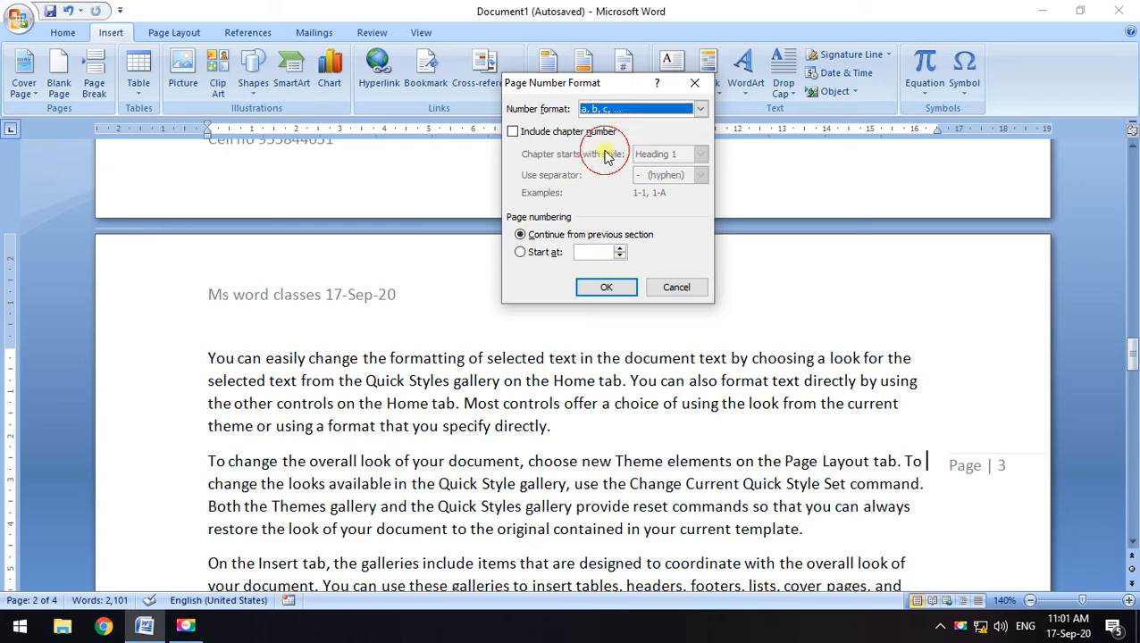
click(606, 286)
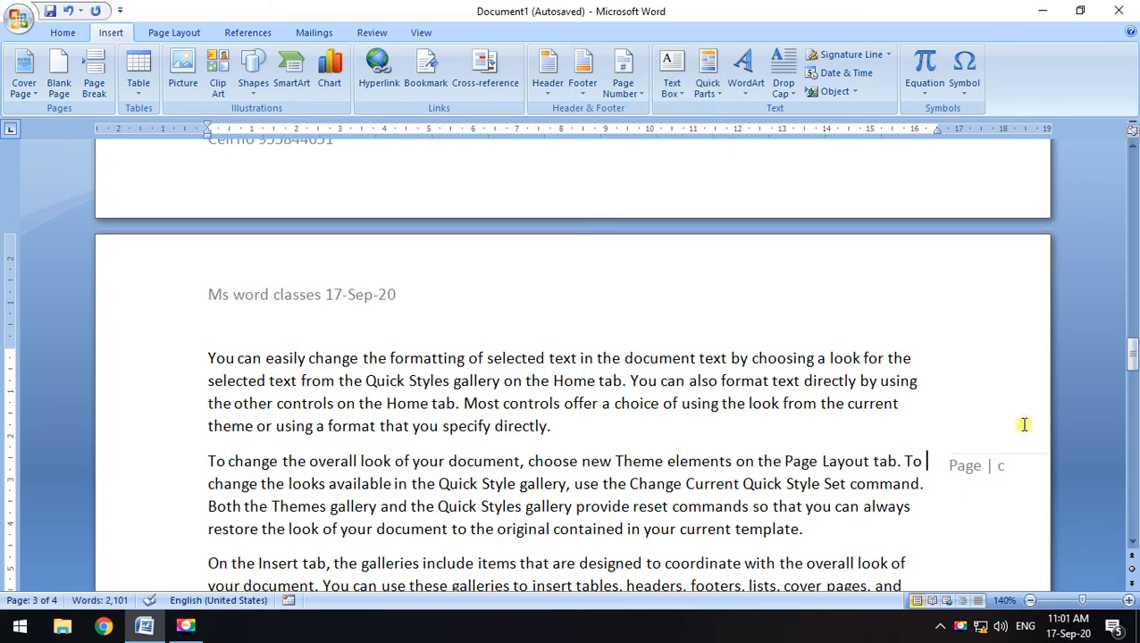
scroll(958, 427, down, 10)
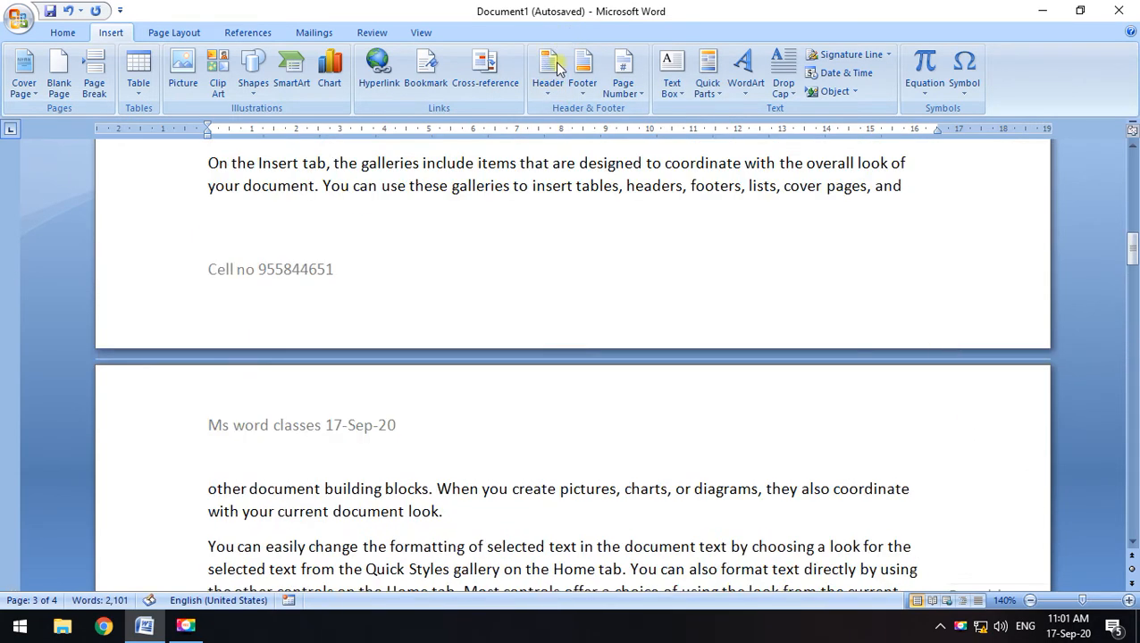
Switch the page number format back to 1, 2, 3 and start numbering at 0
click(621, 72)
click(652, 196)
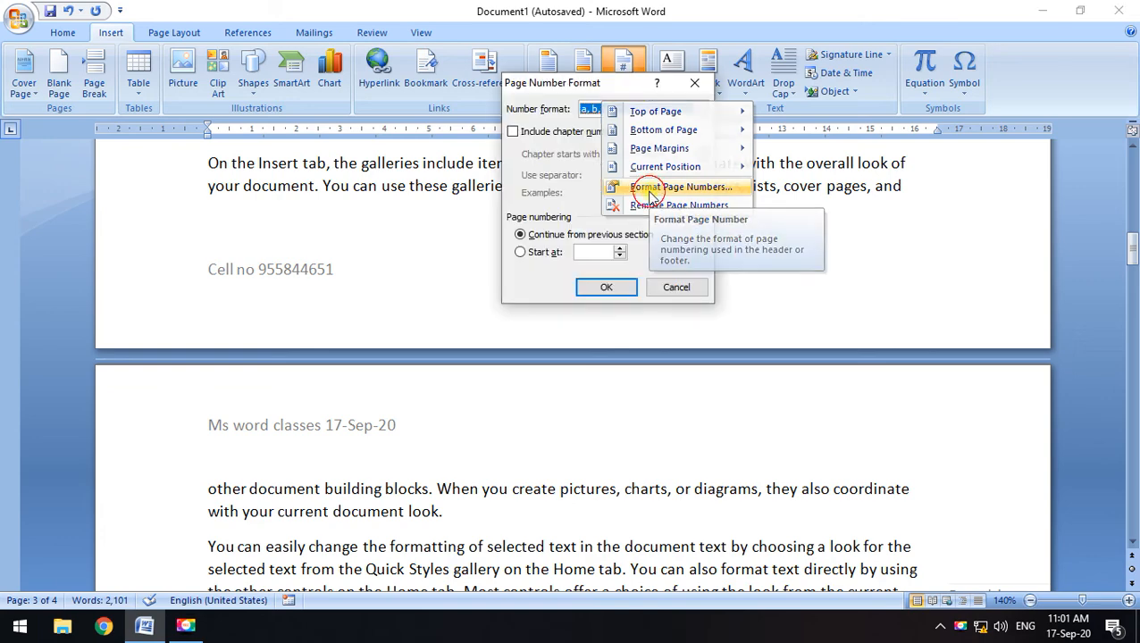
drag(537, 88, 578, 66)
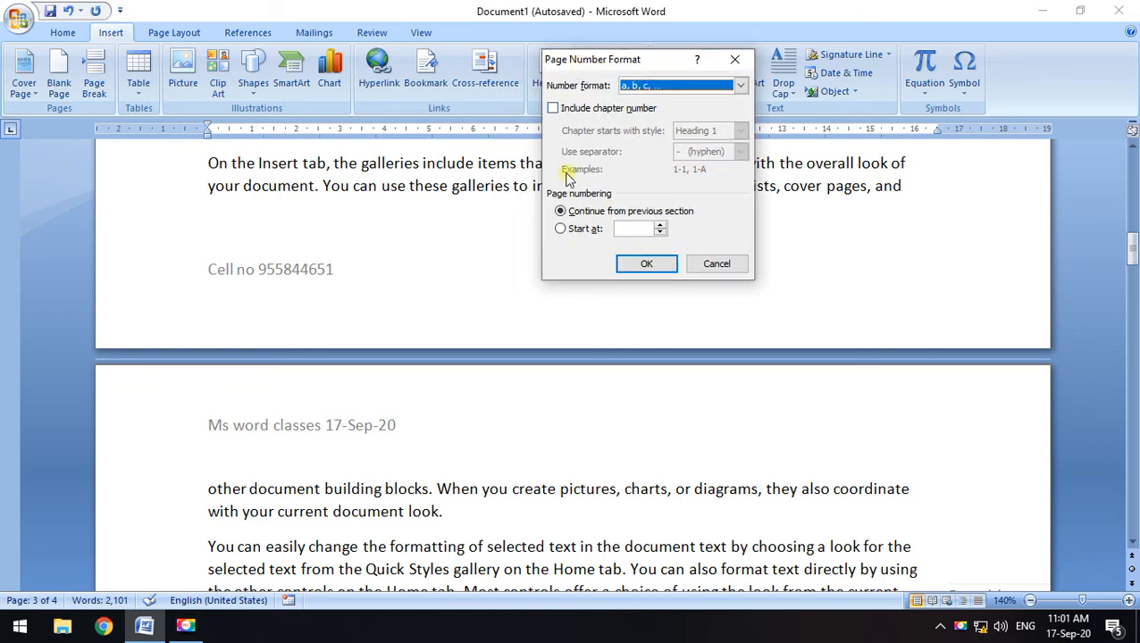
click(563, 233)
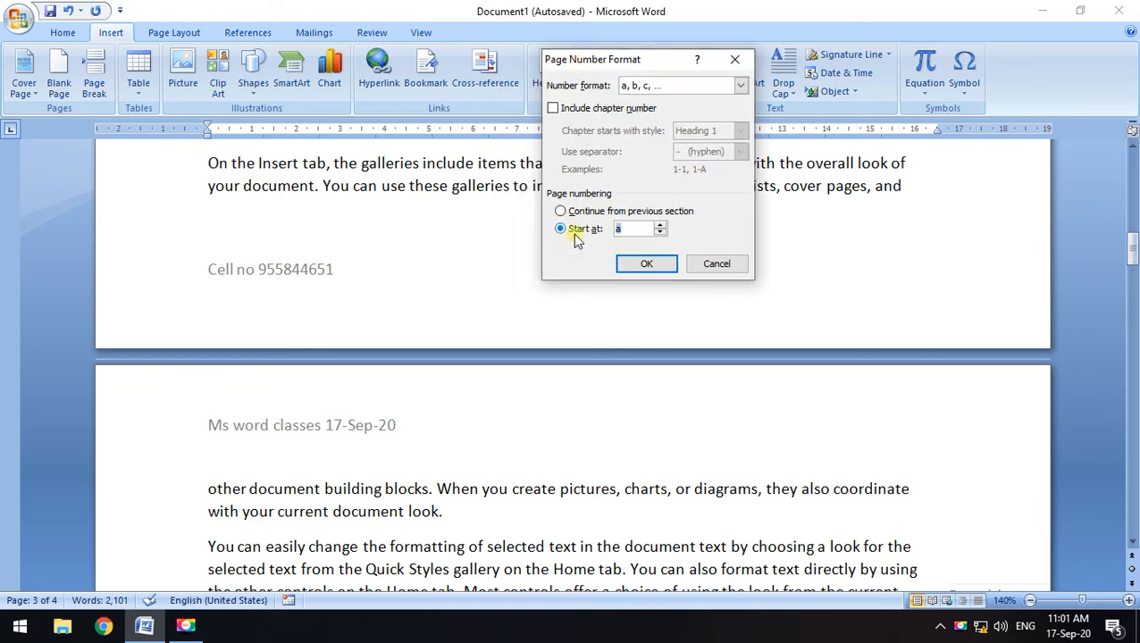
click(659, 226)
click(661, 233)
click(660, 233)
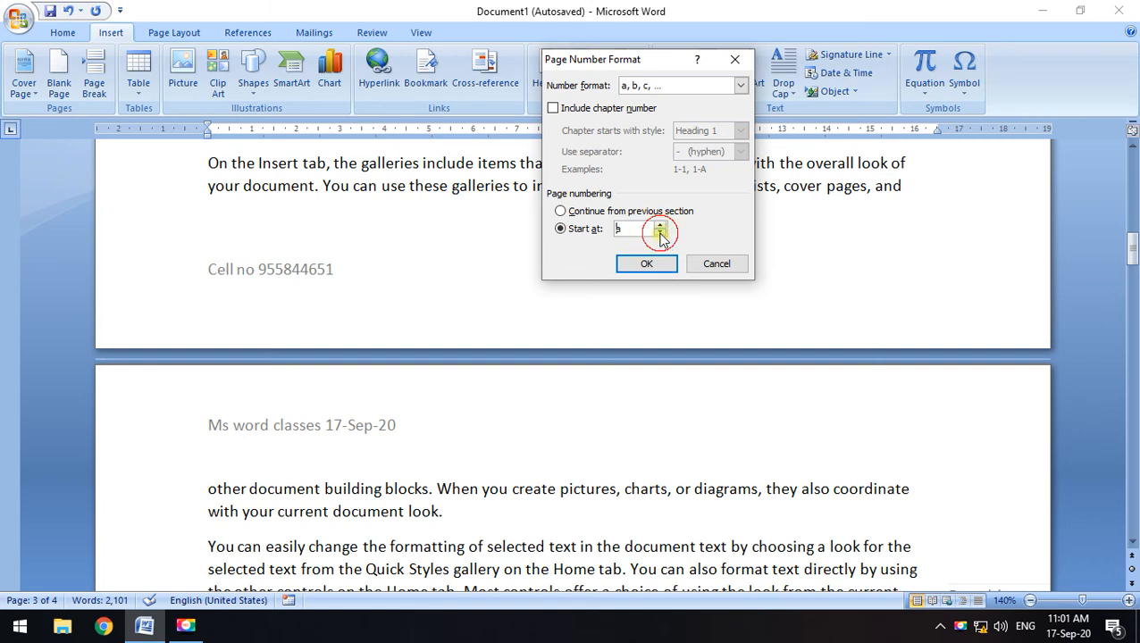
click(714, 87)
click(639, 97)
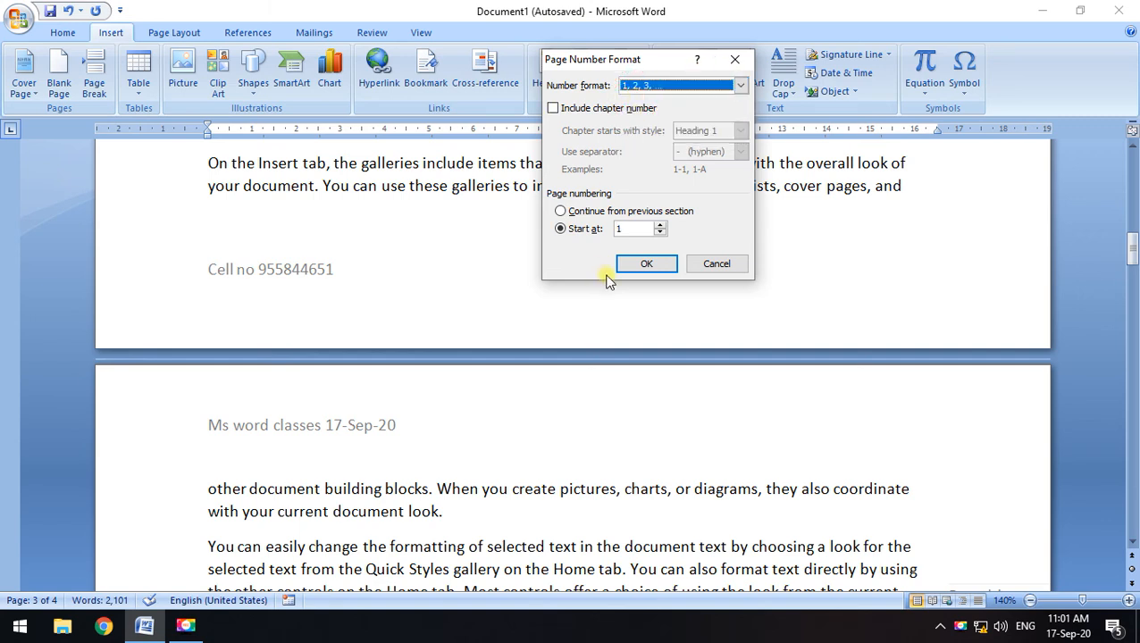
click(661, 230)
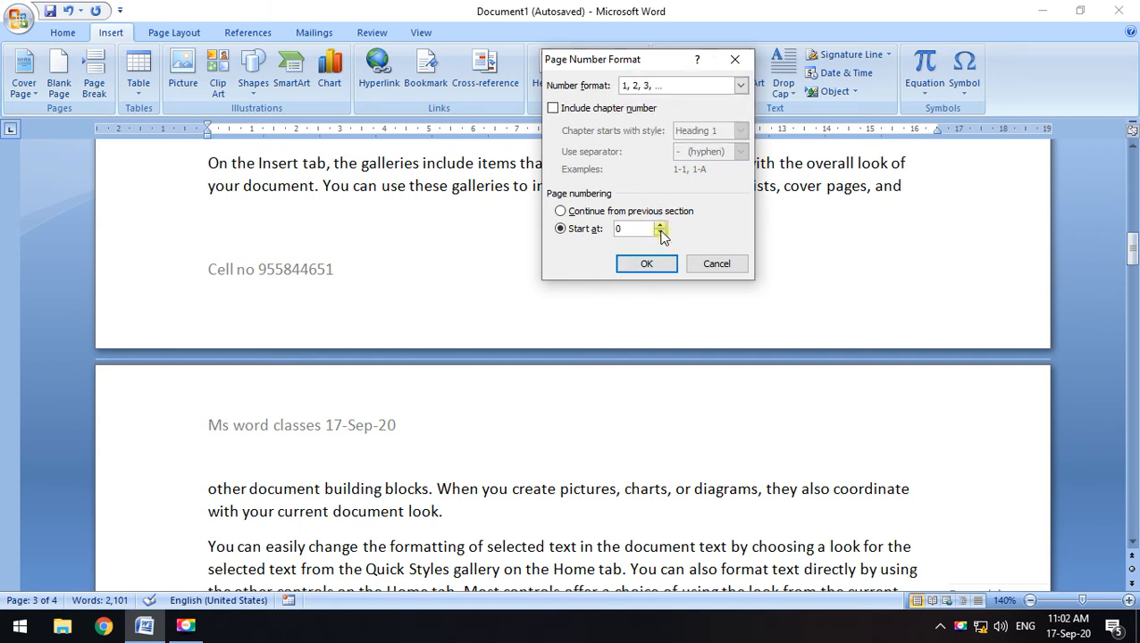
click(626, 265)
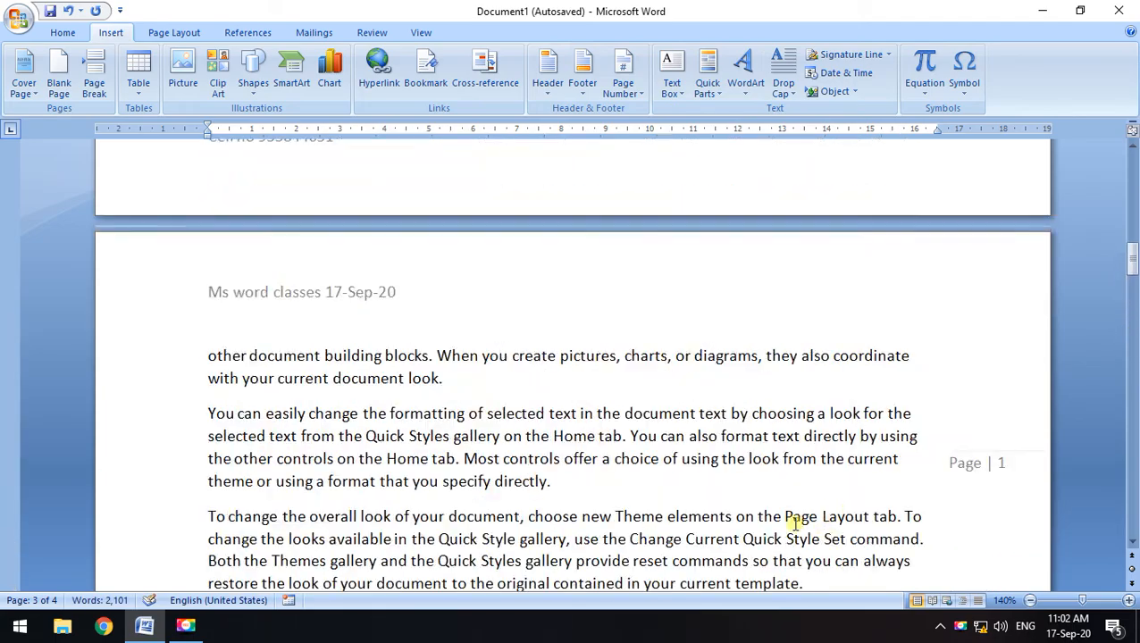
Look over the Page Number and Header galleries, then double-click page 1's 'Ms word classes 17-Sep-20' header to edit it
scroll(1020, 364, down, 10)
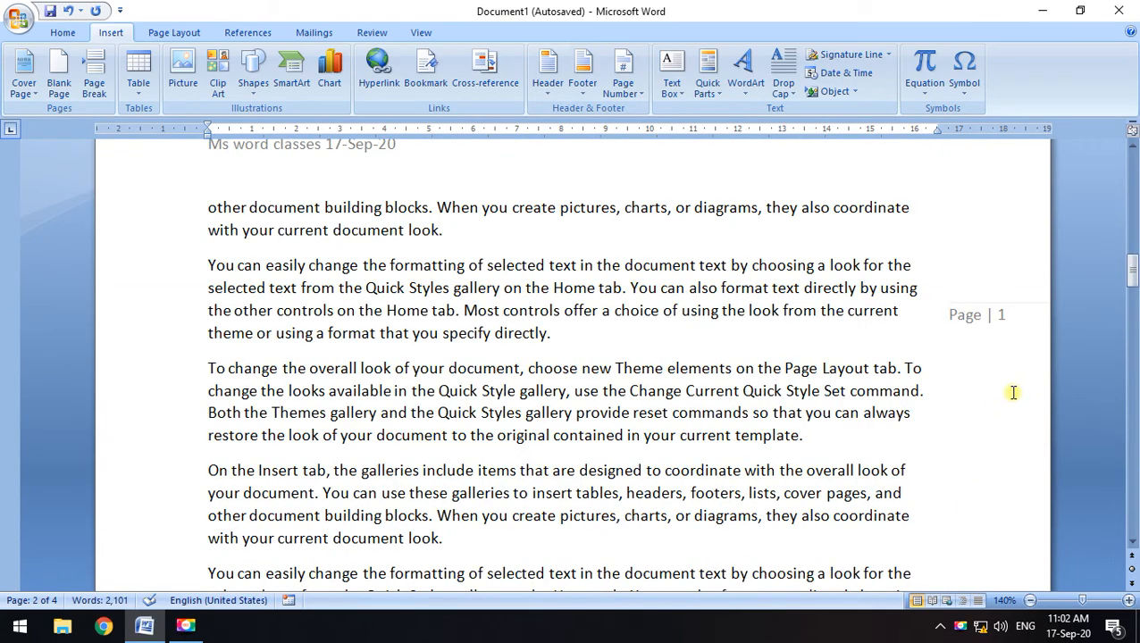
scroll(1014, 393, up, 12)
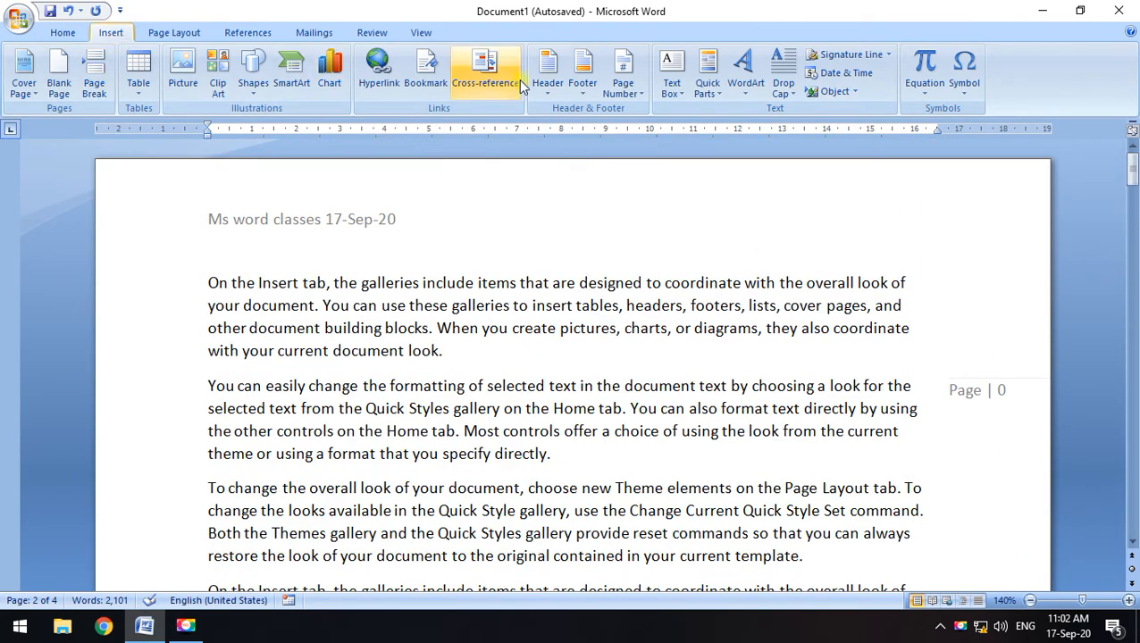
click(630, 94)
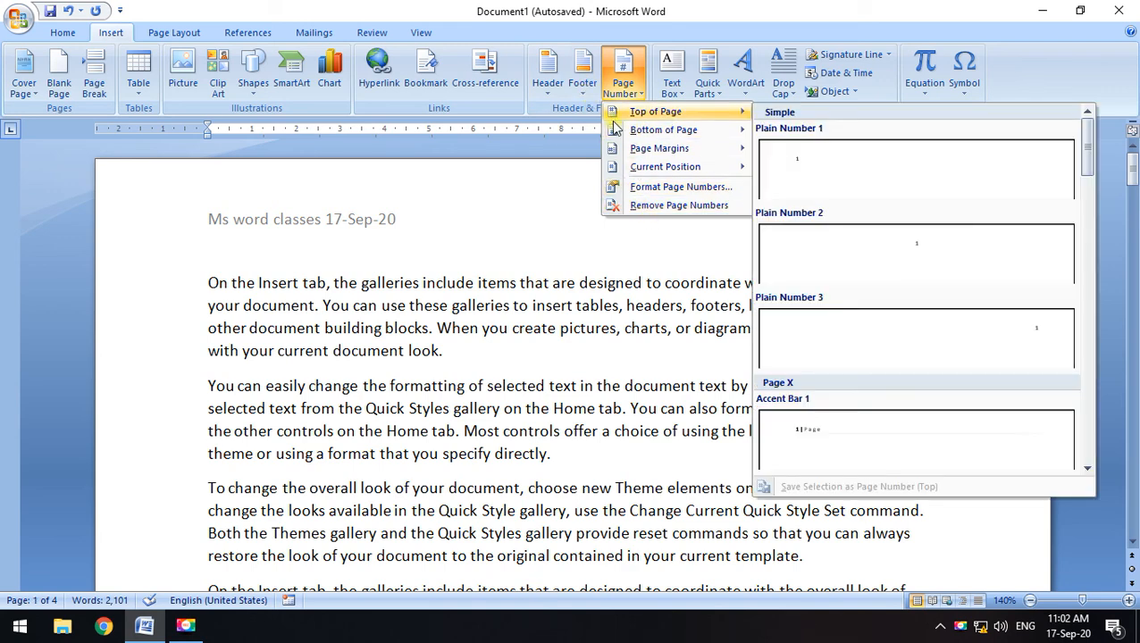
mouse_move(647, 152)
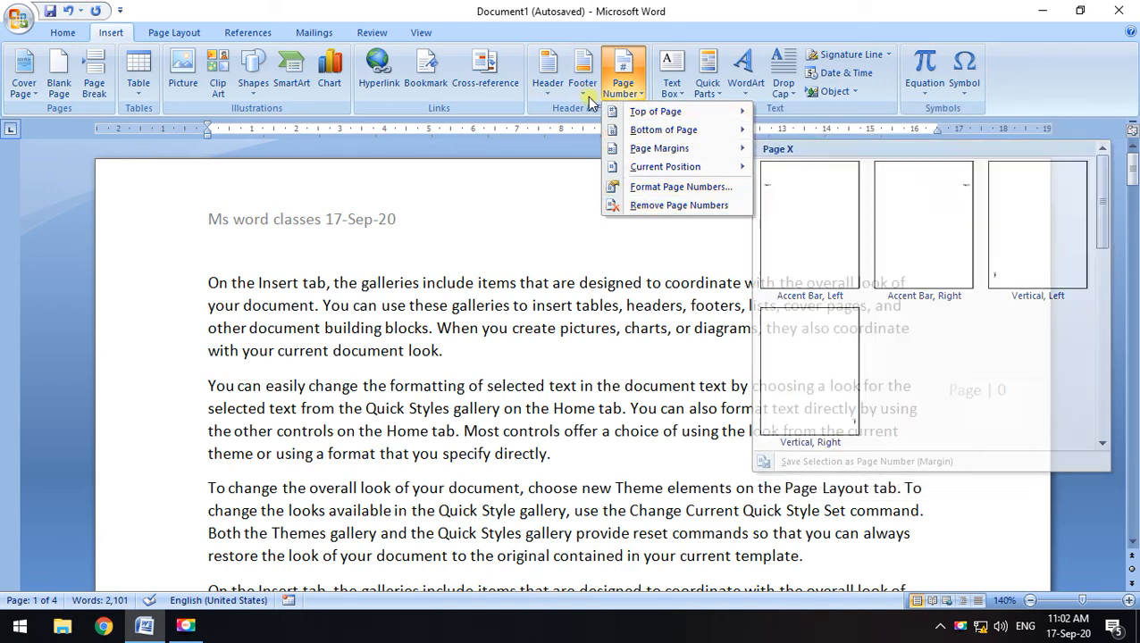
click(552, 99)
click(971, 270)
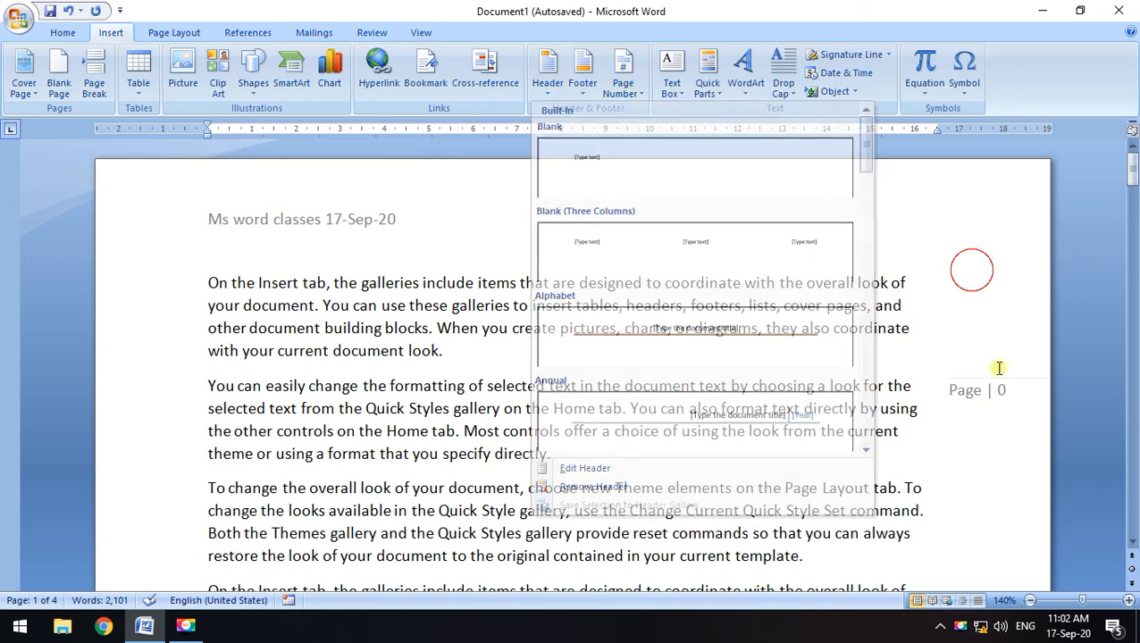
double_click(1017, 392)
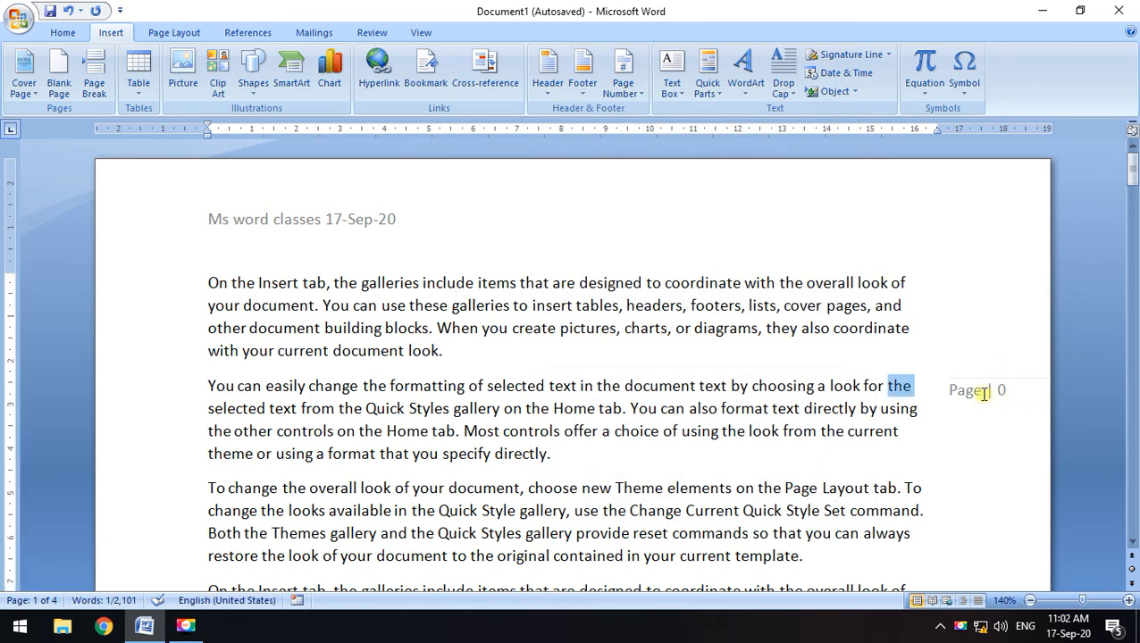
Select the 'Page | 0' margin box and move it higher in the right margin
double_click(700, 214)
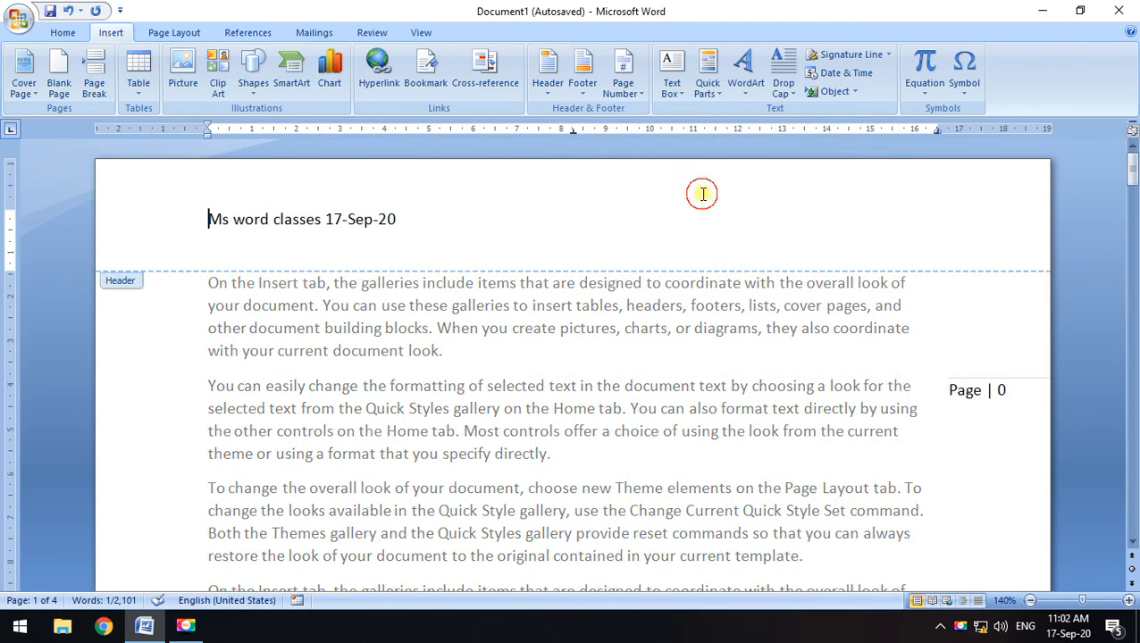
click(997, 391)
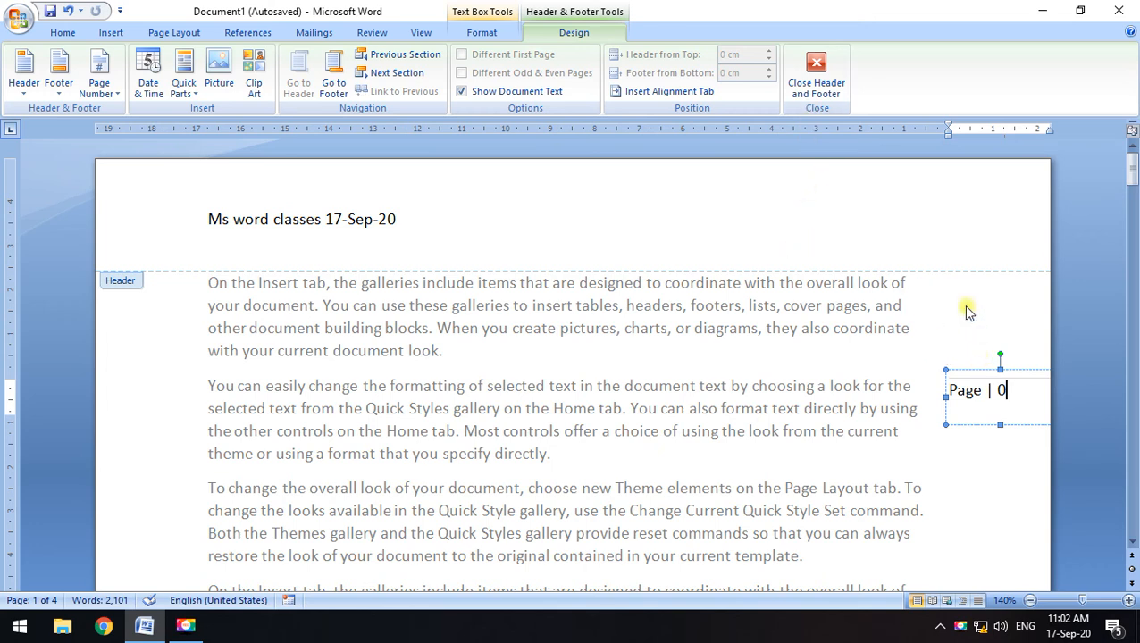
drag(989, 370, 973, 331)
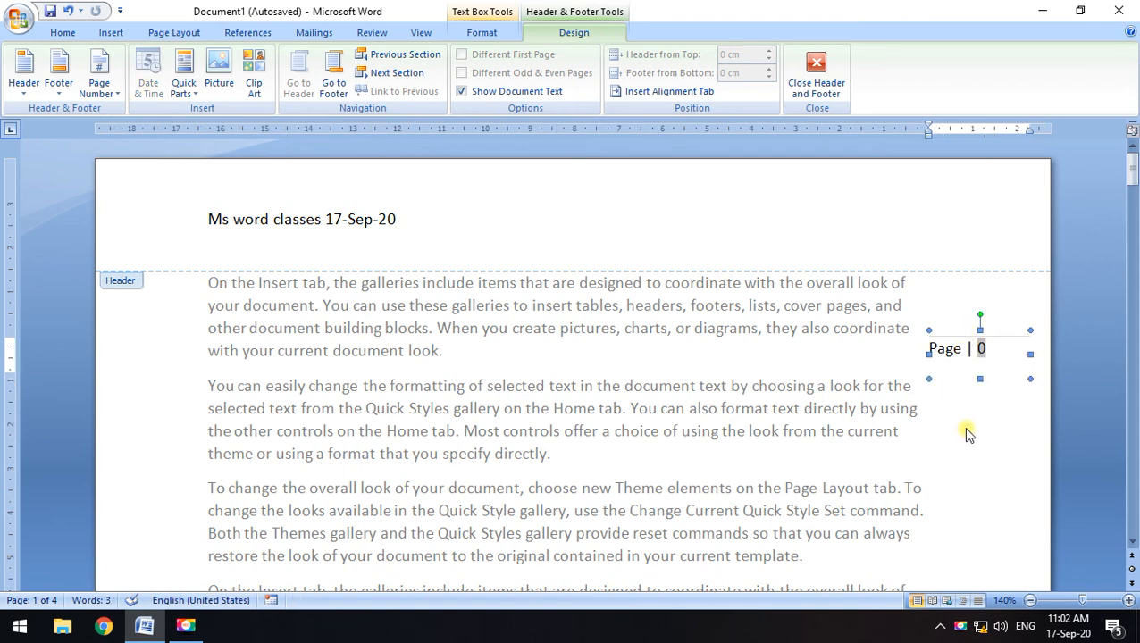
click(816, 76)
double_click(950, 386)
click(978, 353)
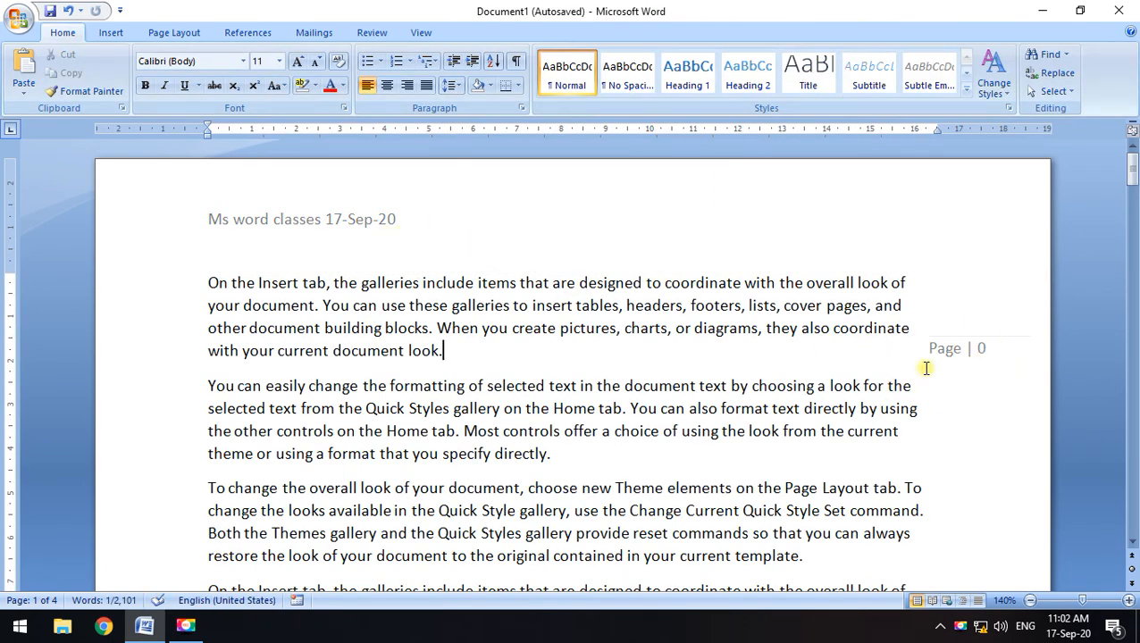
click(112, 32)
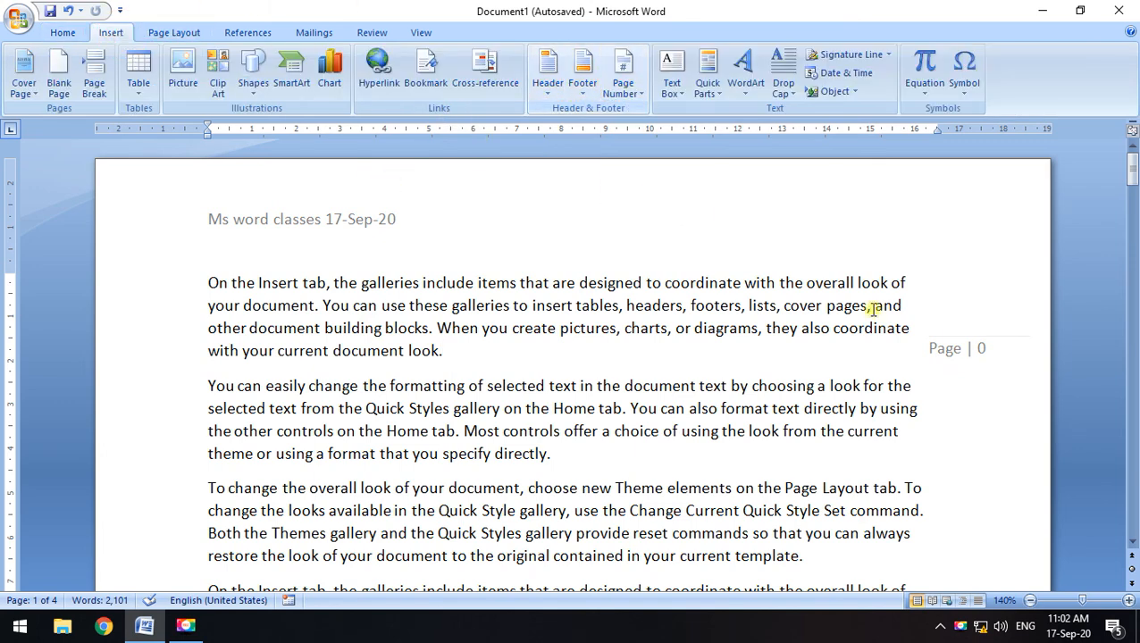
double_click(937, 352)
Reopen header editing and delete the 'Page | 0' number box
double_click(571, 236)
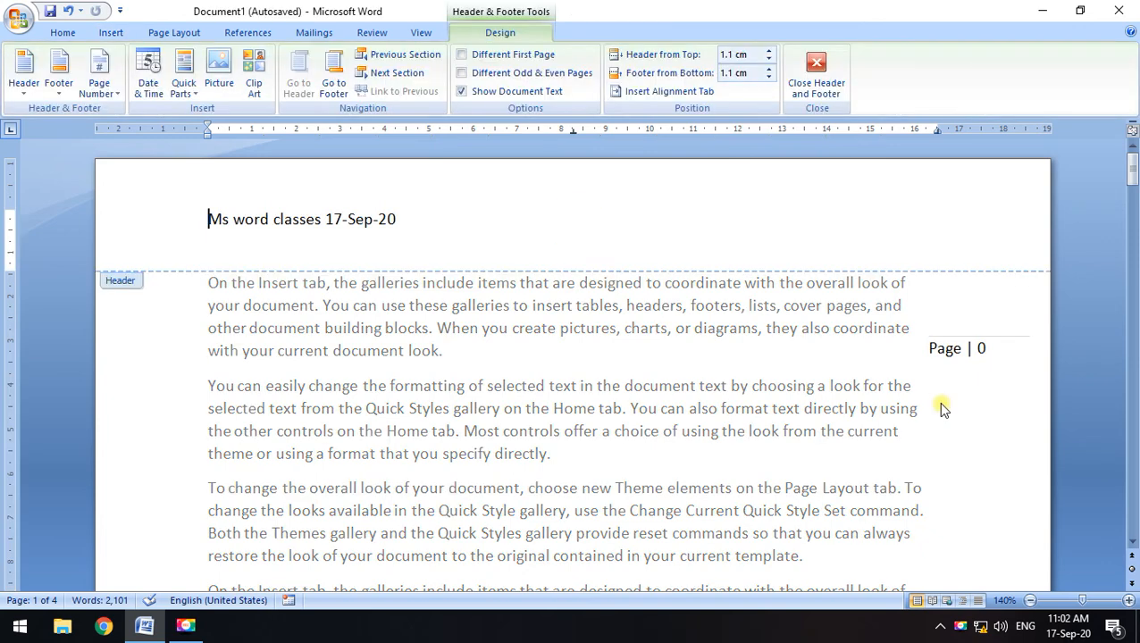
click(932, 351)
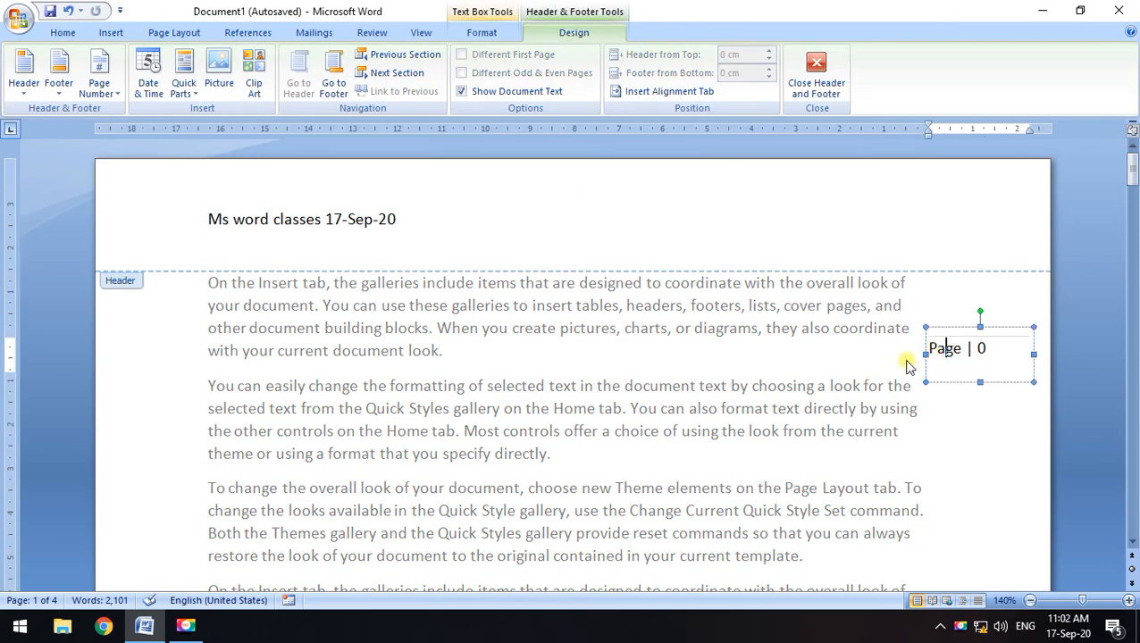
click(967, 327)
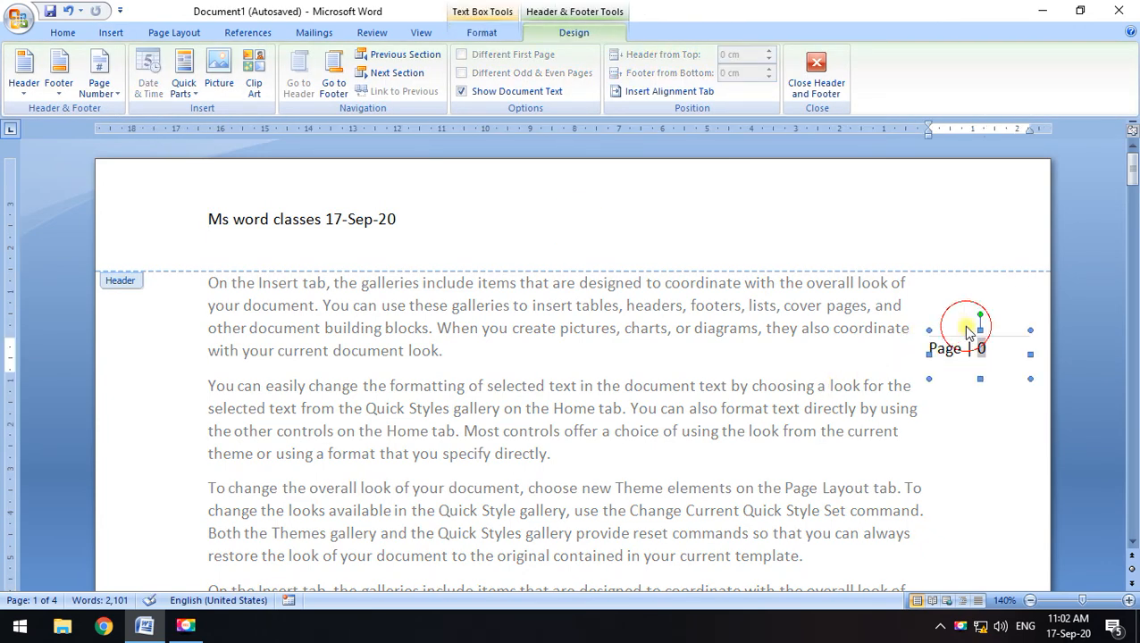
key(Delete)
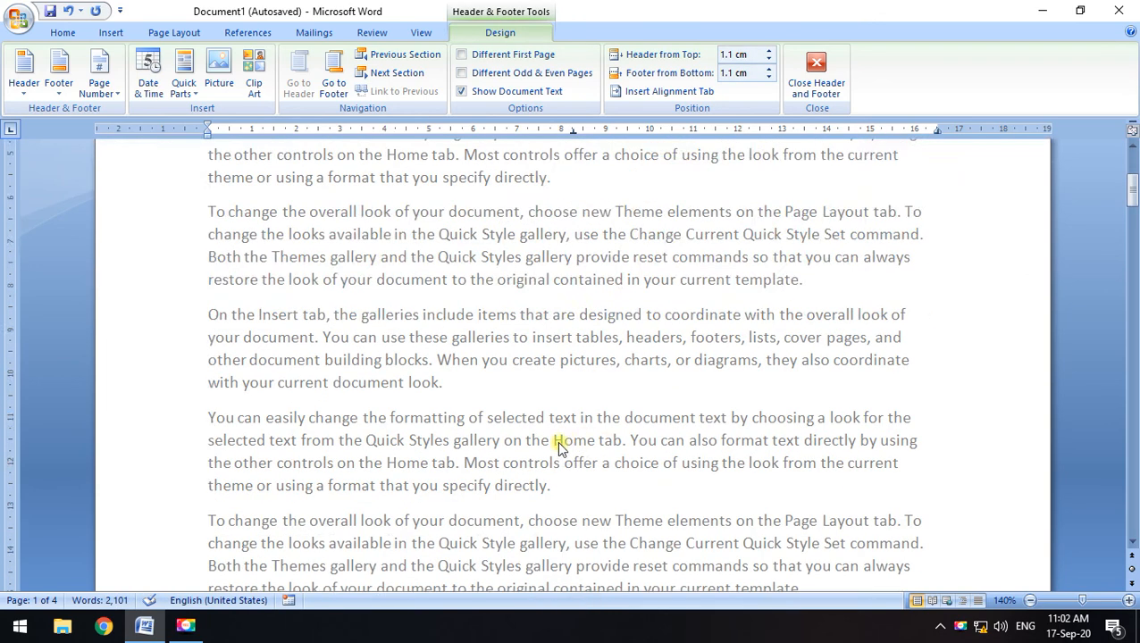
Insert Bold Numbers 3 'Page X of Y' numbering at the bottom right and check the footers
click(99, 79)
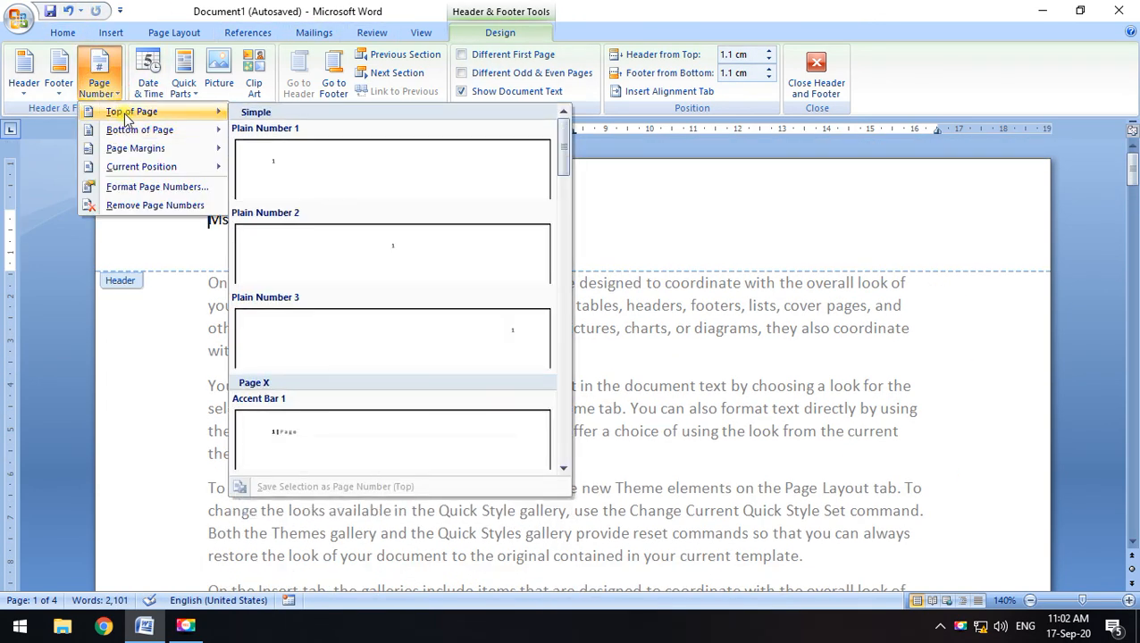
mouse_move(130, 133)
scroll(488, 386, down, 6)
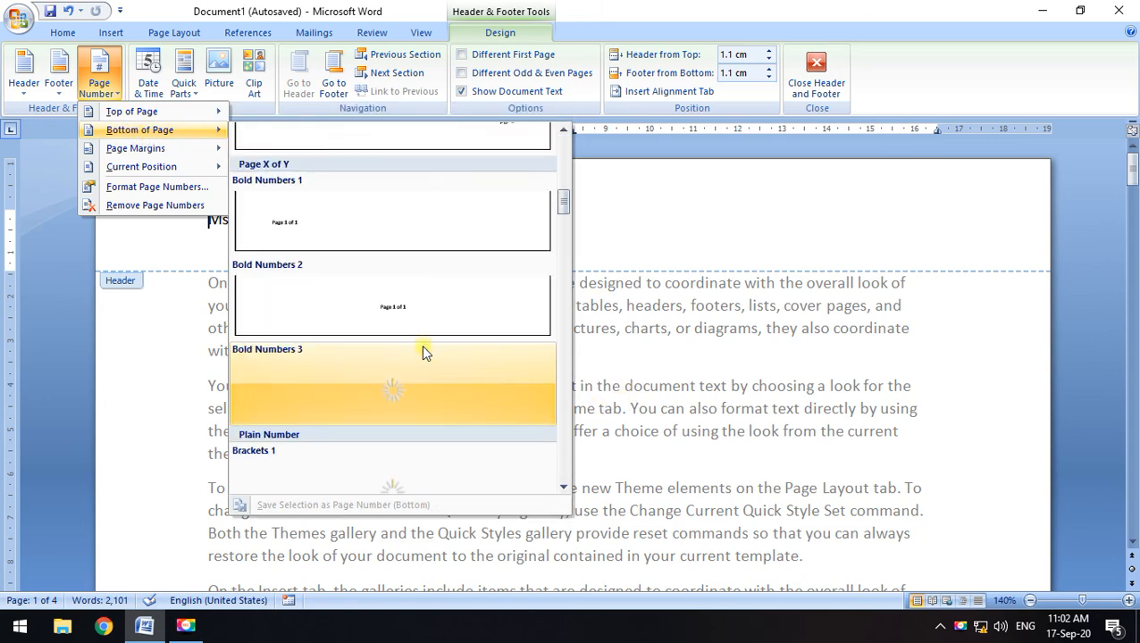
click(500, 390)
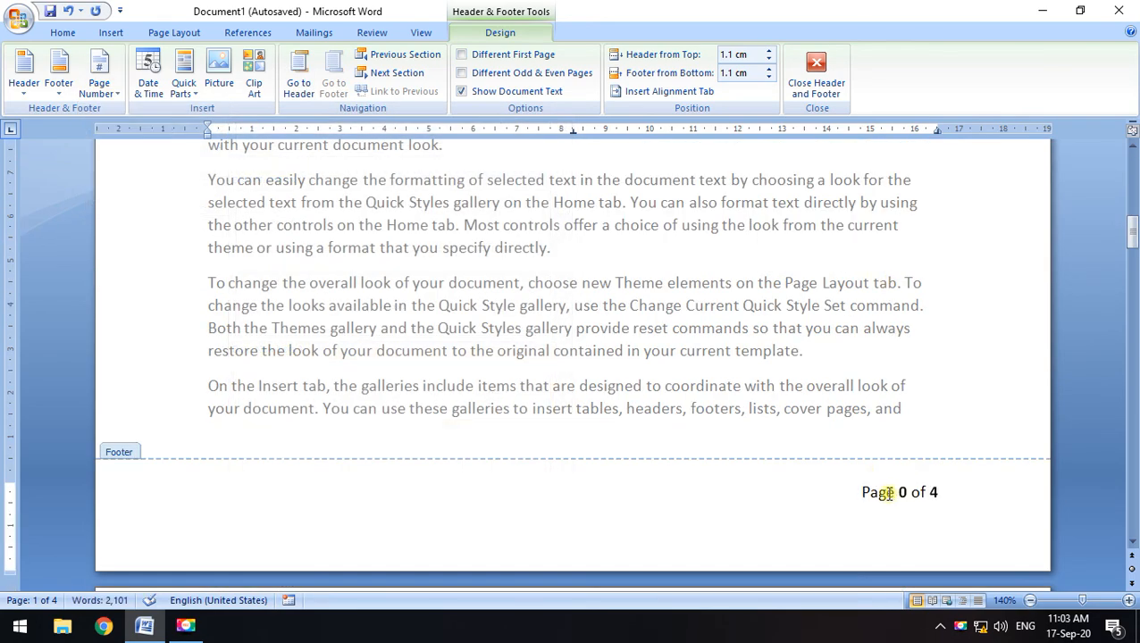
scroll(853, 421, down, 5)
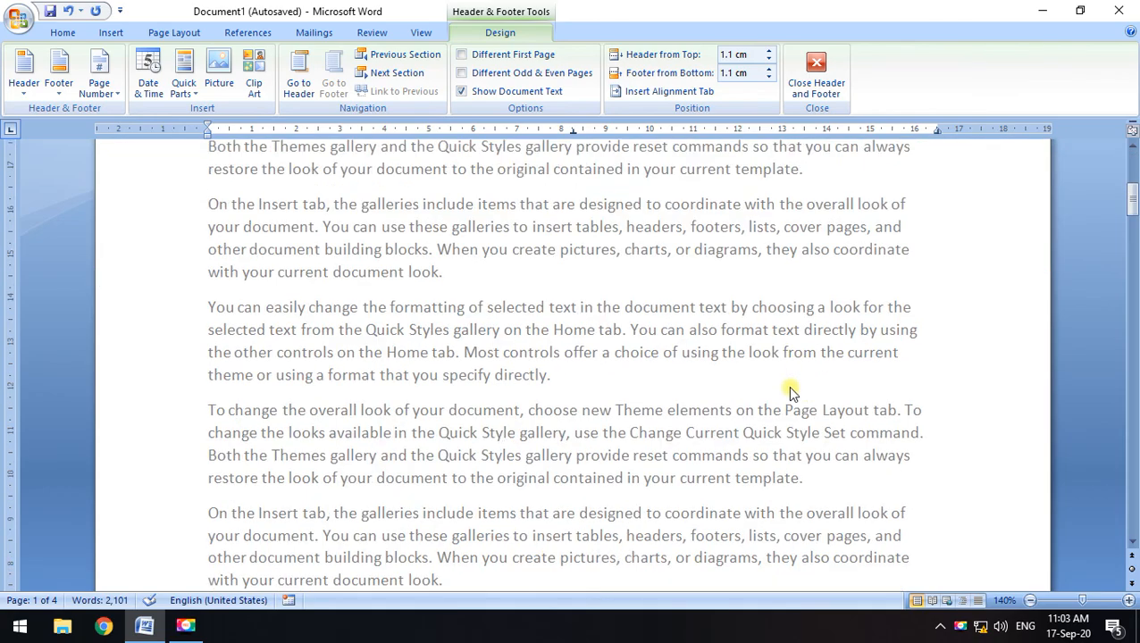
scroll(795, 409, down, 15)
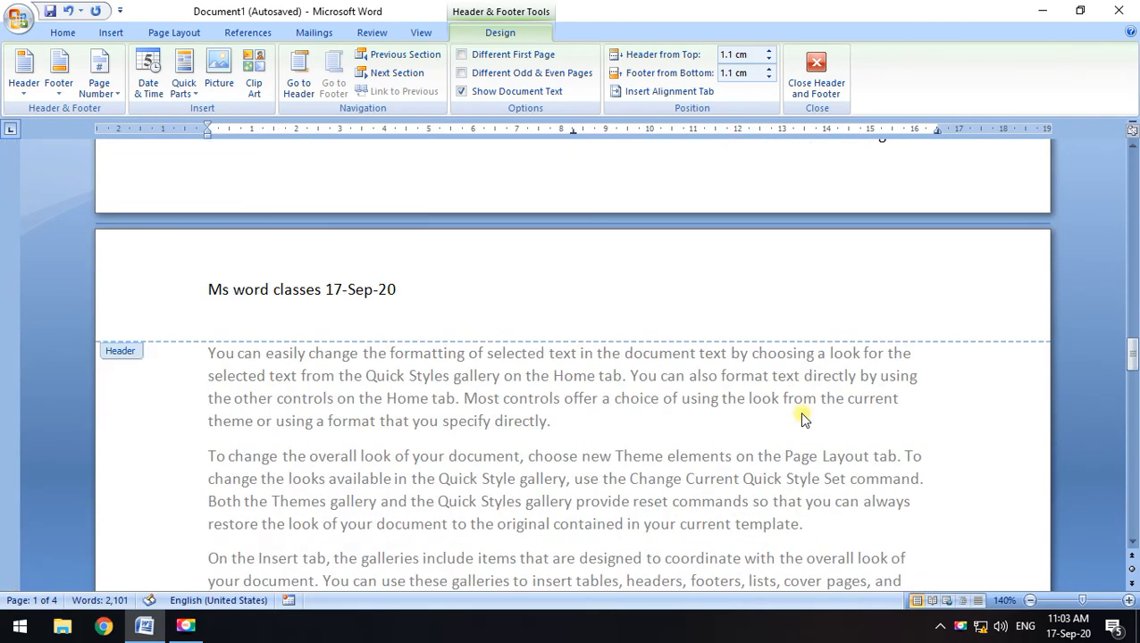
scroll(894, 423, down, 5)
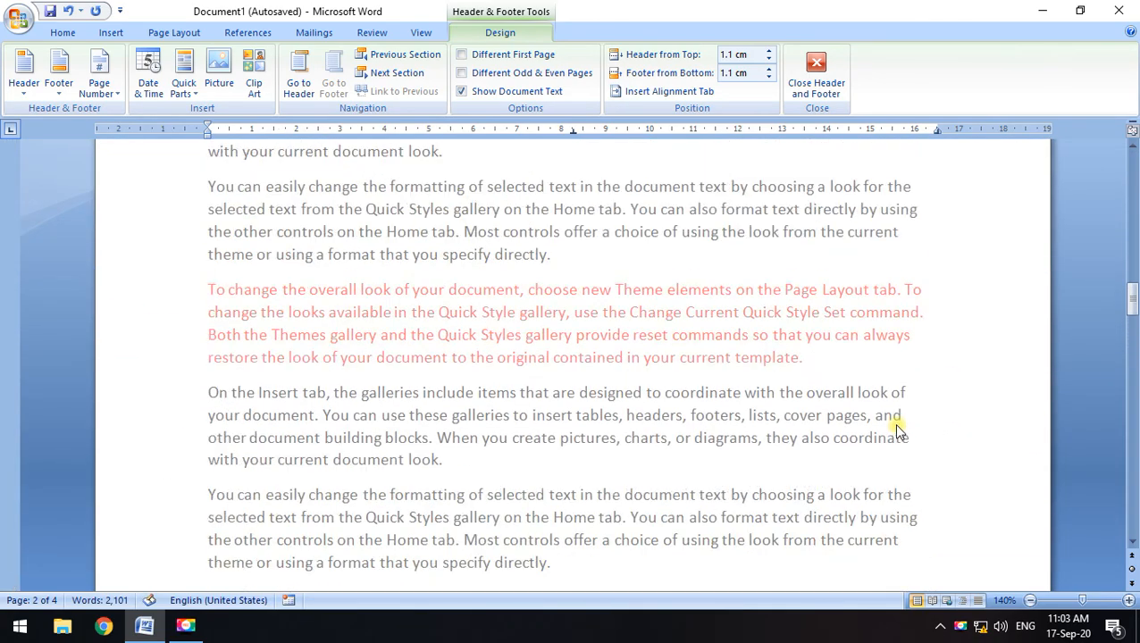
scroll(851, 399, up, 2)
Close header/footer editing and place the cursor after 'look.' at the top of page 1
click(816, 76)
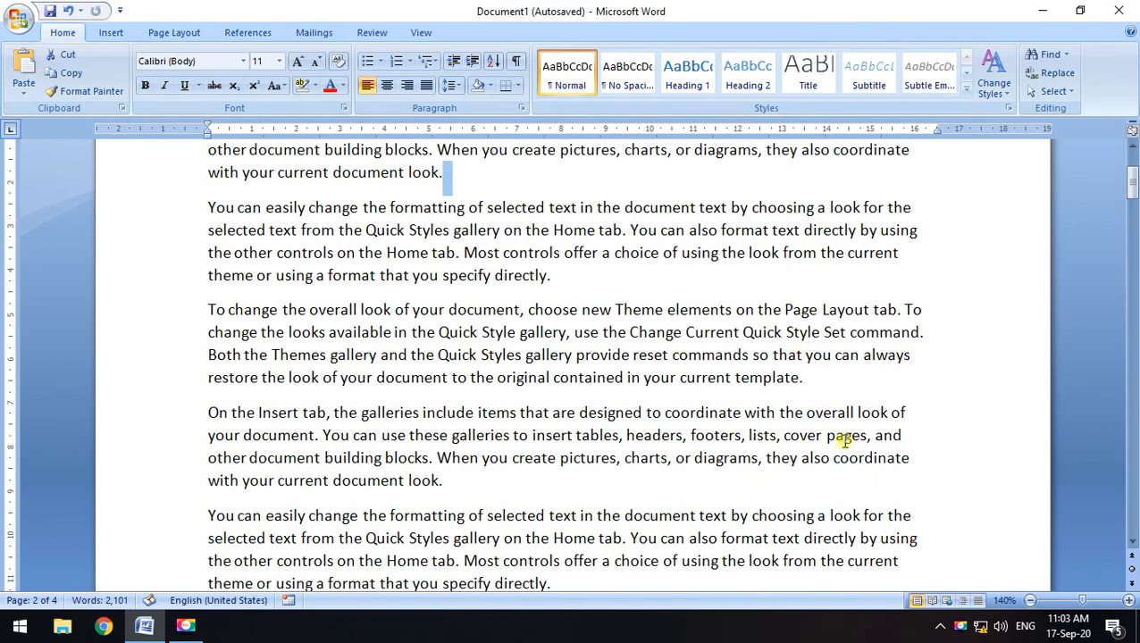
scroll(858, 393, down, 2)
scroll(894, 323, up, 1)
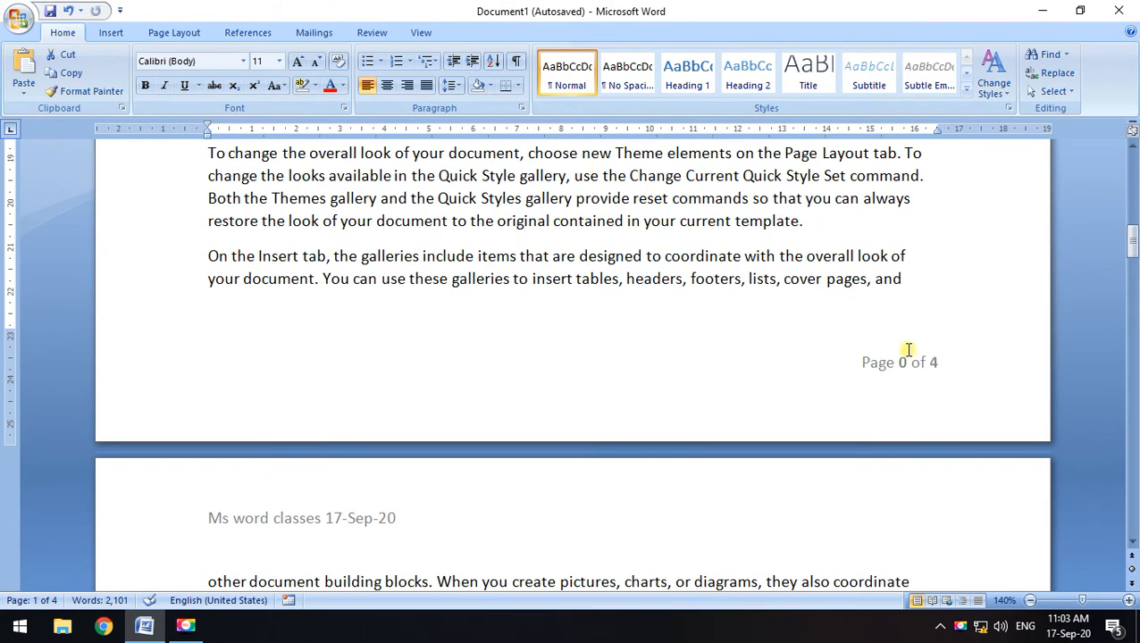
drag(1133, 245, 1133, 179)
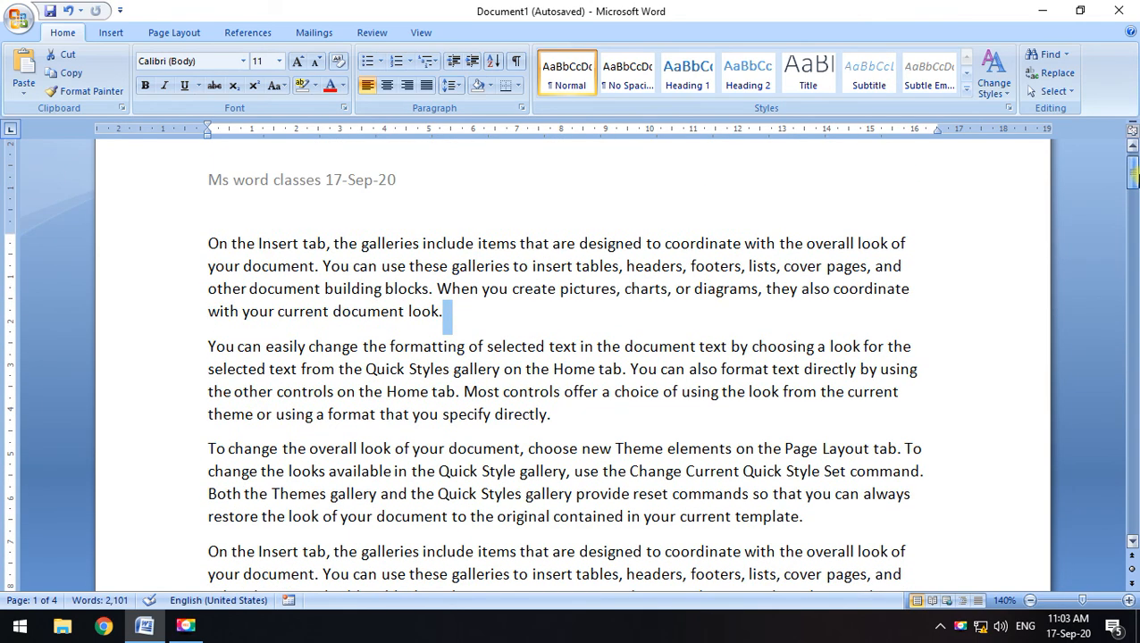
click(491, 313)
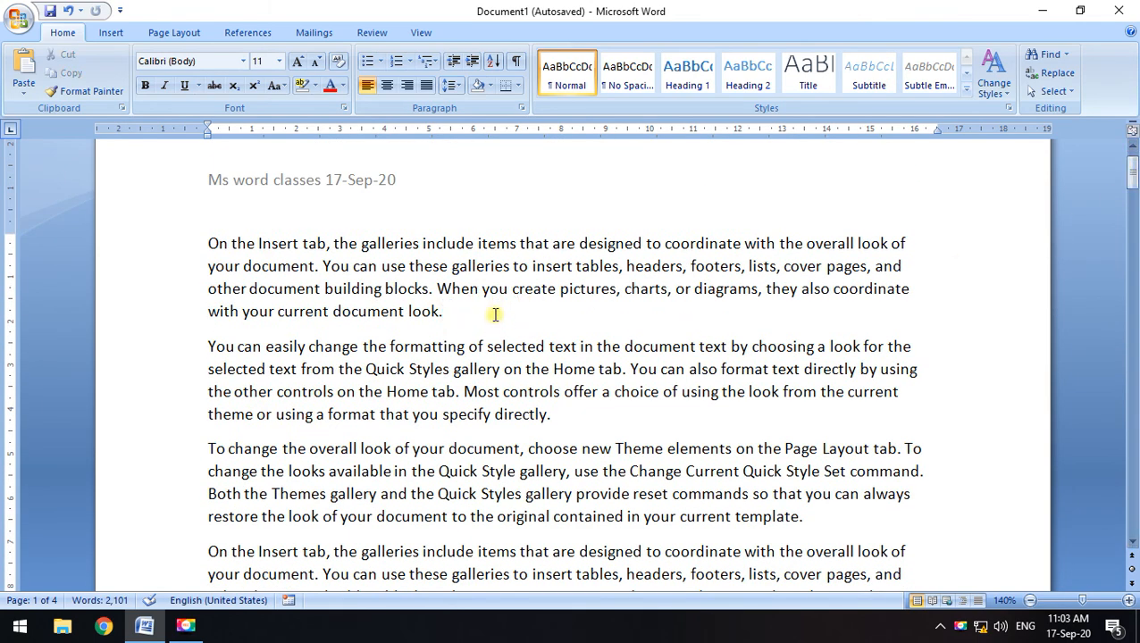
scroll(501, 420, up, 1)
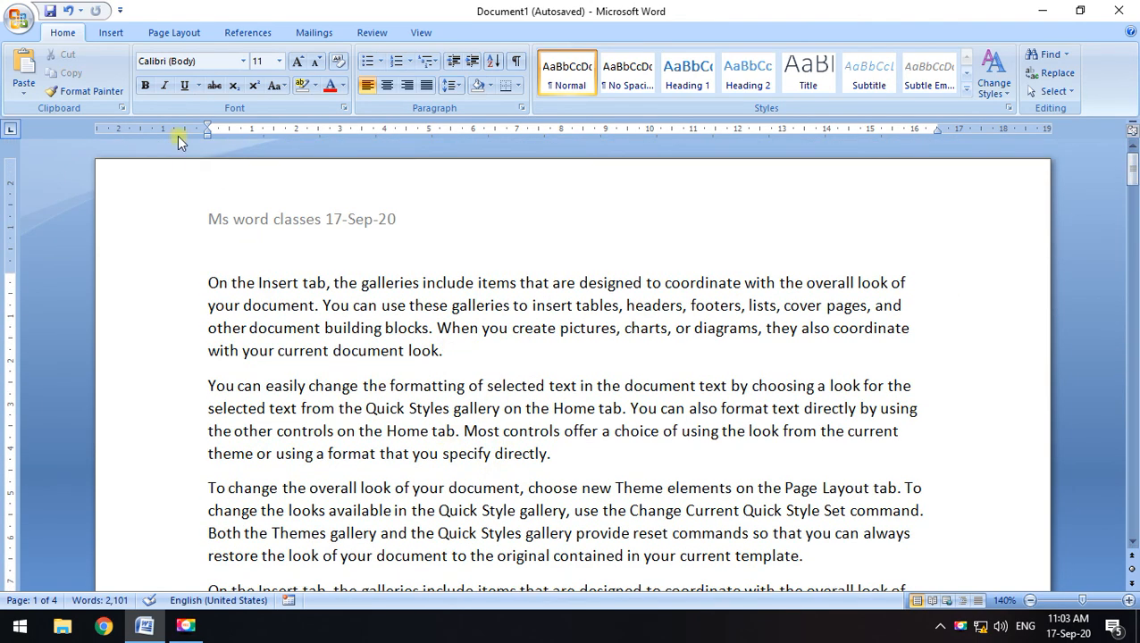
Open and dismiss the Table grid and Picture dialog without inserting anything, then refocus Word
click(111, 32)
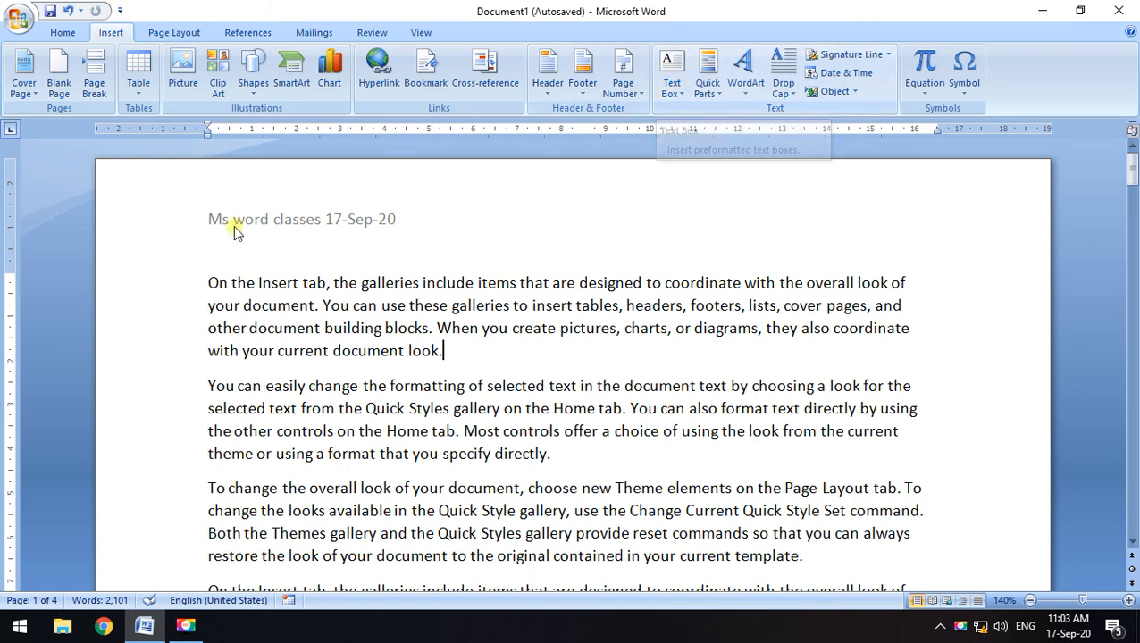
click(141, 88)
click(179, 76)
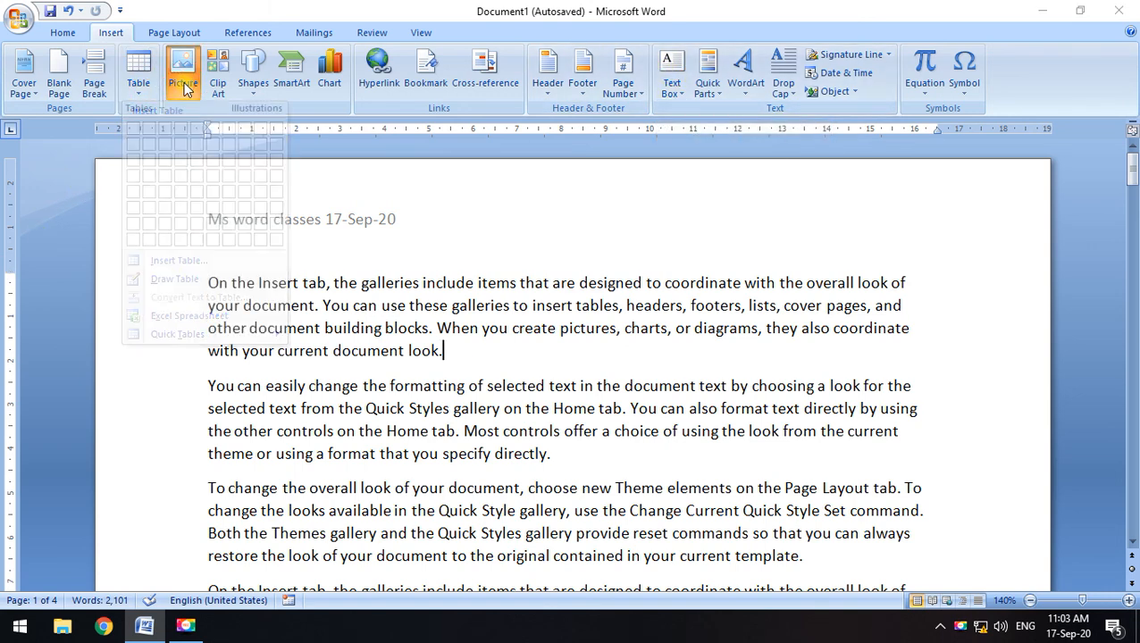
click(551, 15)
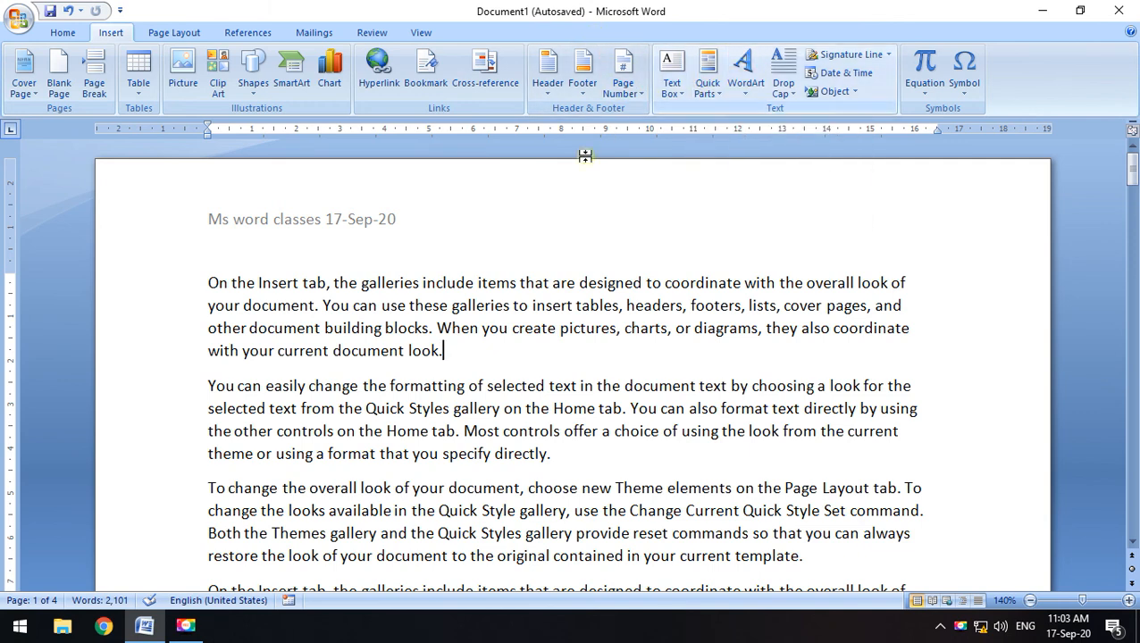
click(186, 626)
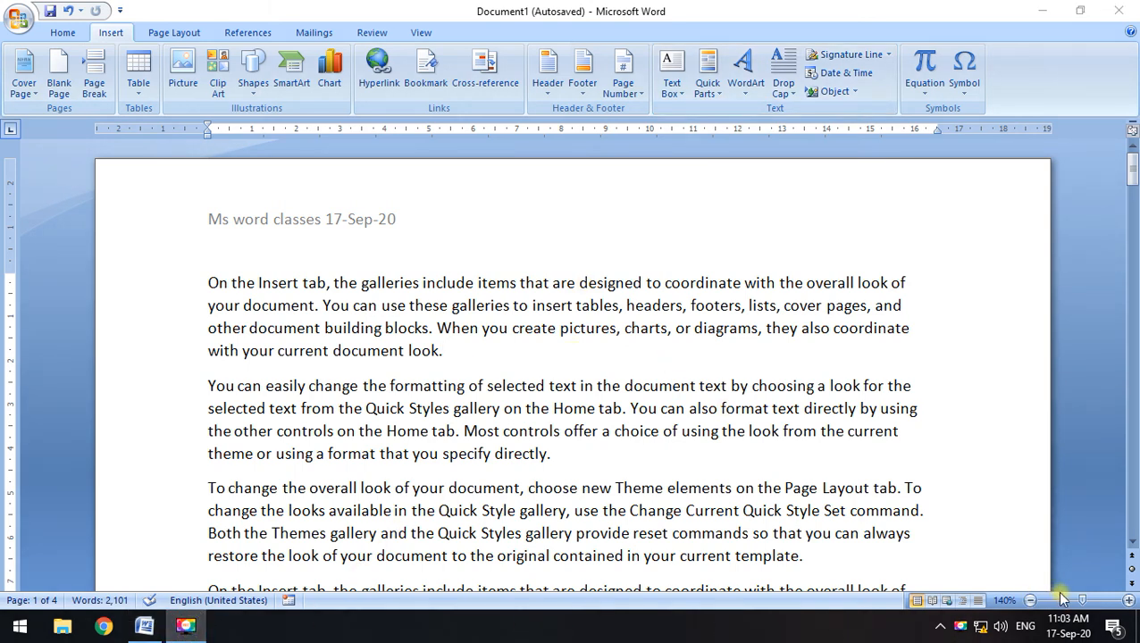
click(928, 345)
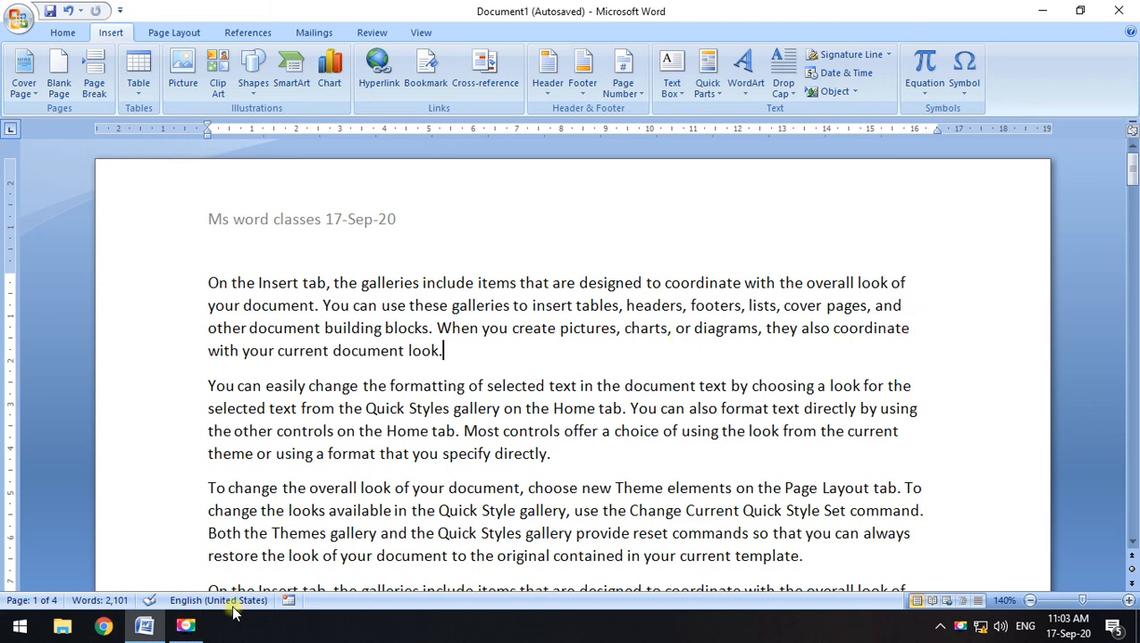